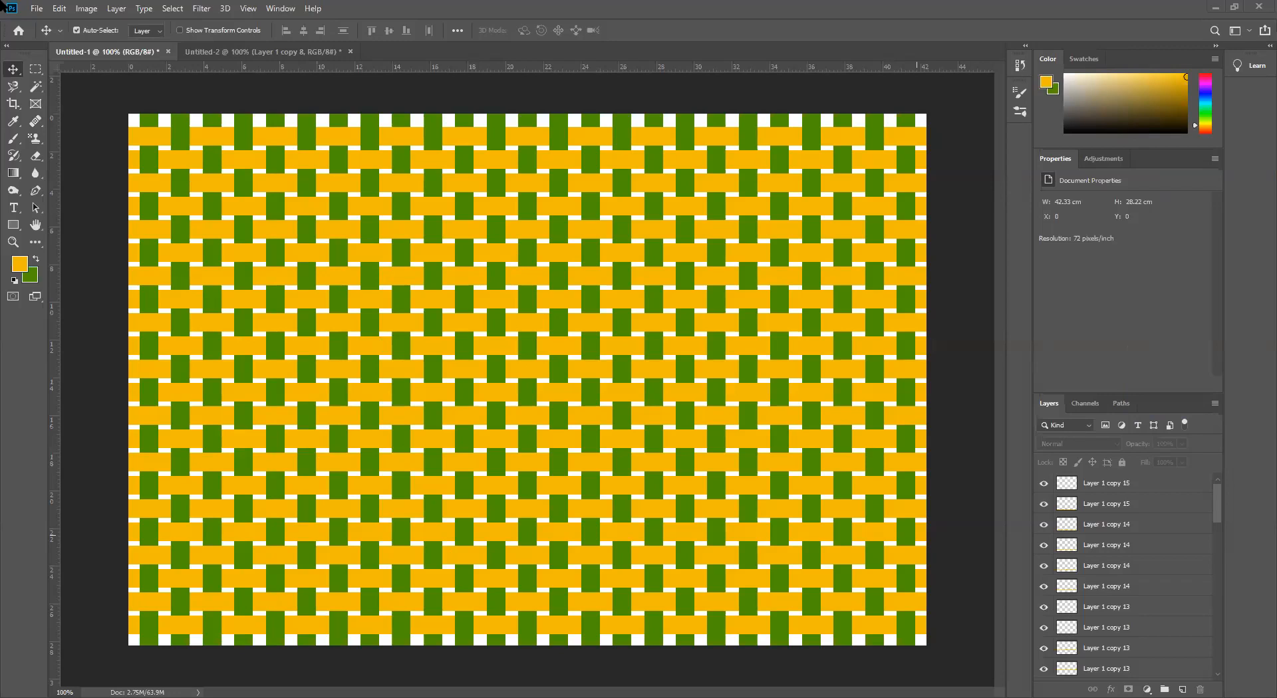
Save the woven pattern document on the Desktop as a Photoshop file named "pattee design batch-1".
click(36, 10)
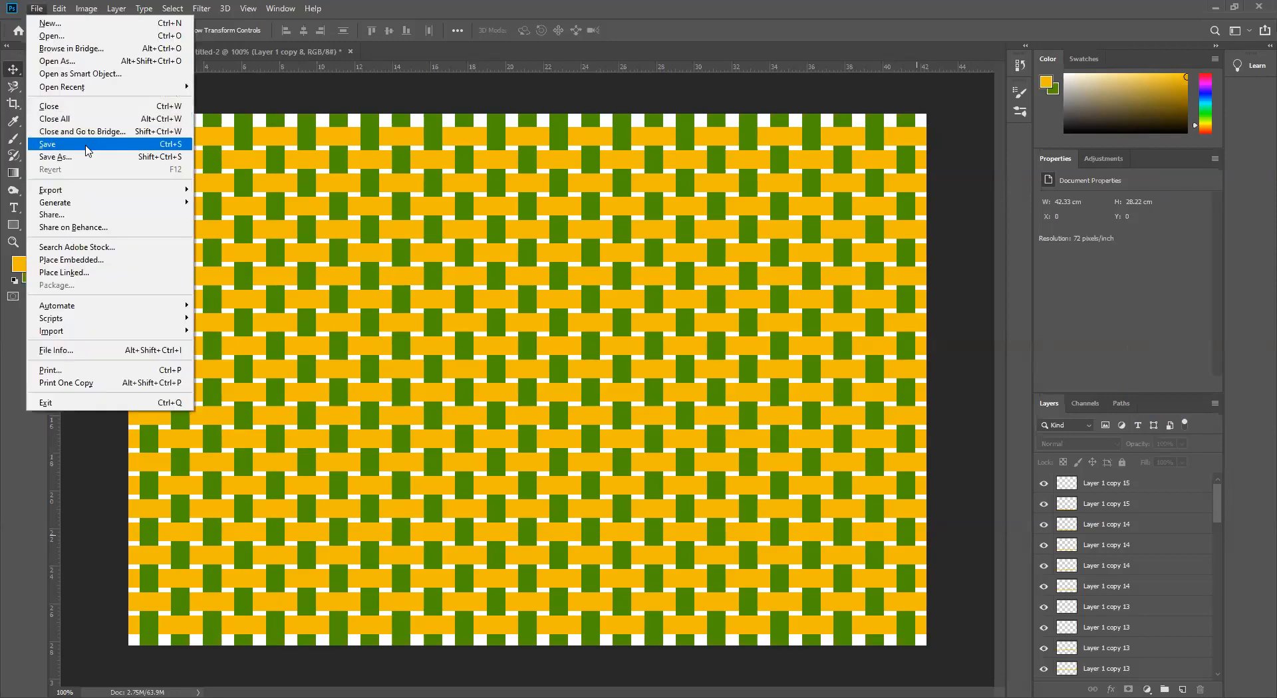
click(87, 145)
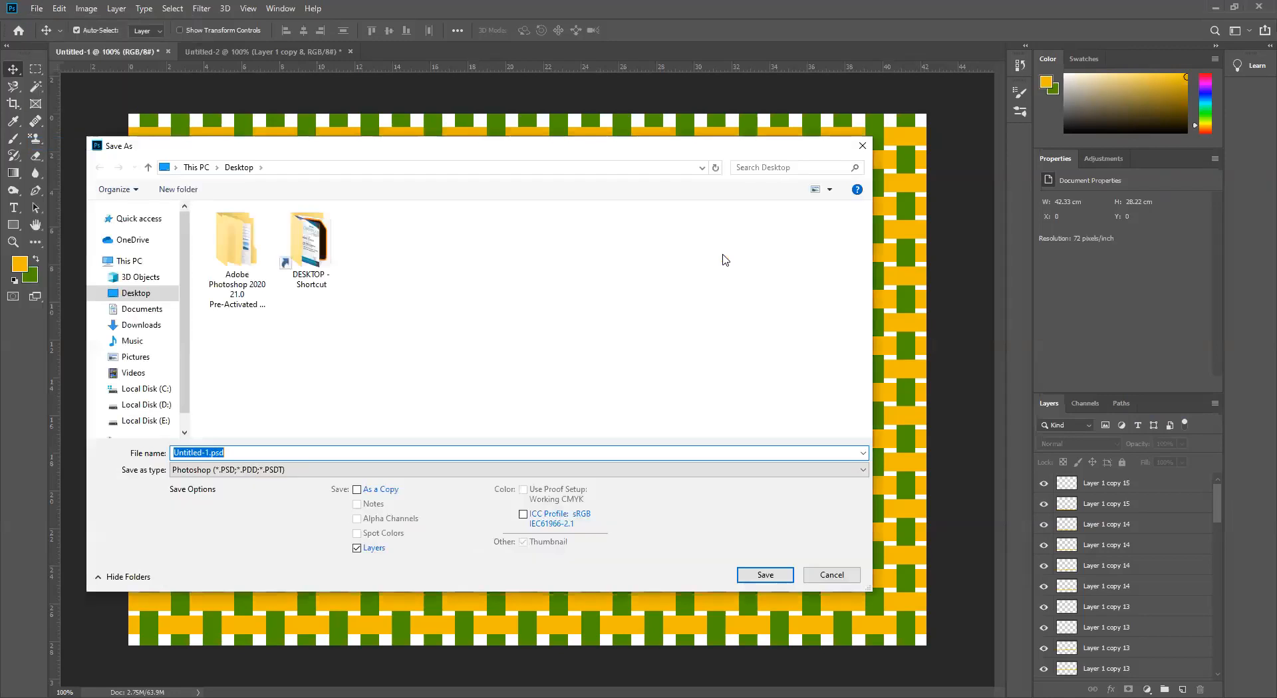
text(pattee design batch-1)
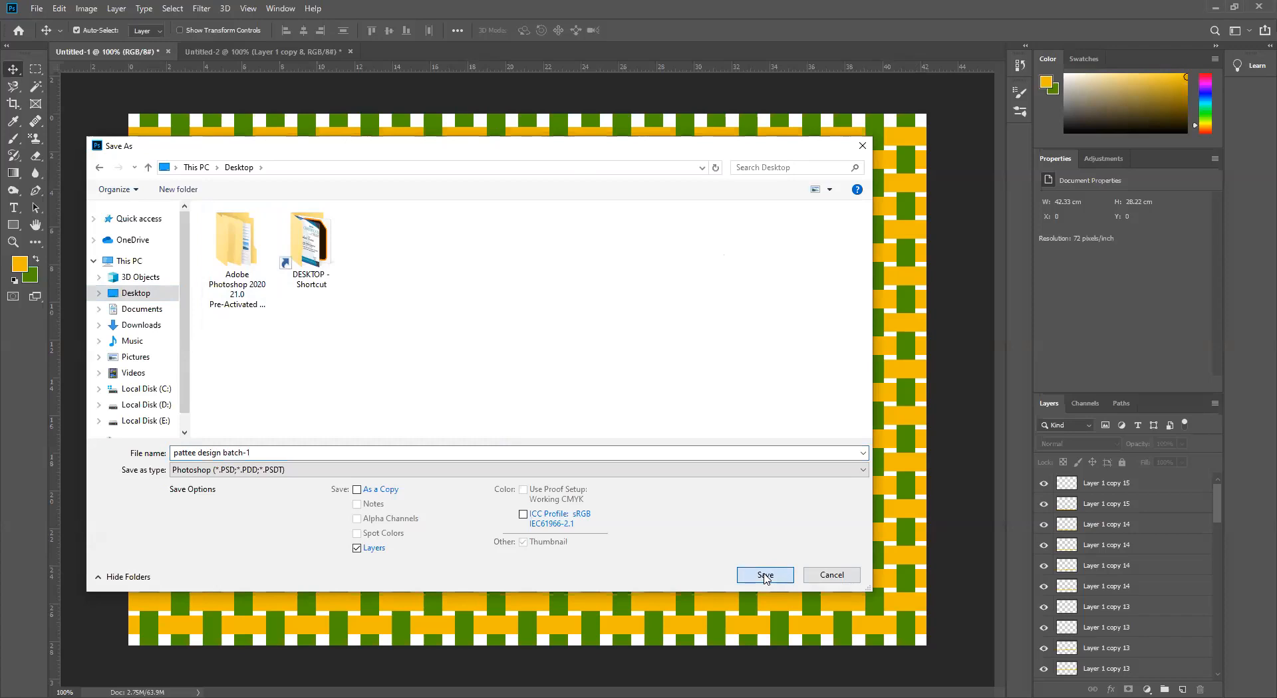
click(766, 576)
click(783, 201)
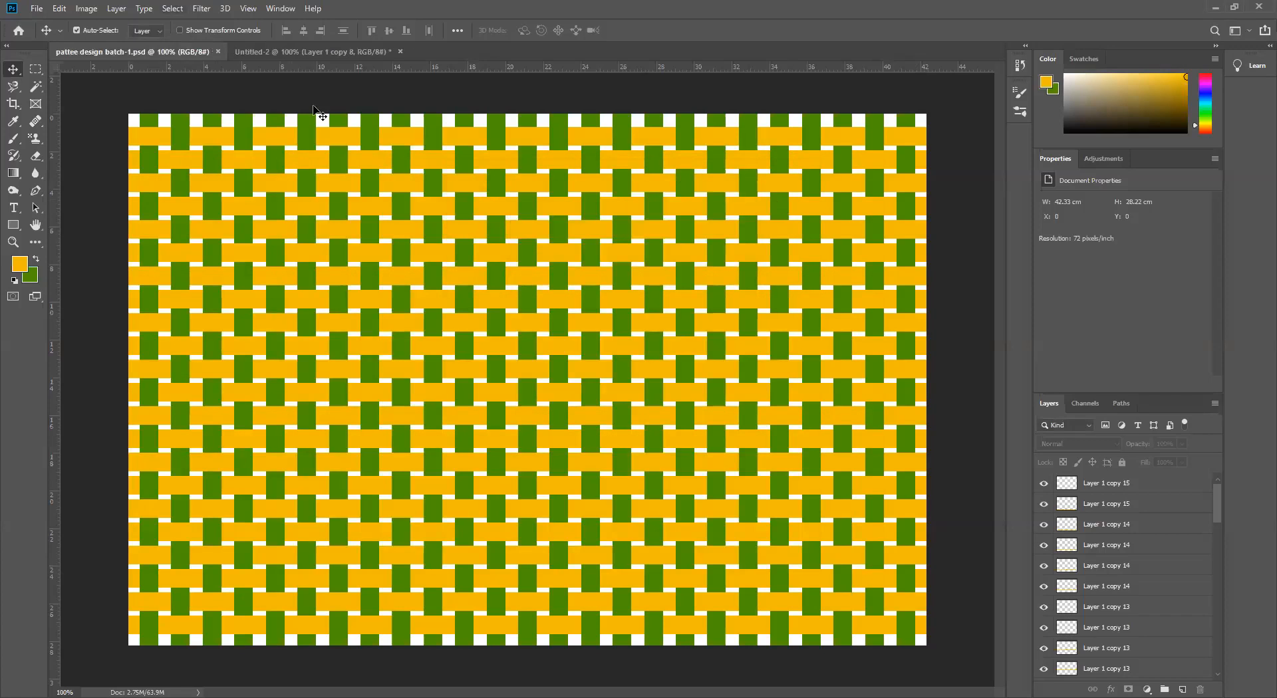
Save a JPEG copy of the pattern on the Desktop, keeping the name "pattee design batch-1".
click(37, 8)
click(60, 157)
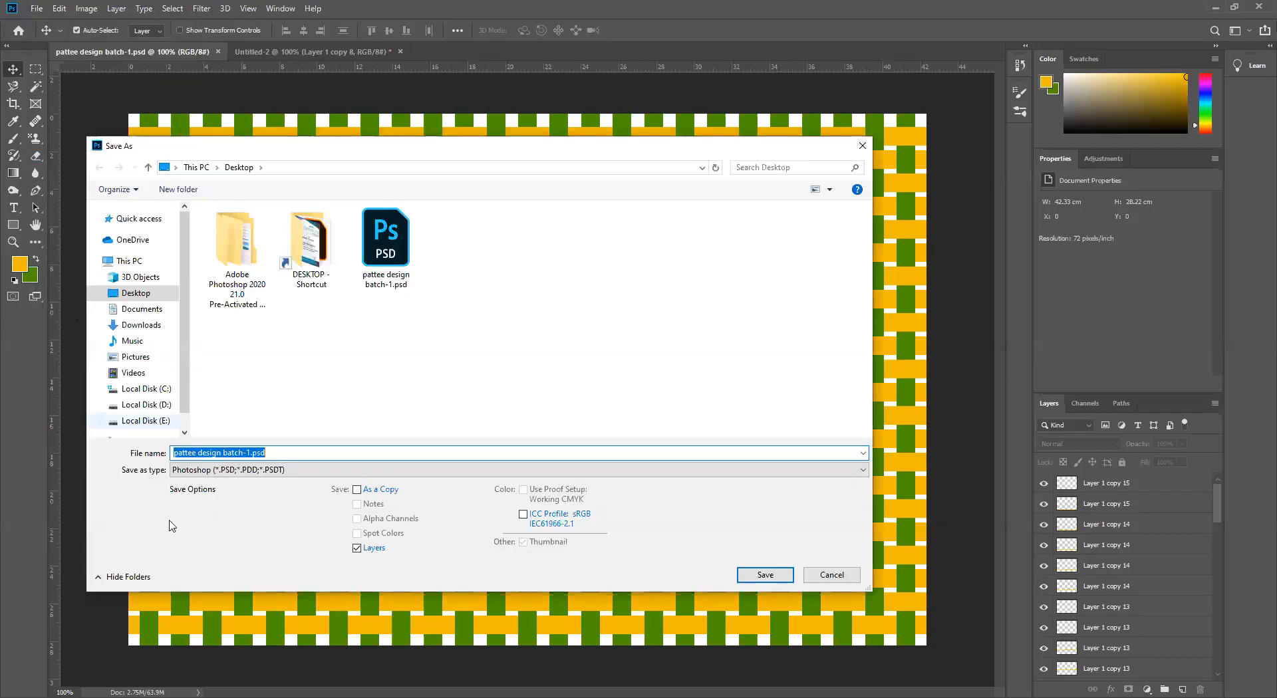
click(256, 469)
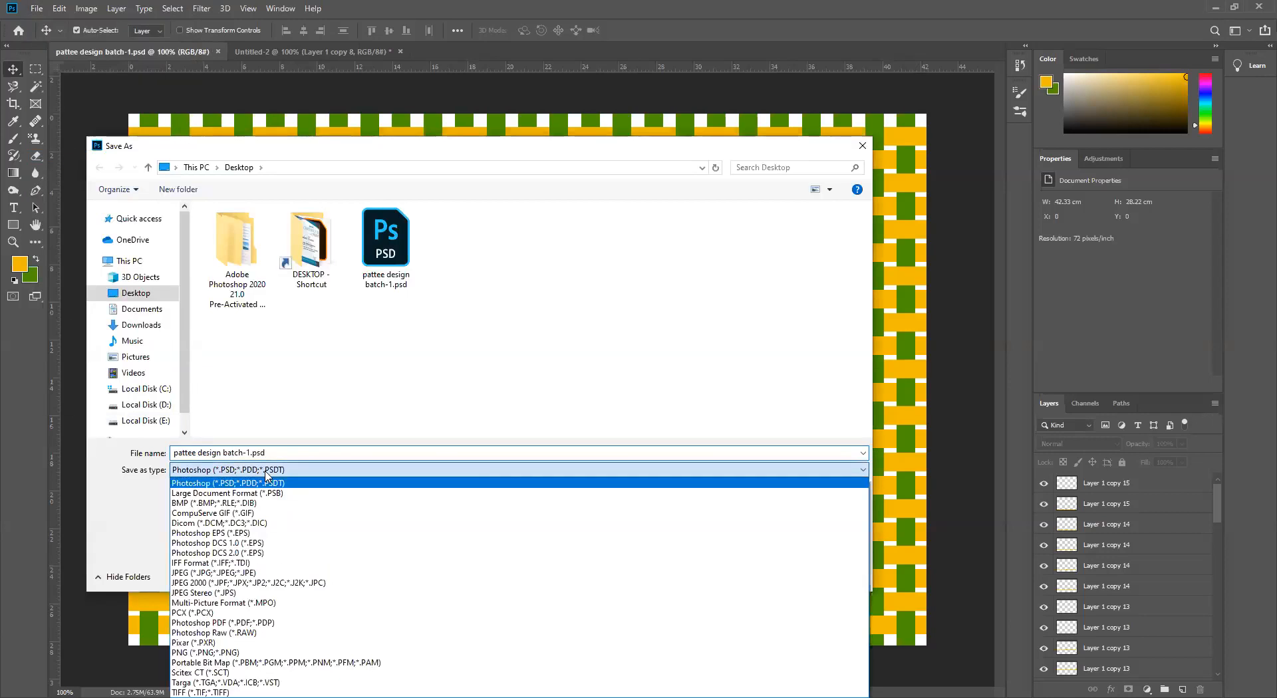
click(256, 574)
click(137, 293)
click(771, 576)
click(711, 179)
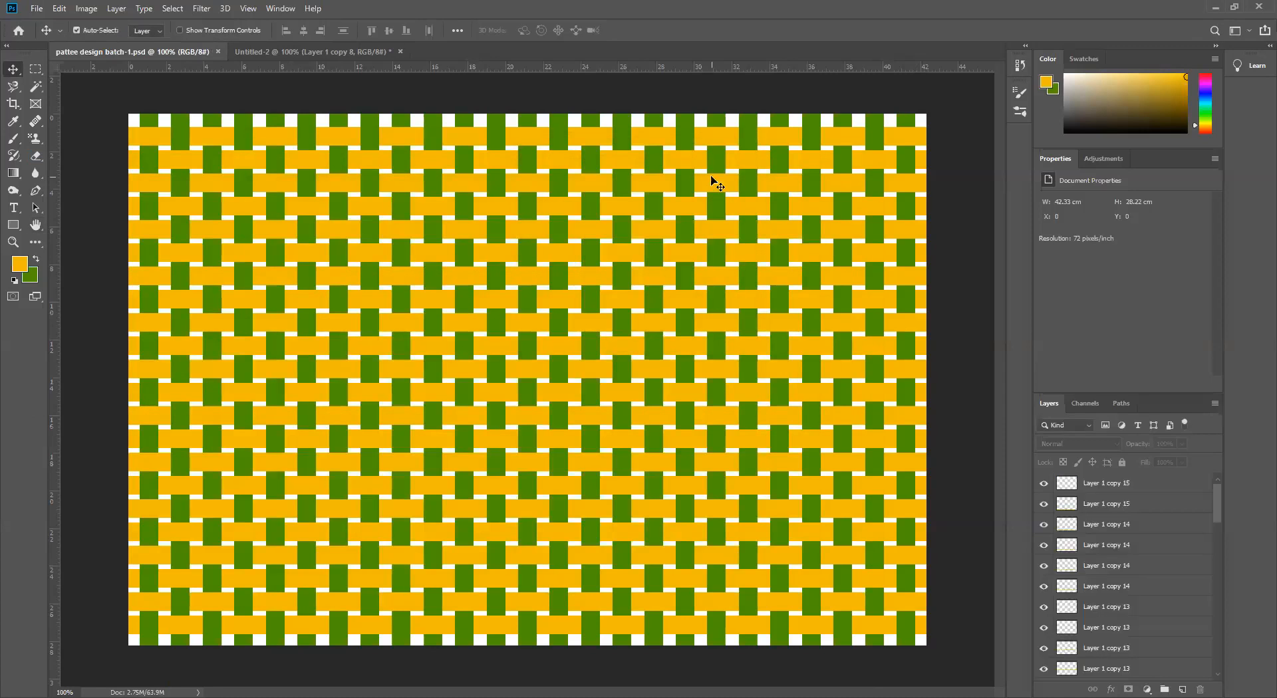
Close the Untitled-2 document without saving its changes.
click(329, 51)
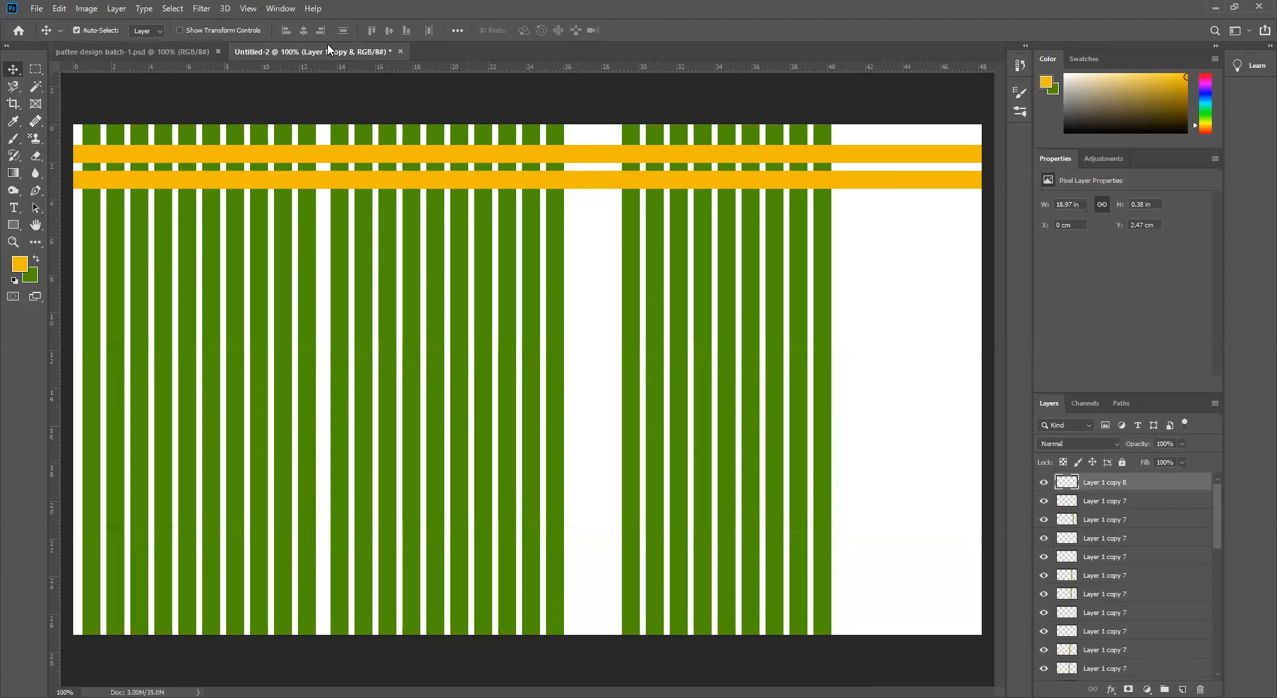
click(401, 52)
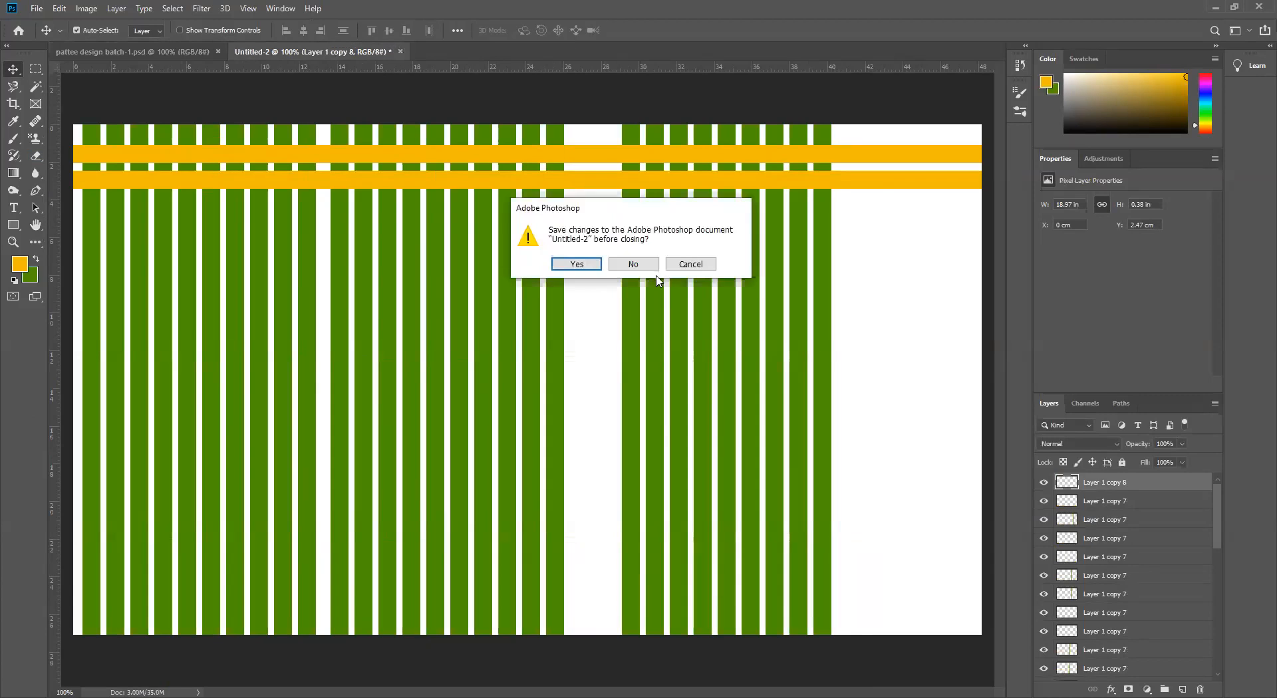
click(634, 265)
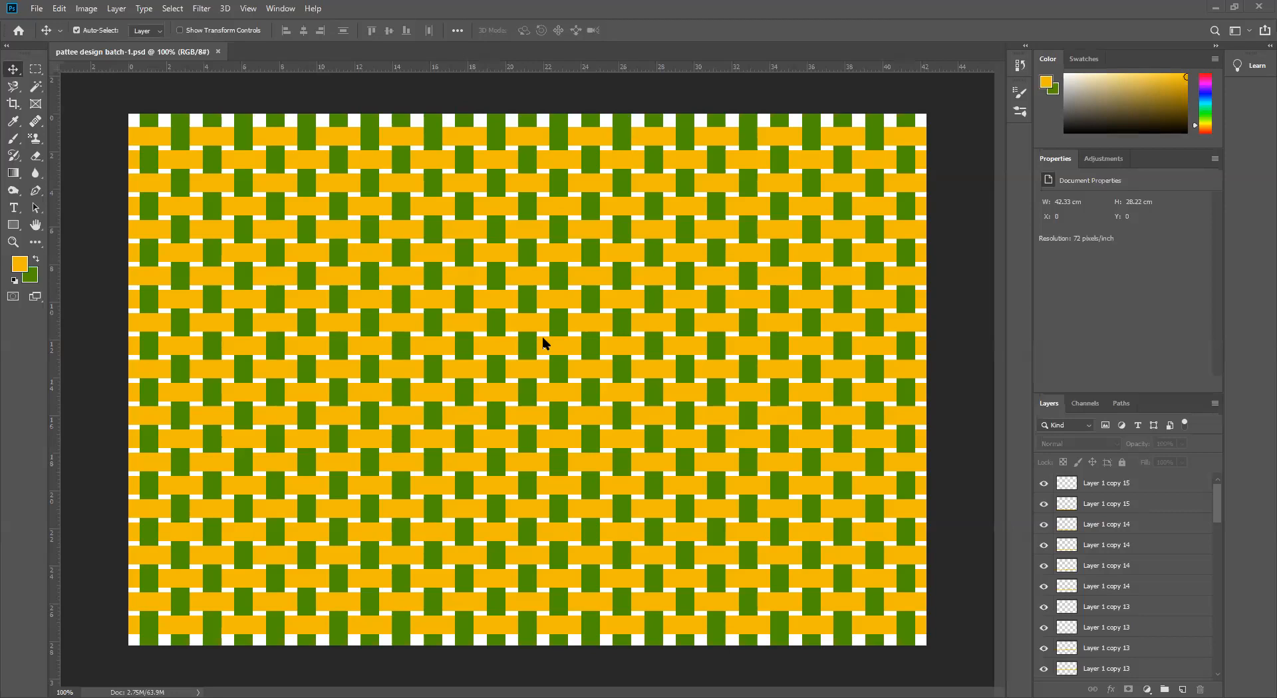
scroll(1170, 549, down, 3)
scroll(1171, 552, up, 2)
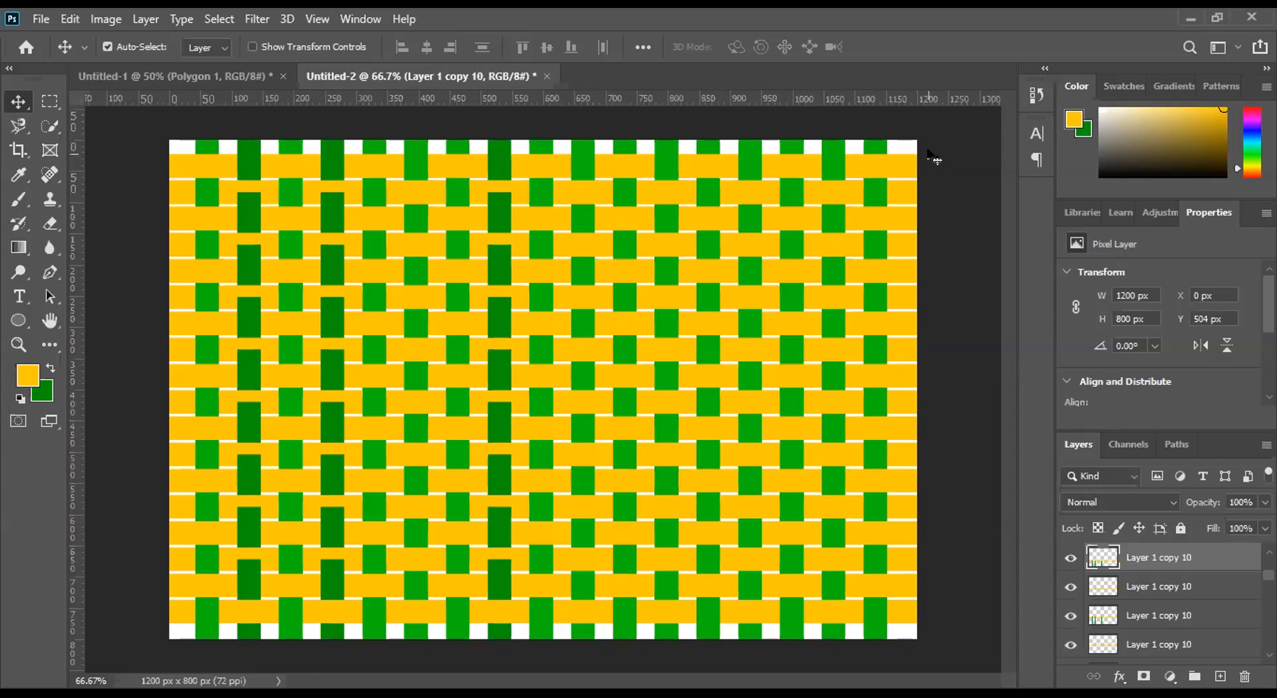
Select the woven strip layers across the Untitled-2 canvas, delete them and undo the deletion.
drag(934, 208, 908, 630)
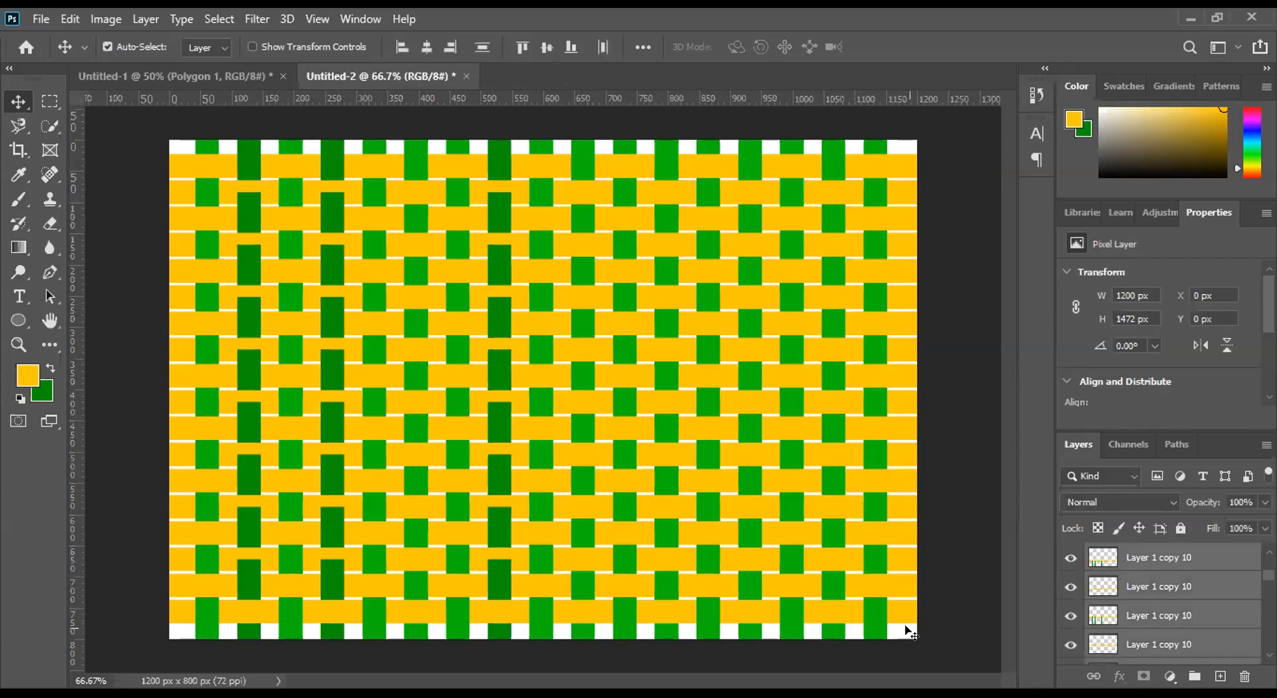
key(Delete)
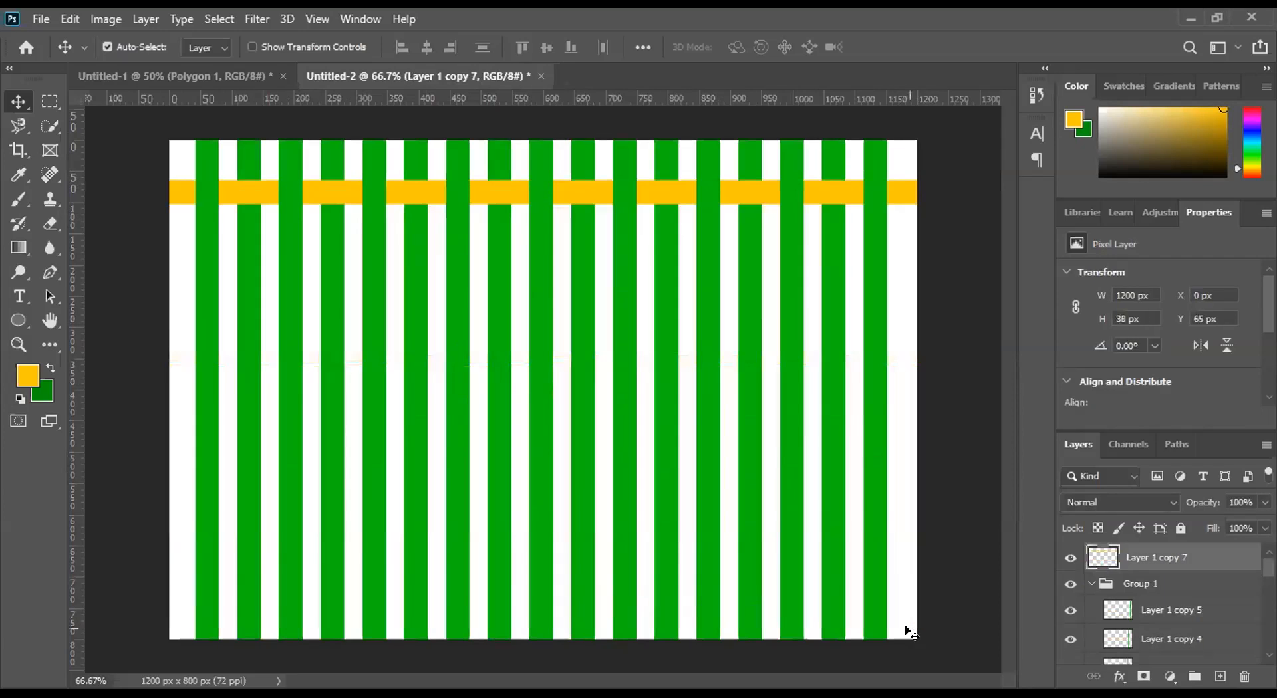
key(ctrl+z)
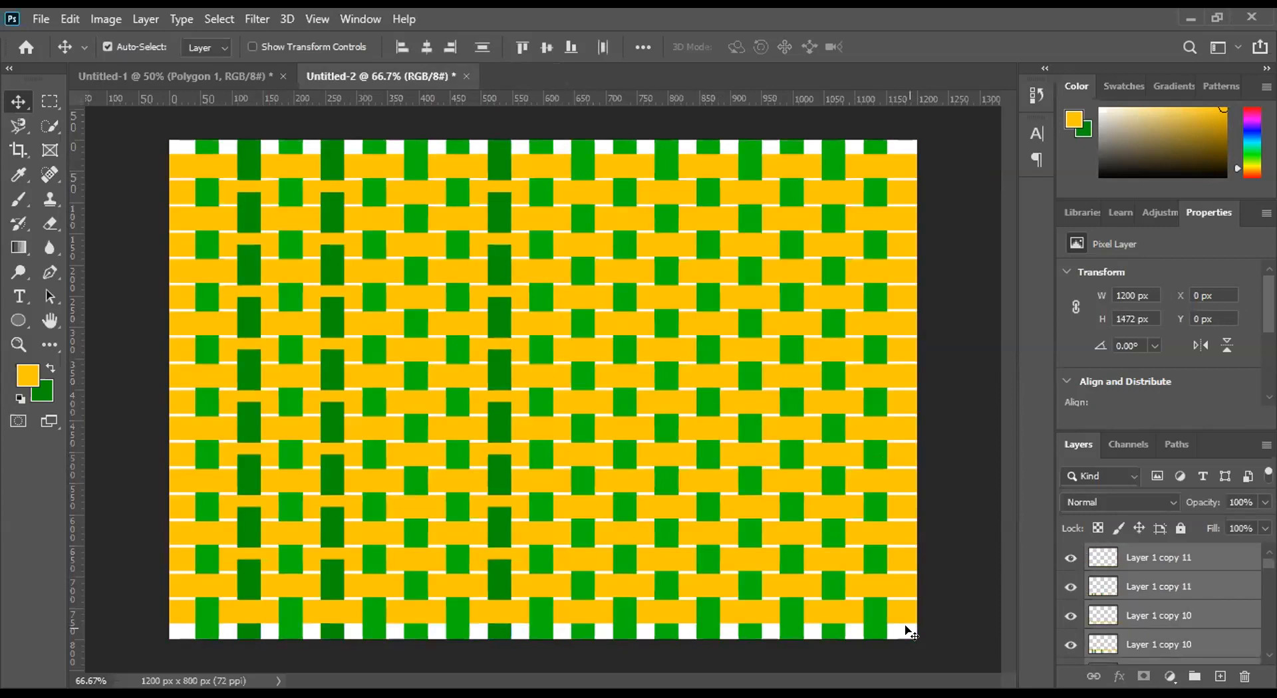
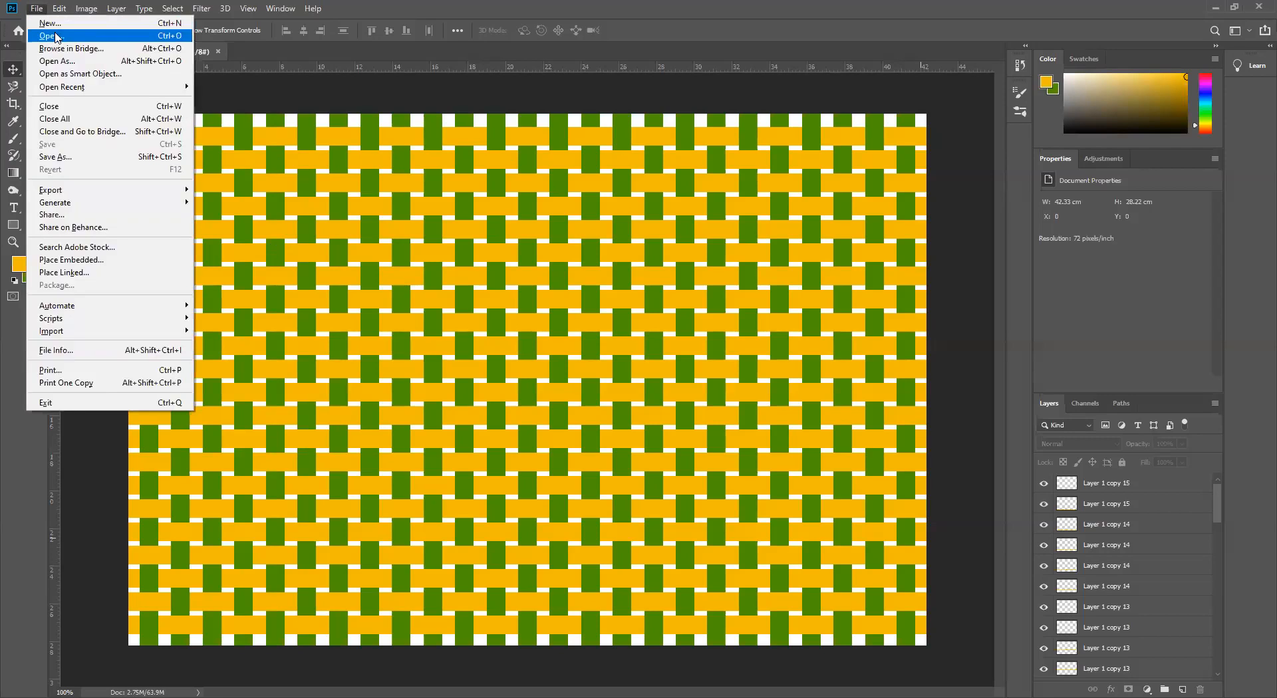
Open the rocky sunset seascape JPG from the Downloads folder and unlock its Background layer.
click(56, 37)
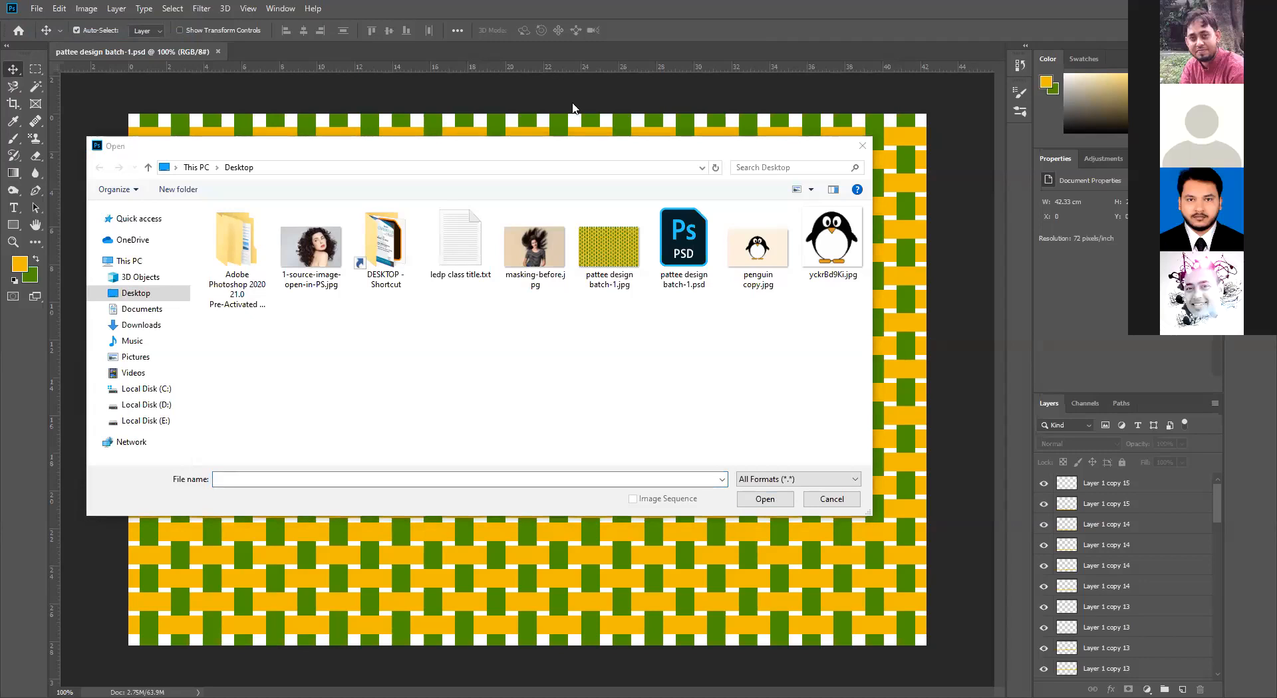
click(141, 325)
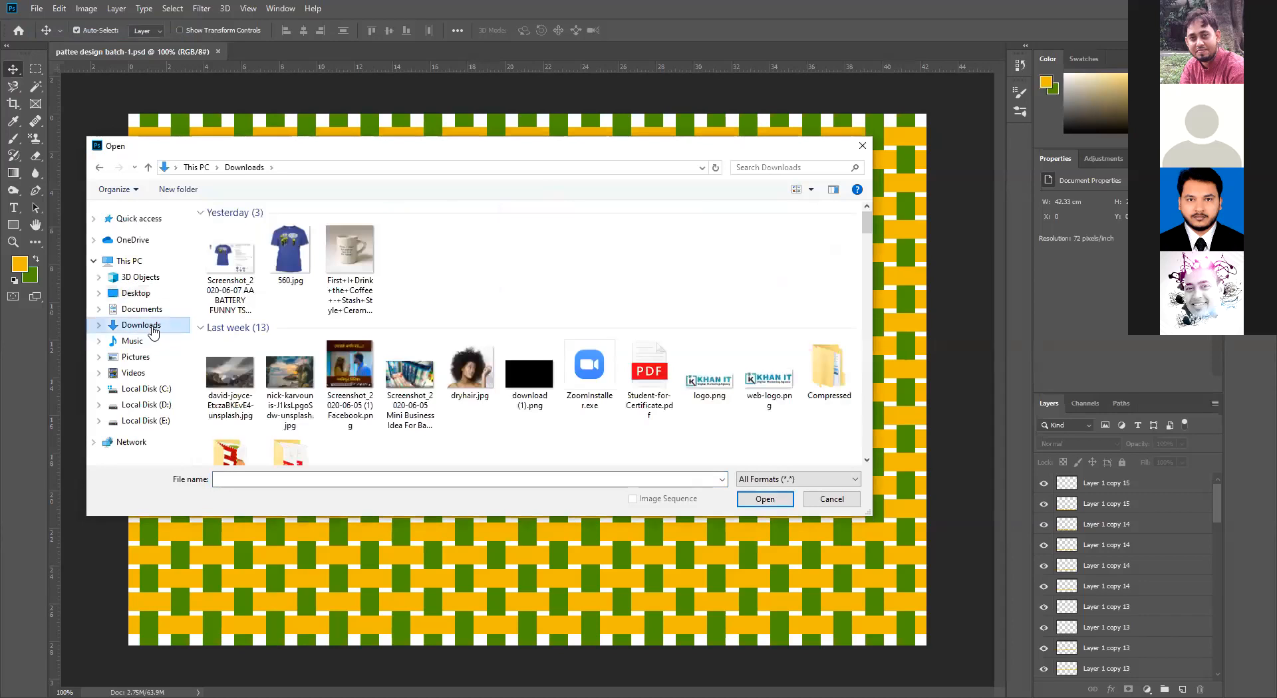
click(303, 379)
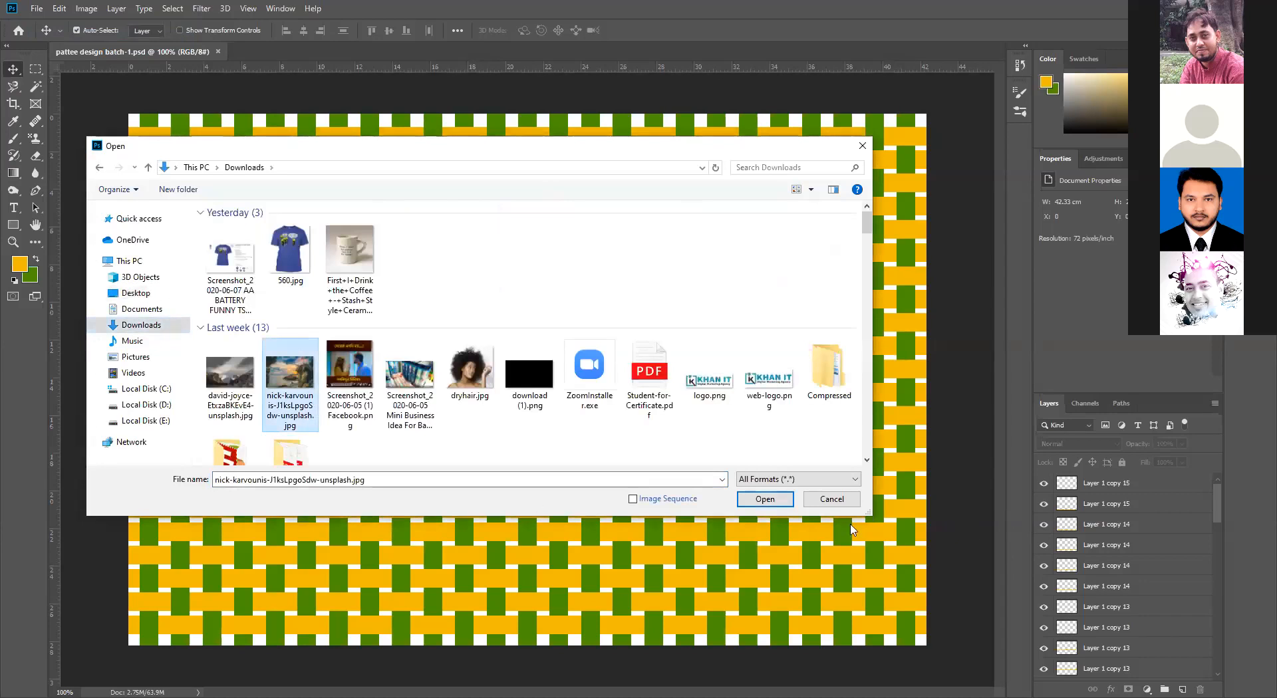
click(765, 500)
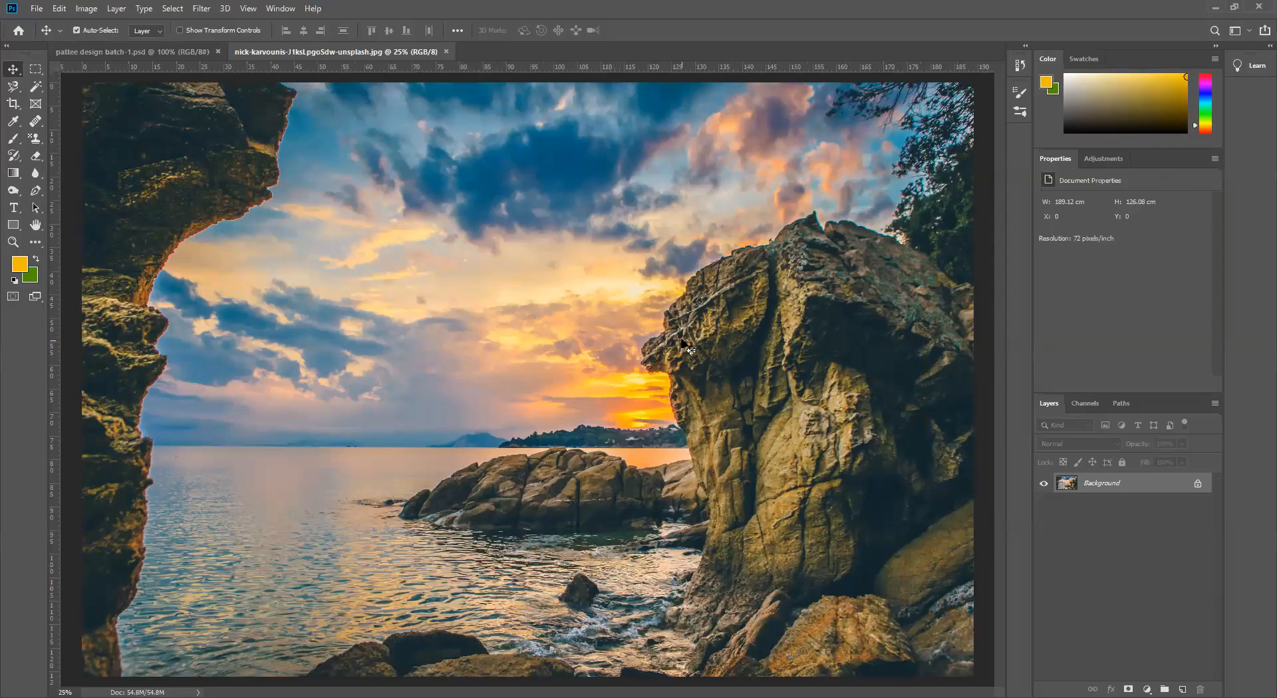
key(ctrl+minus)
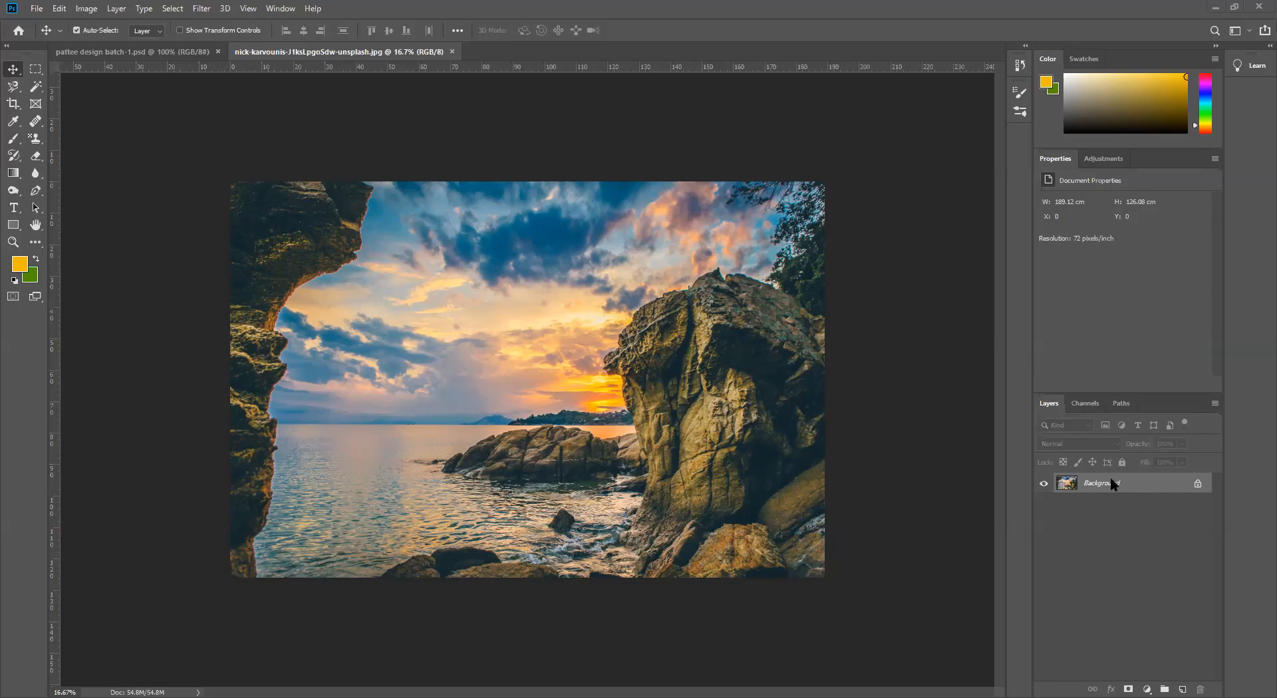
click(1198, 485)
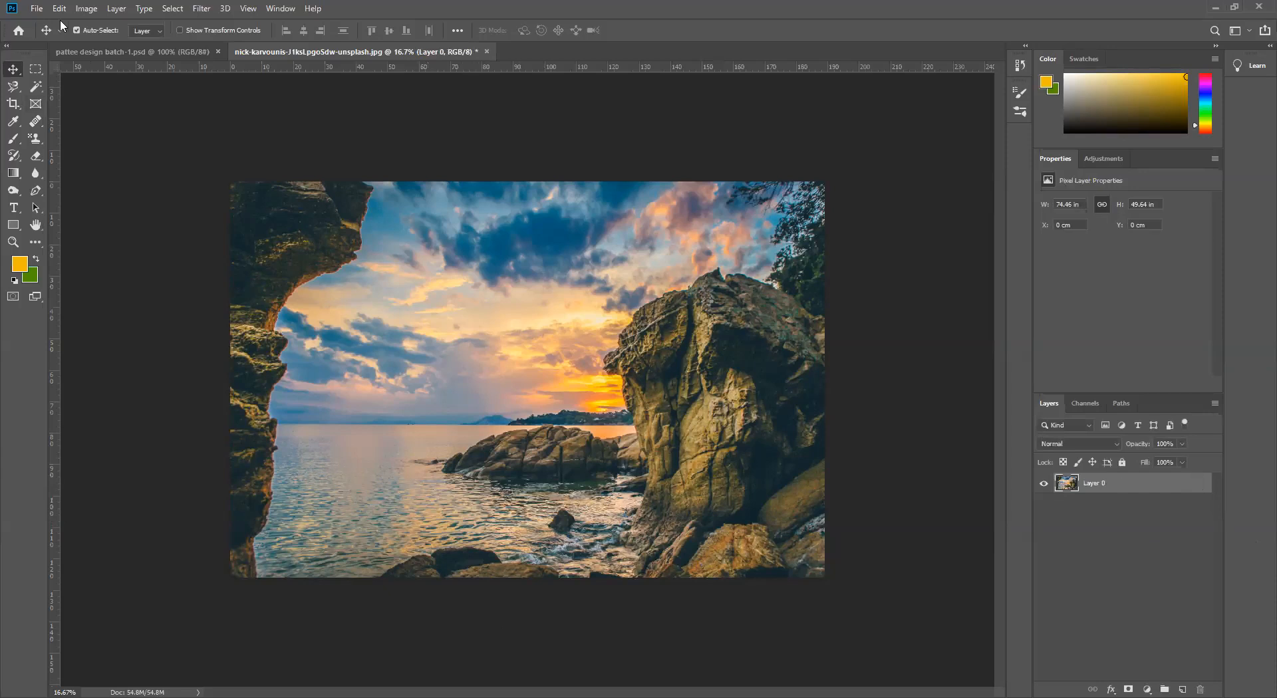
Open the image size settings for the seascape photo and change the width and height units to pixels.
key(alt+i)
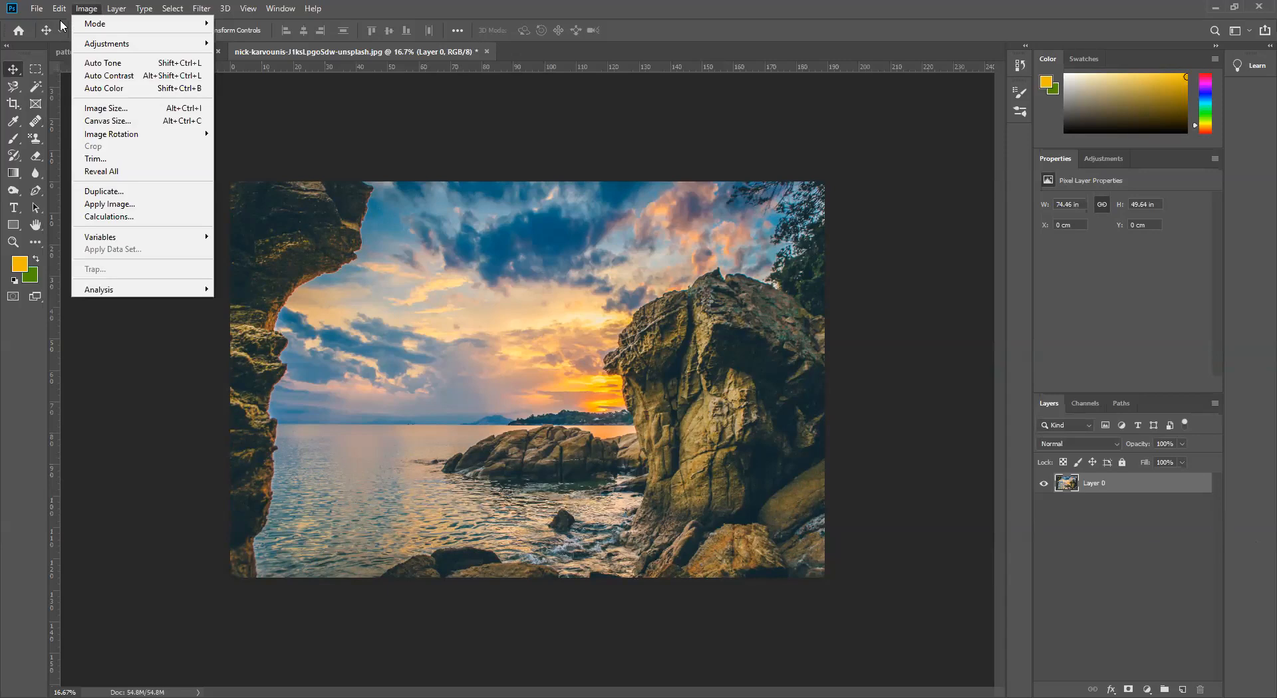
click(125, 109)
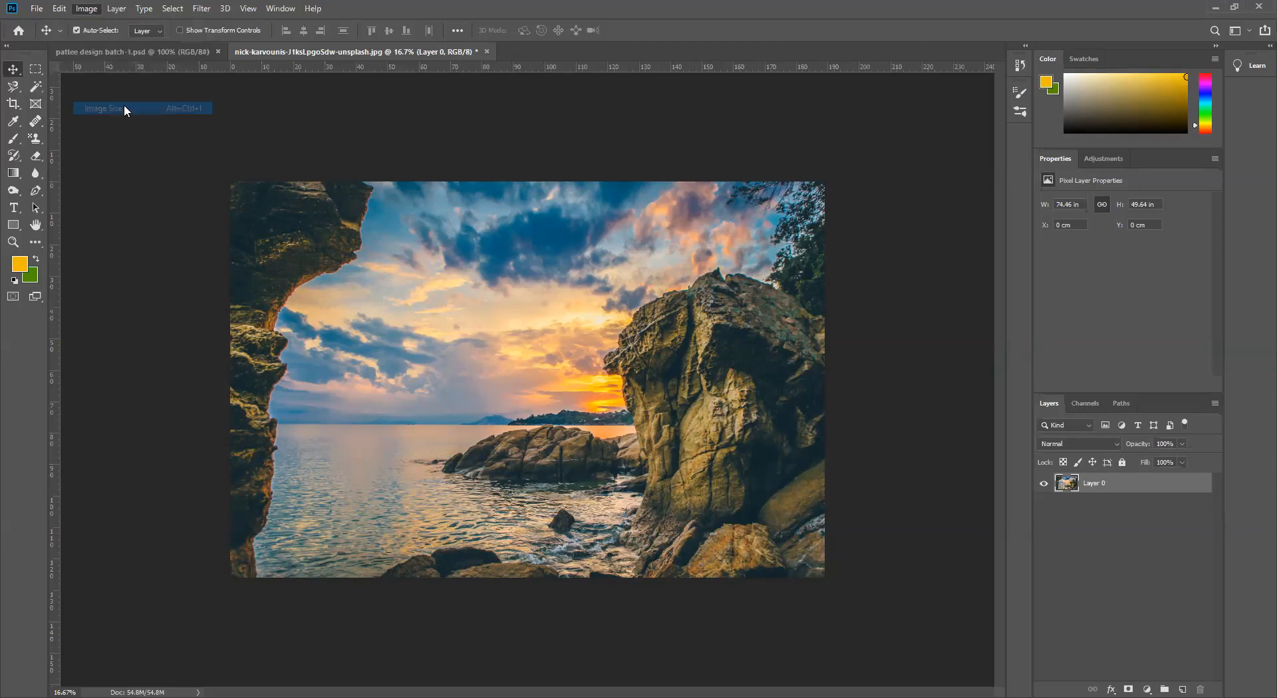
drag(559, 229, 498, 304)
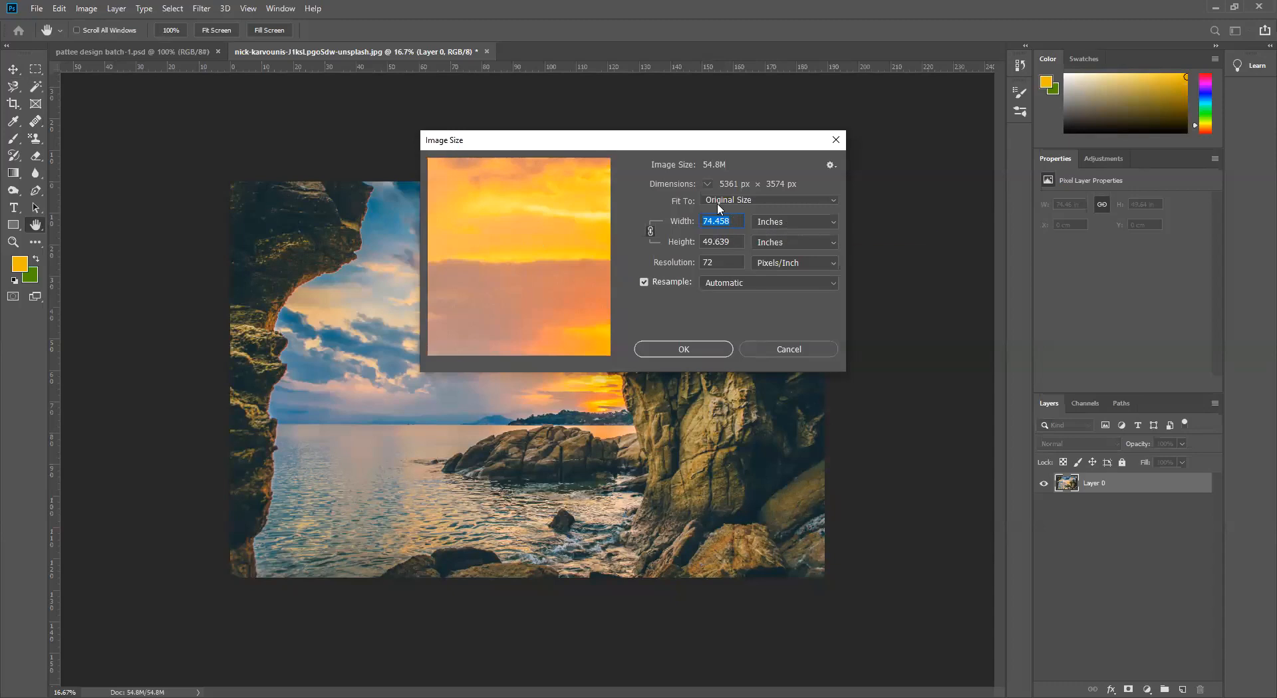
click(815, 225)
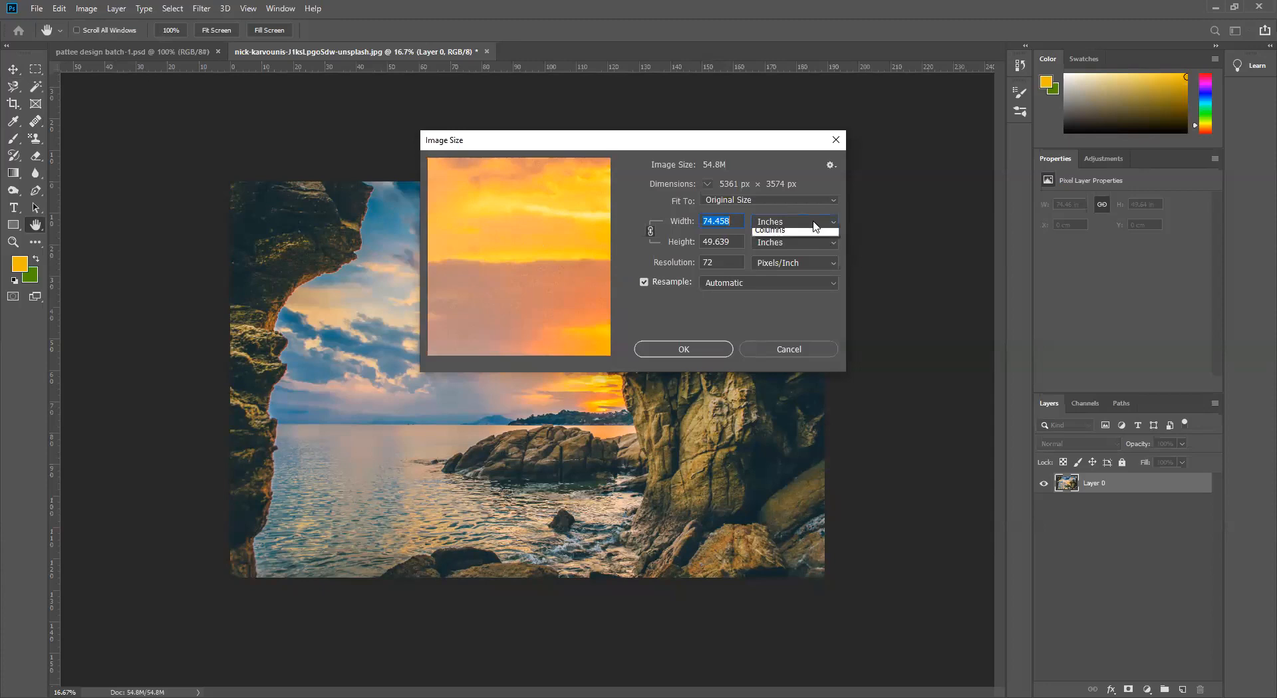
click(572, 107)
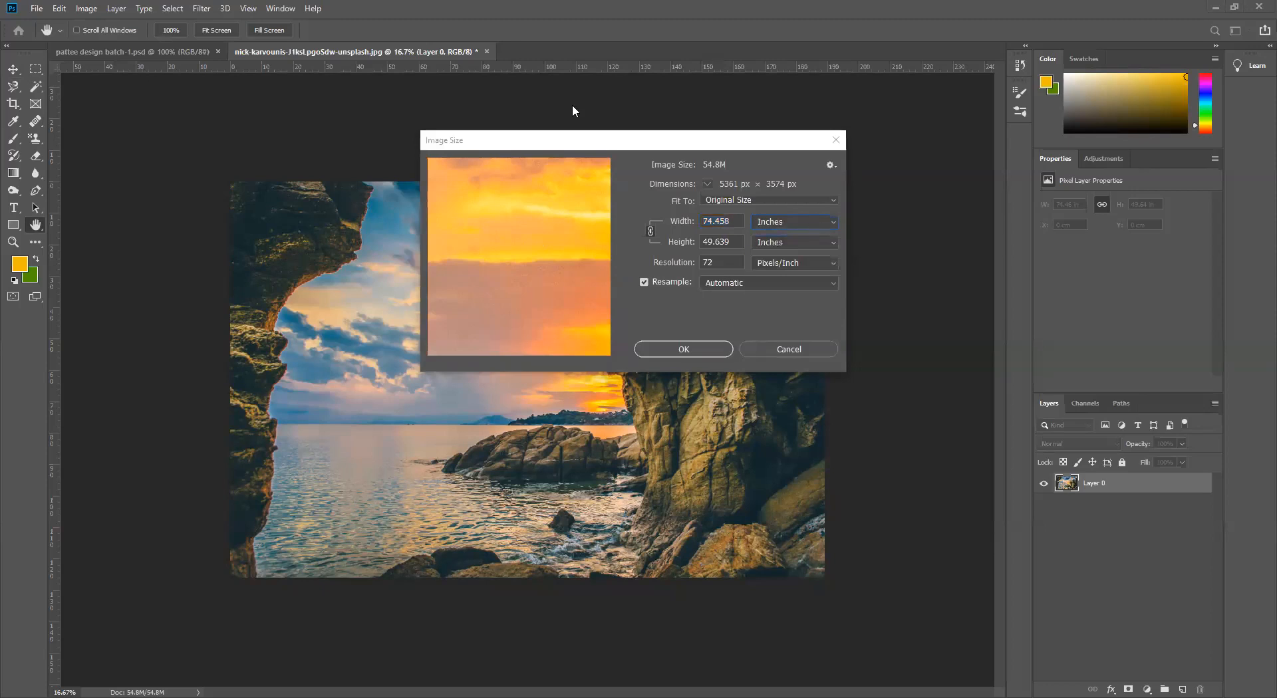
click(801, 223)
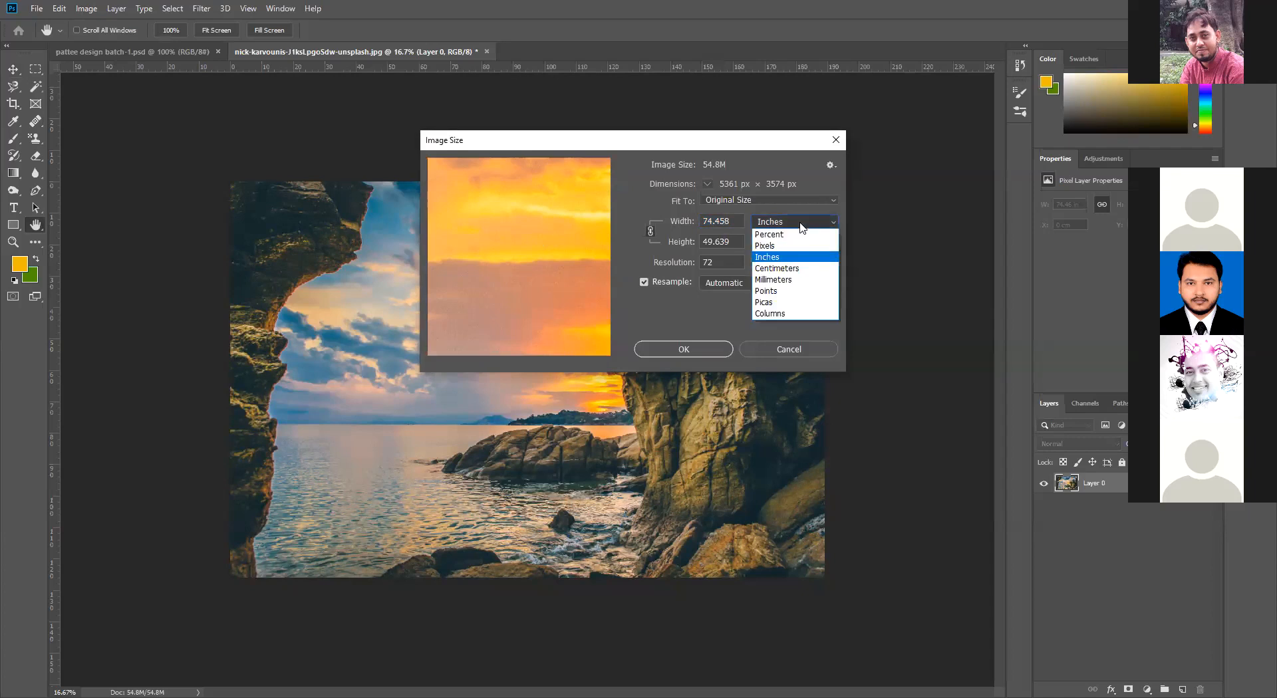
click(777, 246)
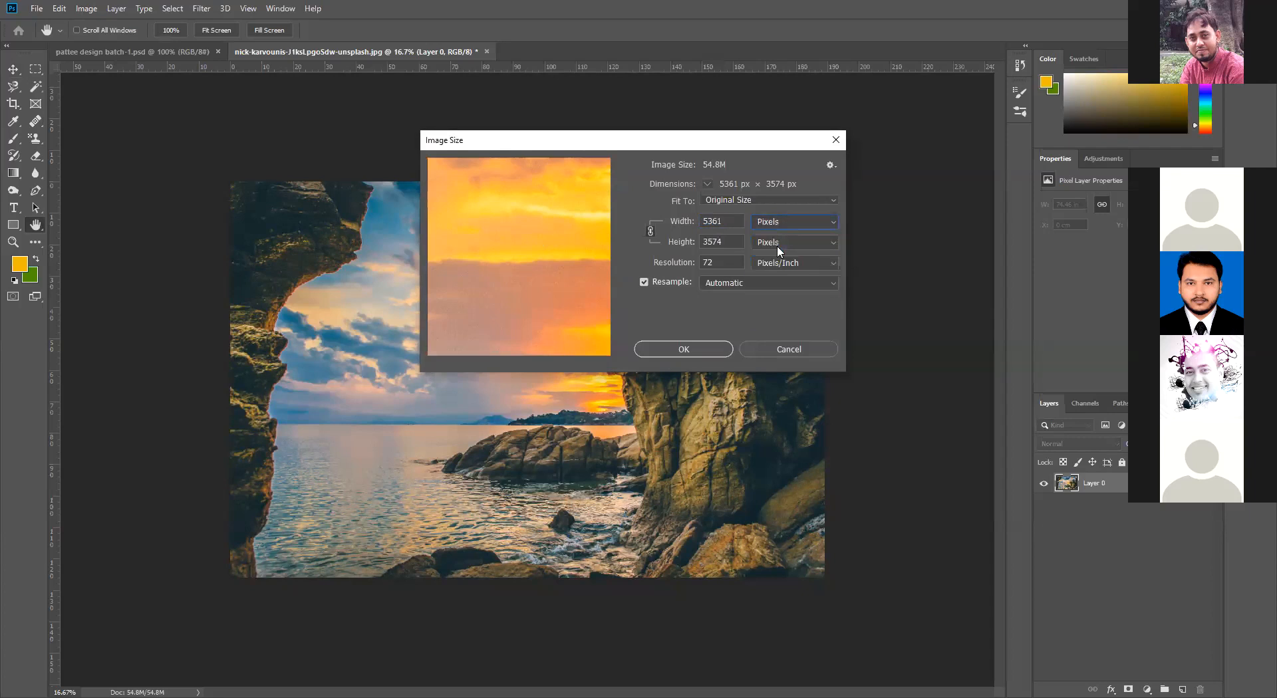
Try to resize the photo to 851 by 315 pixels with its proportions linked, re-entering 851 as the width.
drag(724, 221, 702, 242)
drag(561, 306, 532, 227)
drag(543, 300, 497, 258)
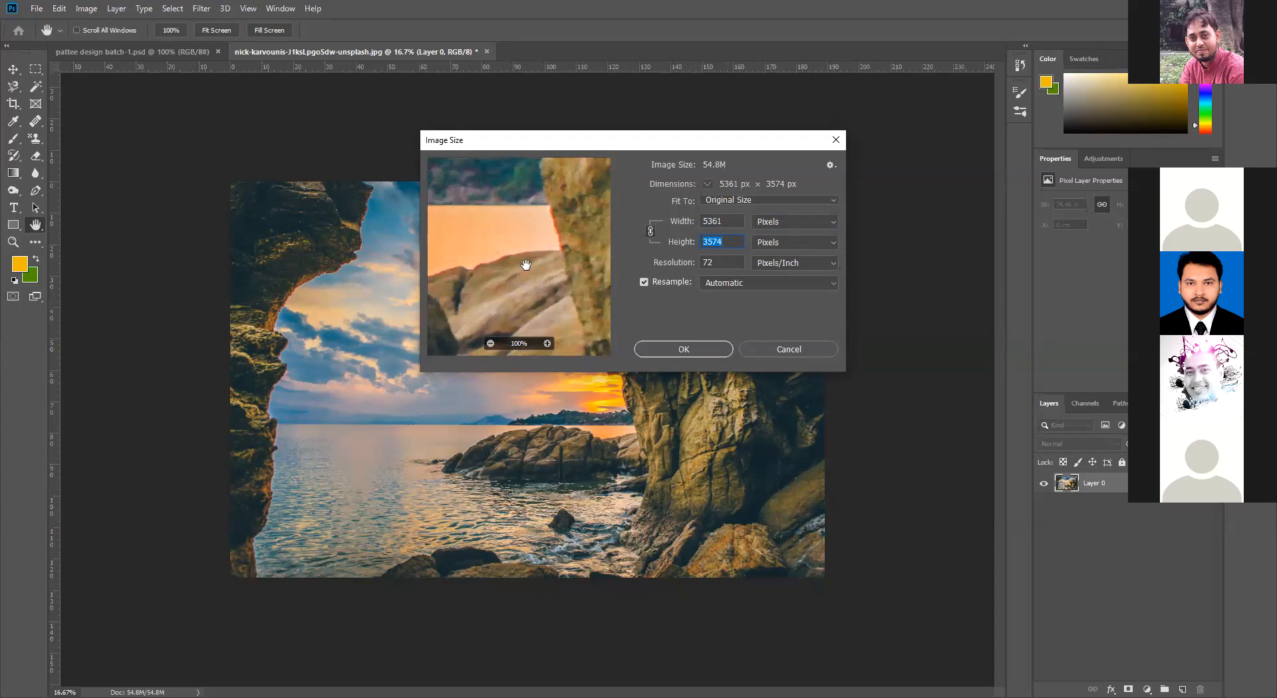
drag(730, 222, 677, 221)
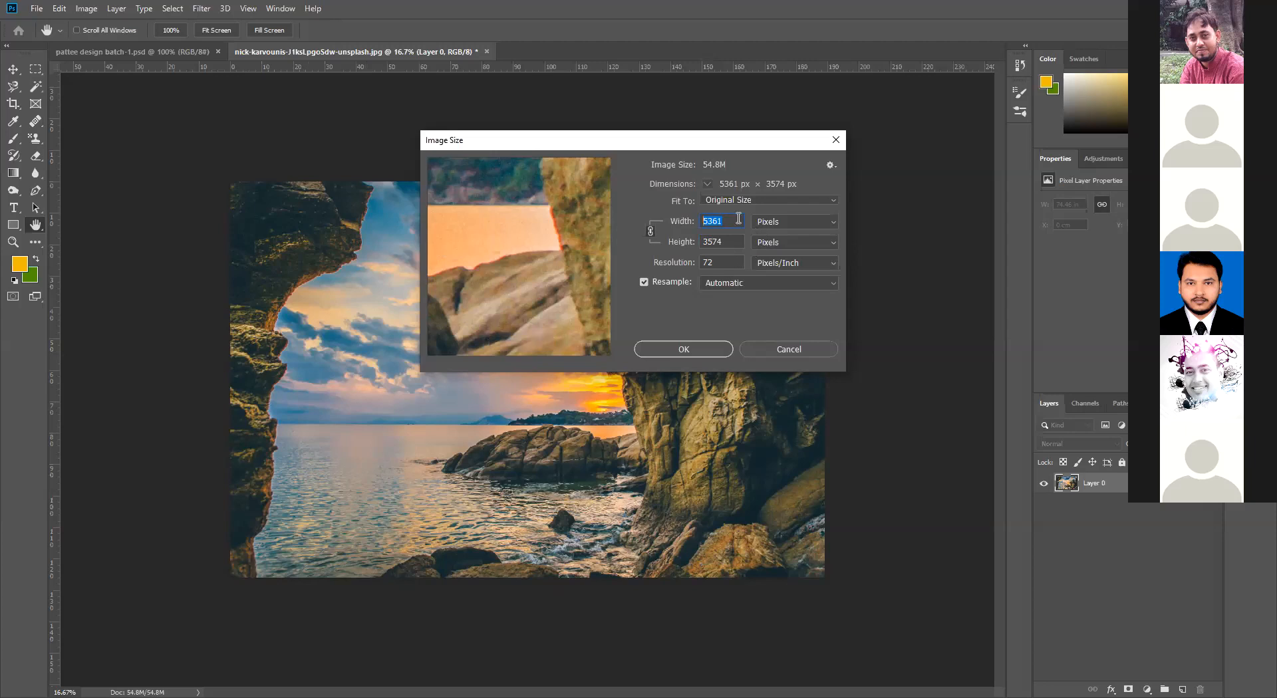
text(851)
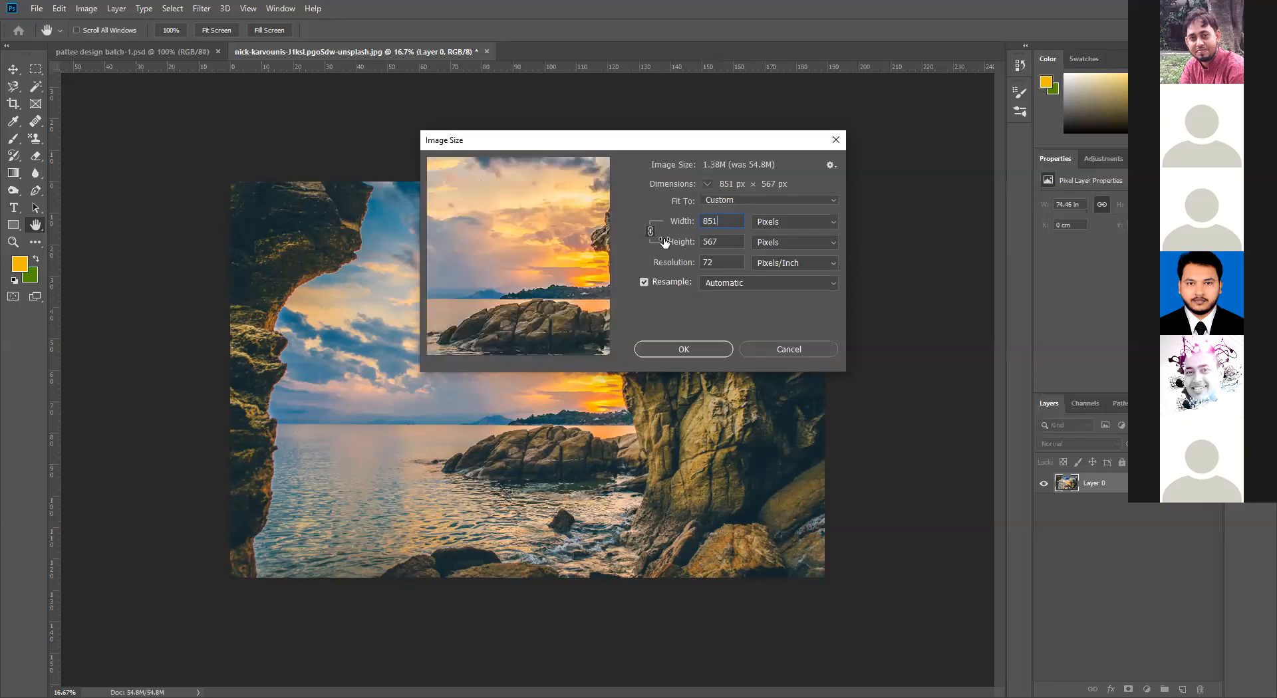
key(Tab)
text(315)
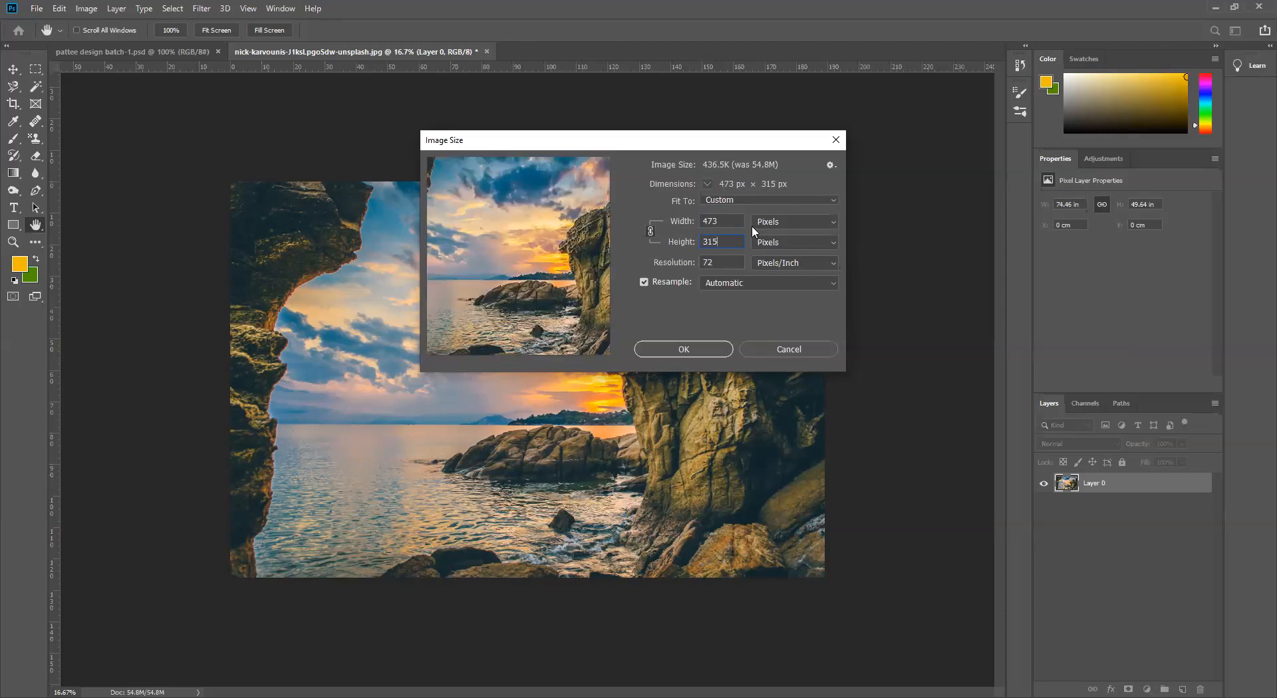
click(681, 222)
text(851)
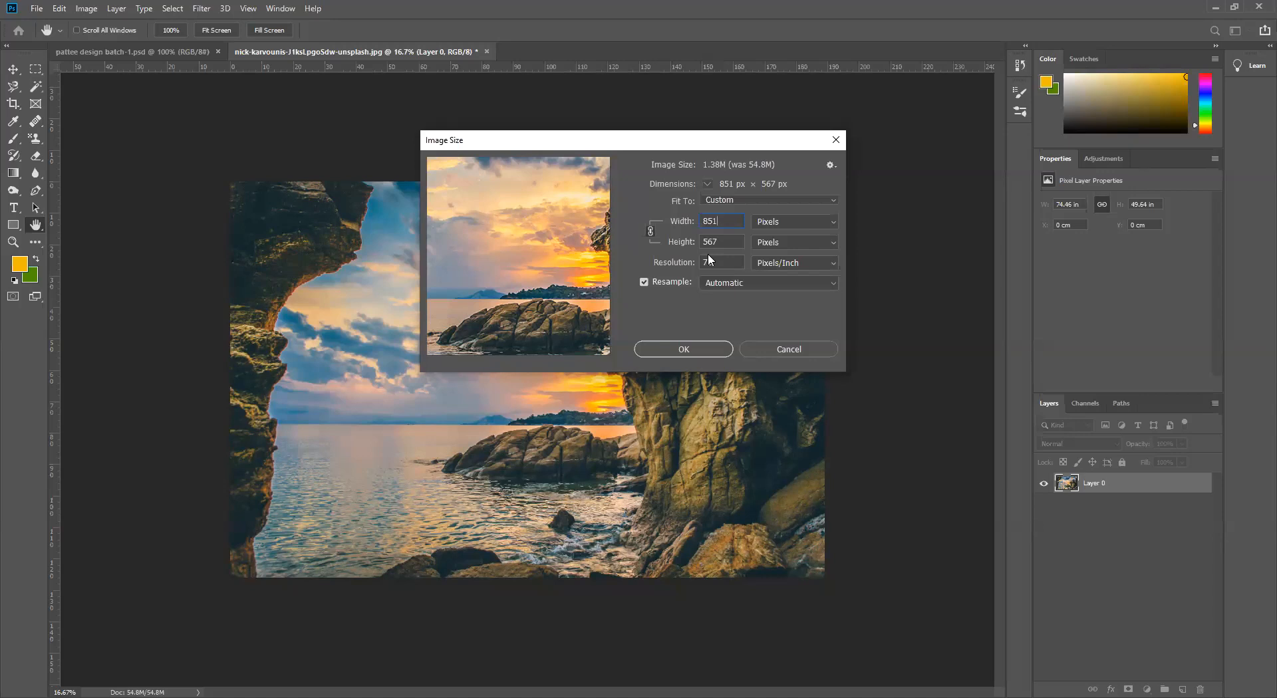
Unlink the photo's width and height and resize it to 851 by 315 pixels.
click(653, 231)
text(851)
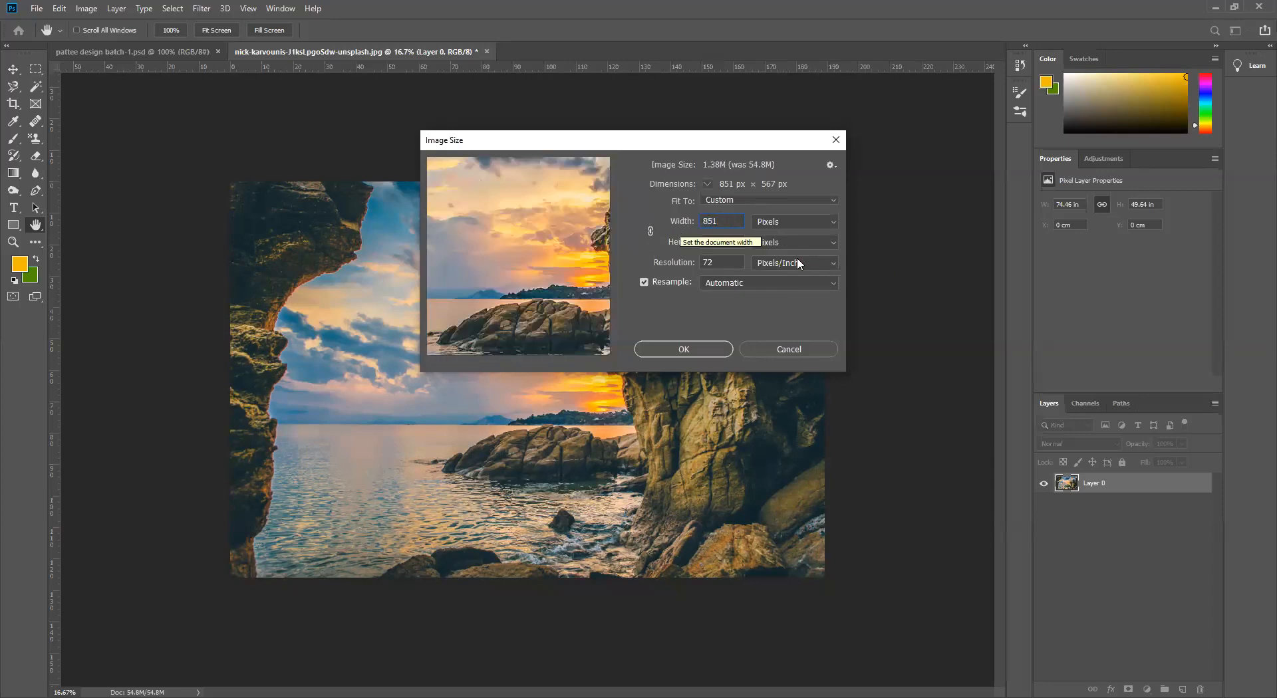
double_click(708, 241)
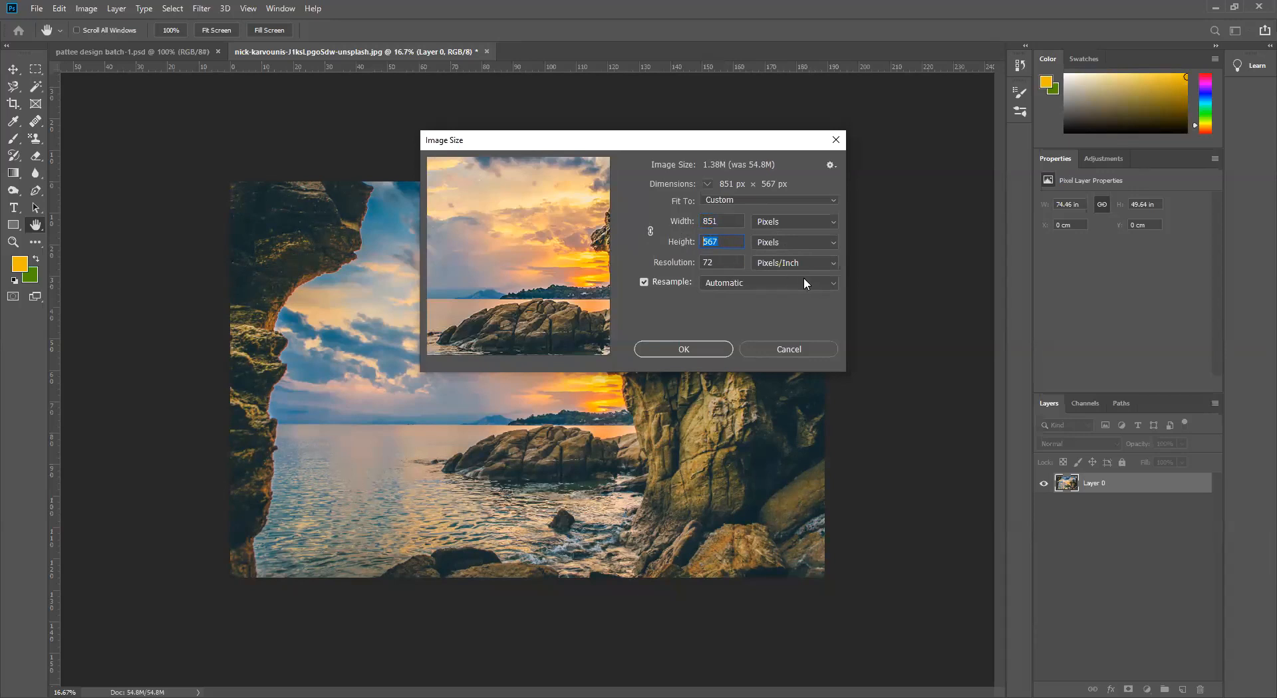
text(315)
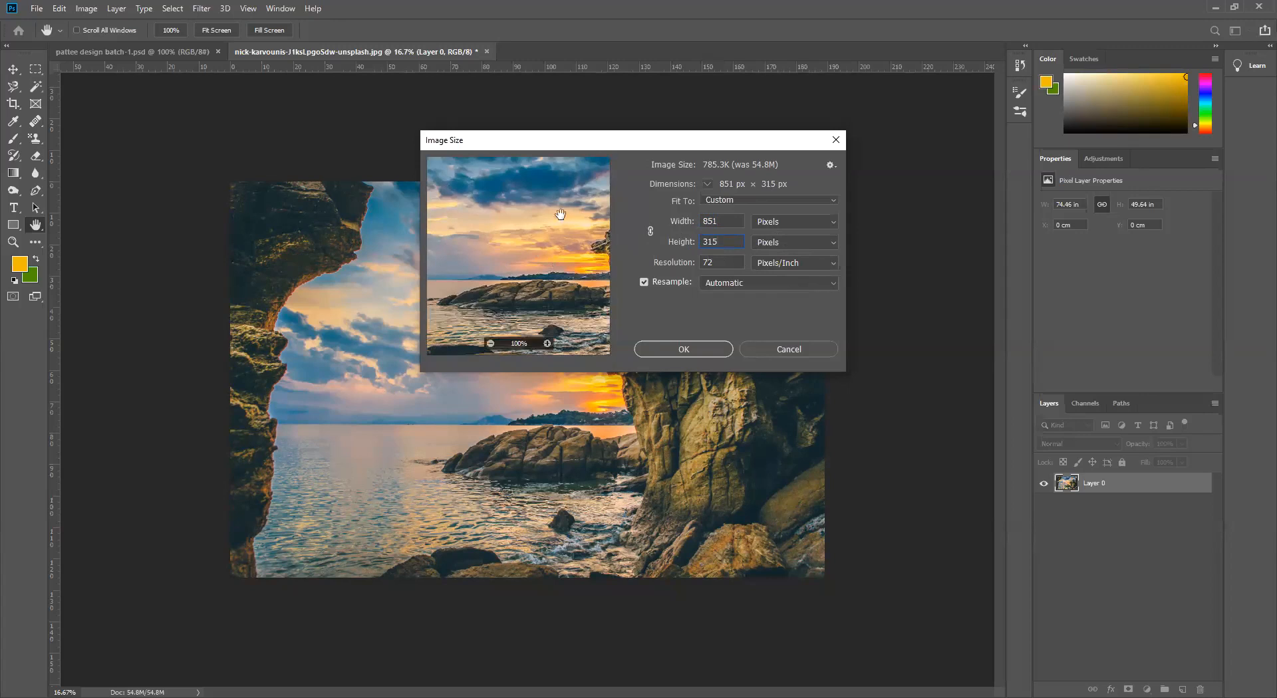
click(684, 350)
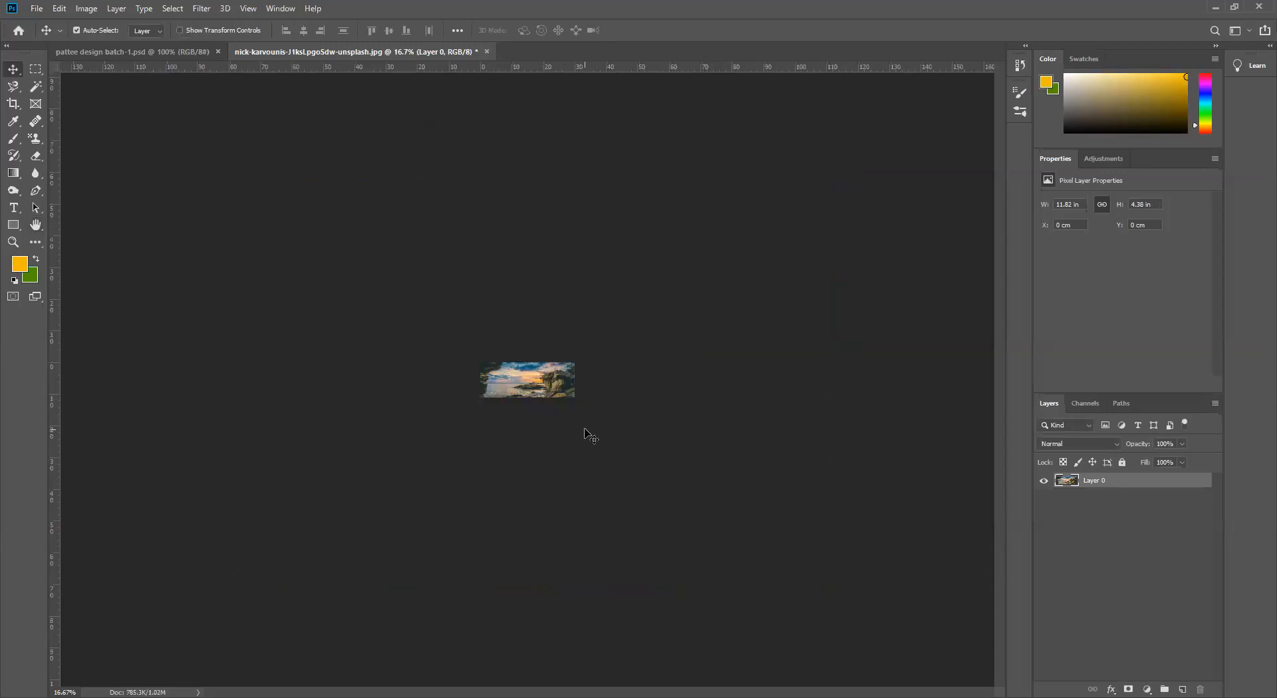
Examine the resized seascape up close for distortion in the rocks and sky.
key(ctrl+plus)
key(ctrl+plus)
key(ctrl+plus)
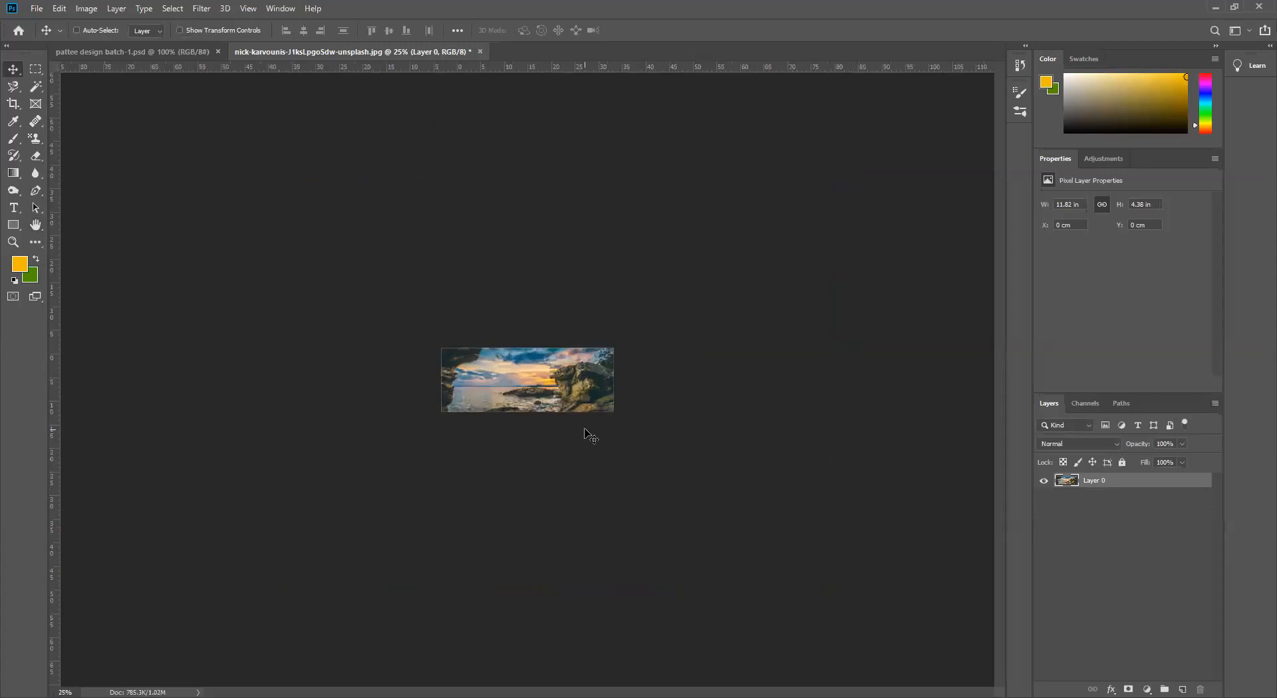
key(ctrl+plus)
key(ctrl+plus)
key(ctrl+plus)
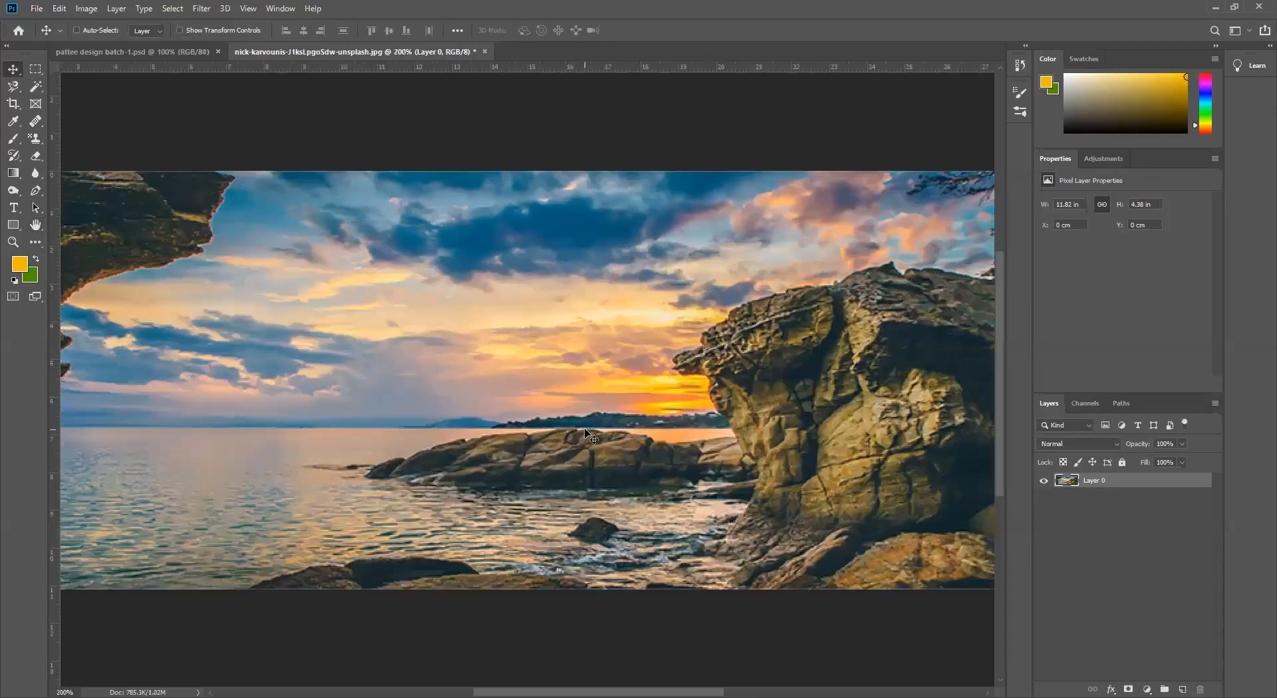
key(ctrl+minus)
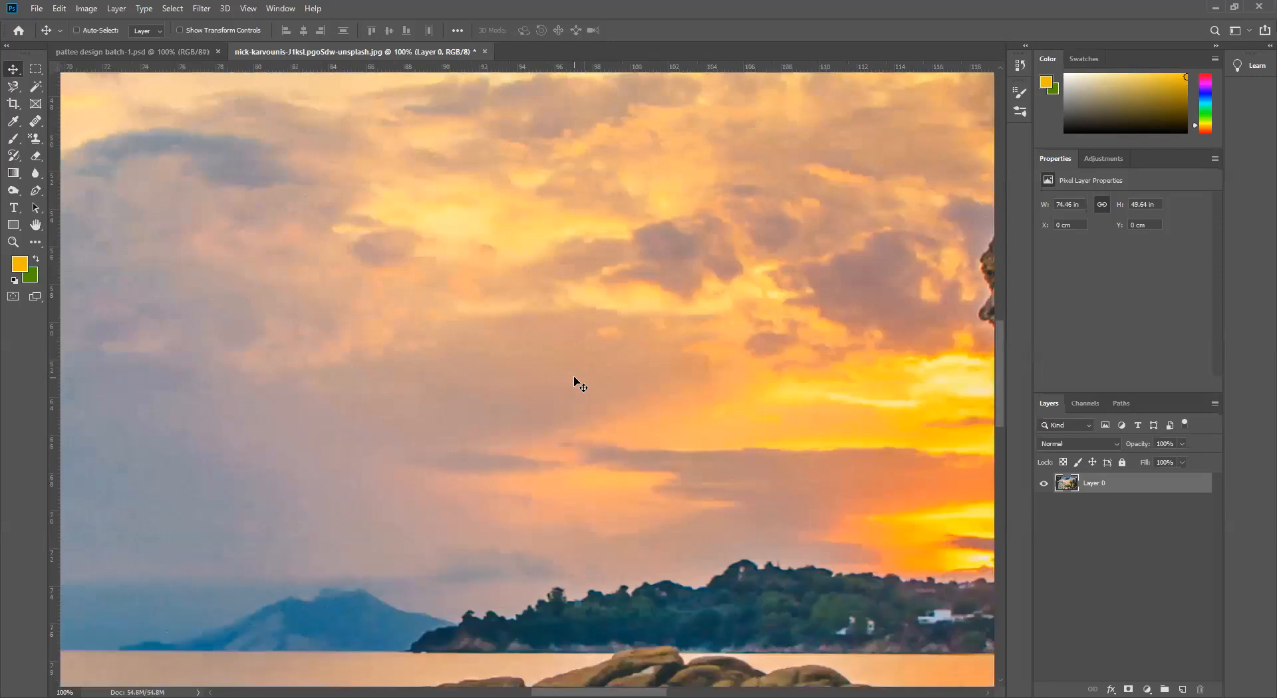
Shape a freehand crop frame of about 34.5 by 23.5 inches around the sunset sky and central sea rocks.
key(ctrl+minus)
key(ctrl+minus)
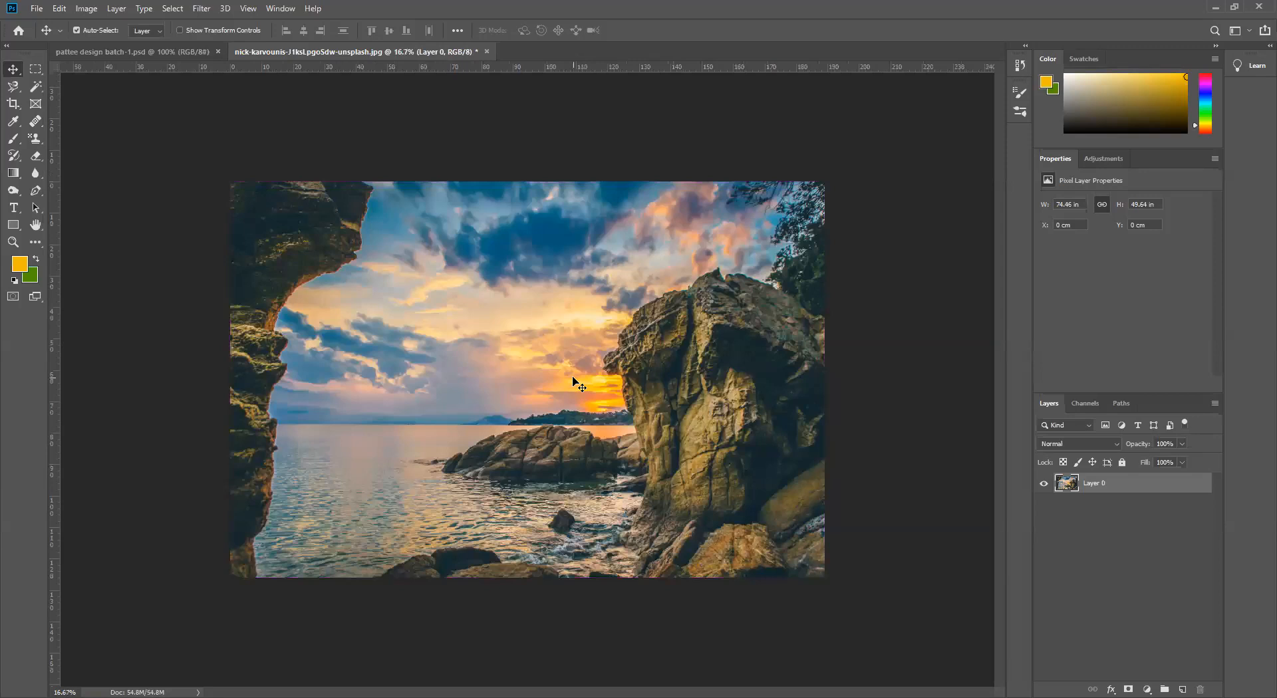
click(13, 104)
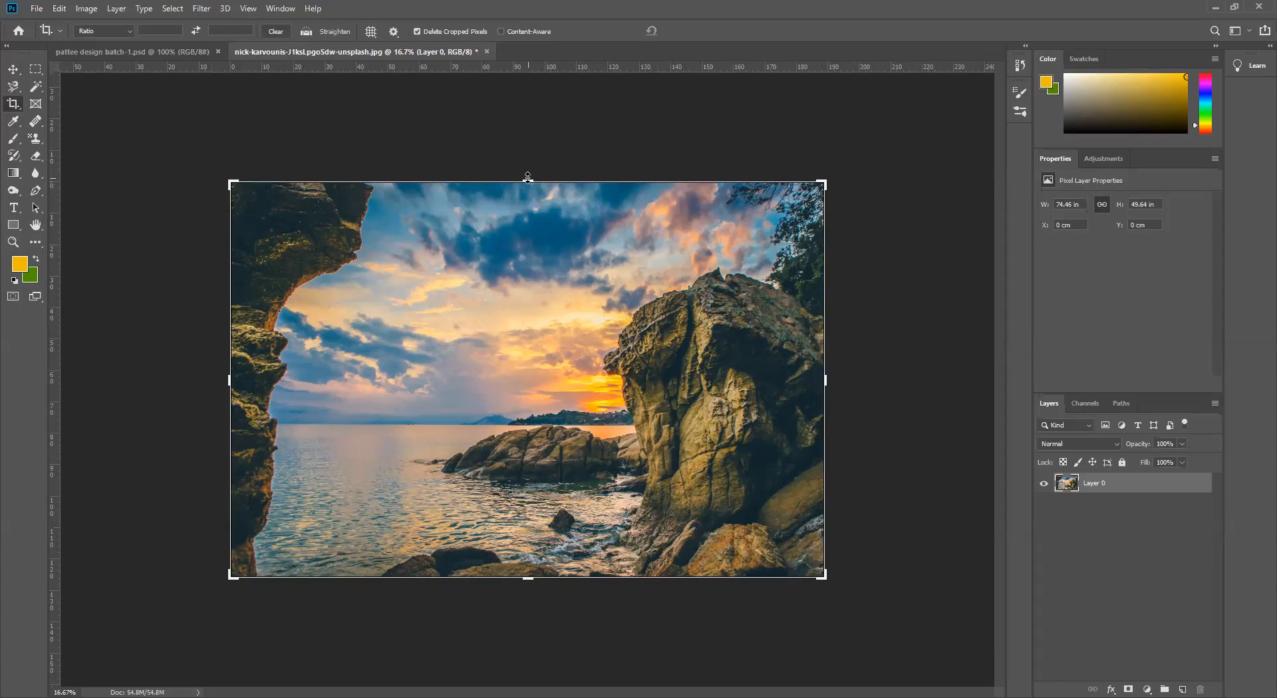
drag(528, 181, 523, 254)
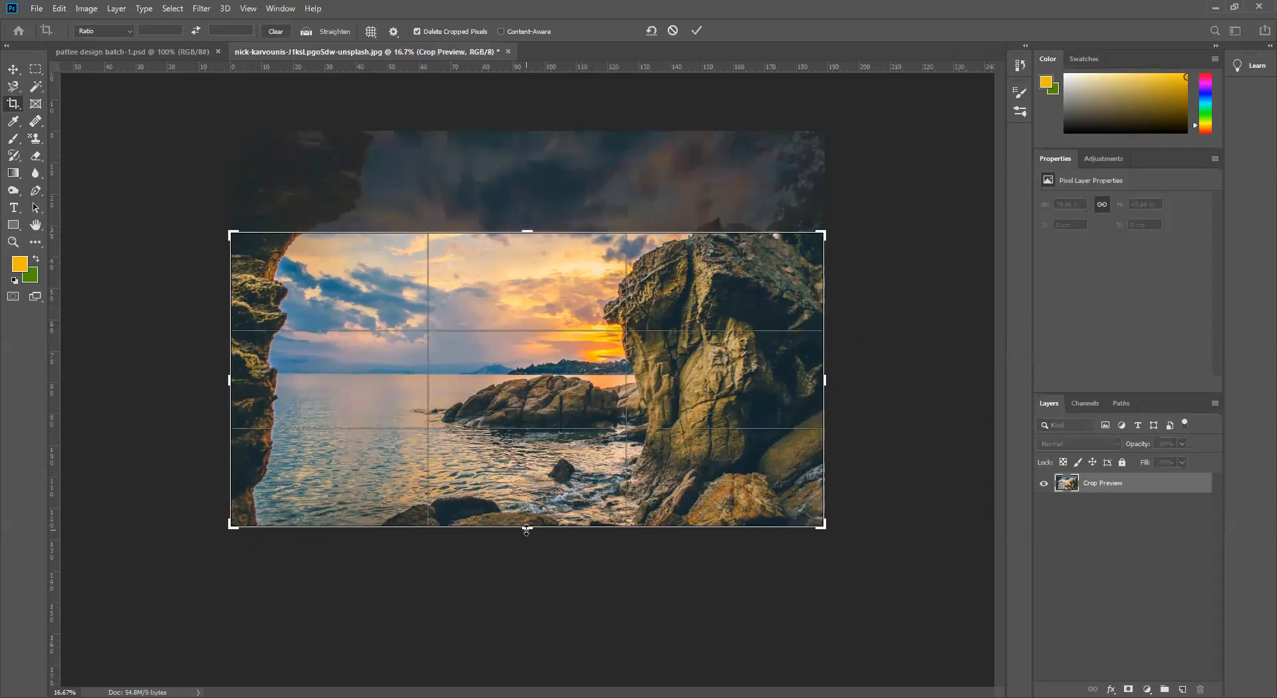
drag(526, 530, 526, 473)
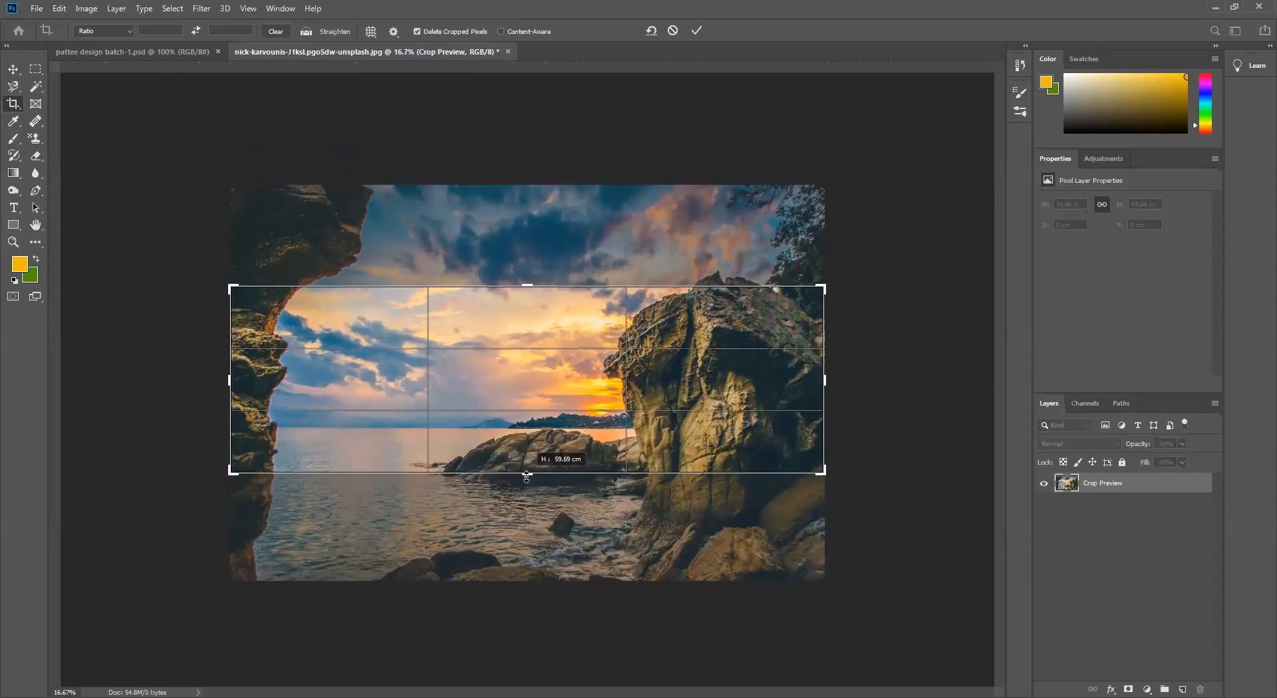
drag(227, 380, 287, 377)
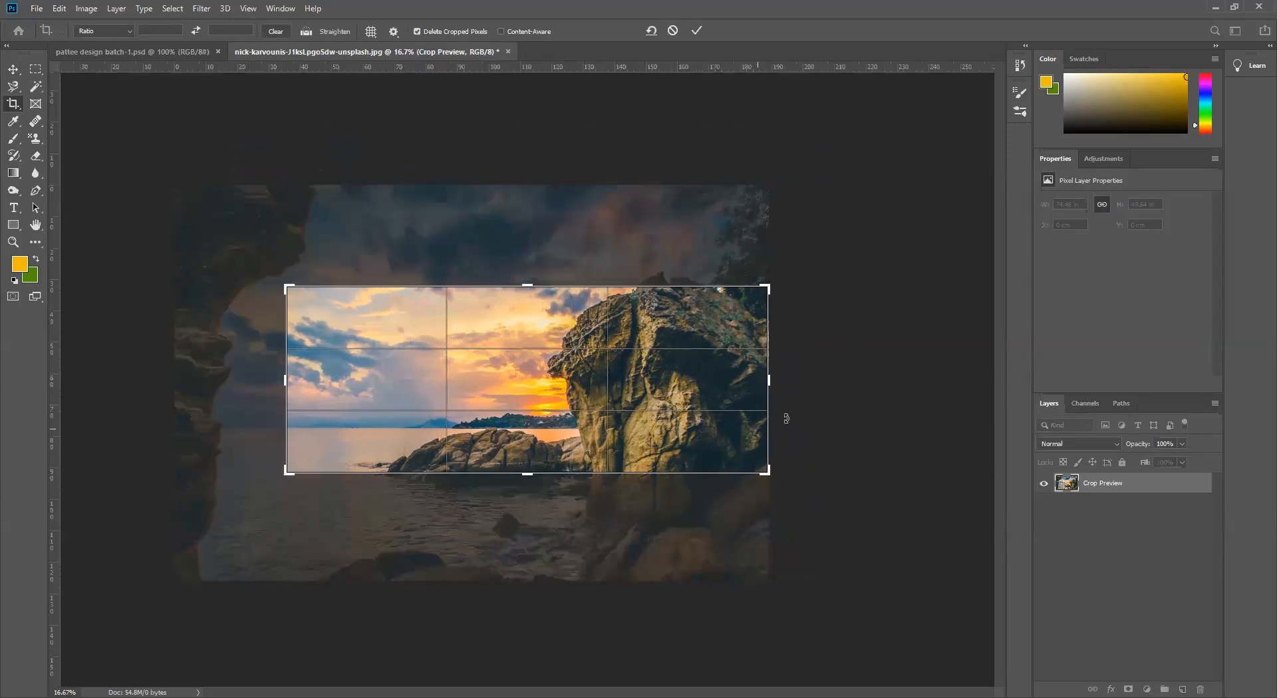
drag(769, 378, 664, 370)
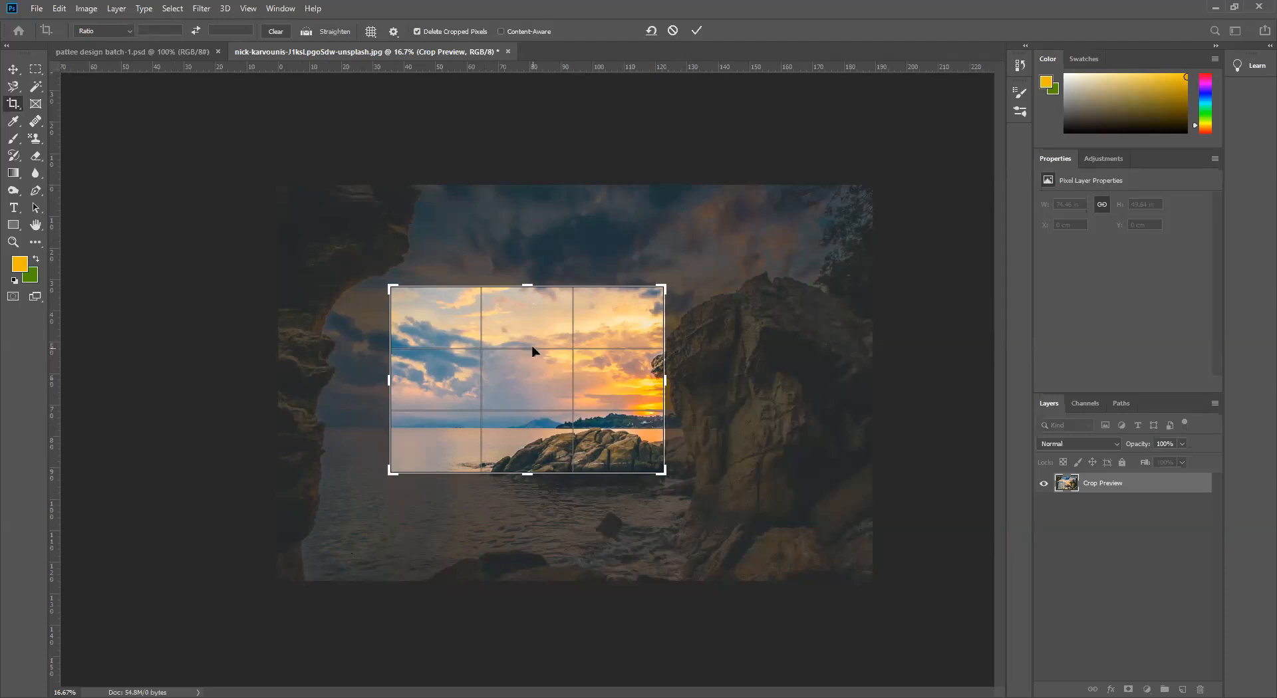
Reposition the photo inside the crop frame, apply the crop and undo it.
drag(532, 351, 460, 350)
drag(521, 402, 560, 360)
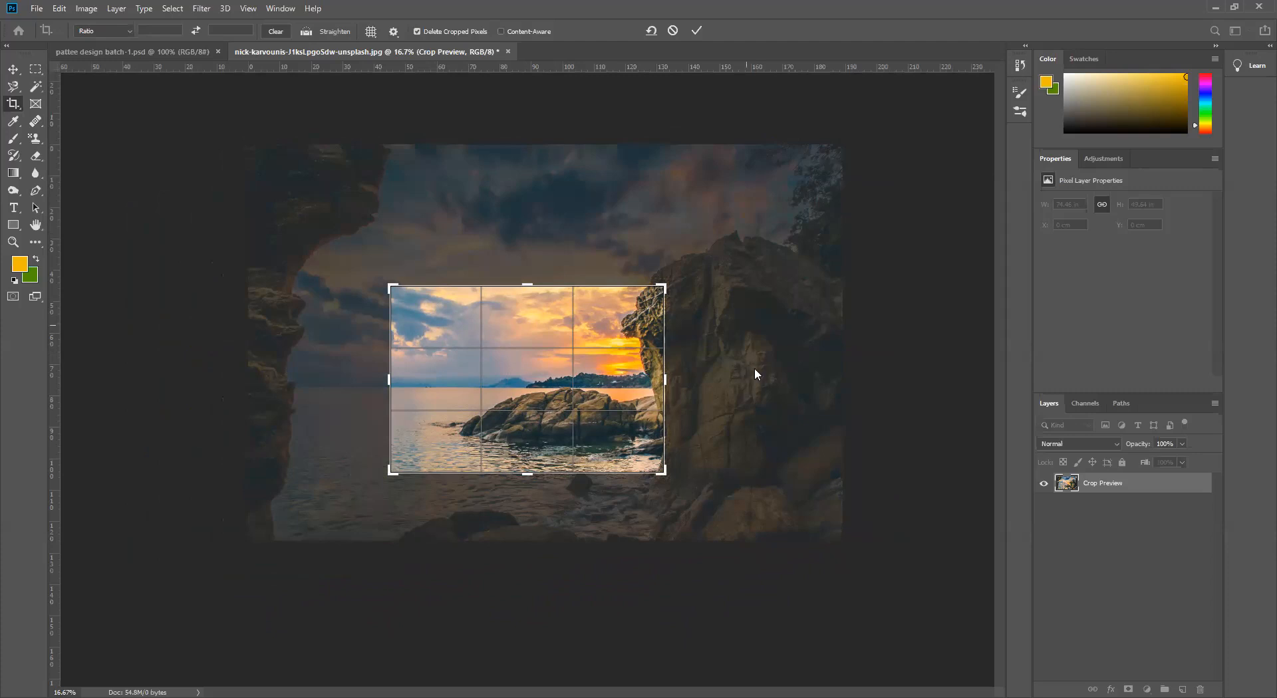
click(697, 31)
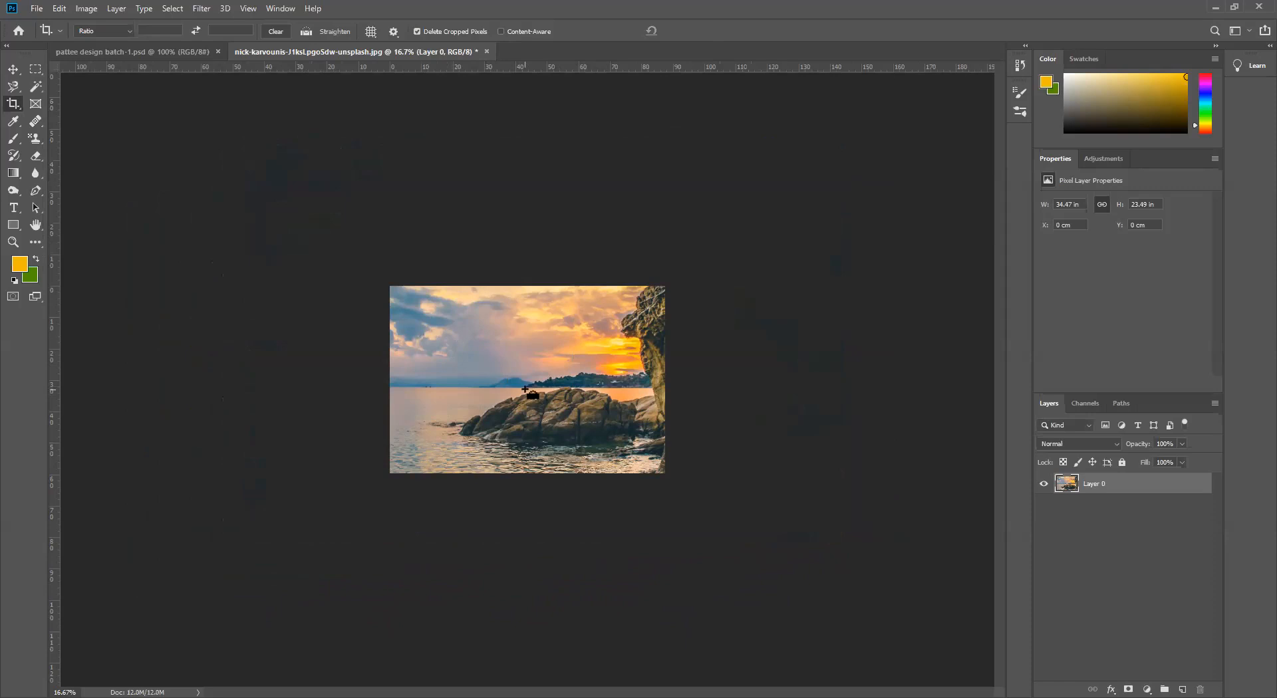
key(ctrl+z)
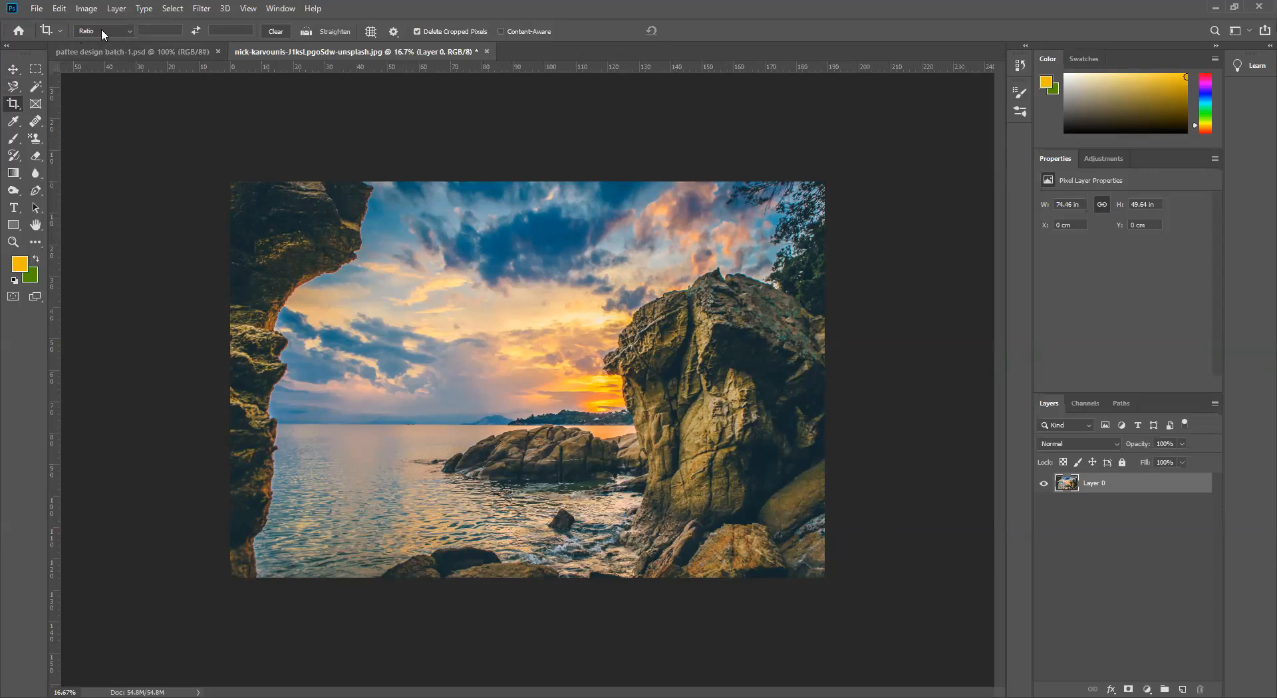
click(124, 30)
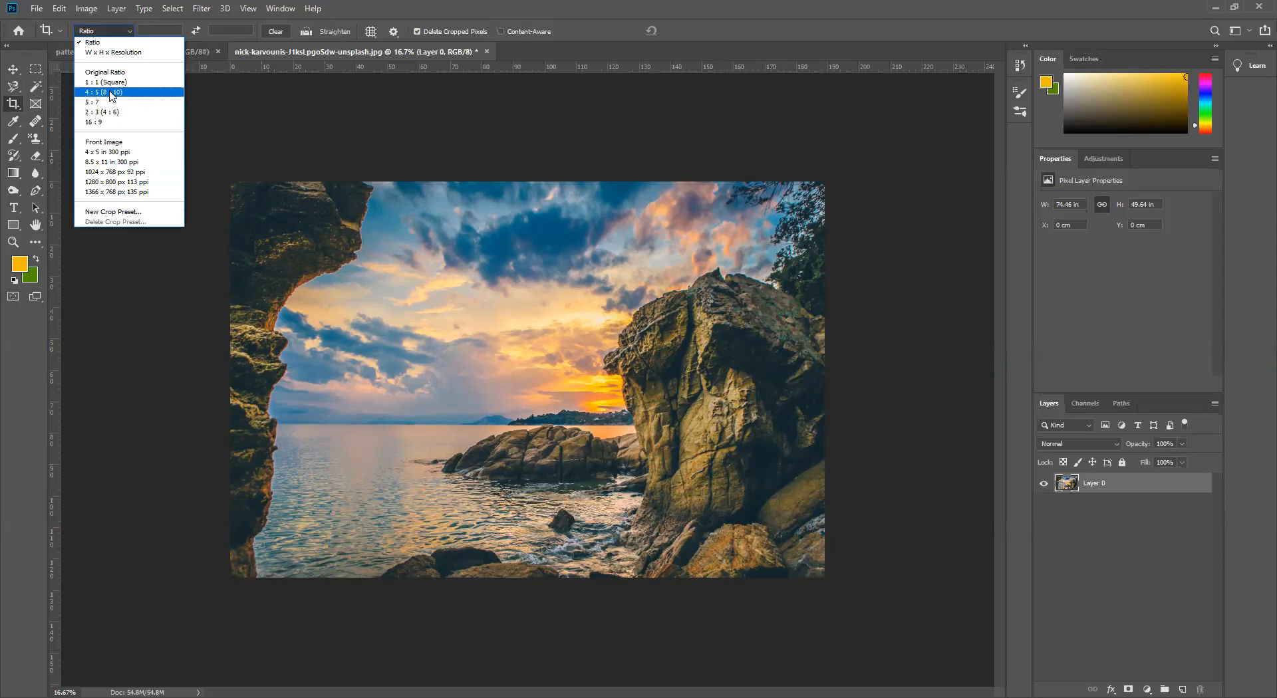
click(28, 345)
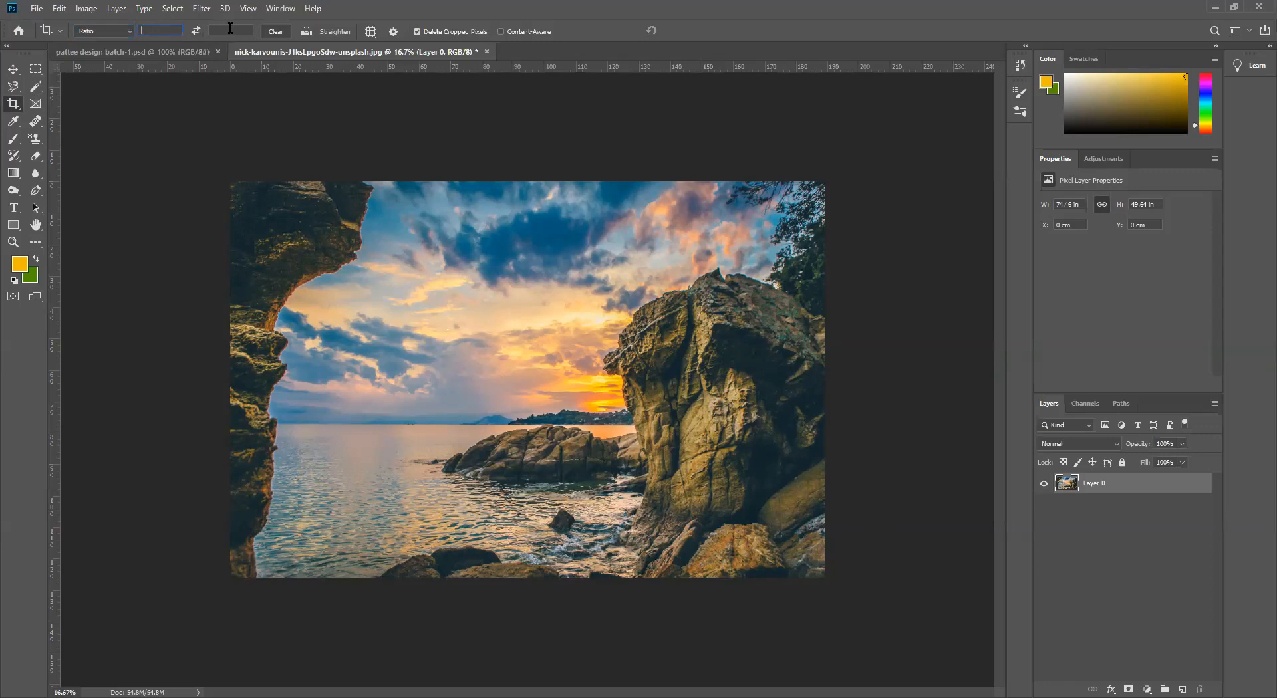
click(148, 32)
click(229, 30)
click(239, 28)
click(151, 32)
key(8)
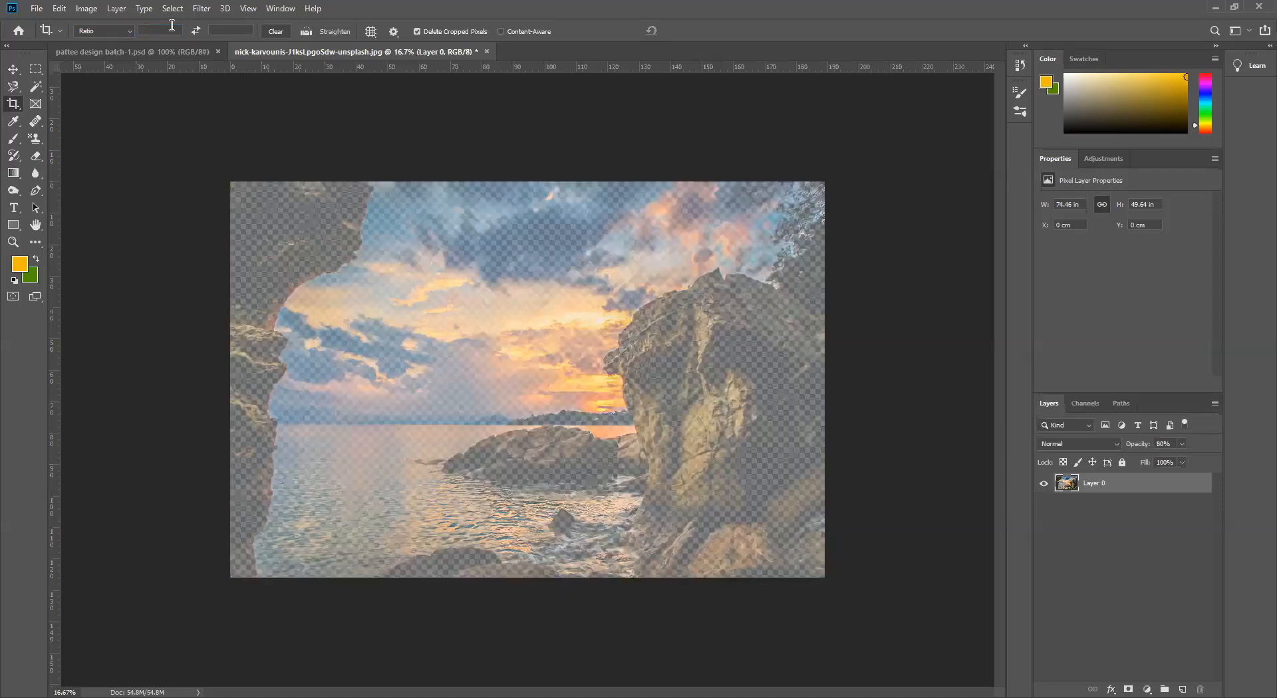
key(5)
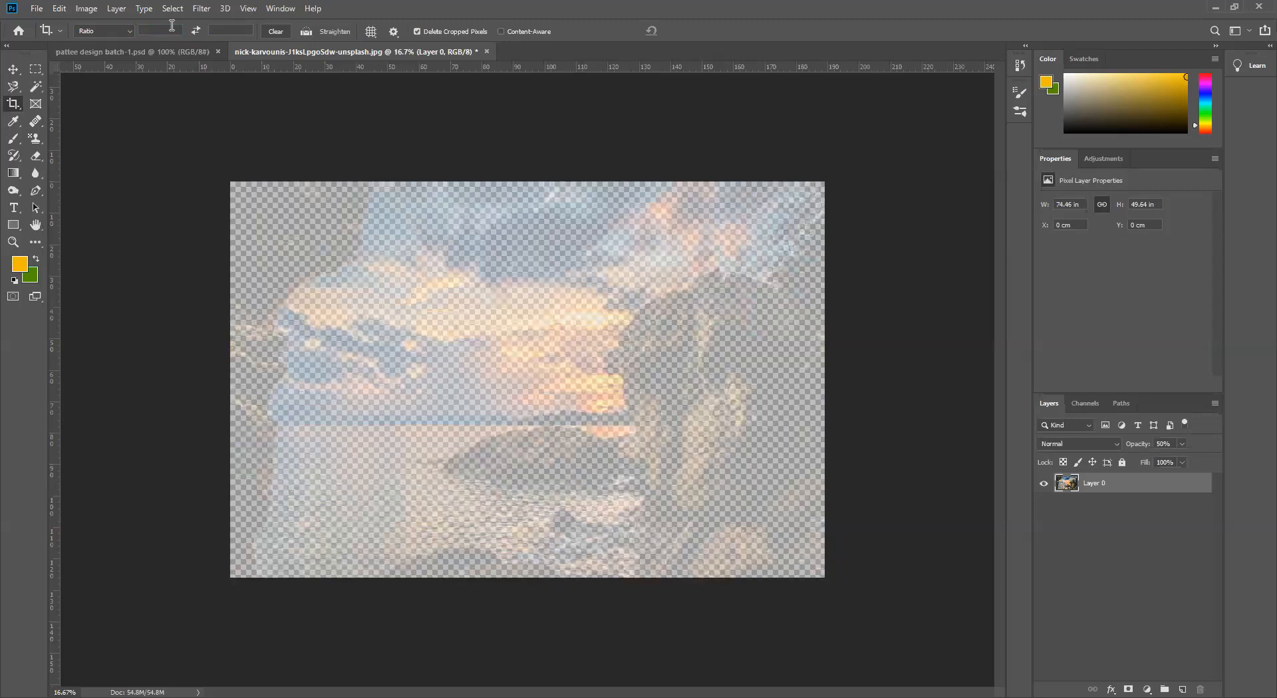
Set the crop ratio width to 851 and restore the layer's opacity to 100%.
click(173, 31)
text(851)
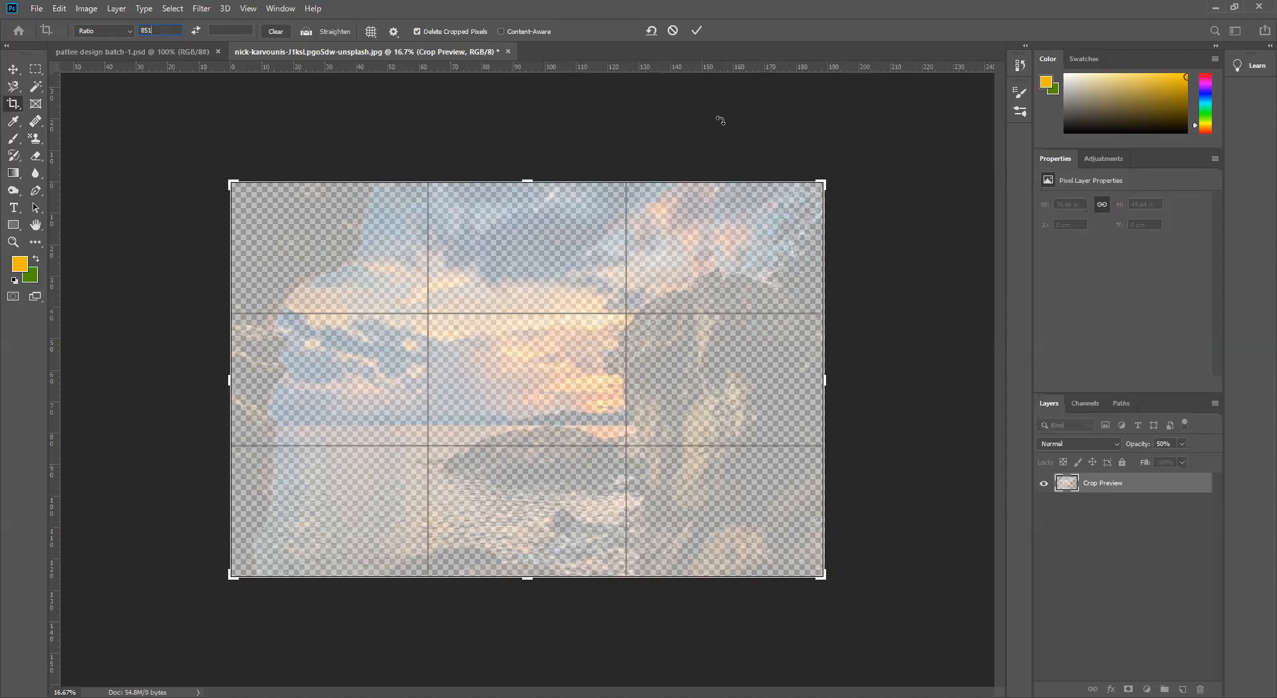
key(Return)
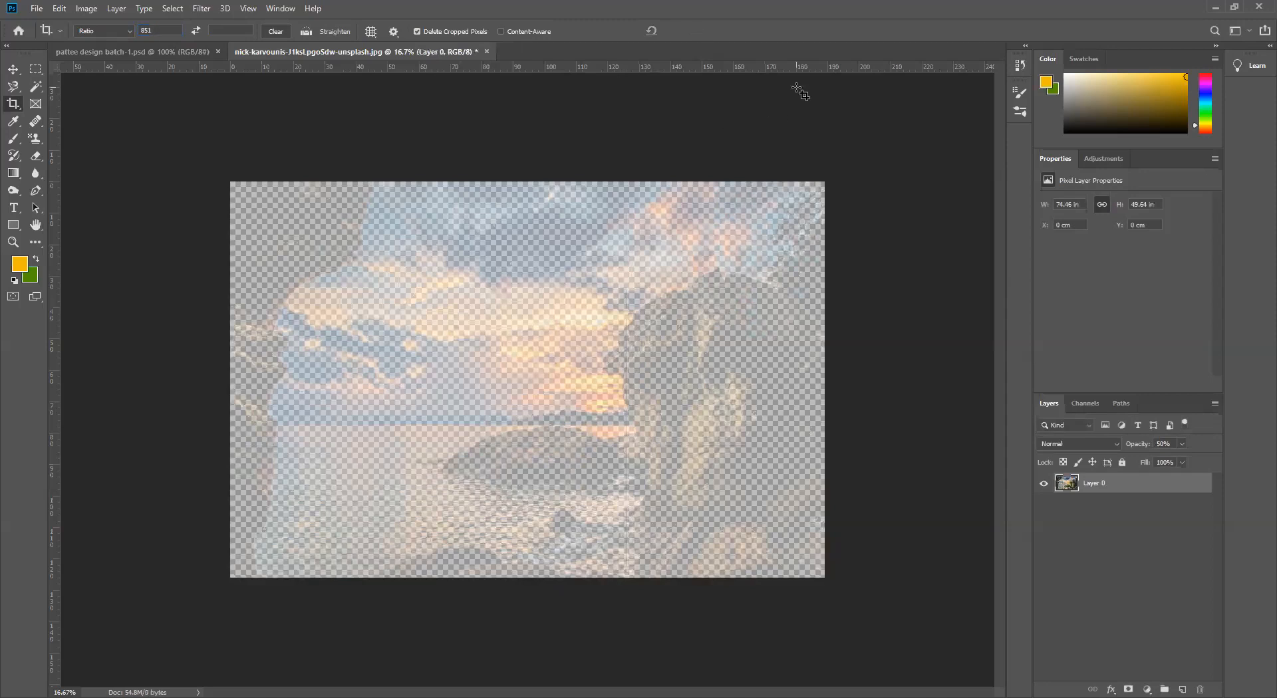
key(8)
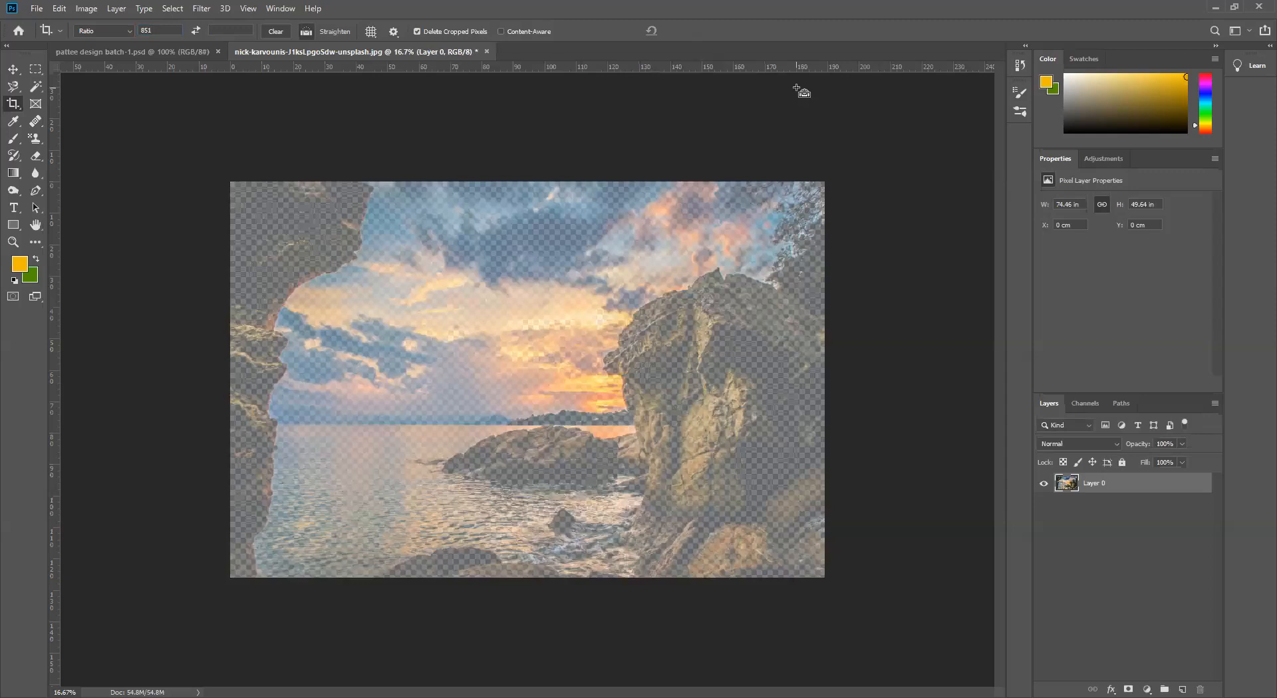
key(0)
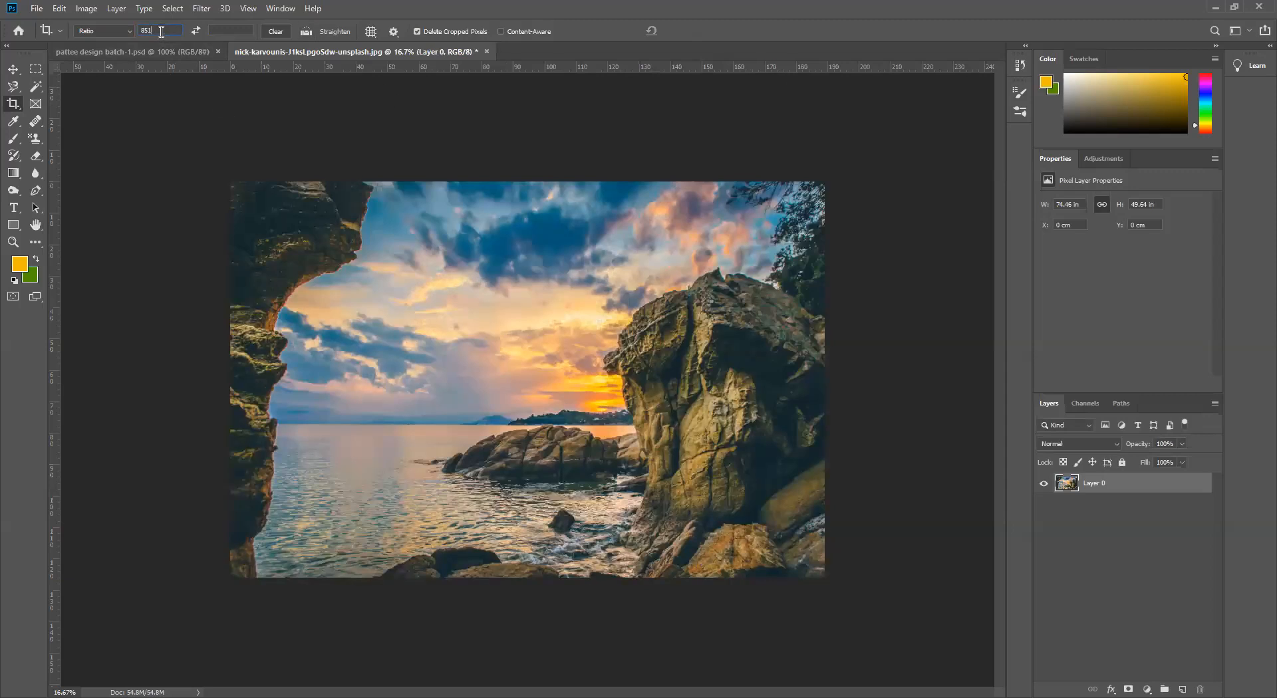
Set the crop ratio to 851 by 315.
drag(161, 32, 121, 35)
text(85)
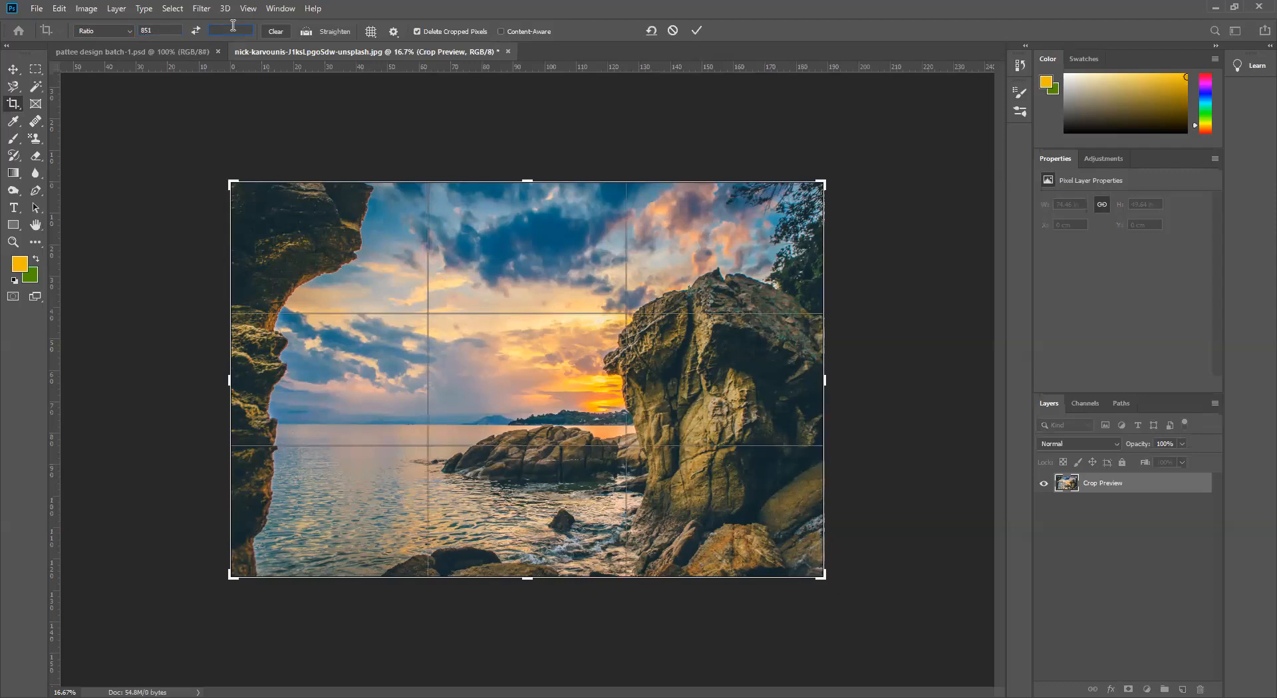
text(315)
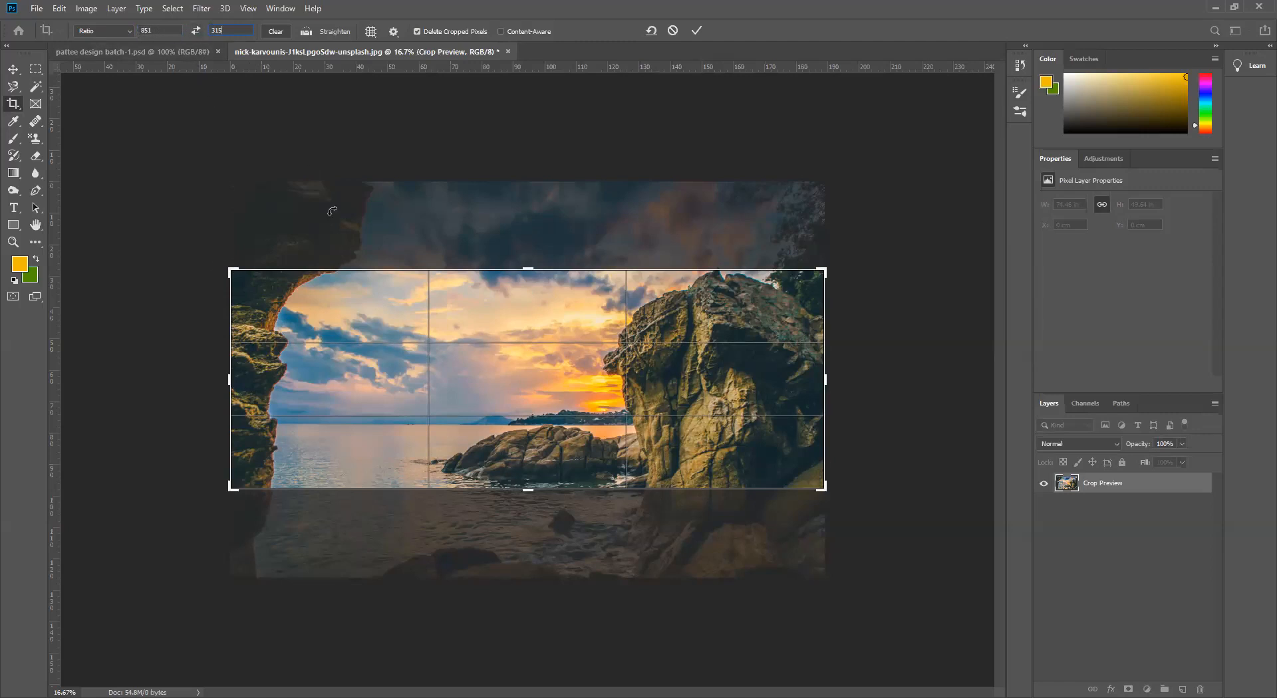
Try a crop ratio height of 500 and return it to 315.
drag(227, 29, 210, 28)
text(50)
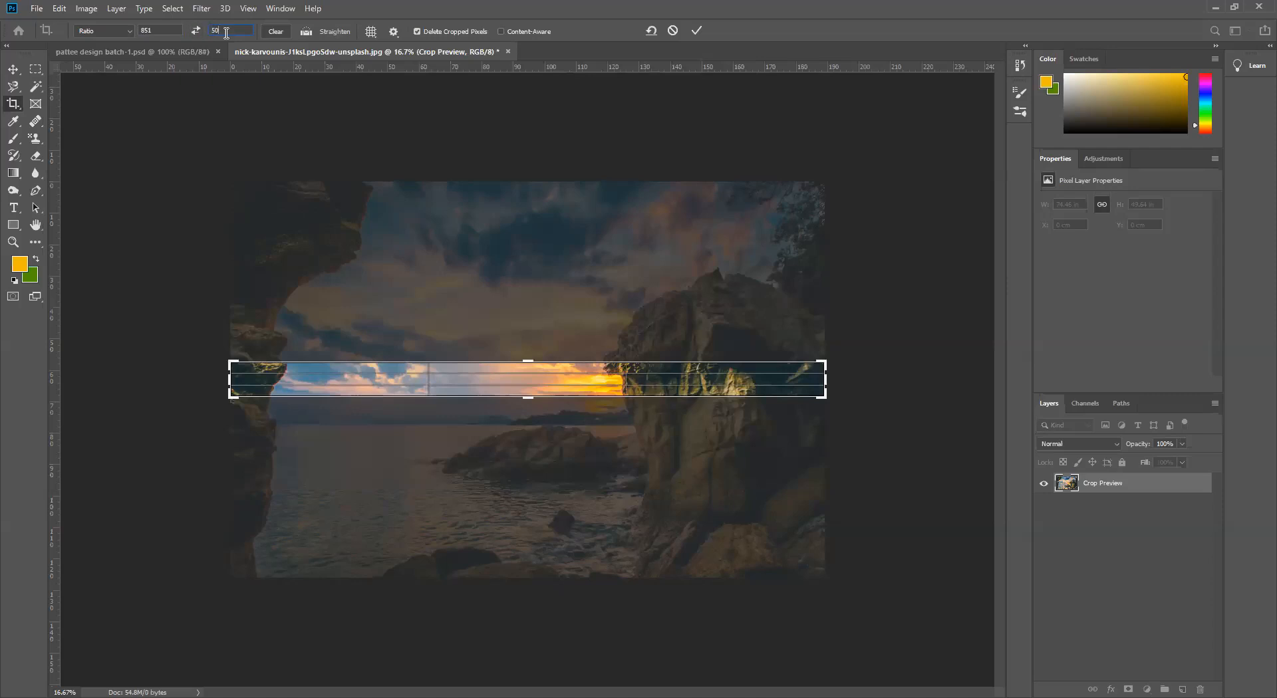
text(0)
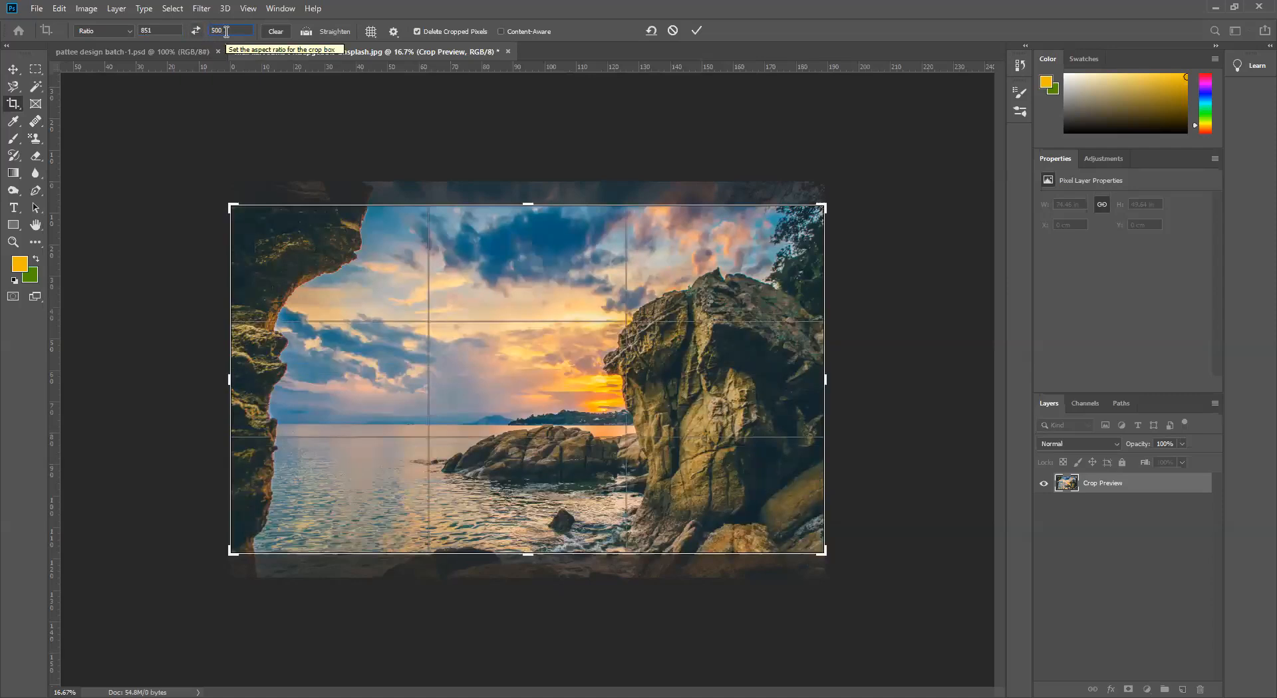
text(315)
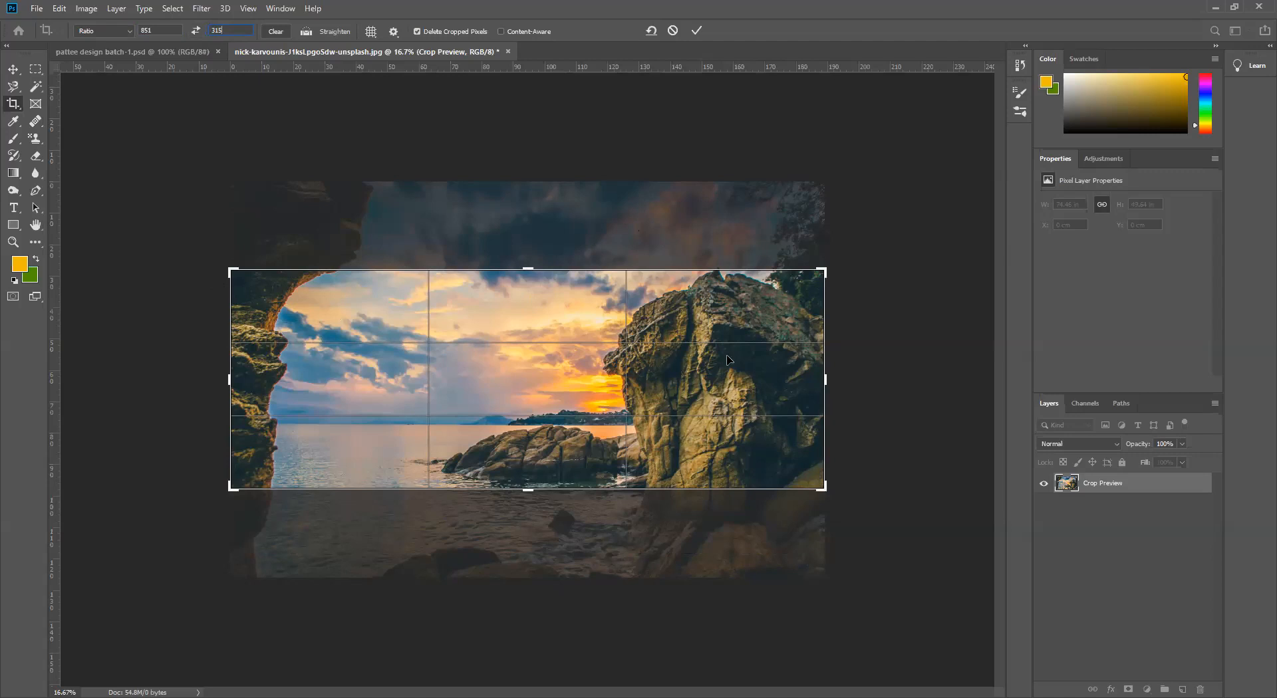
Try shifting and slightly rotating the photo within the crop, set the ratio height to 500, and cancel the crop.
mouse_move(752, 307)
mouse_down()
mouse_move(719, 308)
mouse_move(755, 312)
mouse_up()
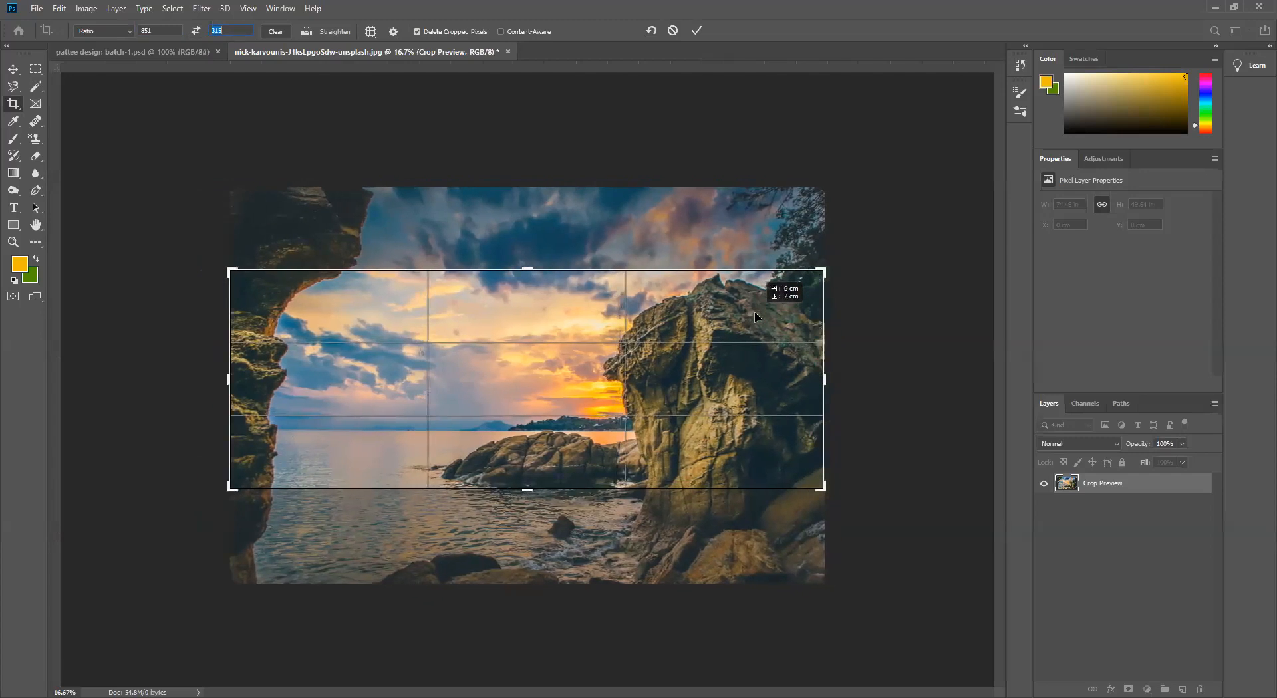
drag(715, 224, 713, 227)
text(500)
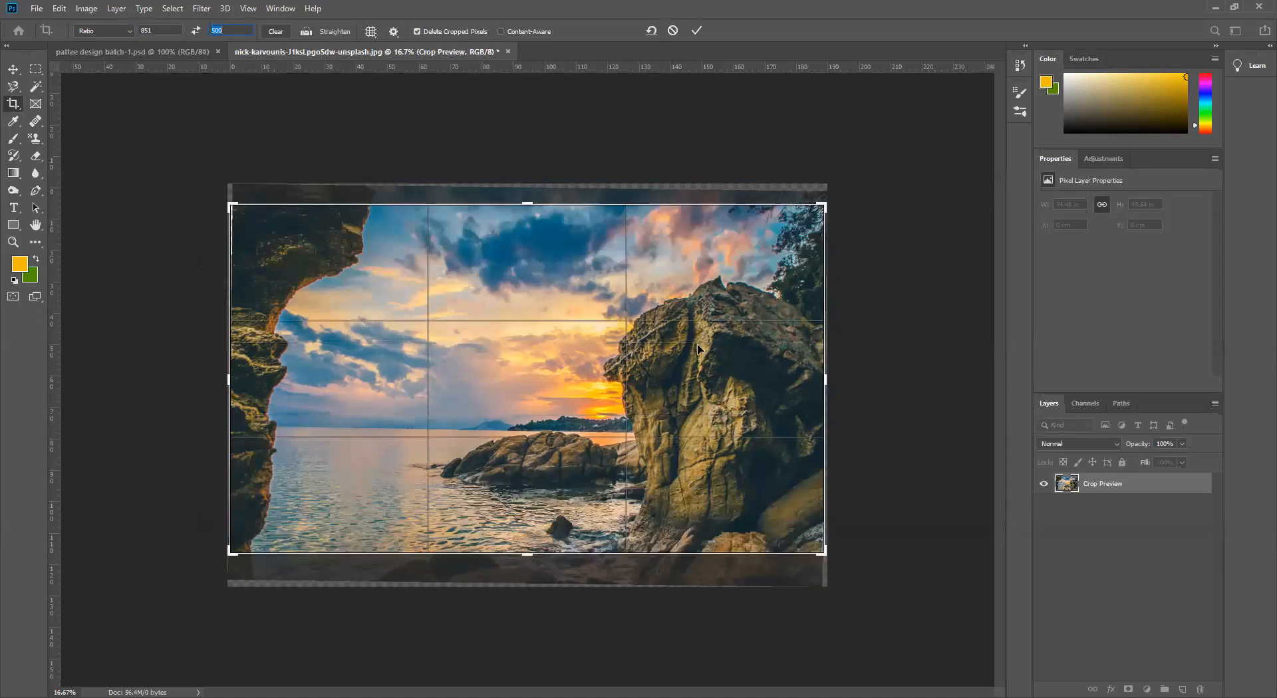
click(696, 32)
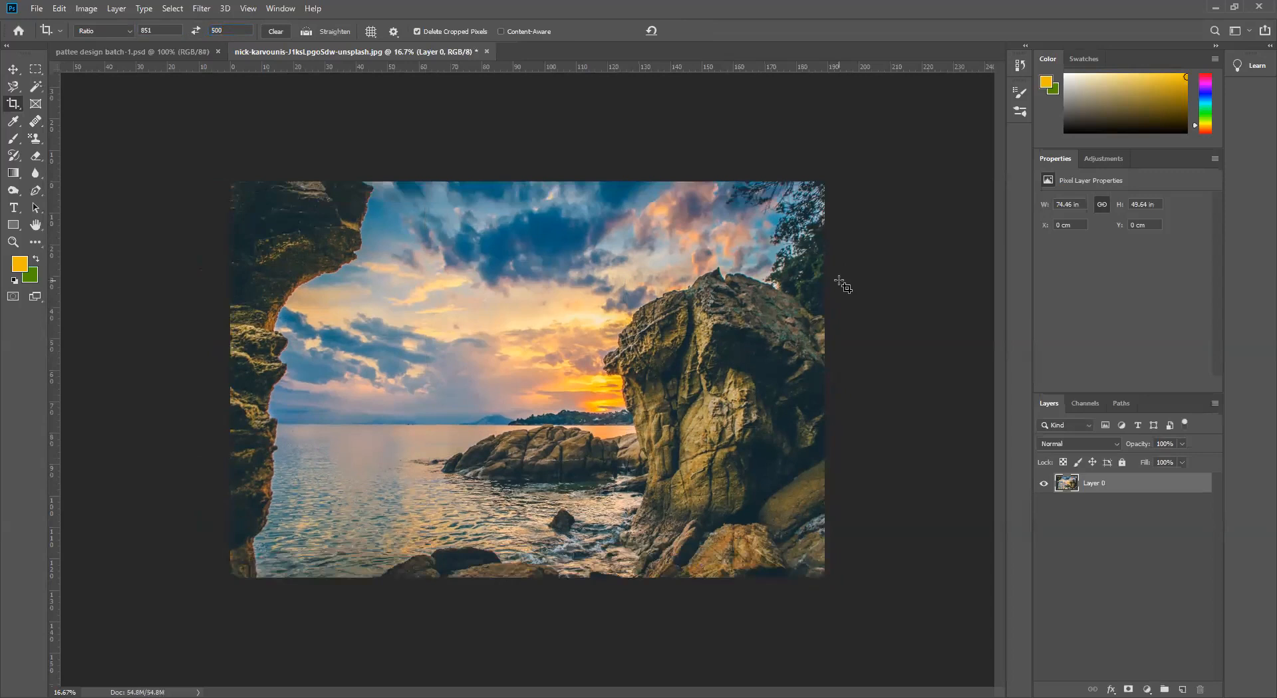
Set the crop ratio height to 315, shift the photo slightly down within the frame and apply the crop.
drag(237, 26, 208, 28)
text(315)
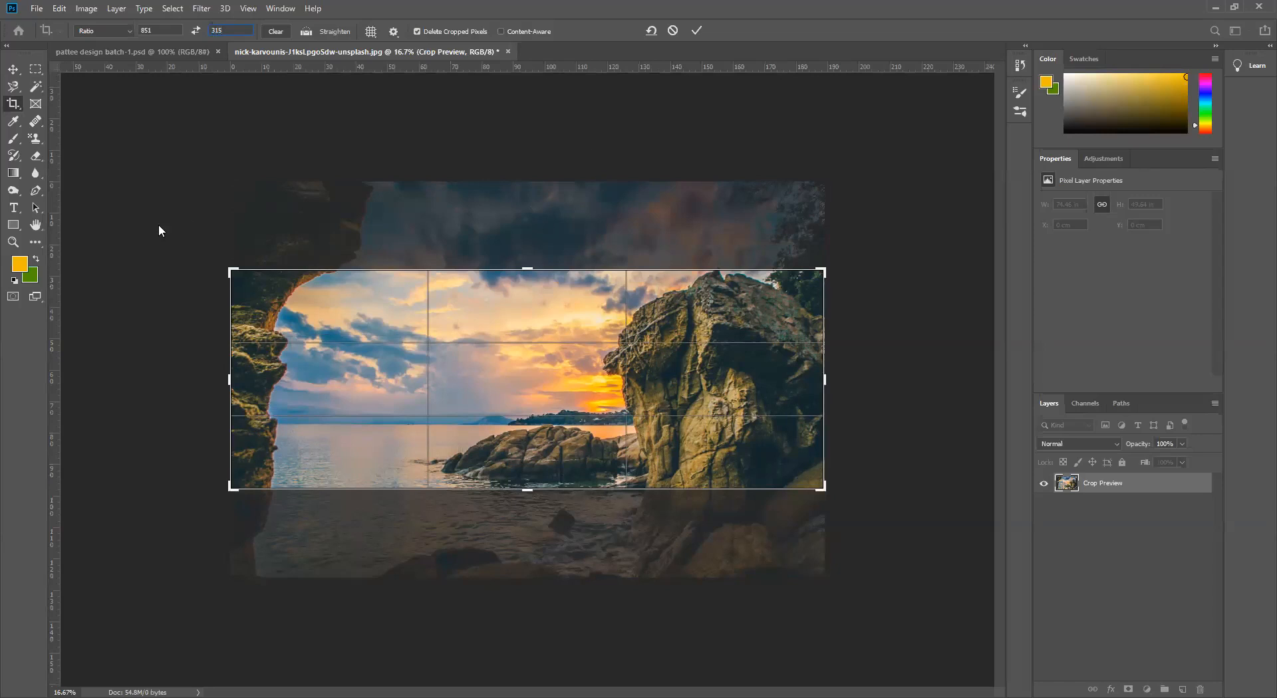
mouse_move(566, 391)
mouse_down()
mouse_move(564, 346)
mouse_move(566, 427)
mouse_move(567, 397)
mouse_up()
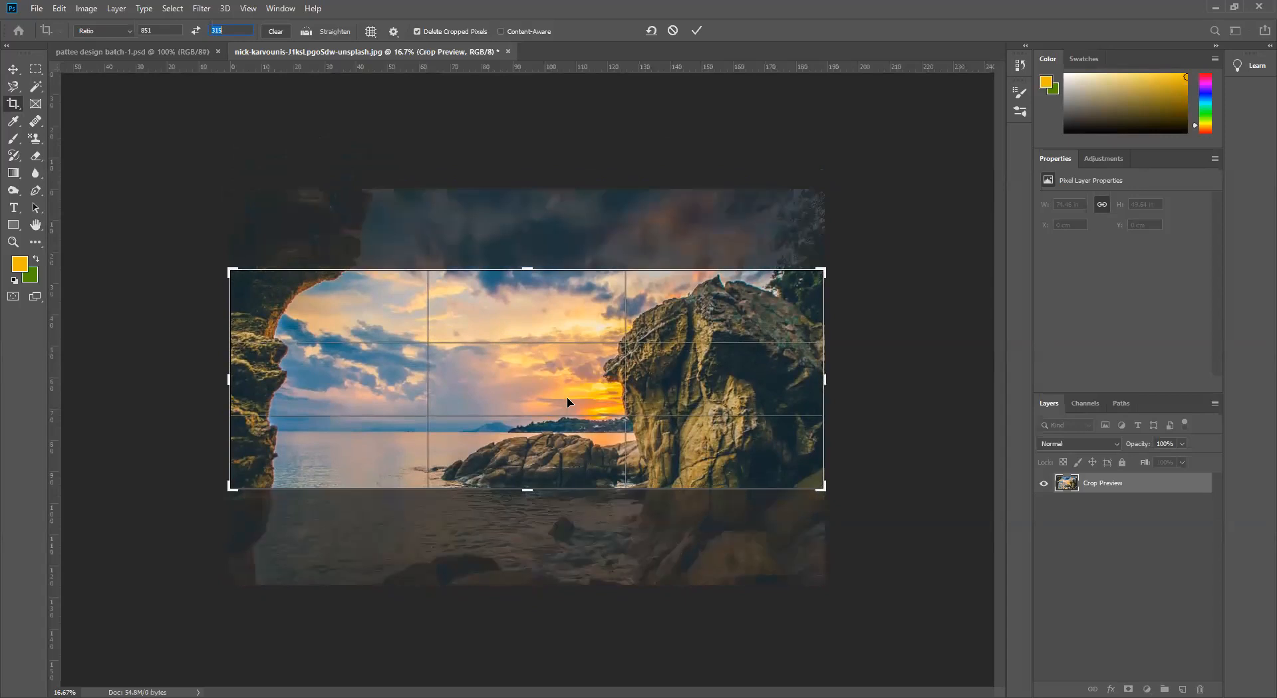
click(698, 34)
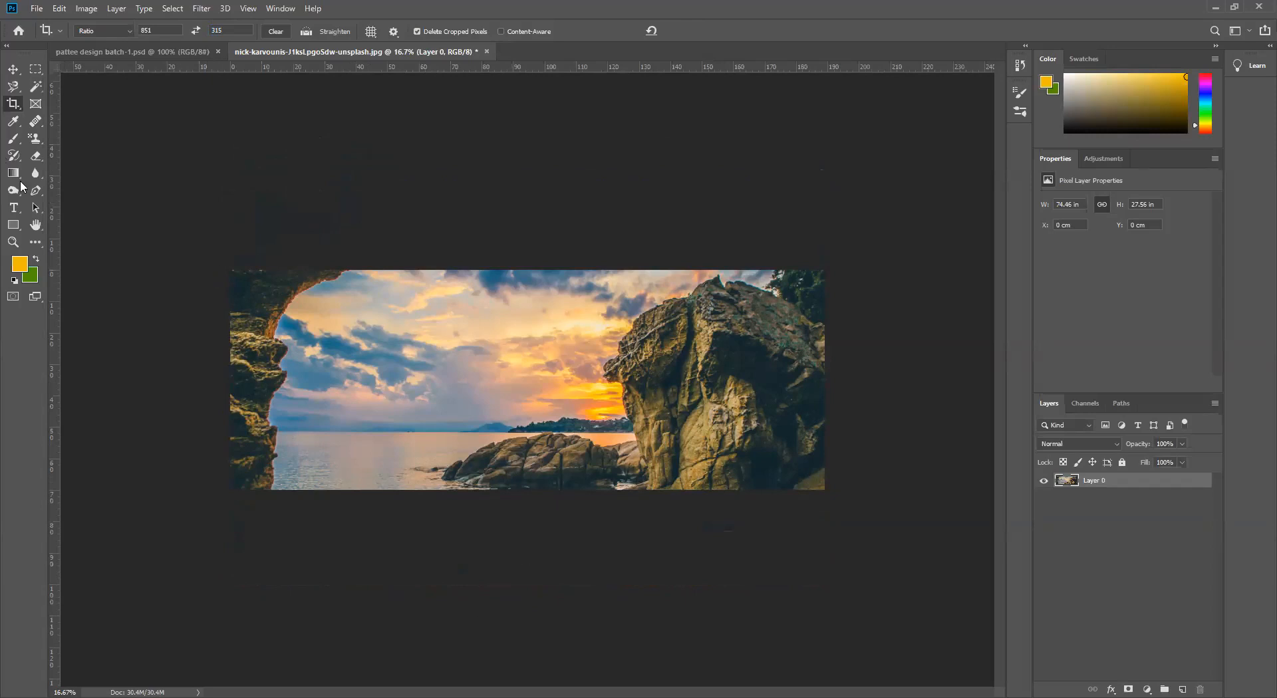
Add a horizontal text layer with a first name in capitals over the middle of the seascape photo.
click(13, 210)
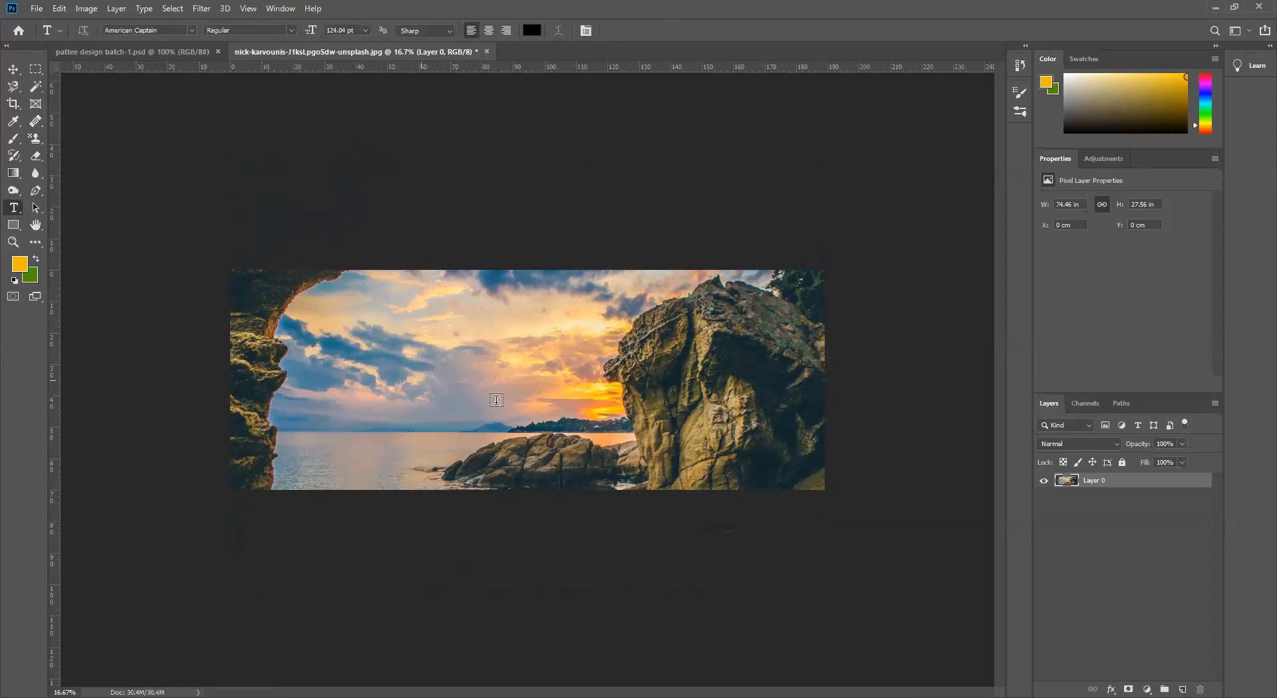
click(552, 409)
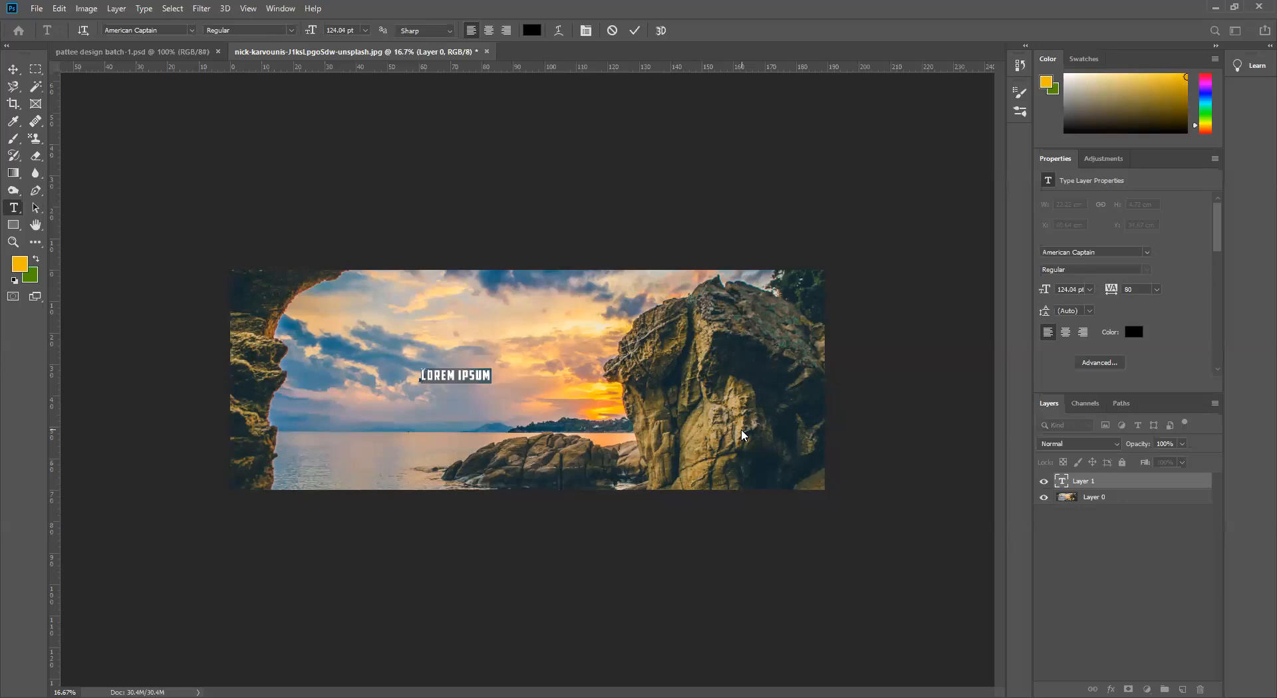
text(50)
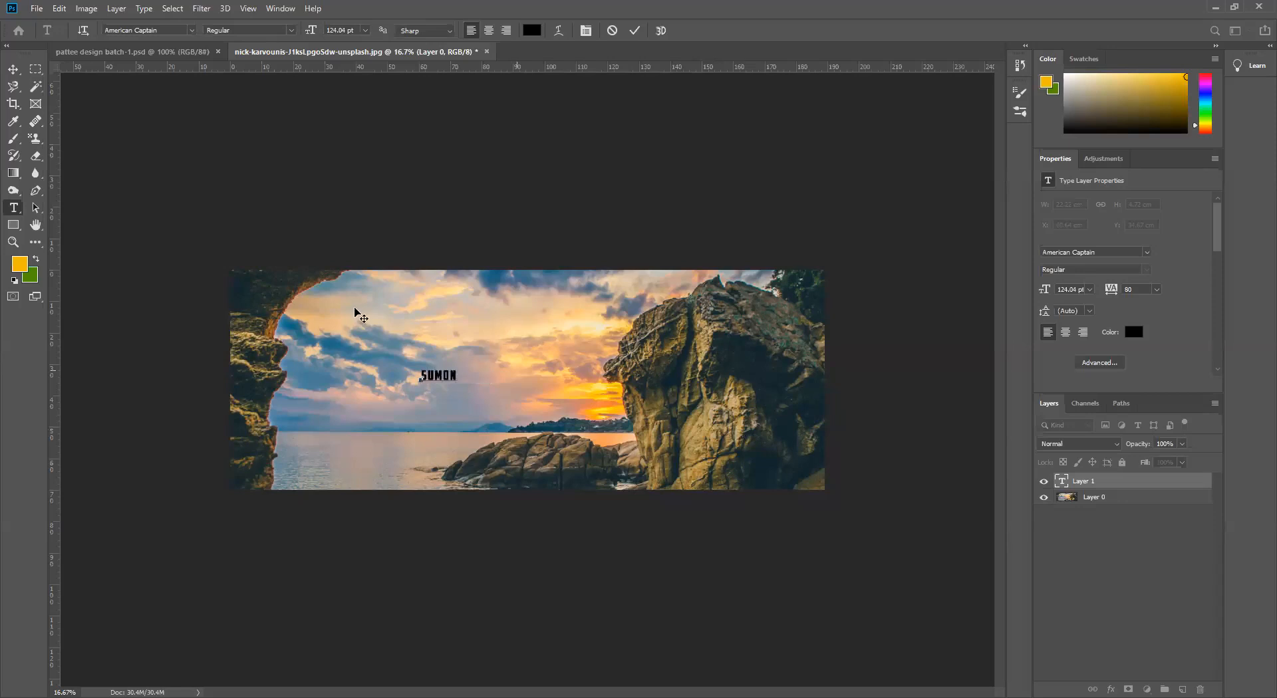
click(635, 31)
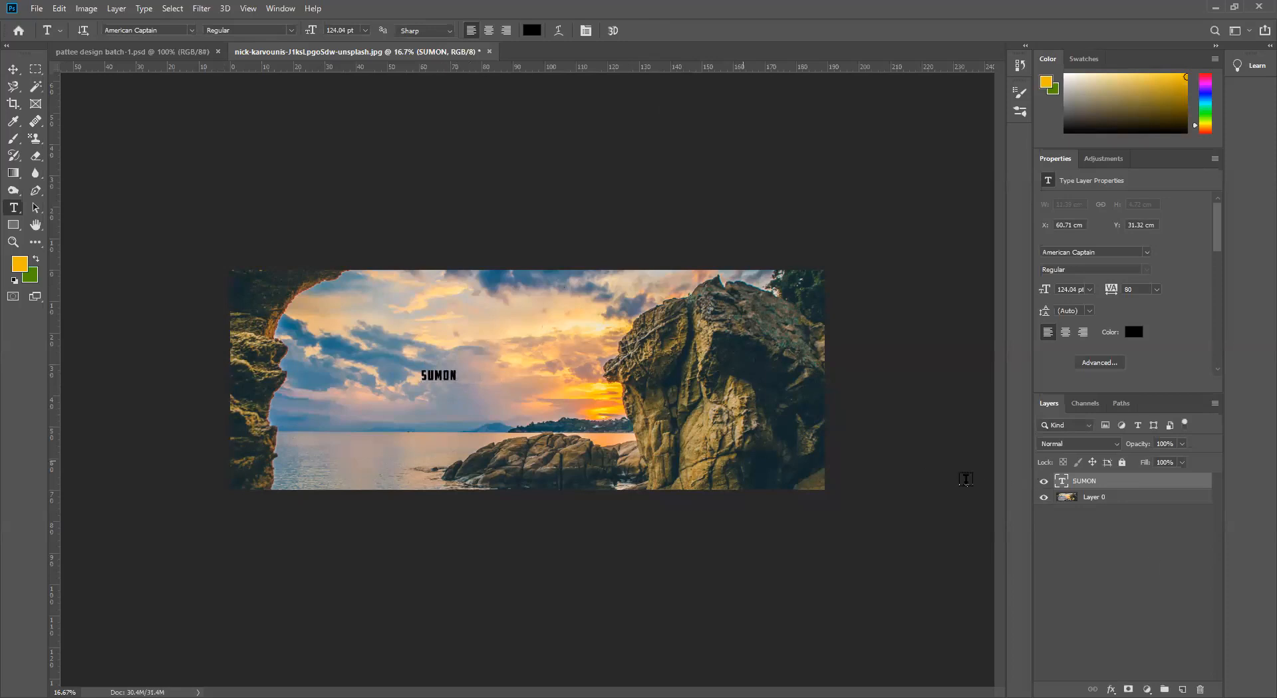
double_click(1061, 483)
key(ctrl+t)
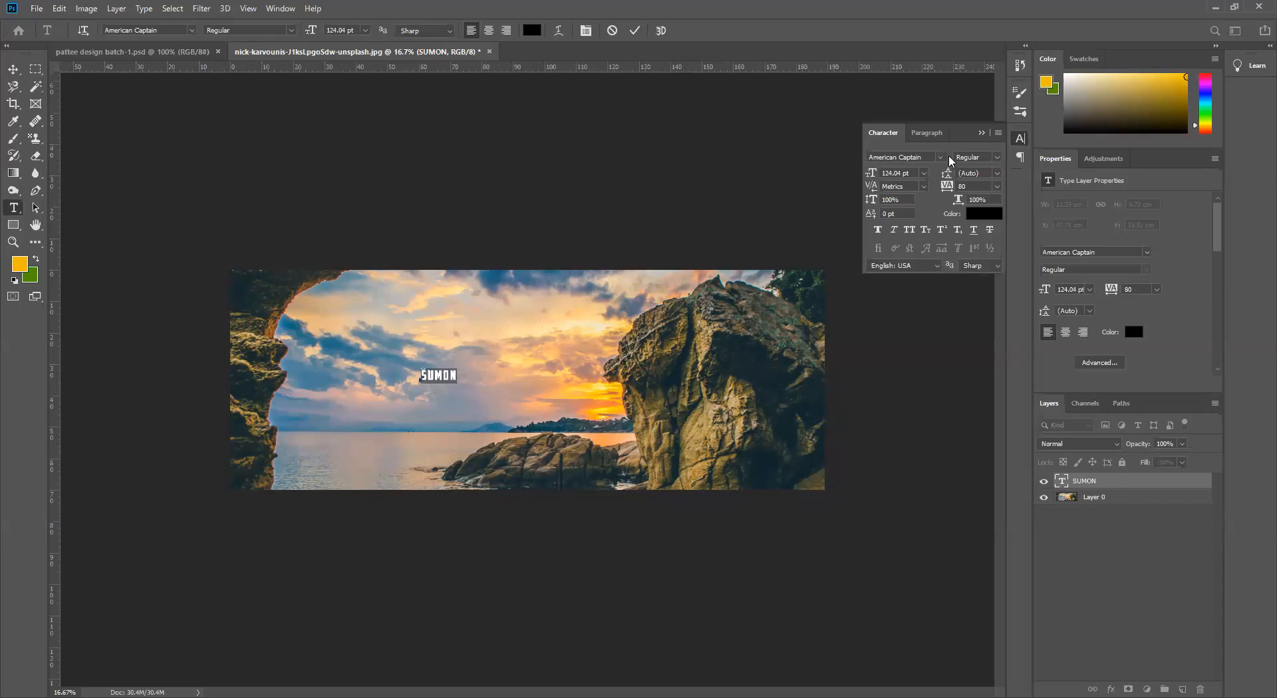
click(981, 132)
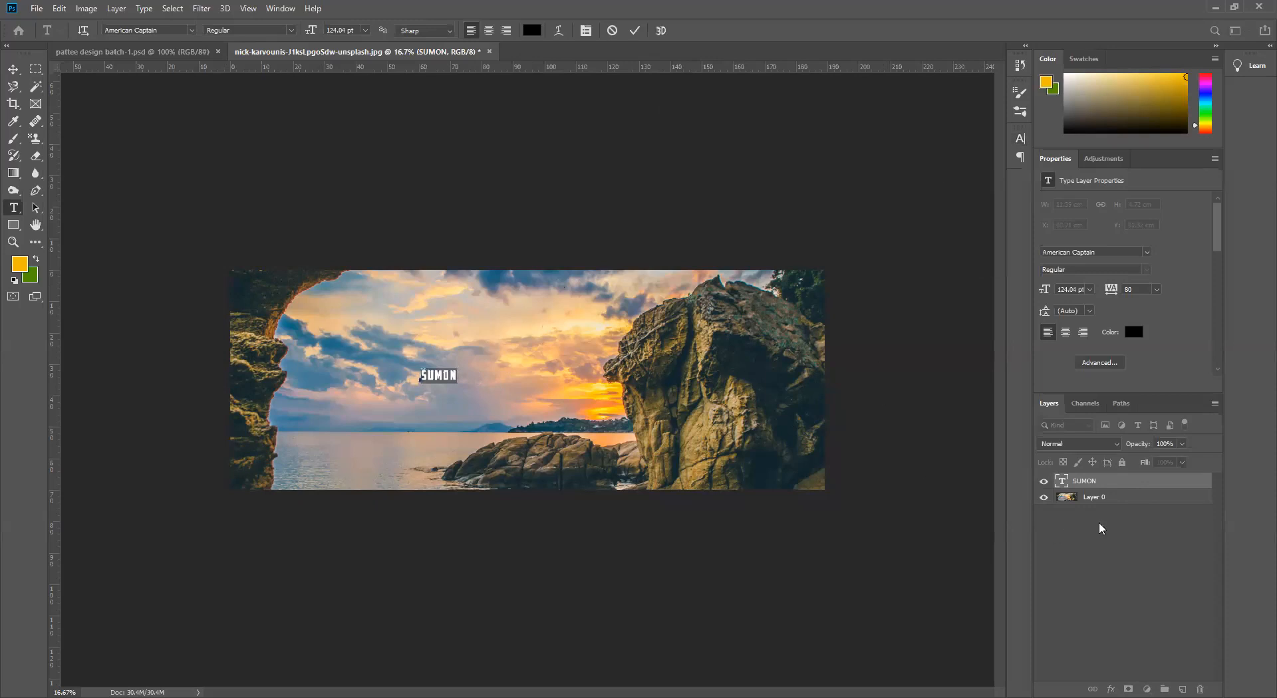
click(1111, 530)
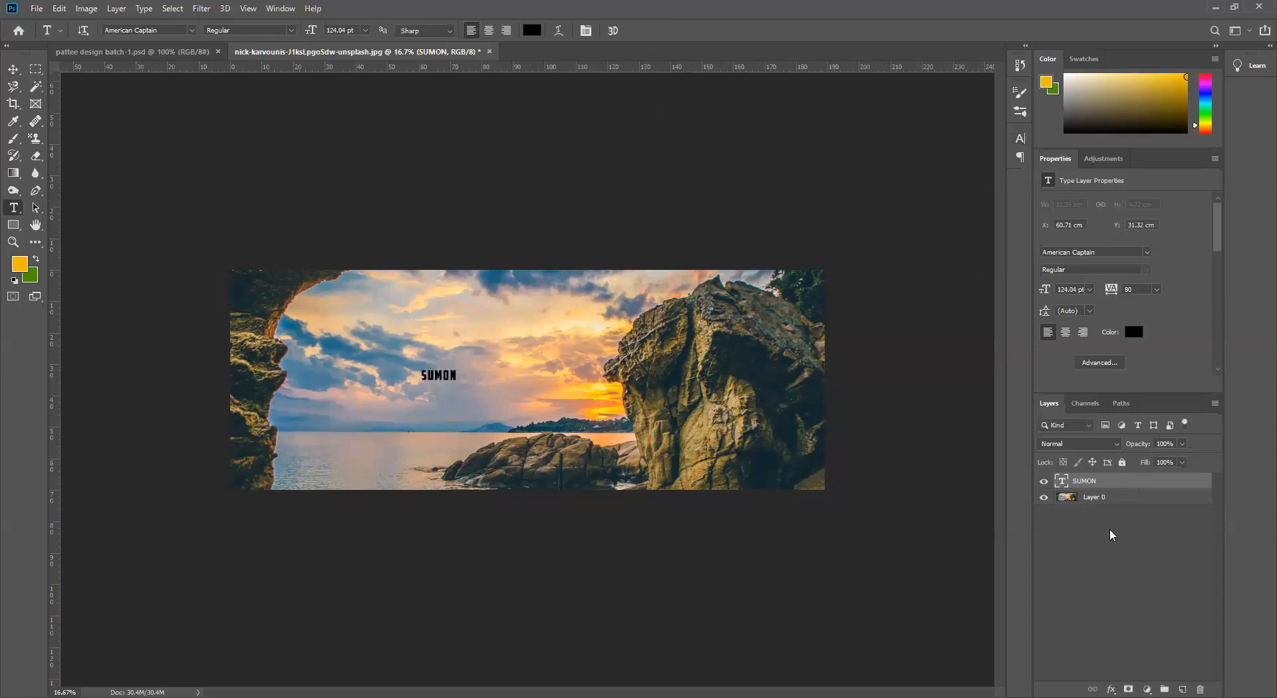
Scale the name text to about 606% and move it slightly right and down towards the photo's center.
click(1129, 483)
key(ctrl+t)
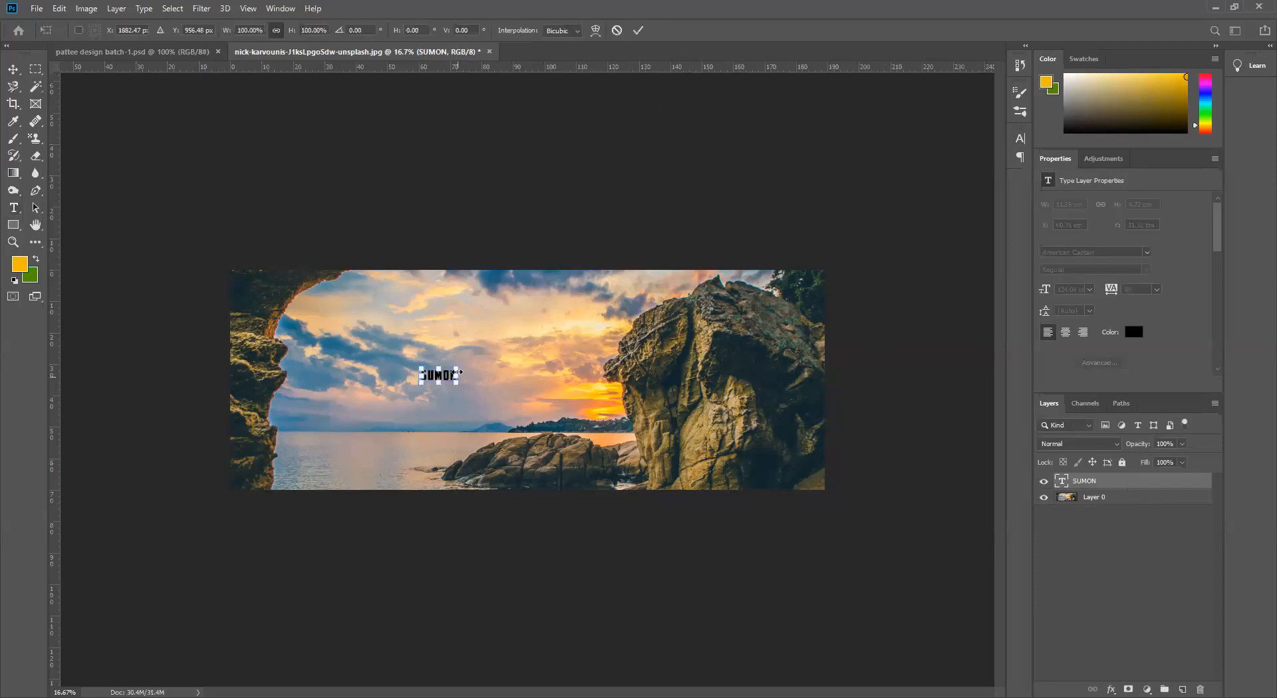
drag(461, 366, 549, 327)
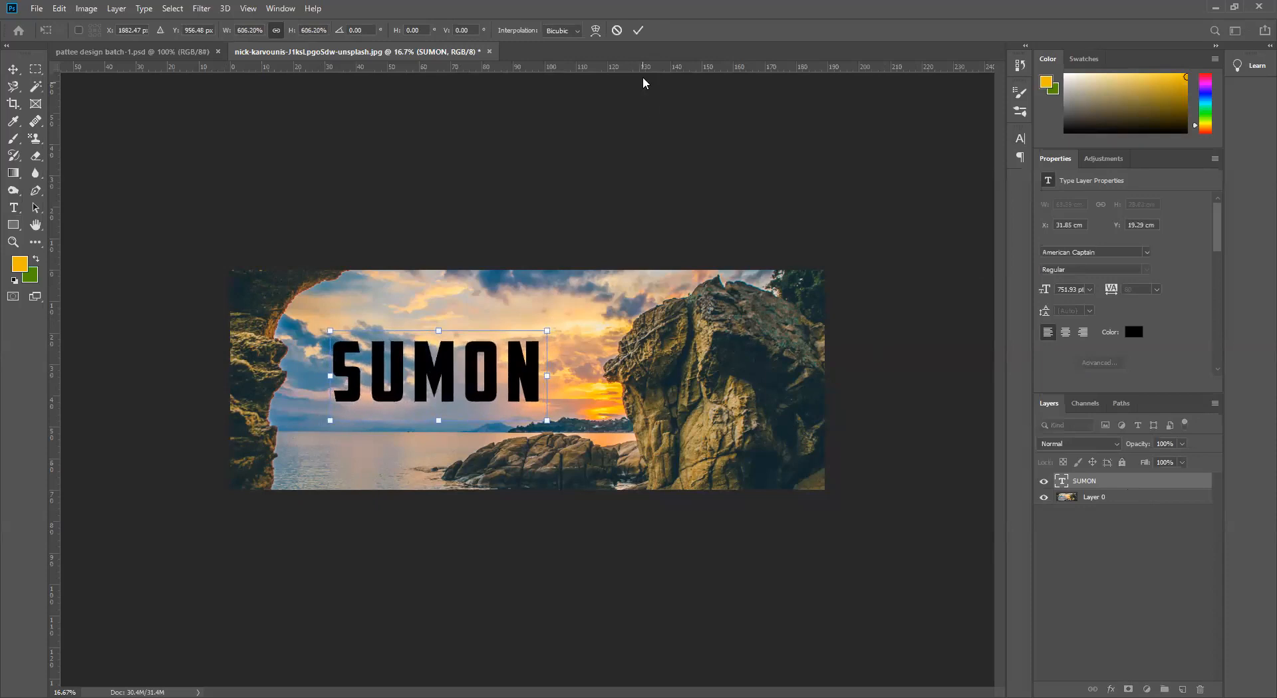
click(637, 29)
key(v)
drag(490, 382, 532, 391)
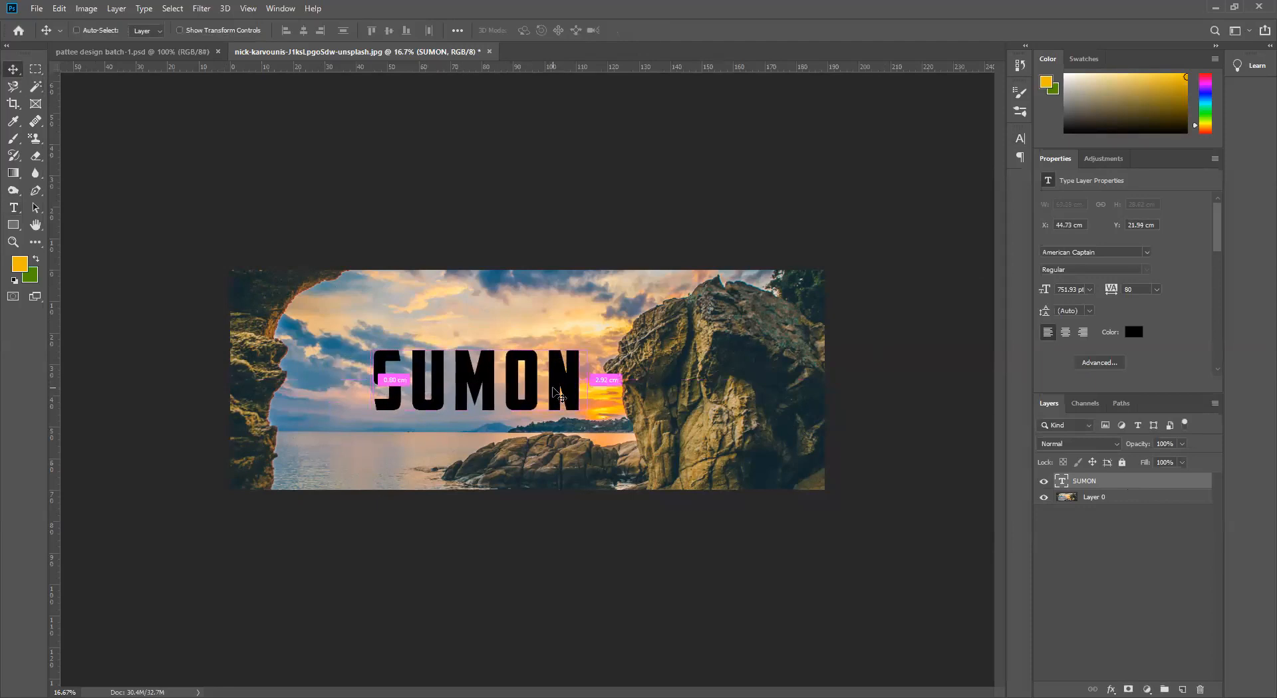
Scale the name text down to about 79% and align it with the photo's horizontal center line.
key(ctrl+t)
drag(586, 336, 557, 386)
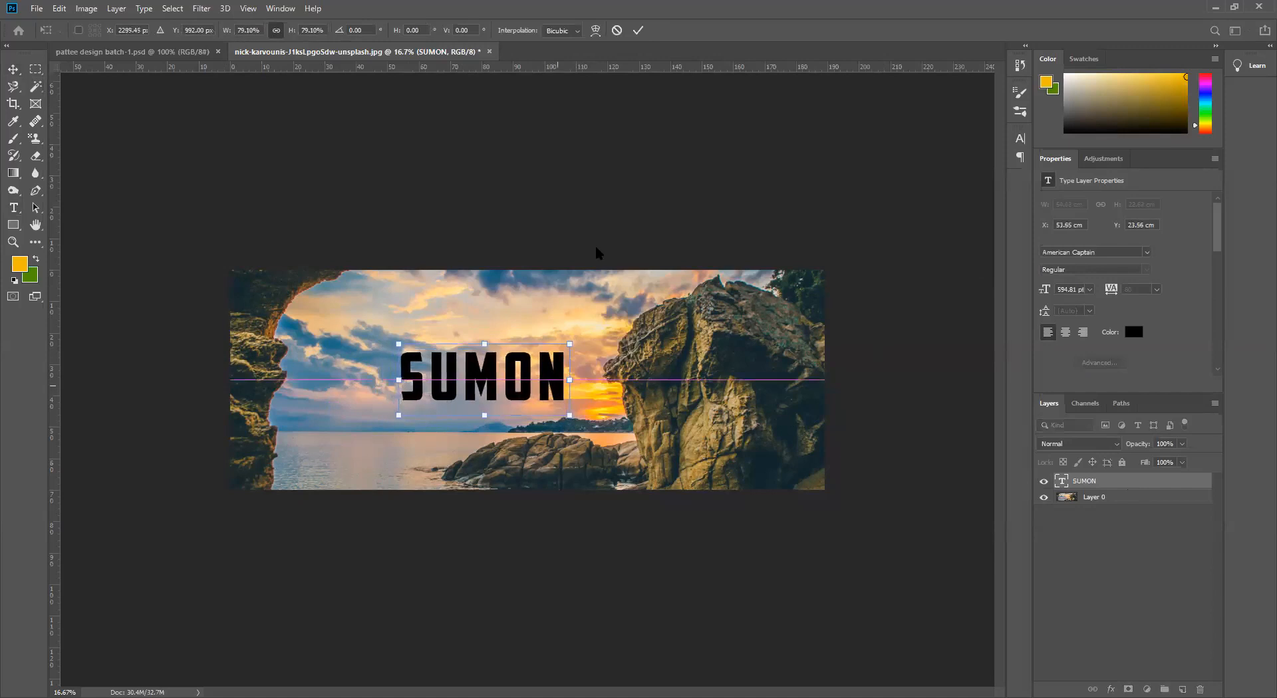
click(638, 30)
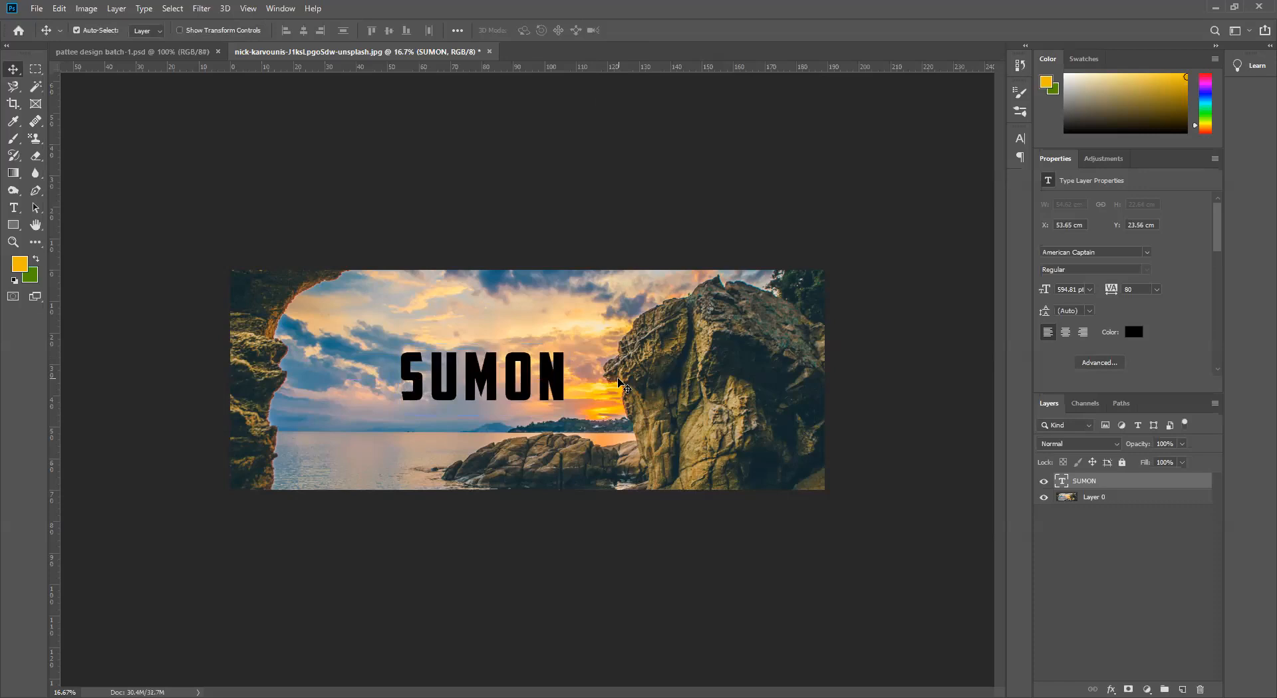
Change the color of the name text to white (ffffff).
double_click(1063, 482)
click(532, 31)
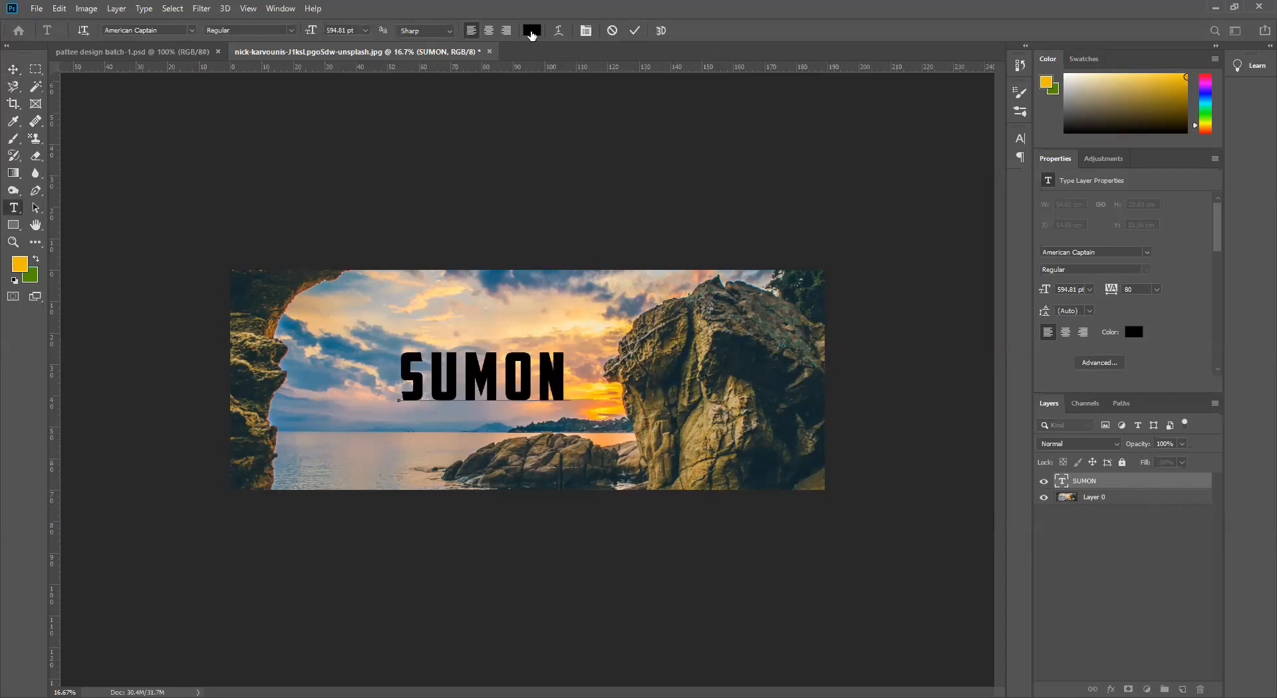
drag(673, 222, 632, 193)
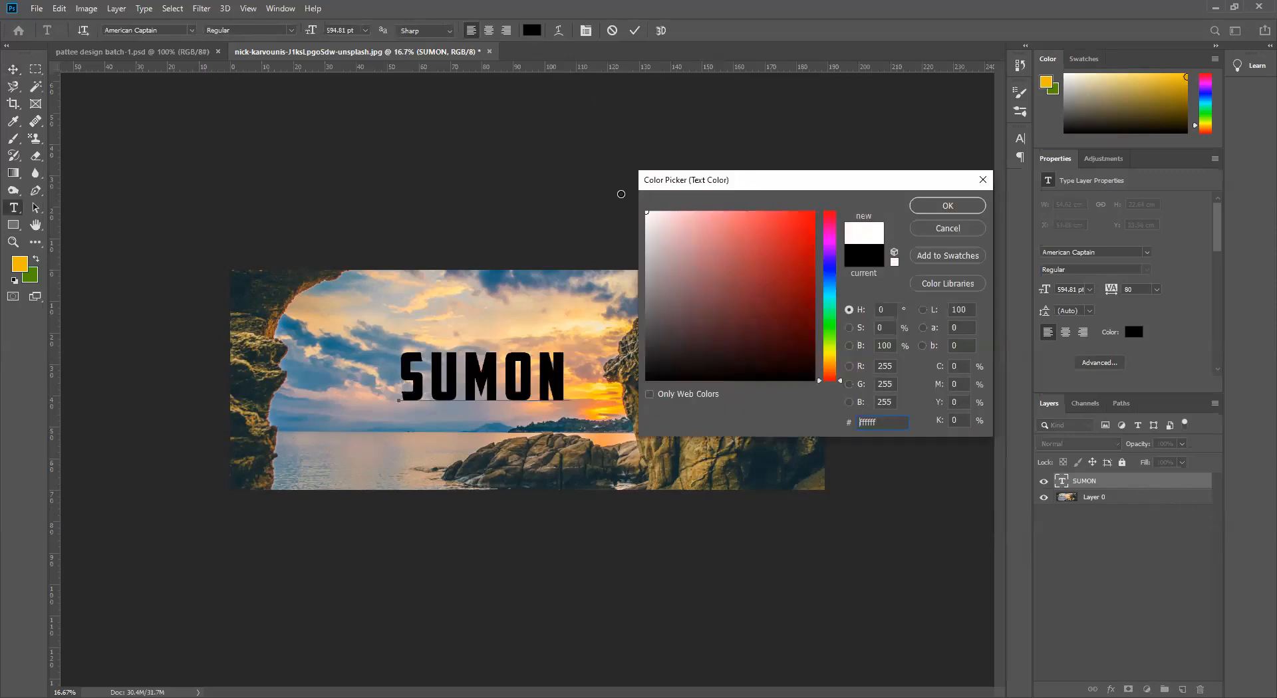
click(937, 209)
click(635, 32)
key(v)
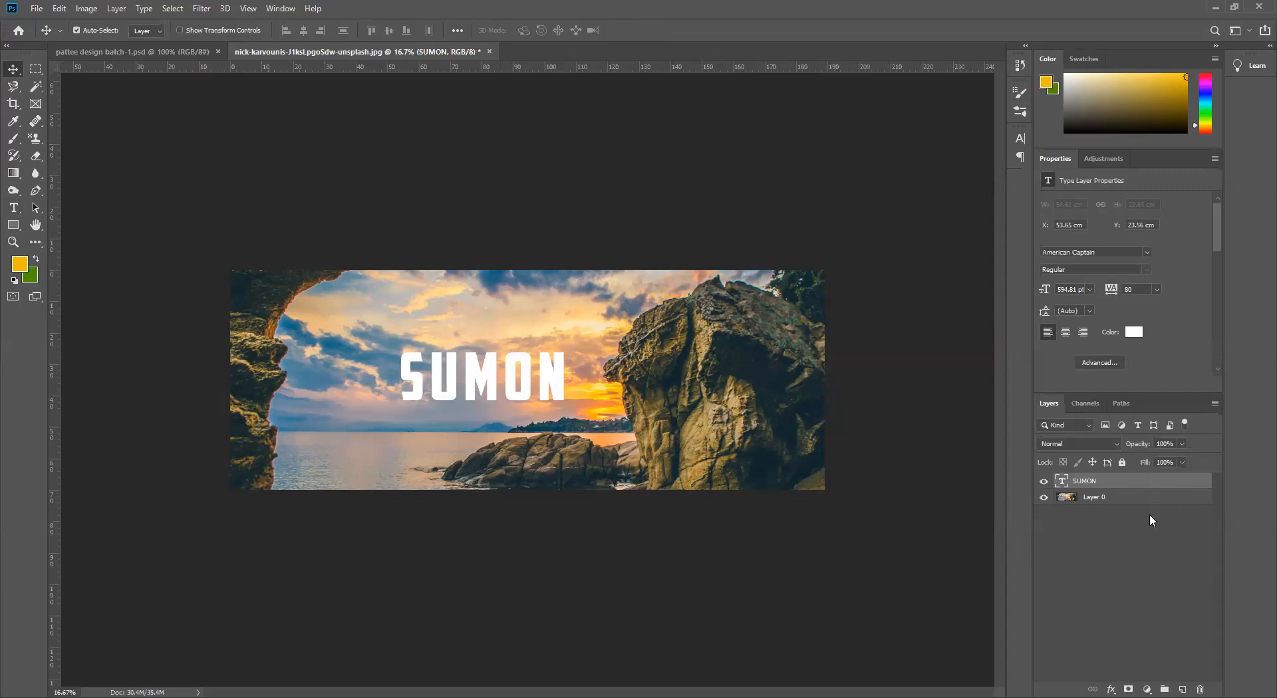
Duplicate Layer 0, place the copy above the text layer and clip it to the text.
click(1137, 501)
key(ctrl+j)
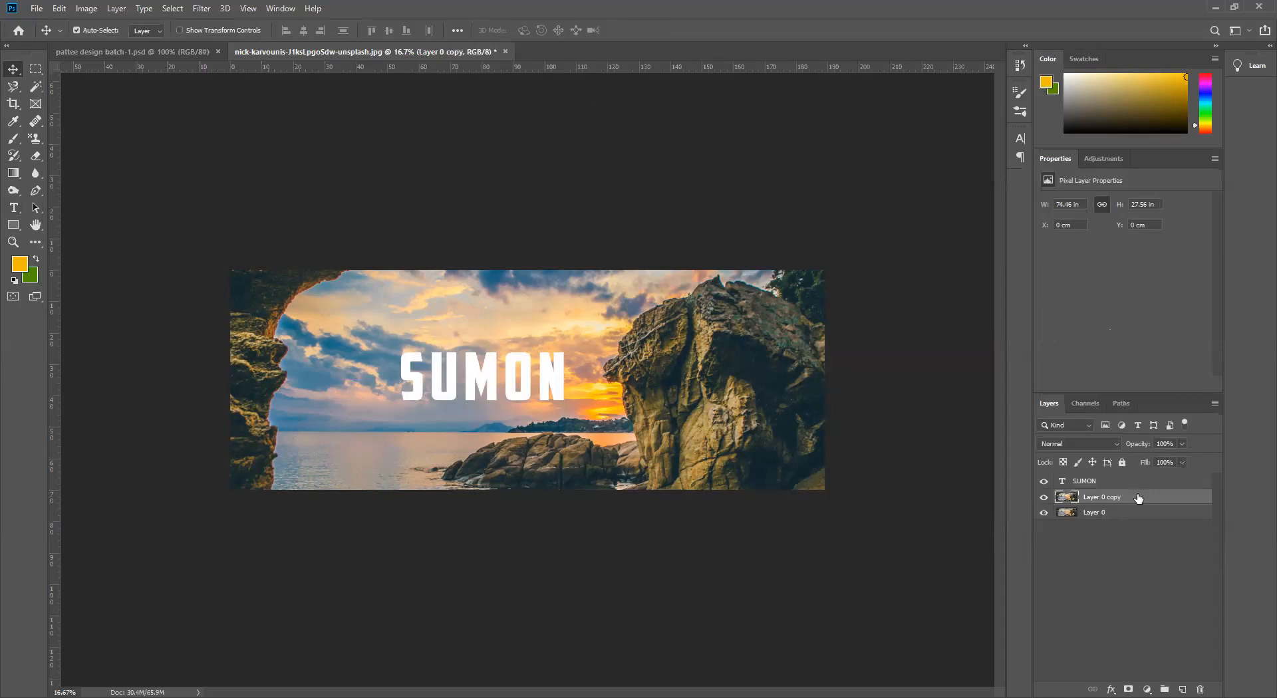
drag(1136, 503, 1131, 476)
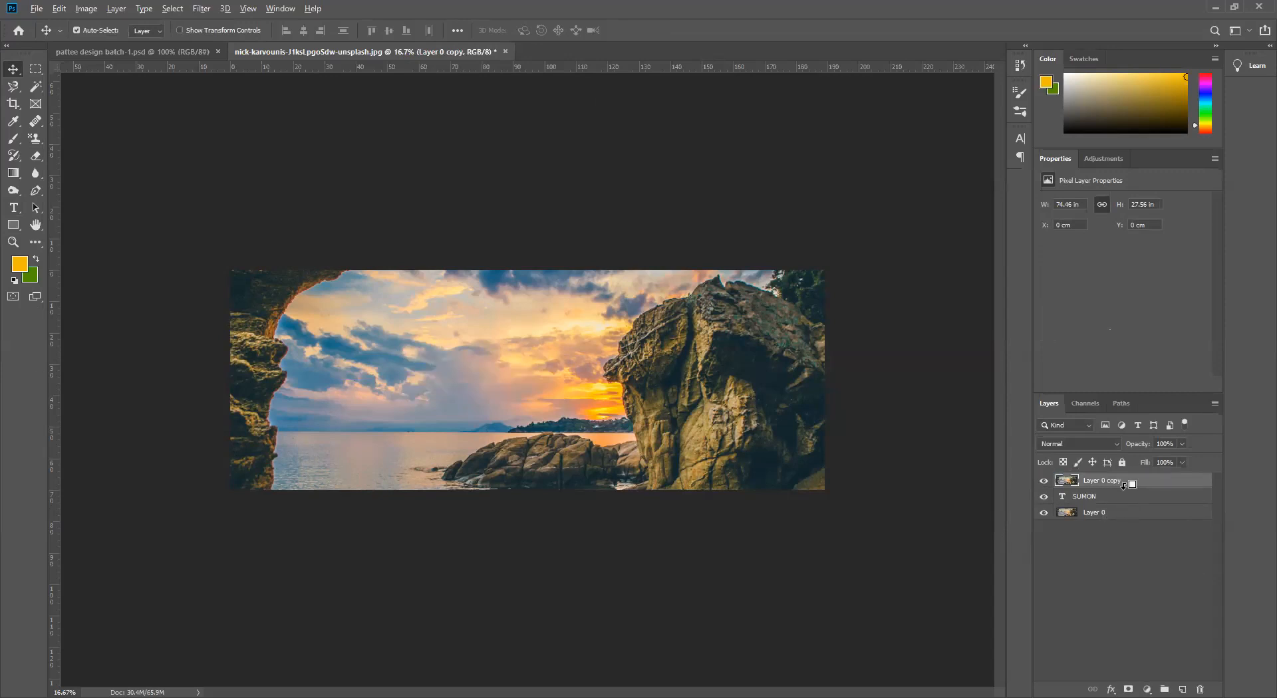
alt+click(1128, 488)
Shift the clipped photo copy up and left so the rock texture fills the letters, using the hidden original layer as a check.
click(1043, 515)
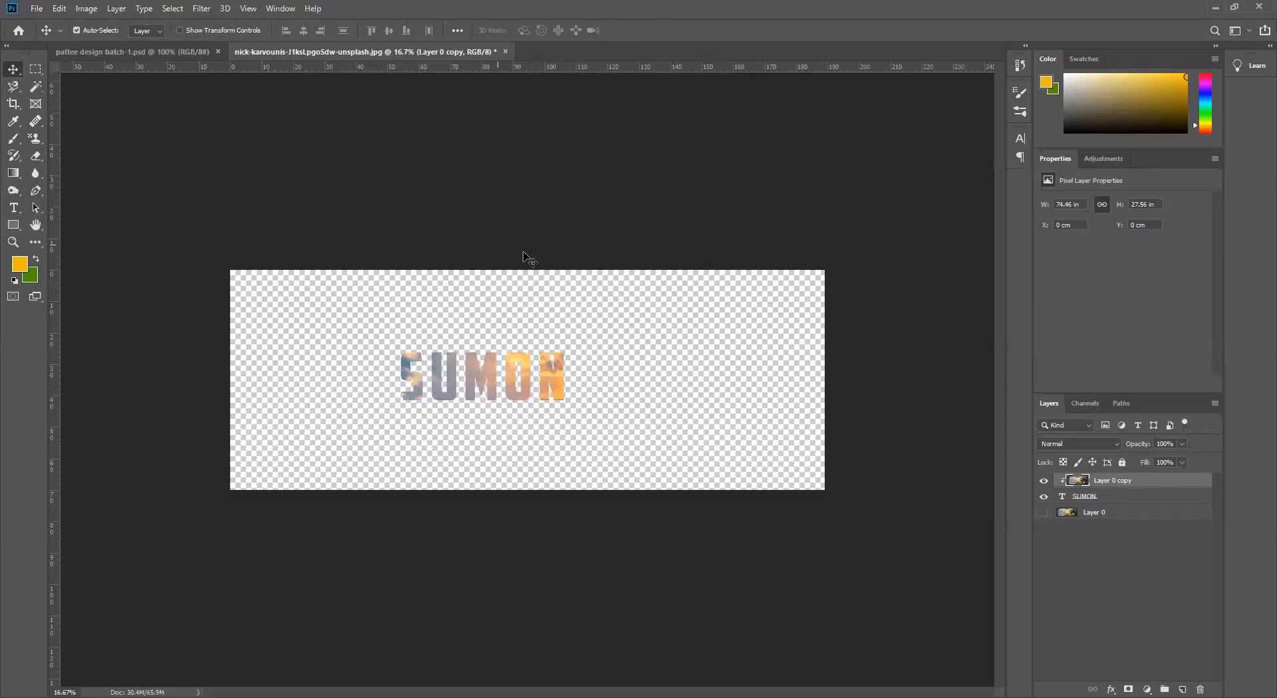
drag(530, 365, 414, 304)
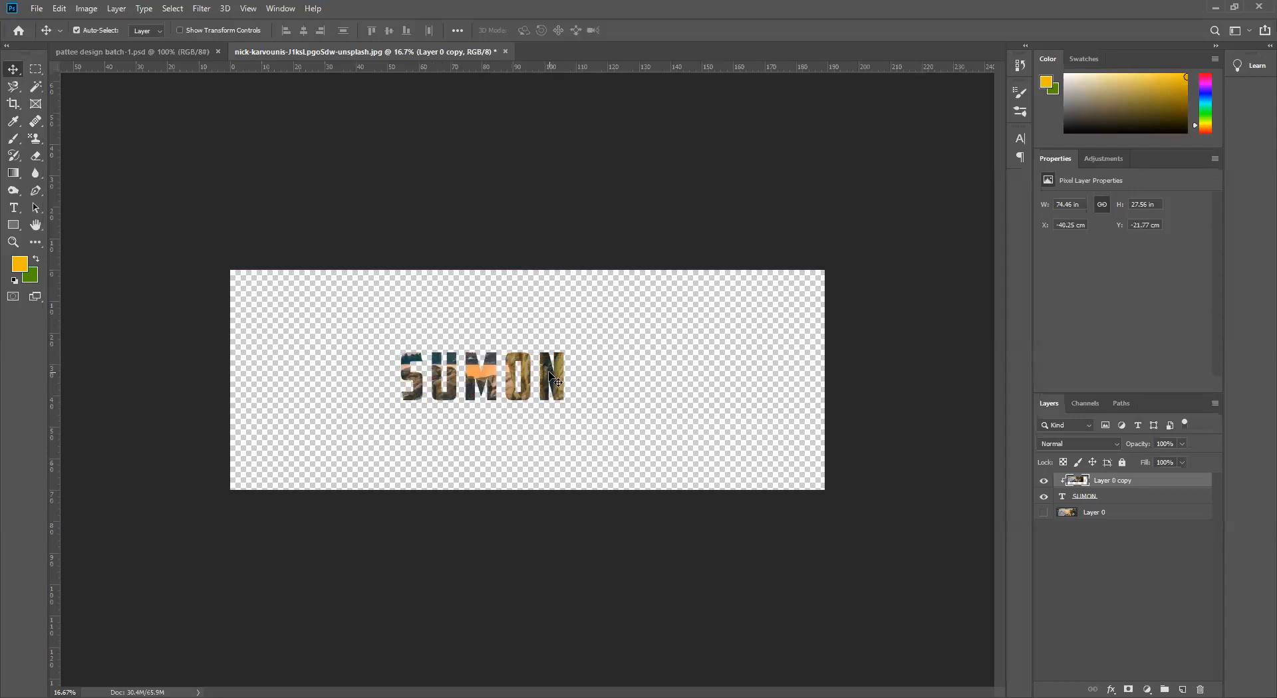
click(1045, 516)
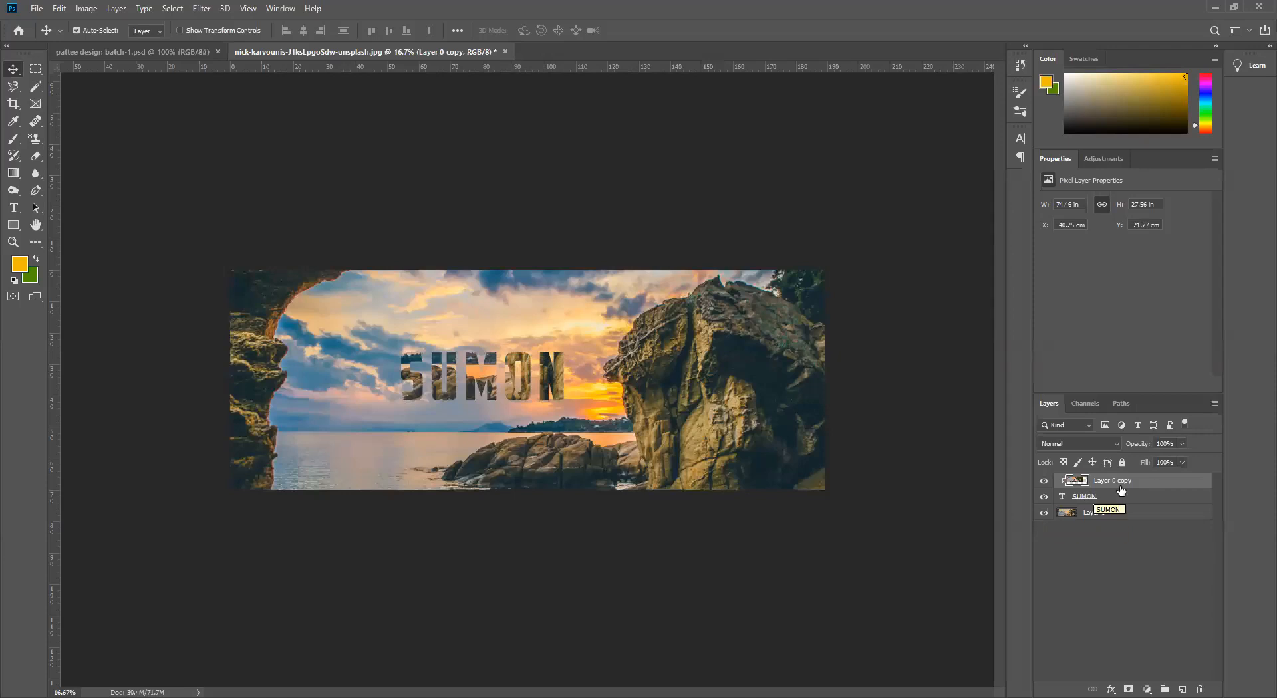
drag(546, 383, 503, 377)
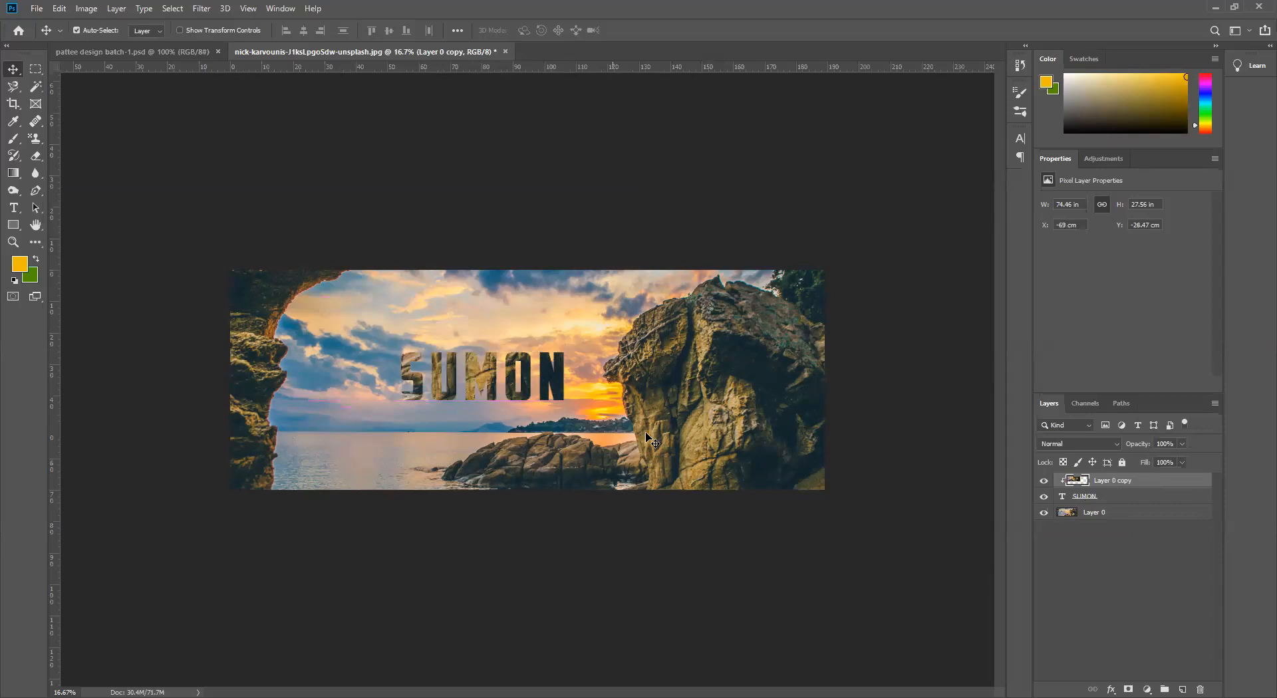
click(1154, 571)
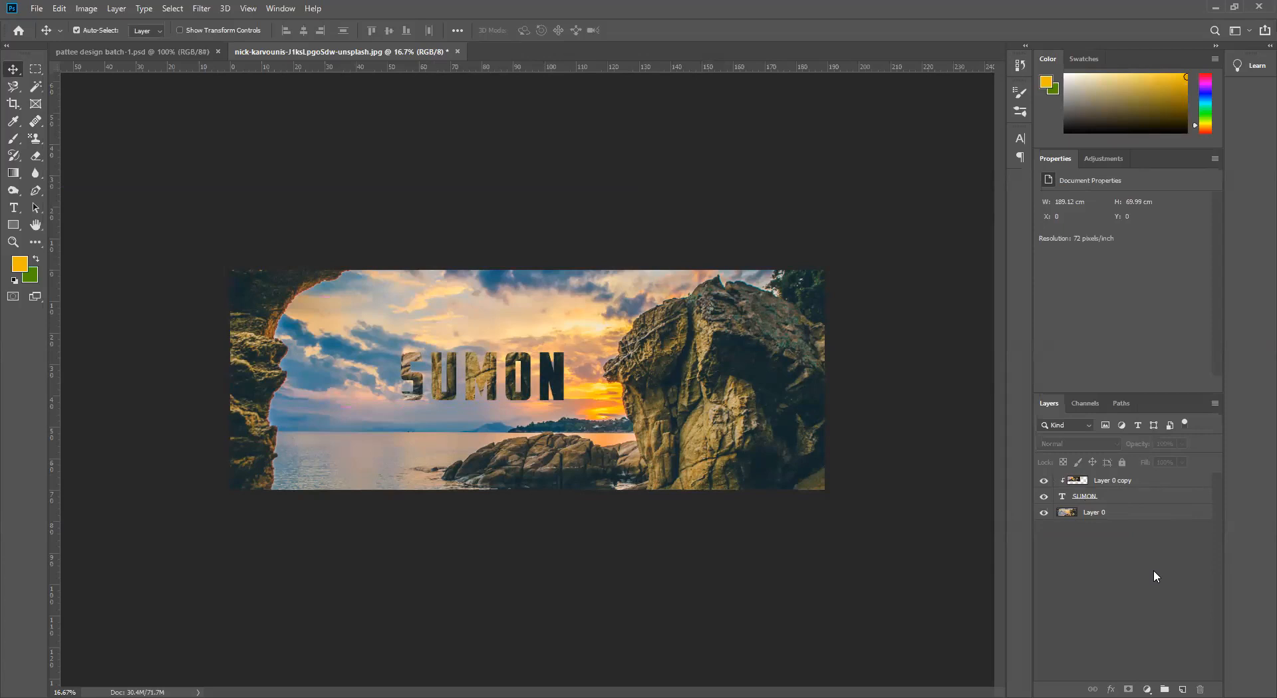
key(ctrl+plus)
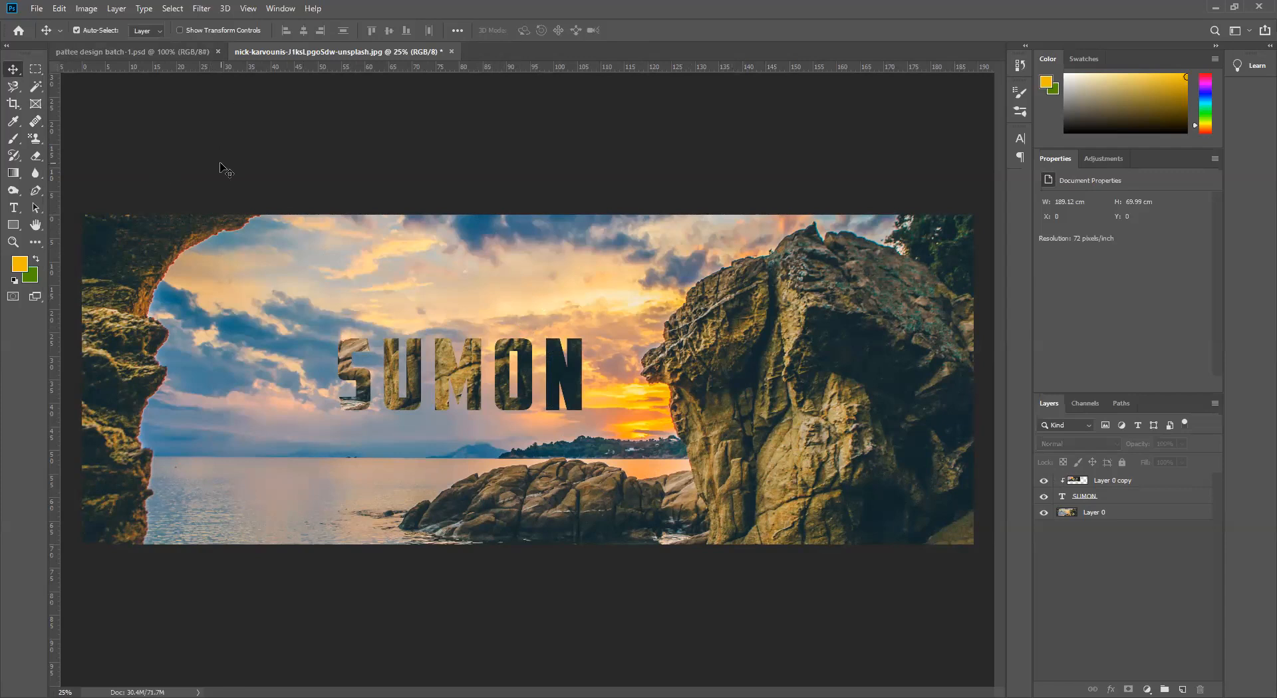
Save the image to the Desktop as "faceboo cover" in JPEG Stereo (*.JPS) format.
click(40, 11)
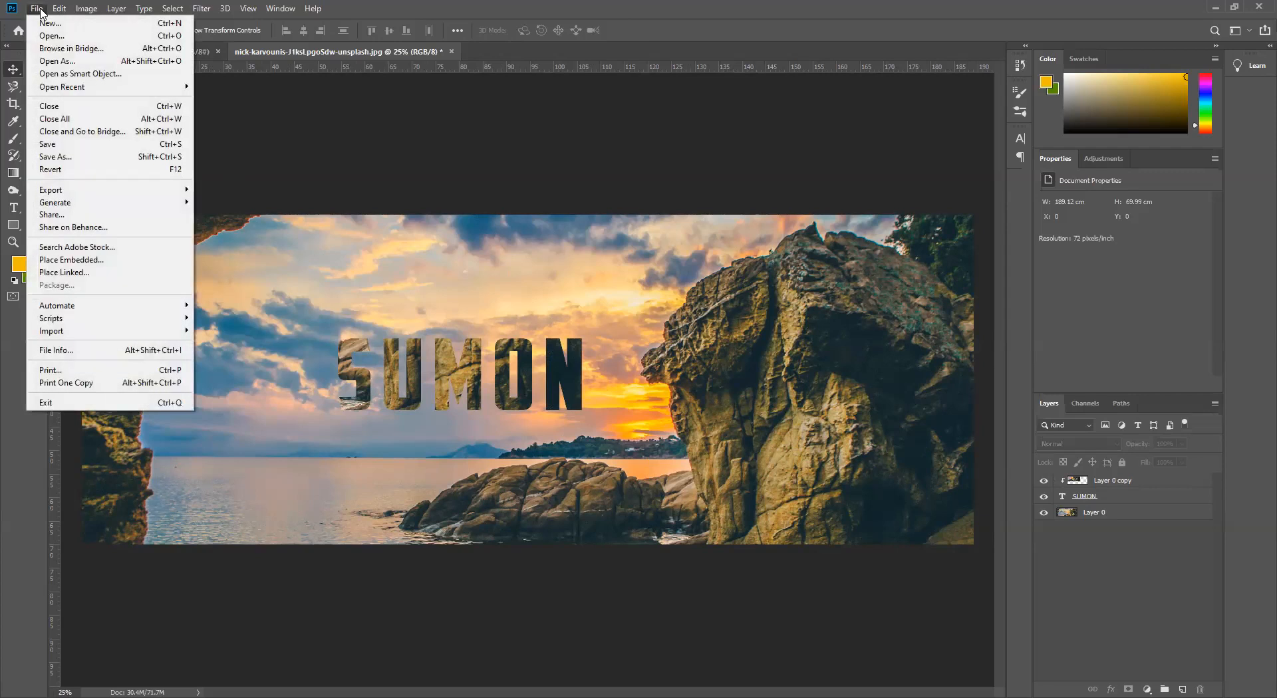
click(72, 157)
click(274, 470)
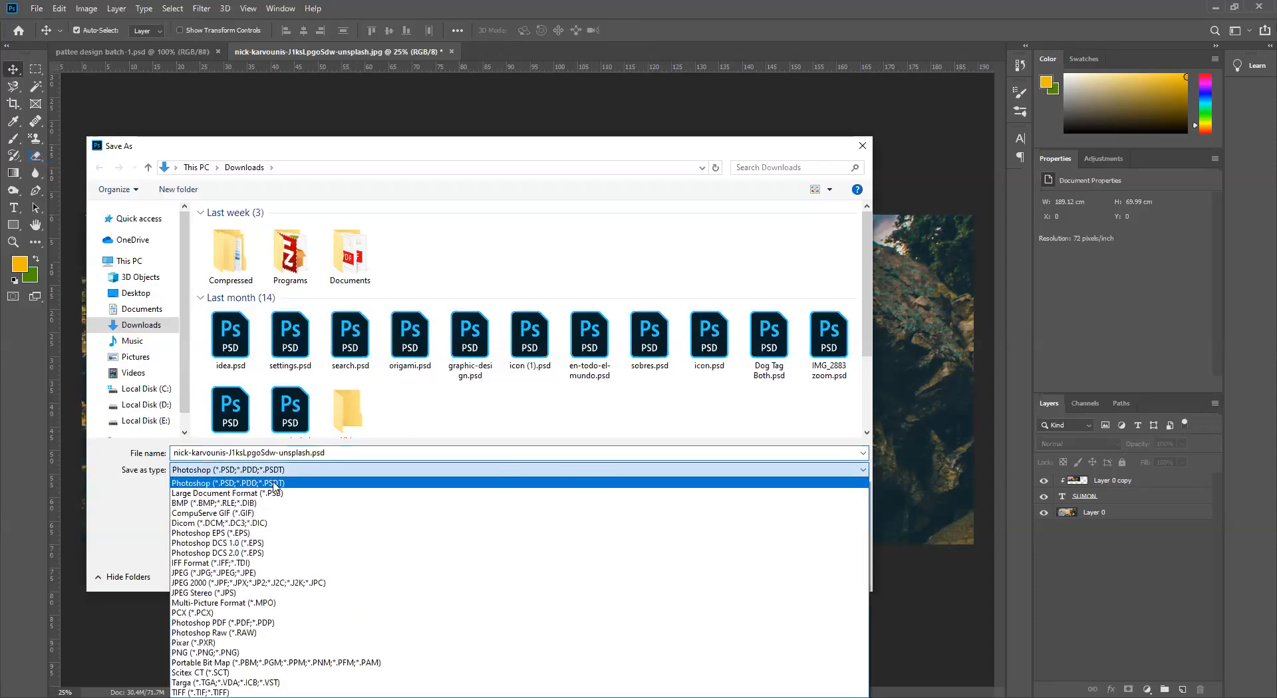
click(266, 593)
double_click(338, 455)
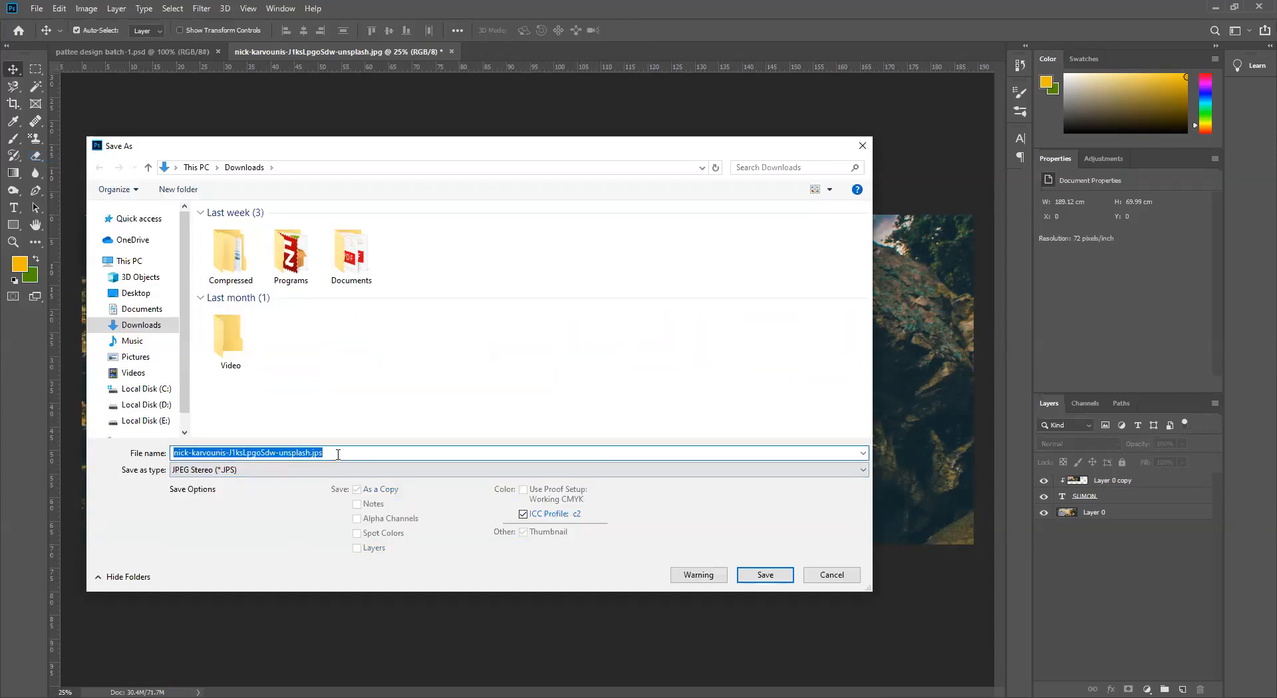
text(faceboo cover)
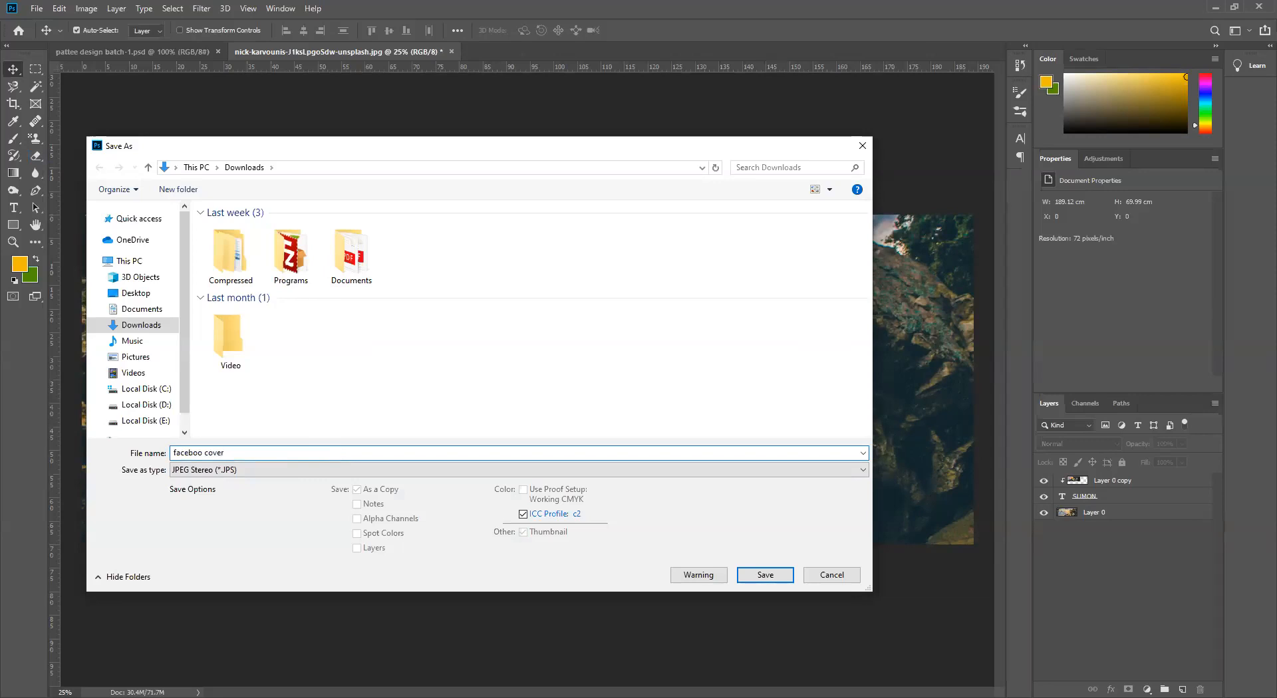
click(141, 293)
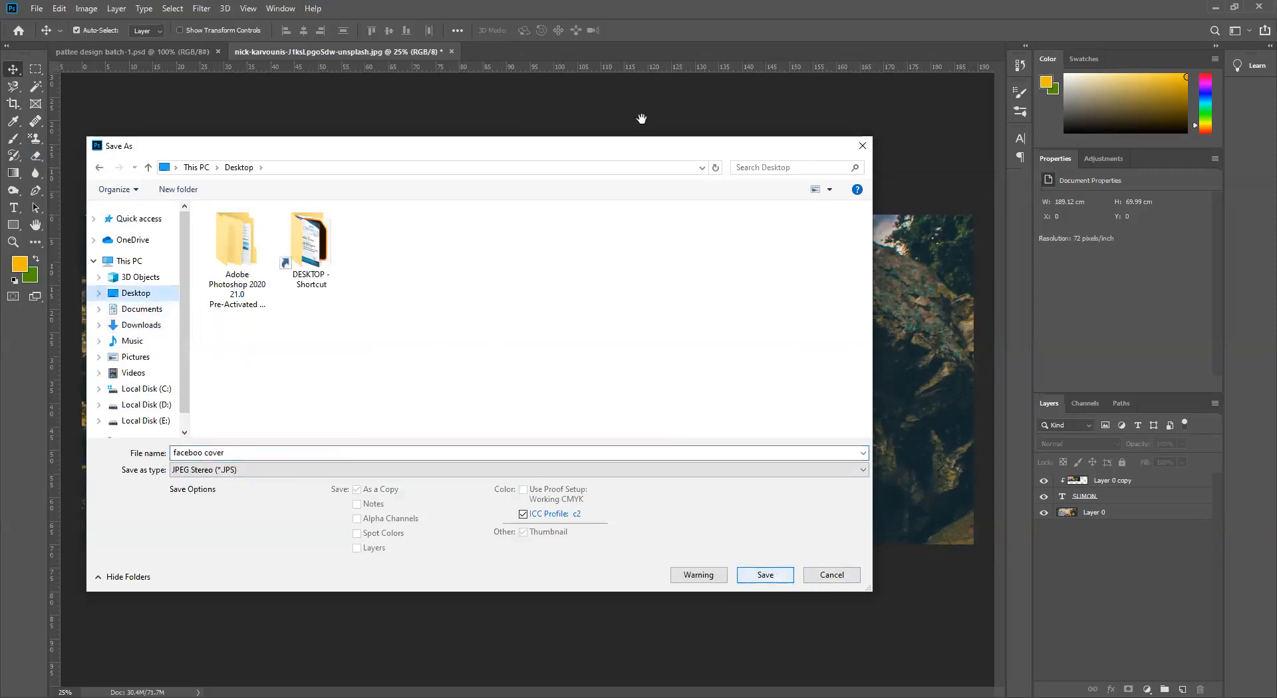
click(766, 576)
key(Return)
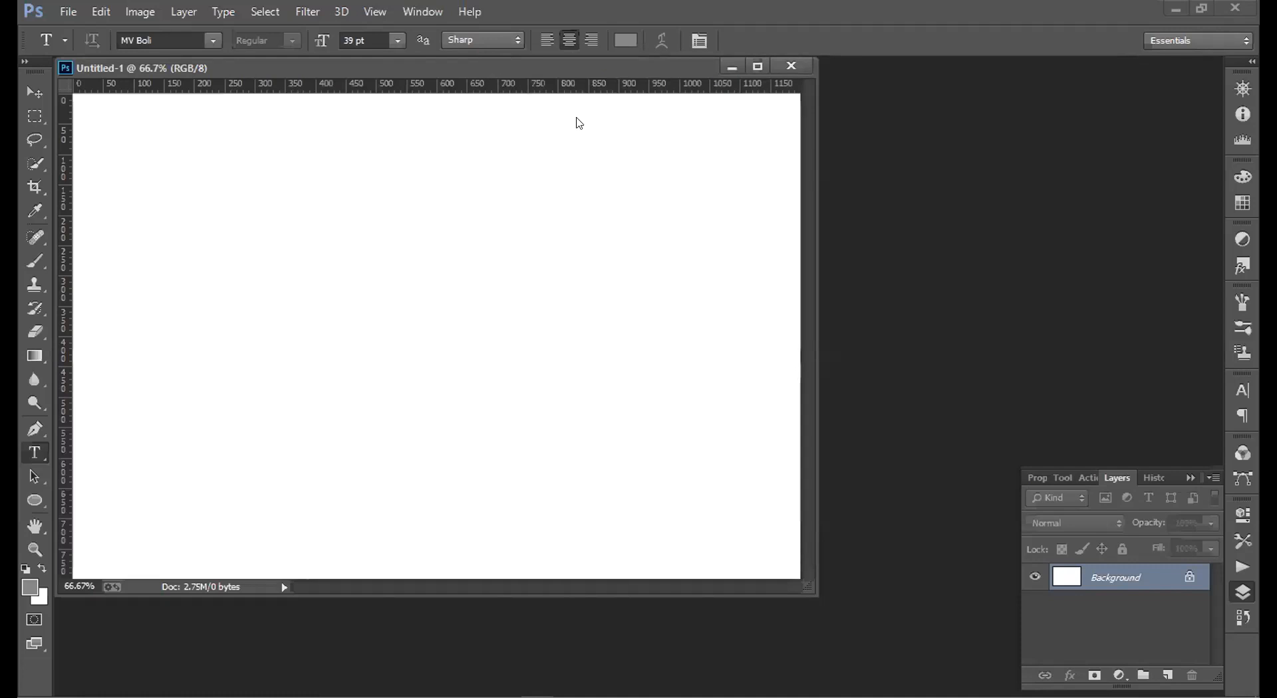
Dock the Untitled-1 document window, and paste the Doraemon picture and delete its layer.
double_click(661, 63)
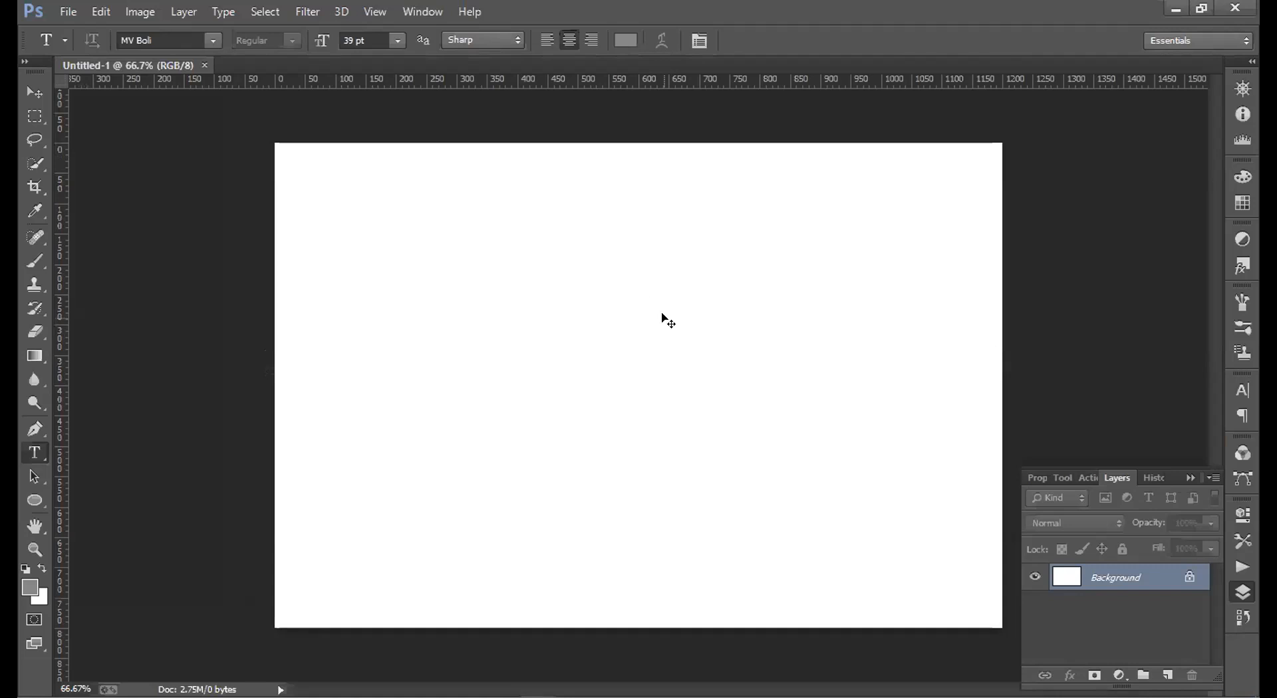
key(ctrl+v)
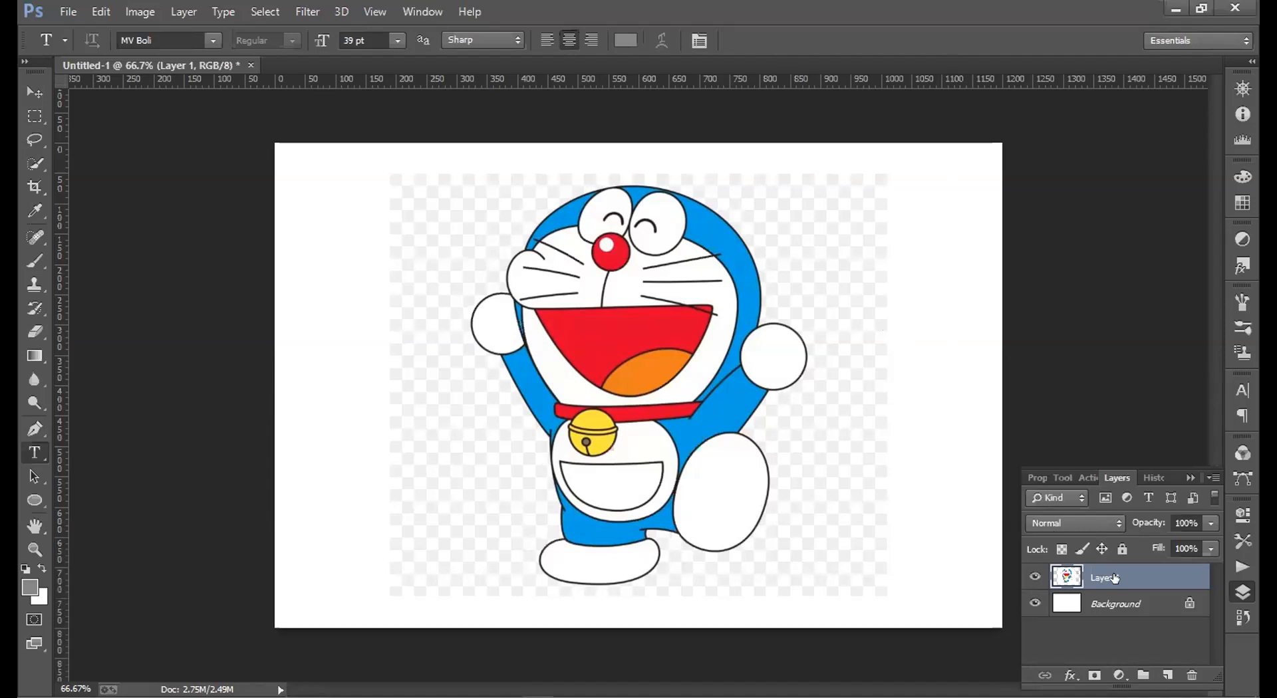
key(Delete)
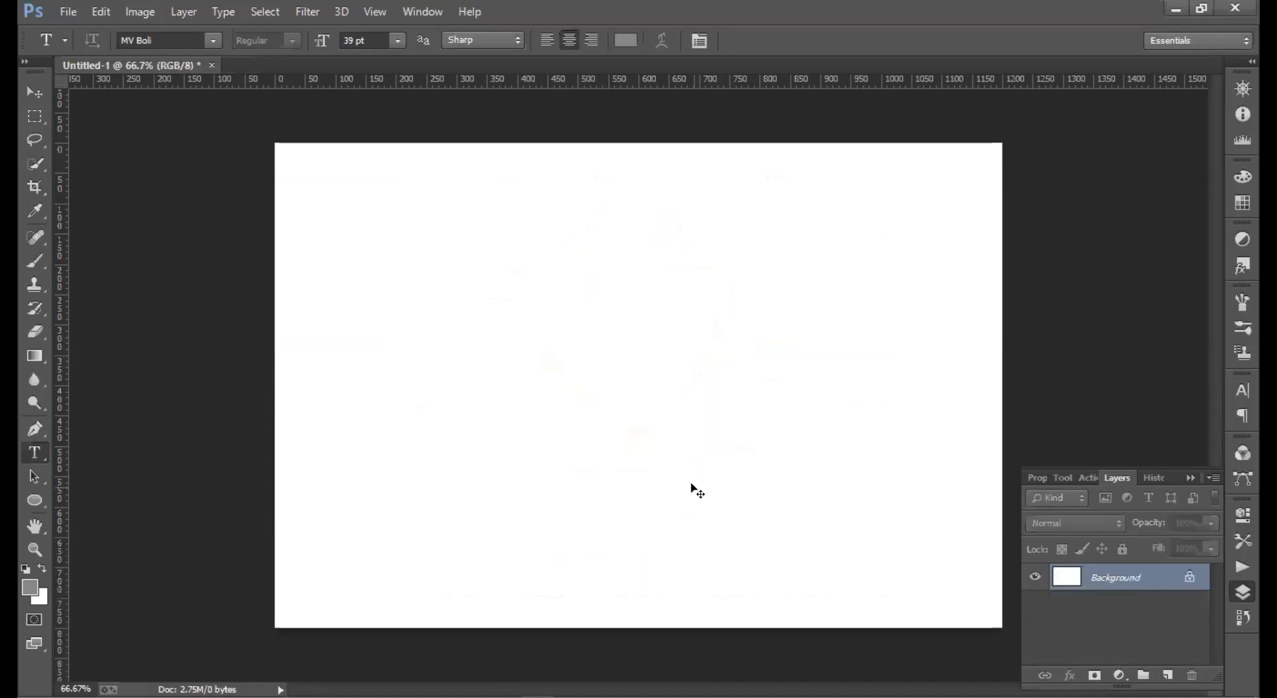
Paste the penguin picture and check its backdrop by hiding the Background layer and showing it again.
key(ctrl+v)
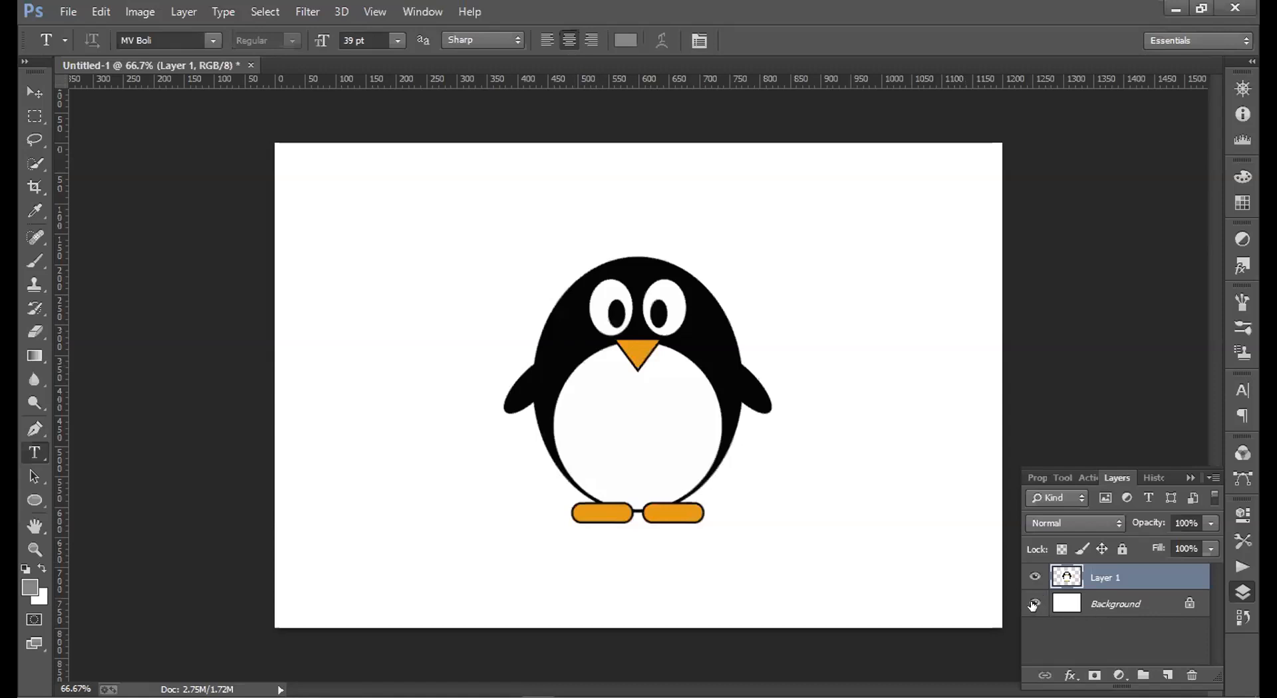
click(1035, 605)
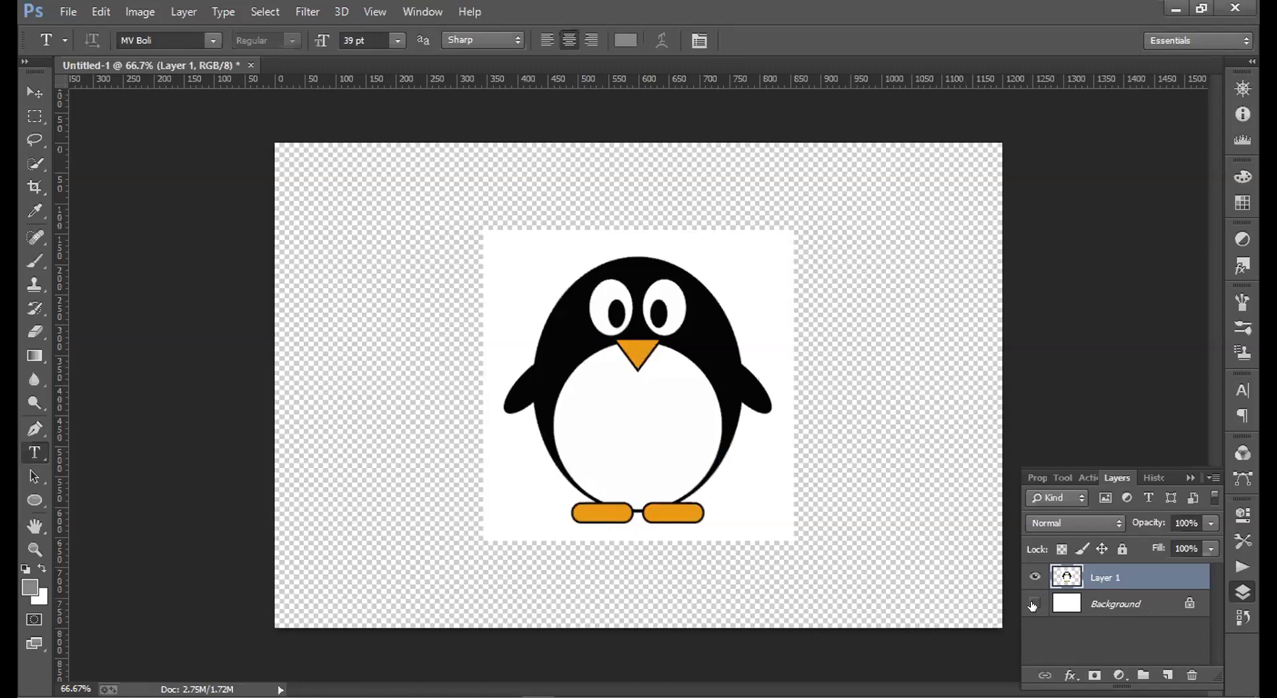
click(1034, 604)
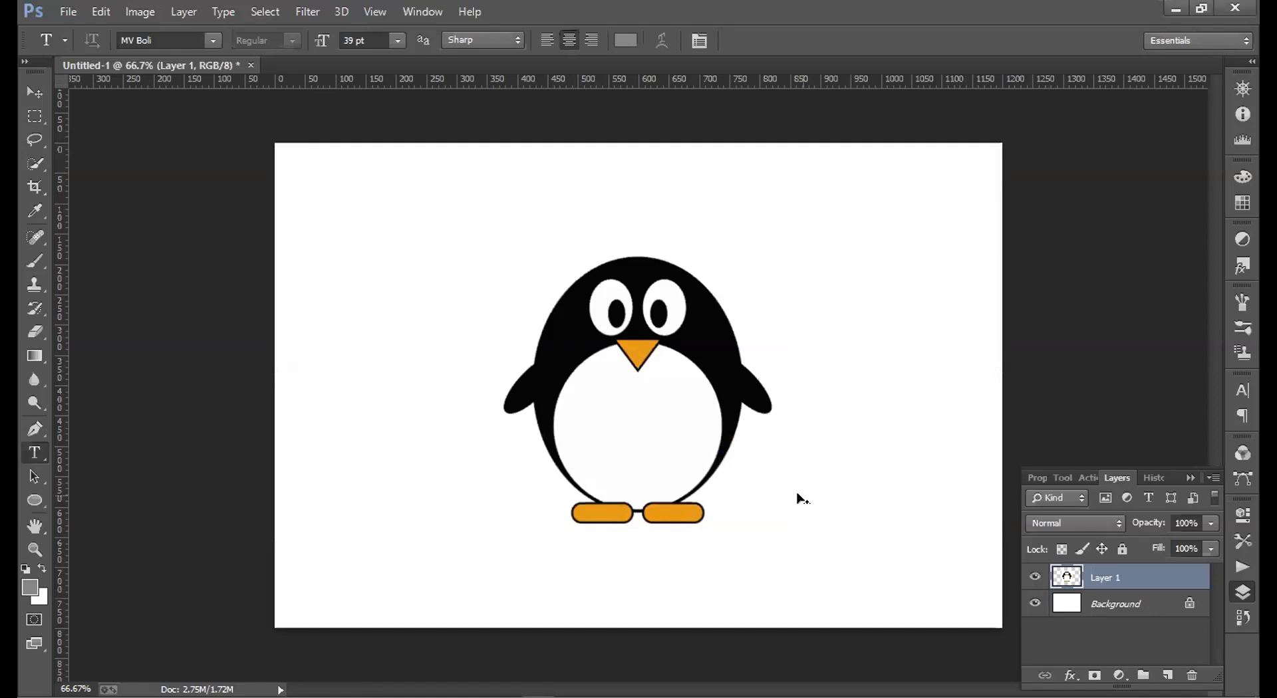
Enlarge the penguin layer proportionally to about 152%, centred on the canvas, and lower its opacity to 47%.
key(ctrl+t)
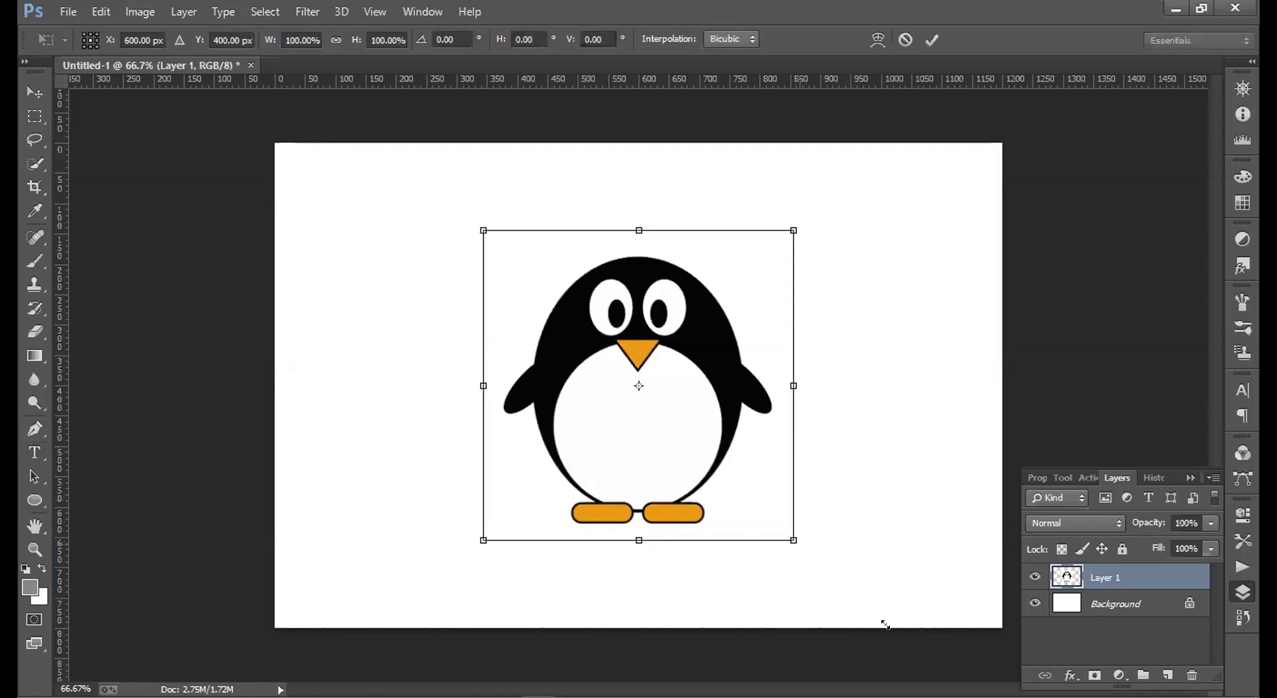
drag(899, 634, 843, 574)
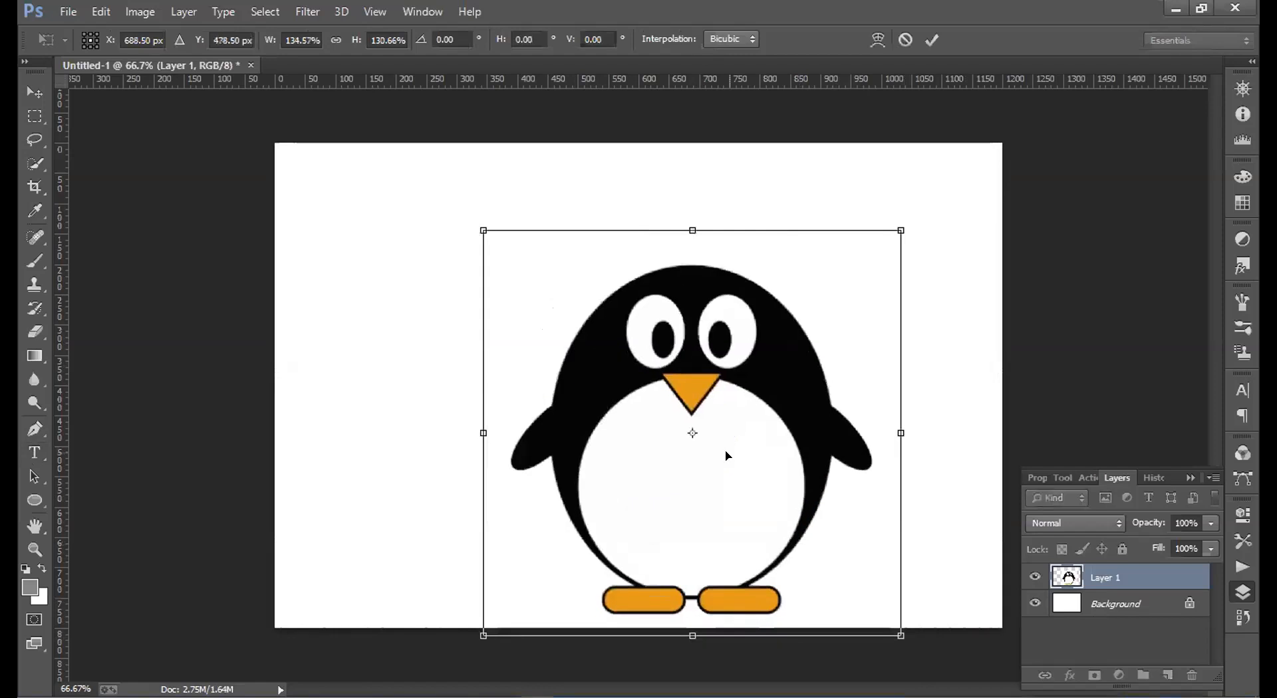
key(ctrl+z)
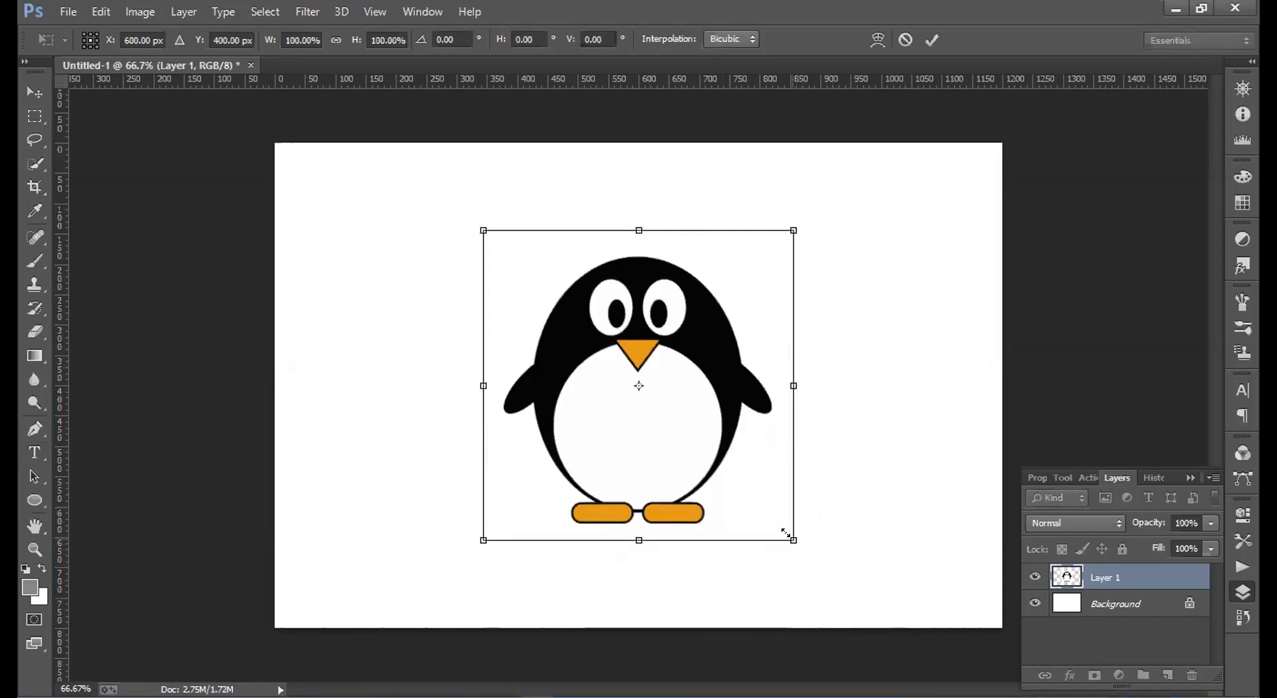
drag(785, 535, 884, 632)
drag(749, 447, 693, 381)
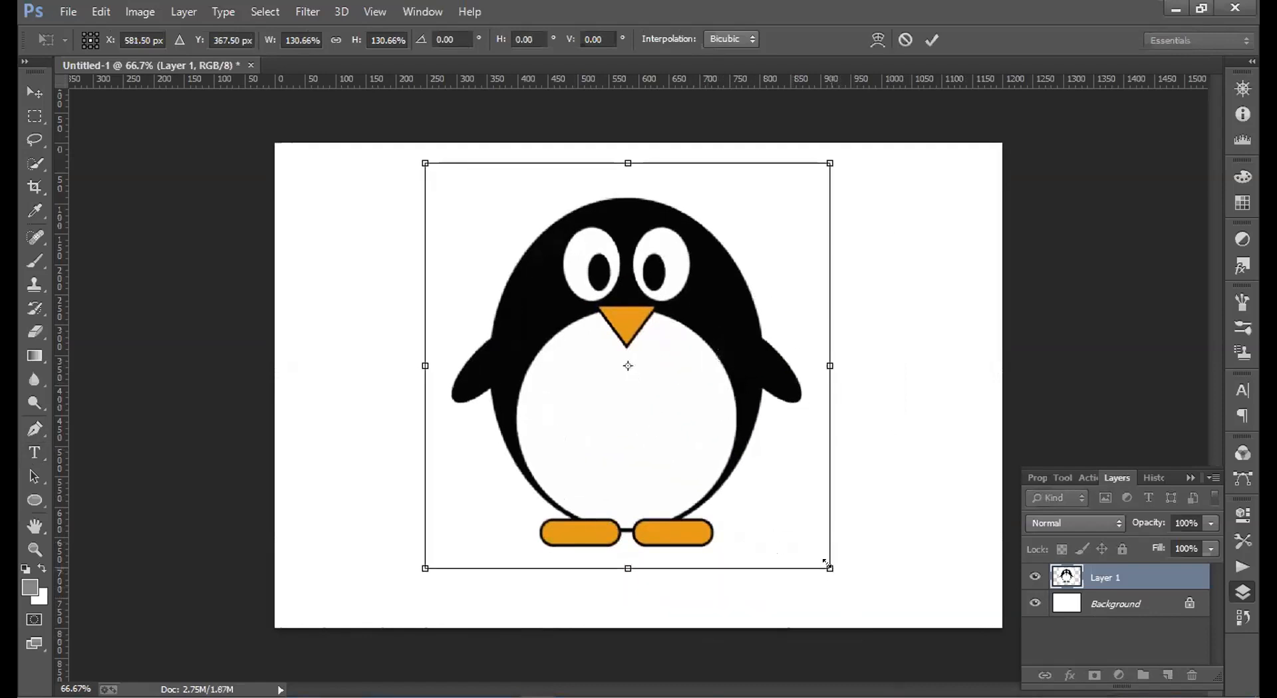
drag(830, 569, 834, 572)
drag(891, 633, 897, 634)
drag(747, 428, 723, 413)
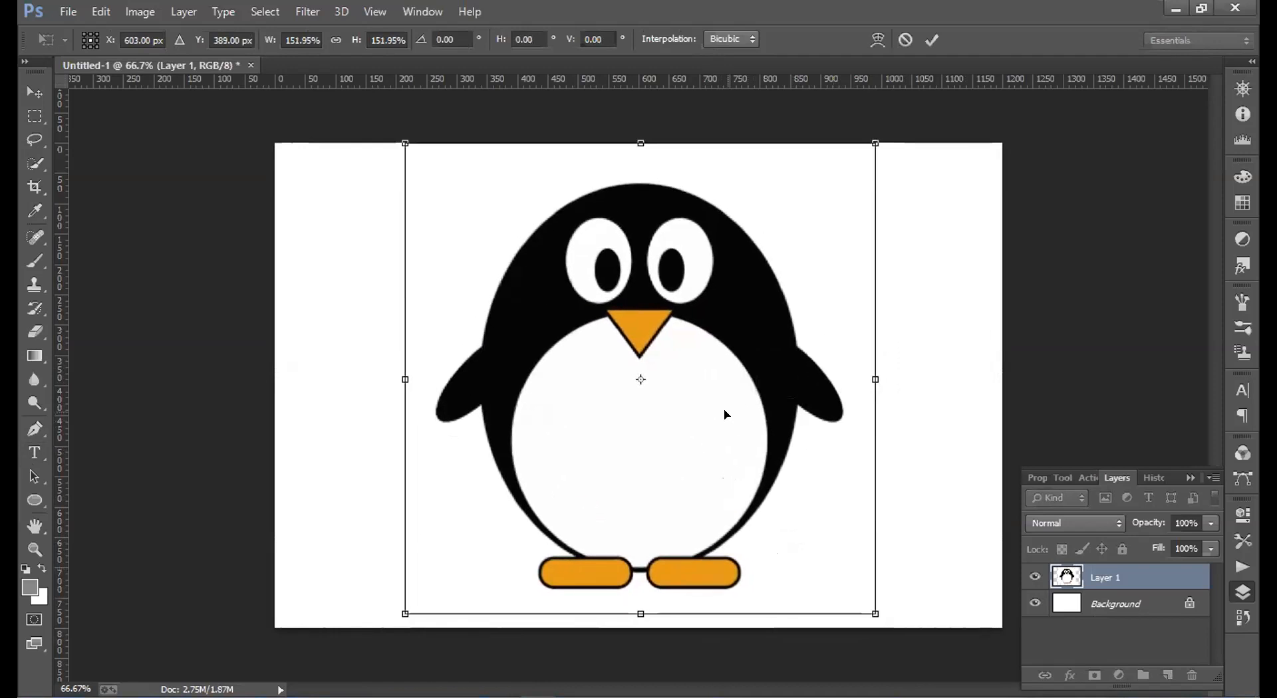
key(t)
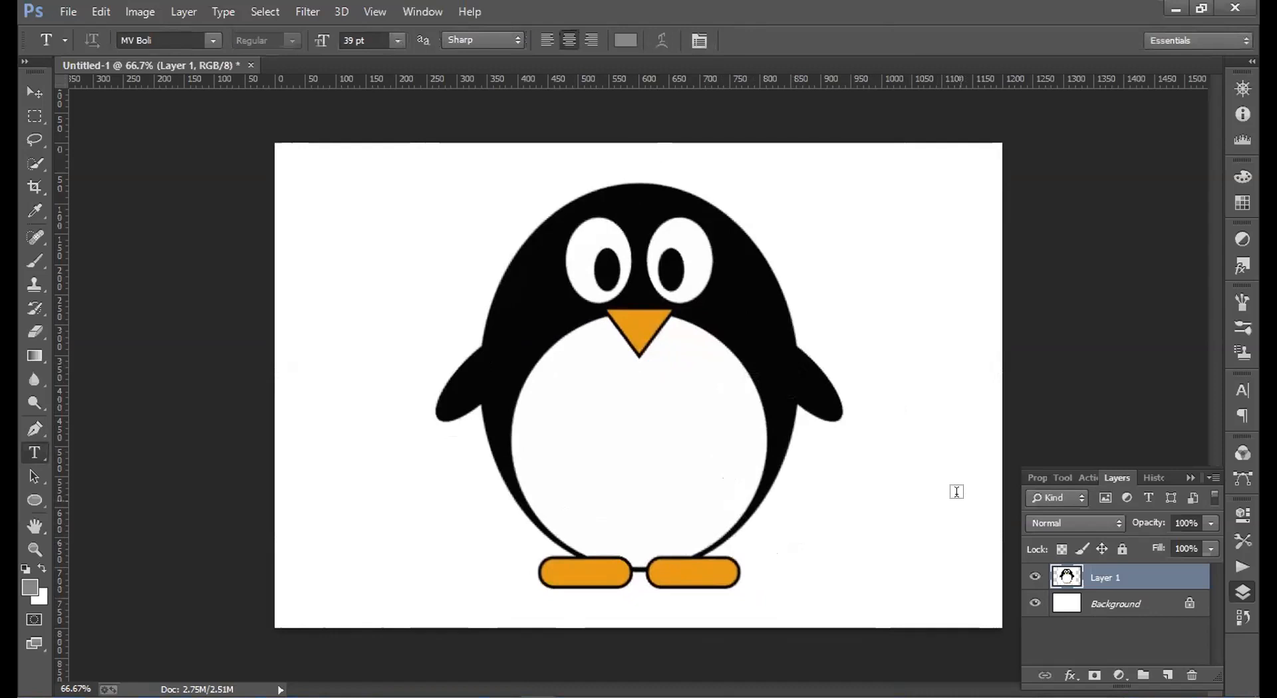
click(1204, 522)
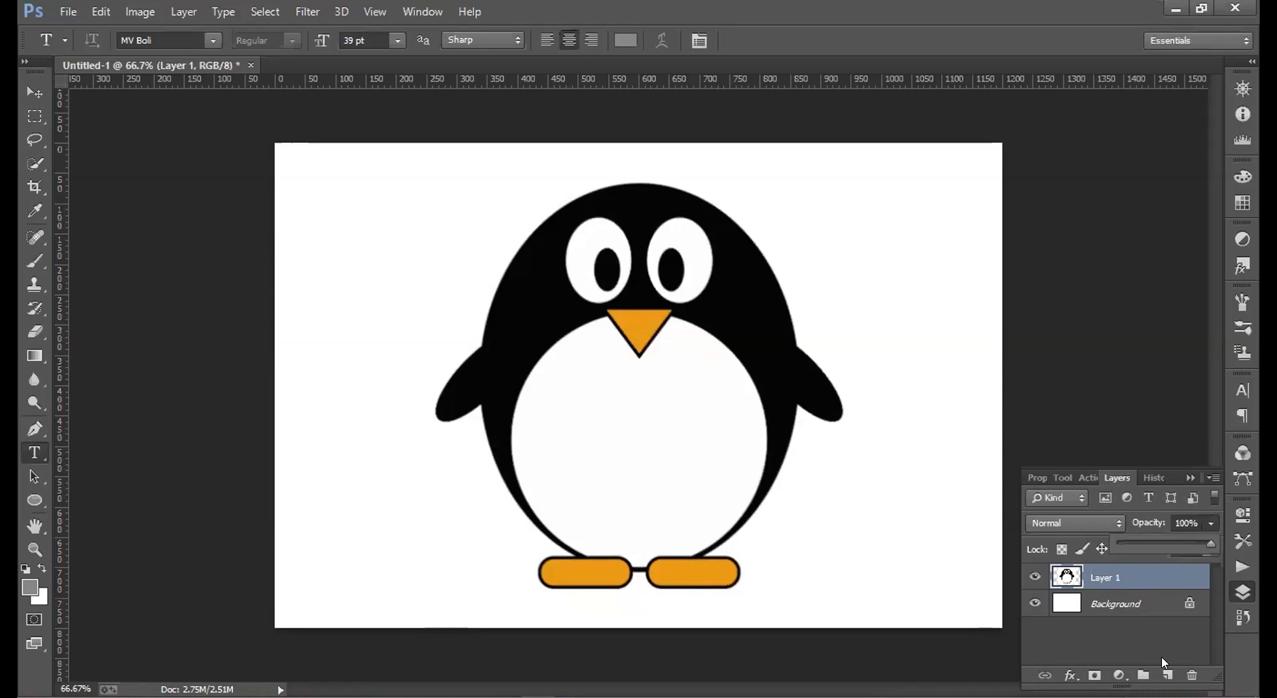
drag(1214, 546, 1162, 547)
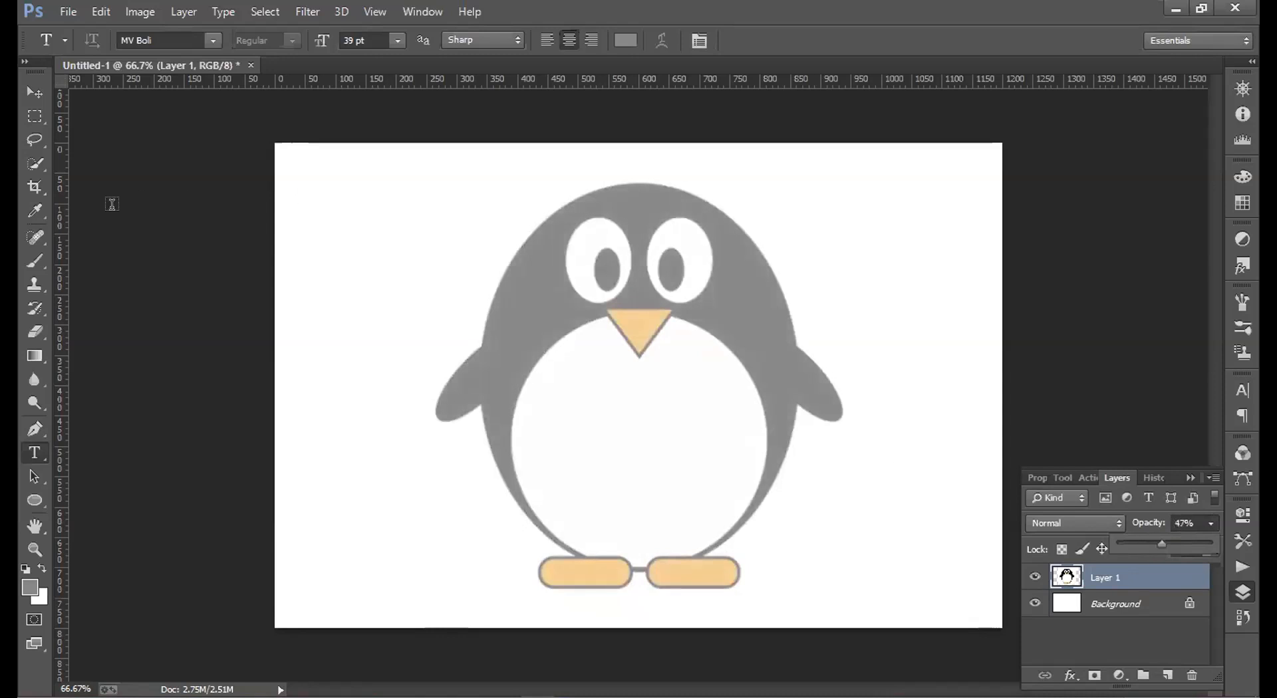
Draw an ellipse about 516 × 644 px over the penguin's body with a solid grey fill and no stroke.
click(27, 504)
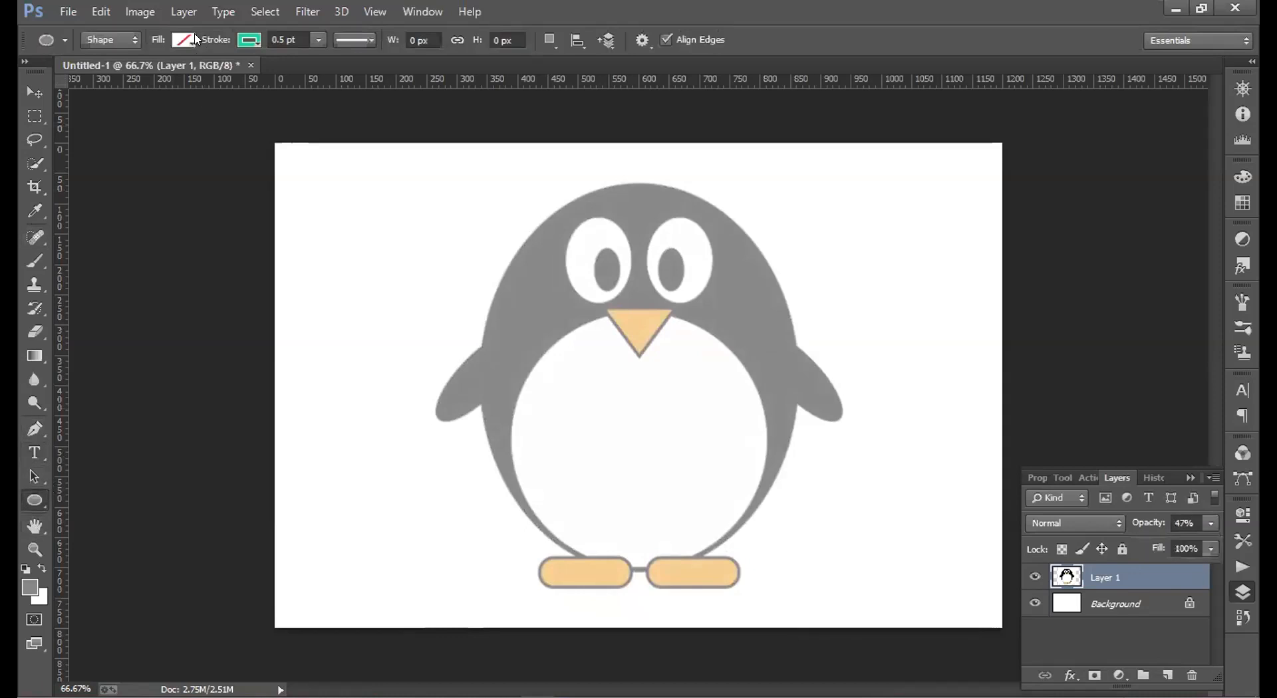
click(190, 42)
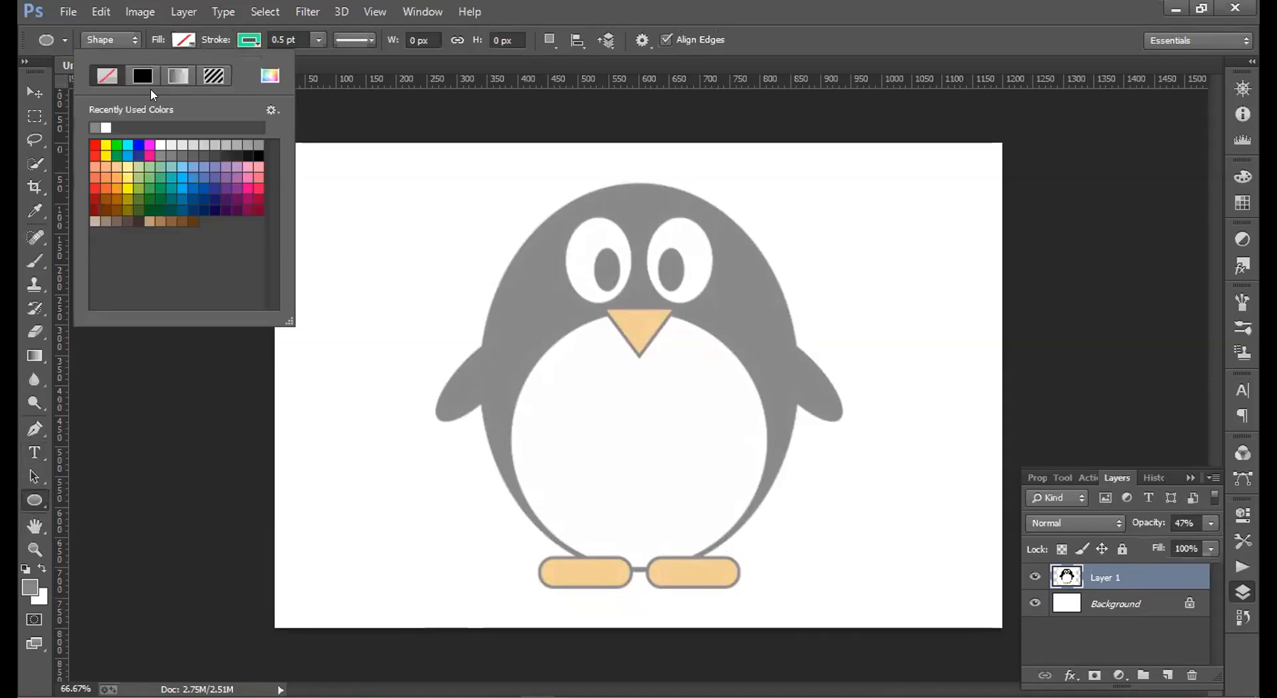
click(142, 75)
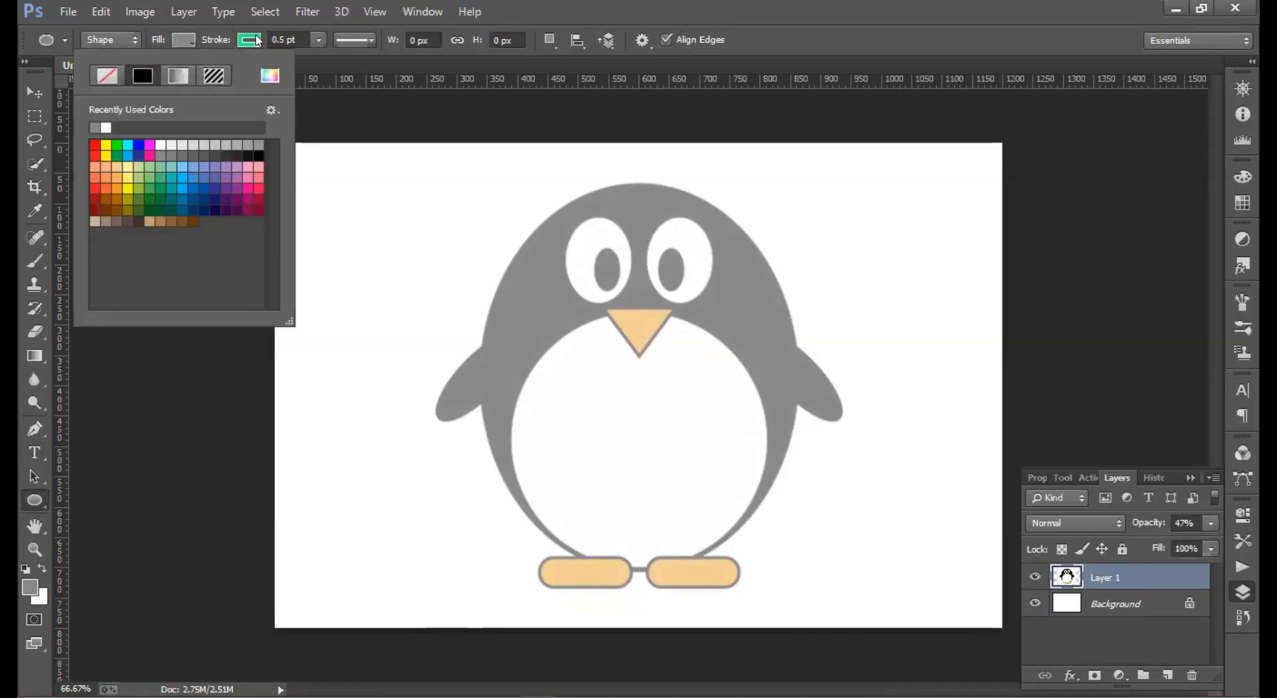
click(258, 43)
click(173, 75)
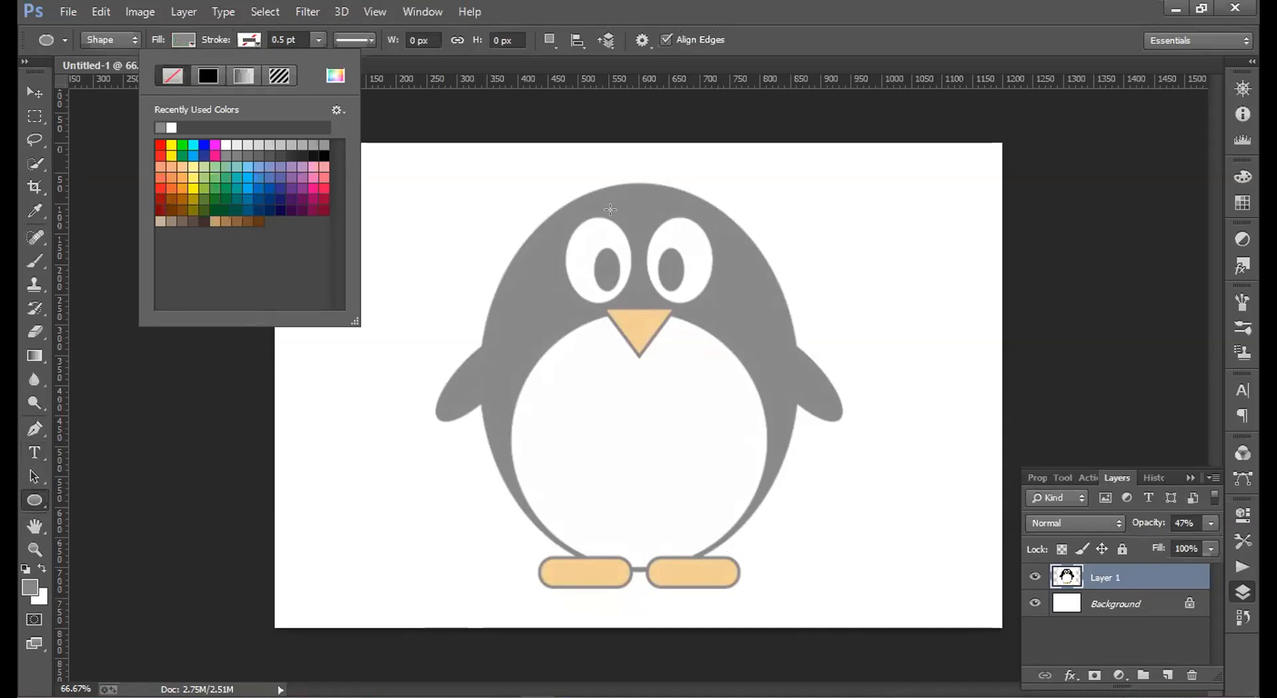
mouse_move(535, 230)
mouse_down()
mouse_move(766, 478)
mouse_move(770, 506)
mouse_up()
mouse_move(769, 573)
mouse_down()
mouse_move(770, 648)
mouse_move(743, 544)
mouse_up()
key(space)
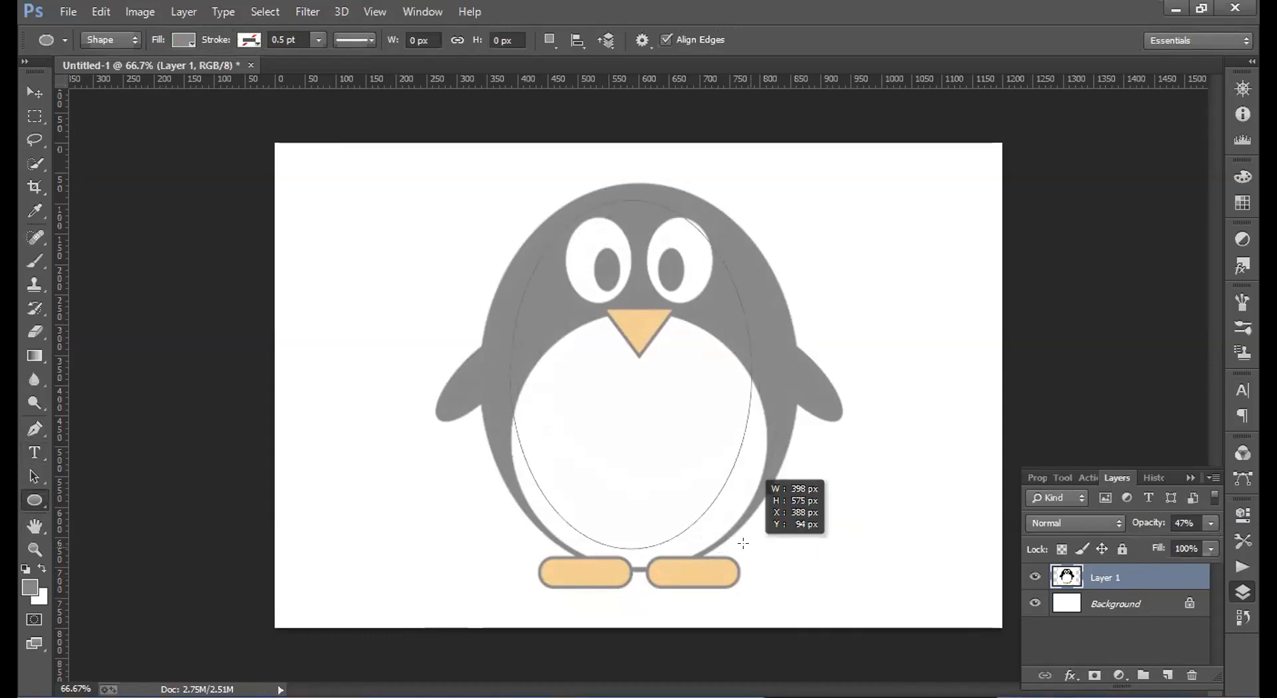
drag(742, 544, 788, 565)
key(space)
key(space)
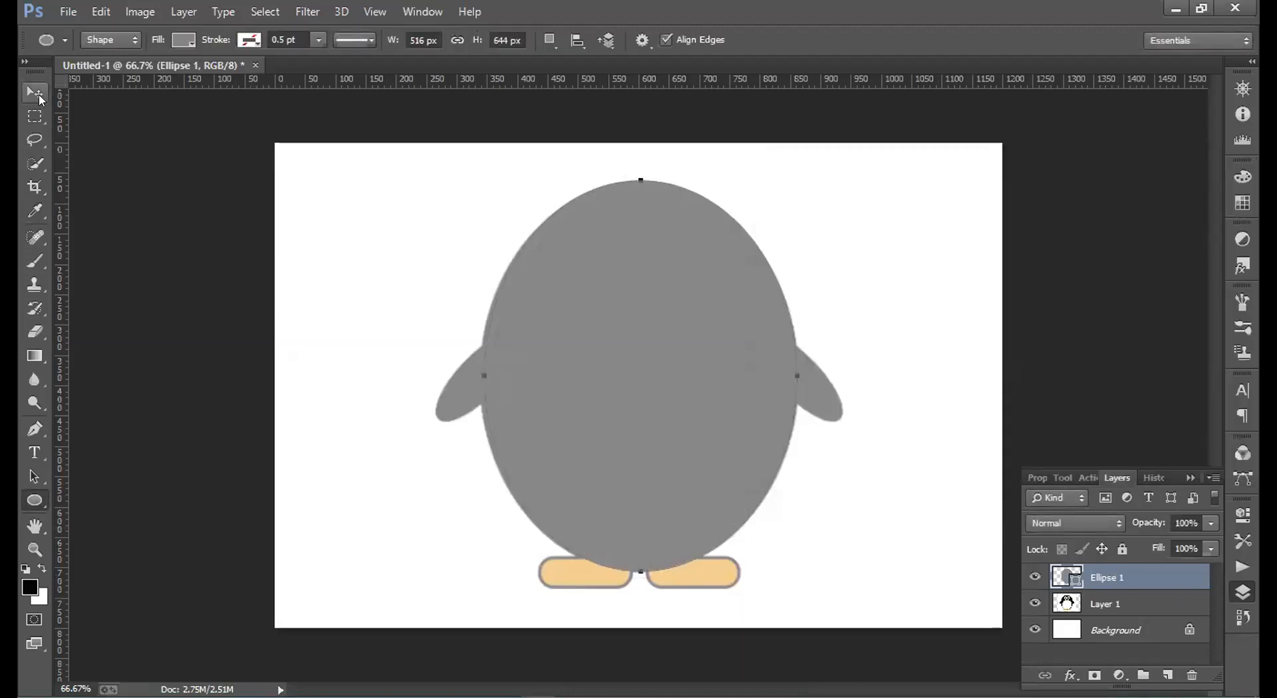
Nudge the grey ellipse down a few pixels so its top edge lines up with the penguin's head.
click(36, 94)
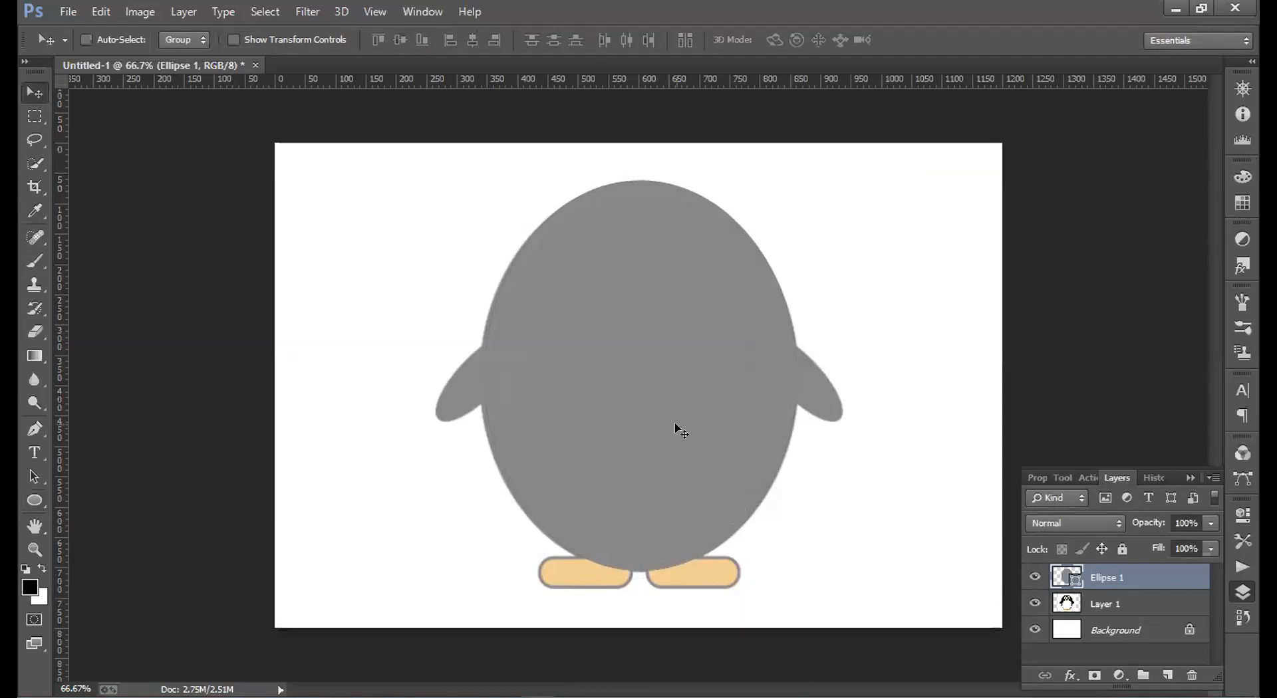
key(Down)
key(Down)
key(Down)
key(Down)
key(Down)
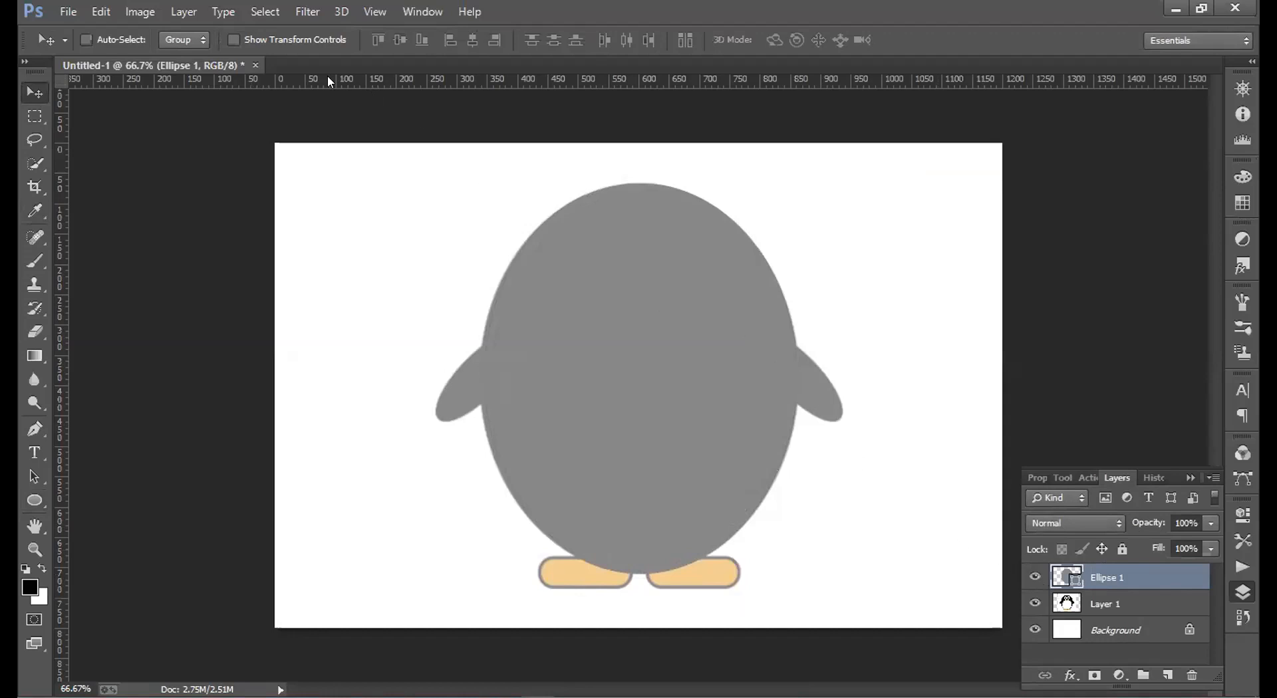
Change the body ellipse's fill colour to black.
click(37, 501)
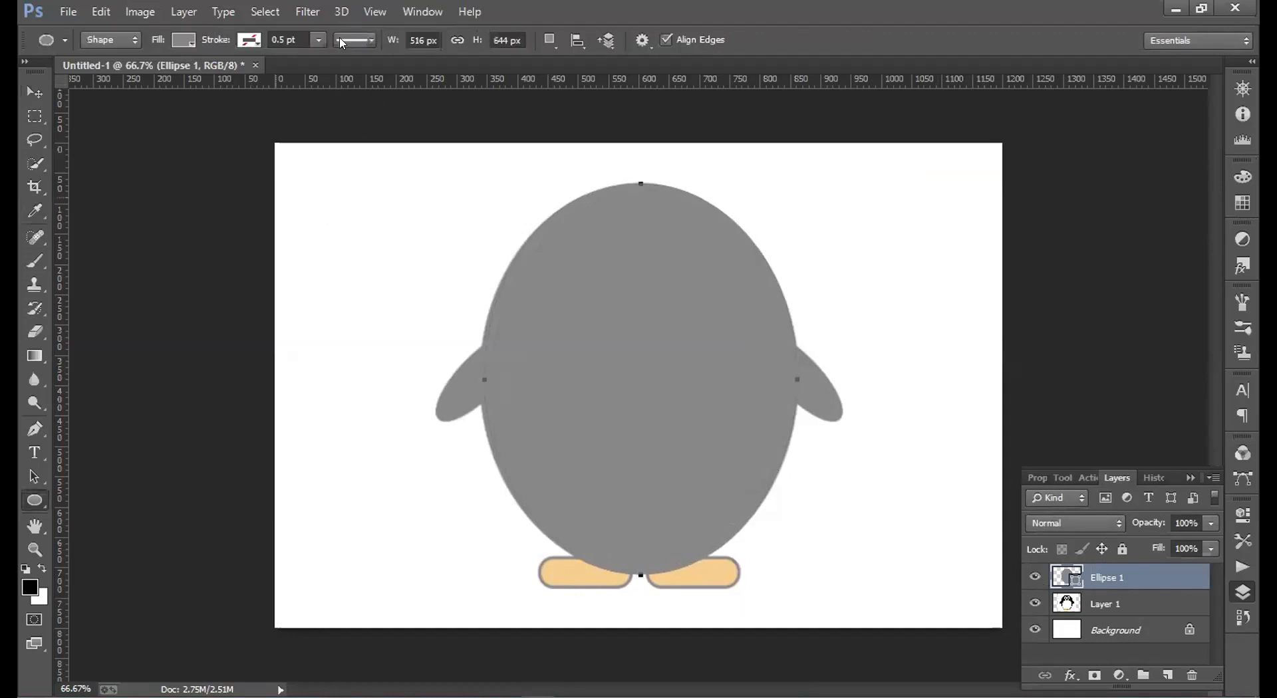
click(184, 41)
click(95, 125)
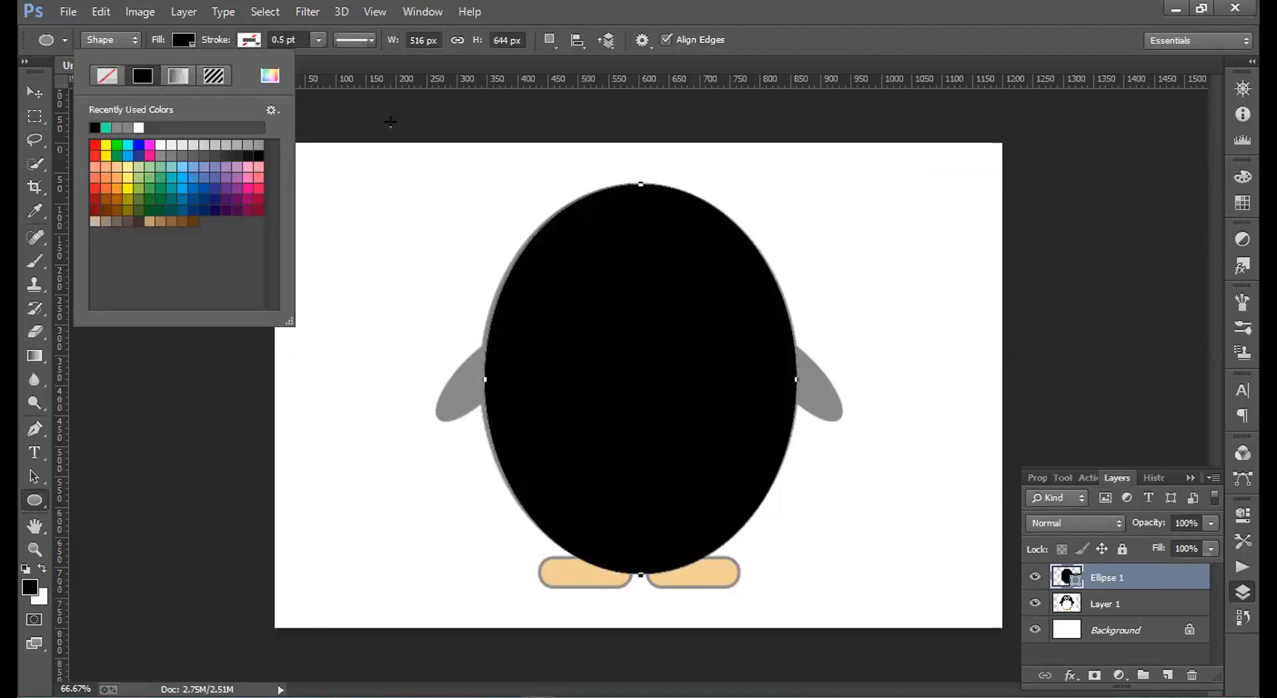
click(588, 268)
key(Escape)
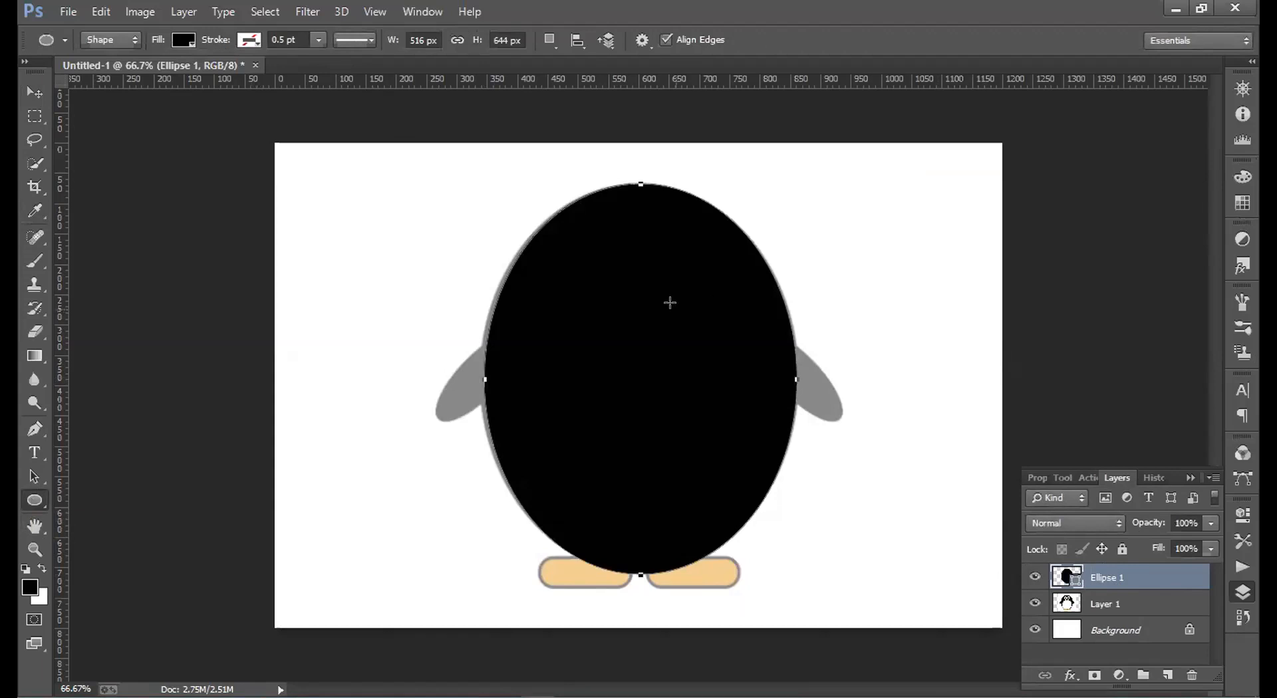
Stretch the body ellipse's left side outward to about 101.74% width to cover the body outline, and hide its layer.
key(ctrl+t)
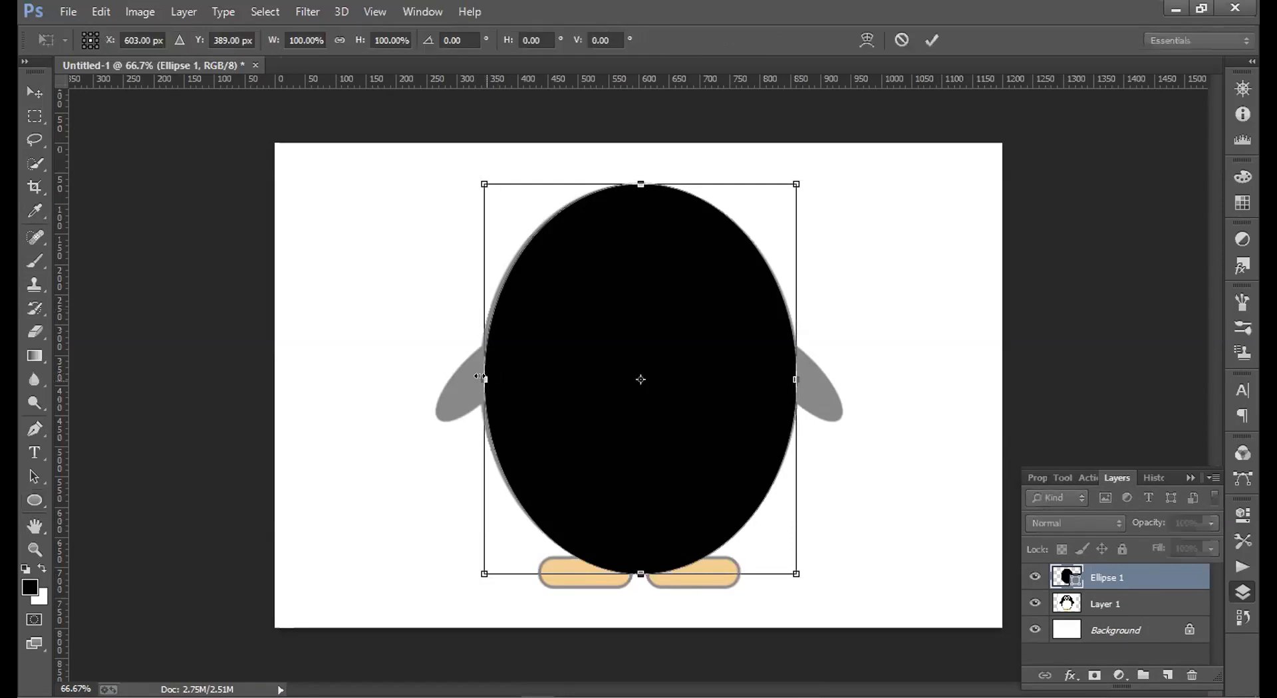
drag(482, 377, 477, 379)
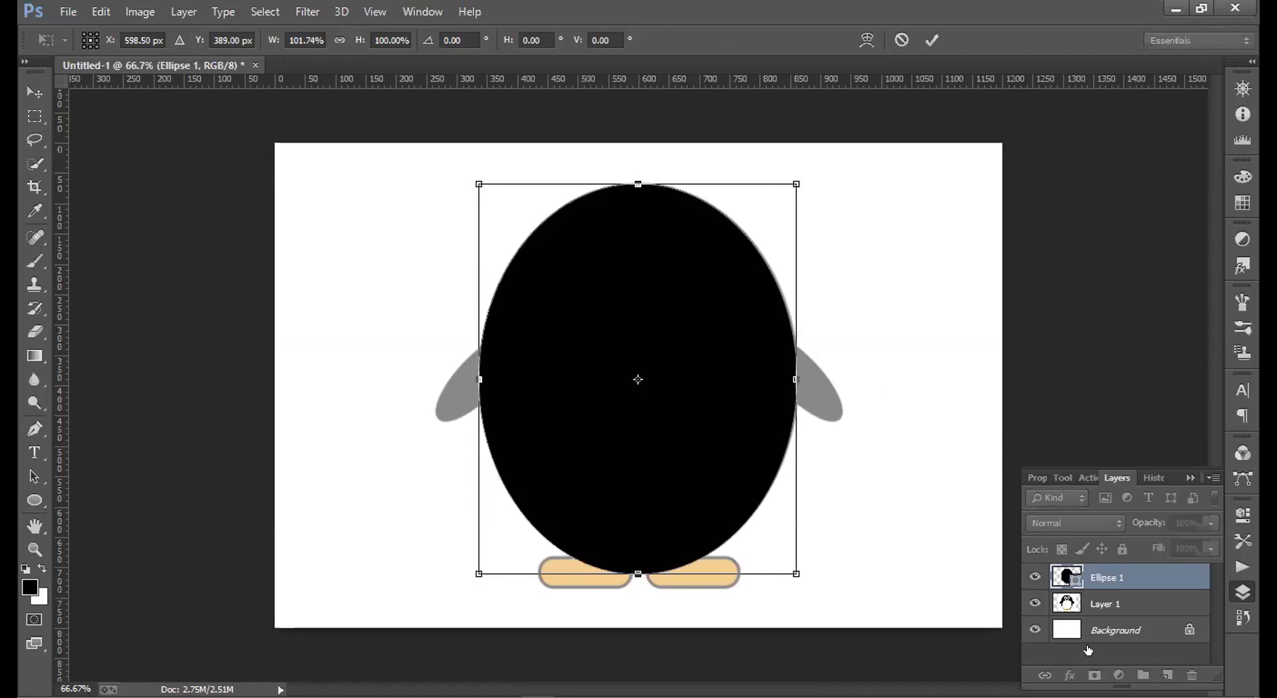
key(Return)
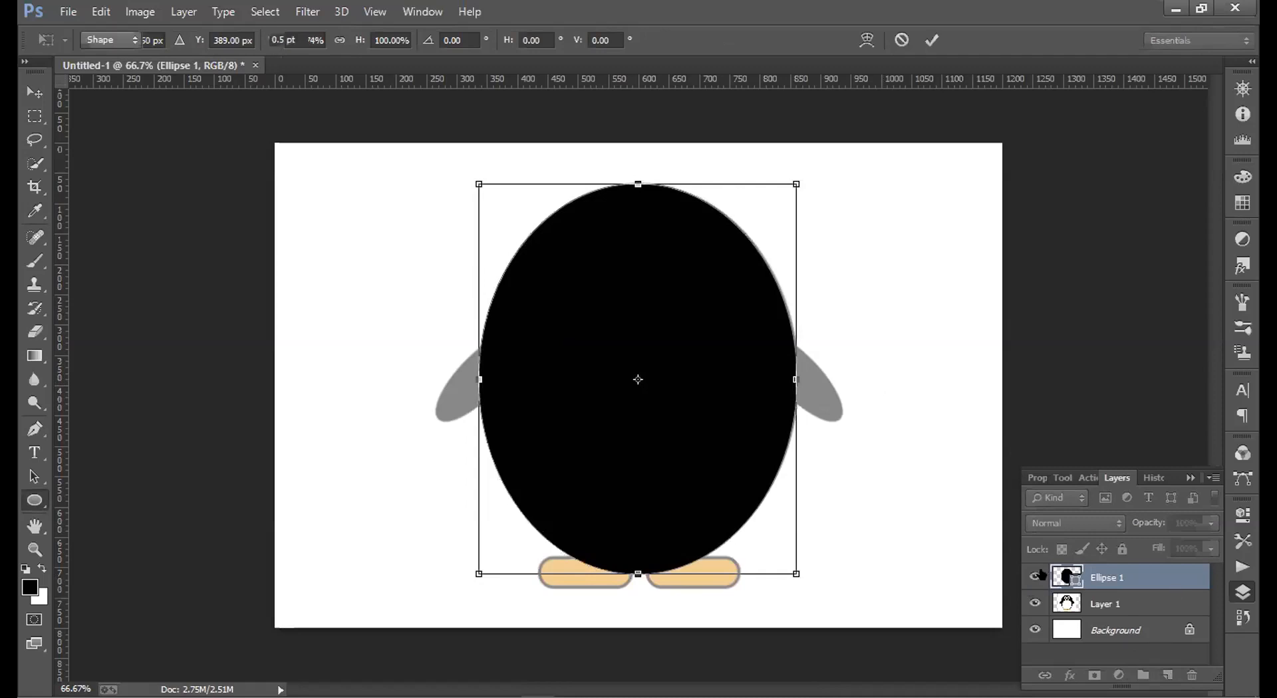
click(1033, 576)
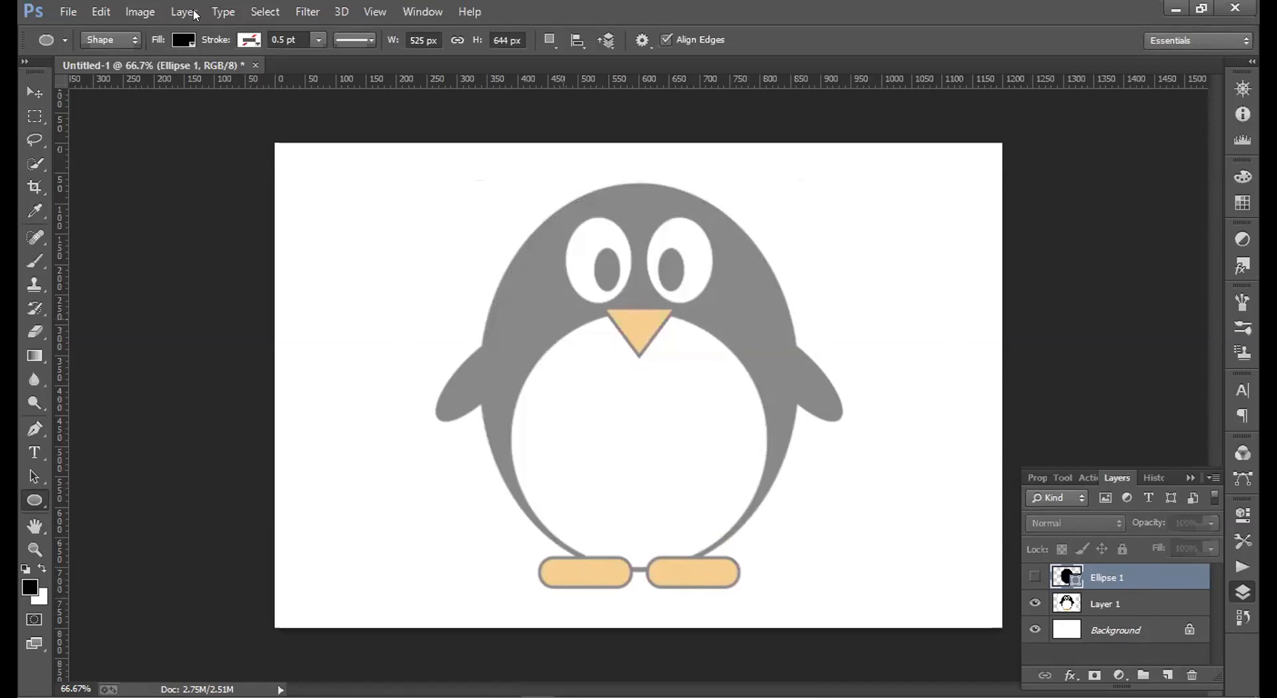
Set the fill to white, draw a circle about 422 px wide over the penguin's belly, and hide its layer.
click(182, 40)
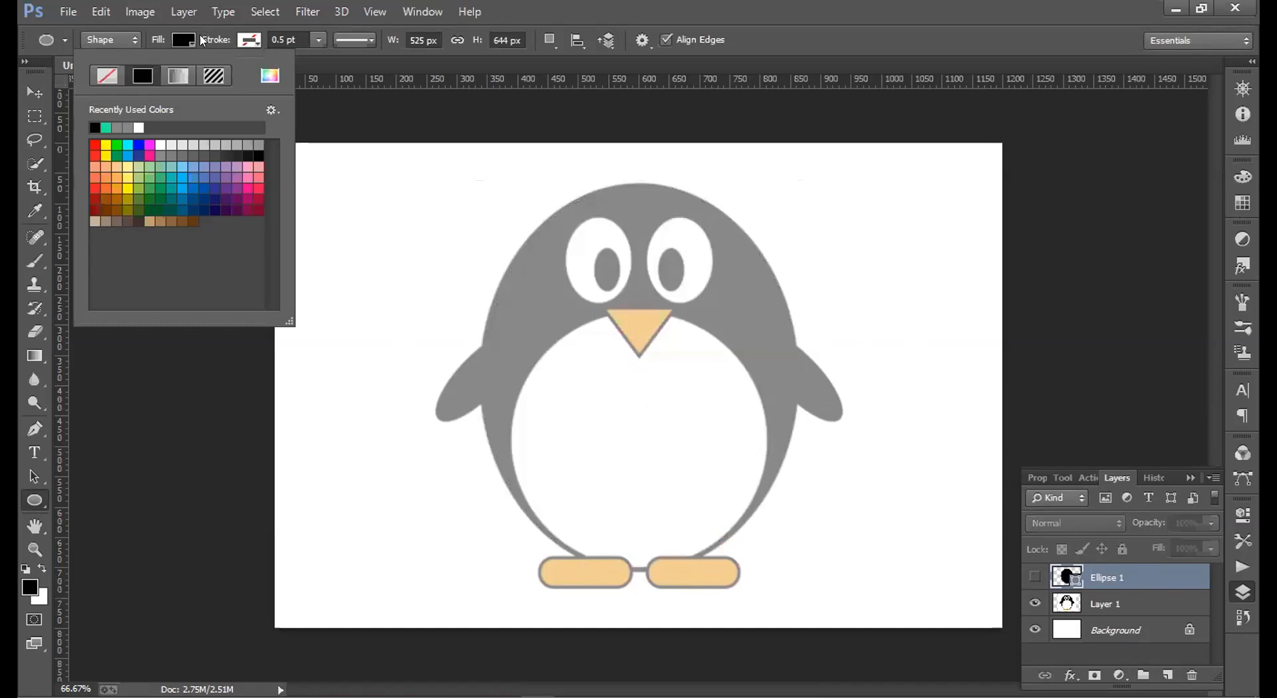
click(139, 128)
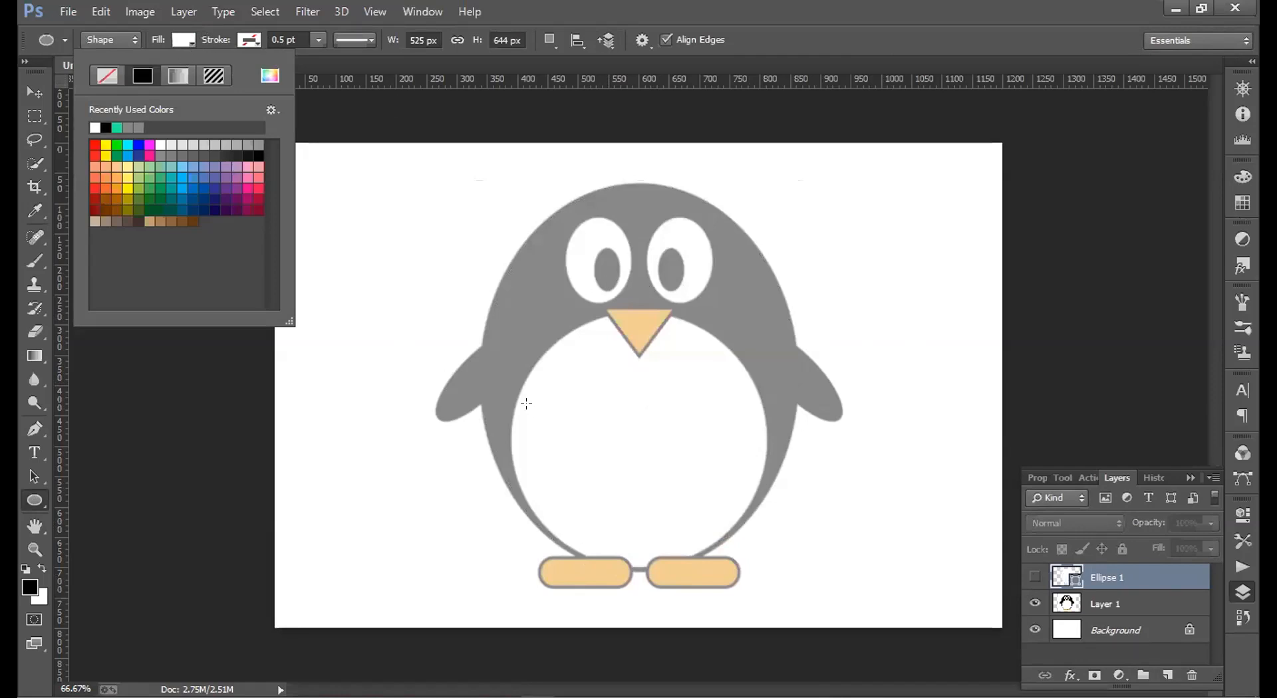
click(526, 358)
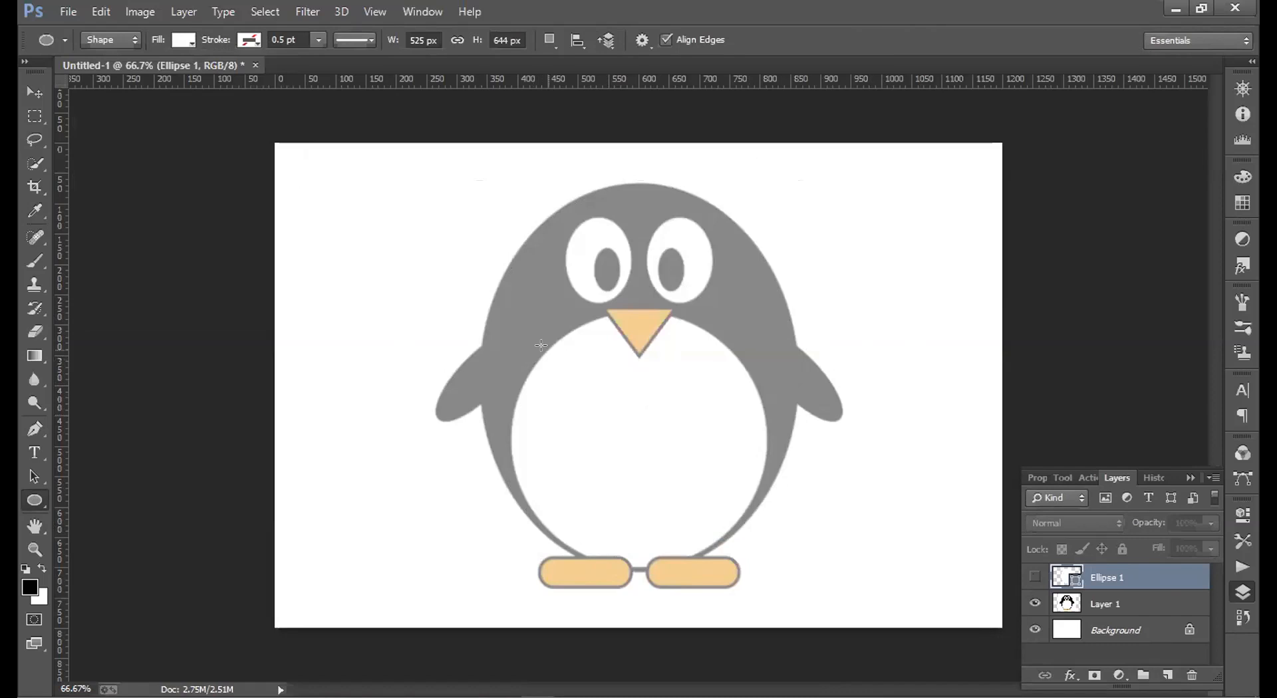
drag(538, 348, 891, 563)
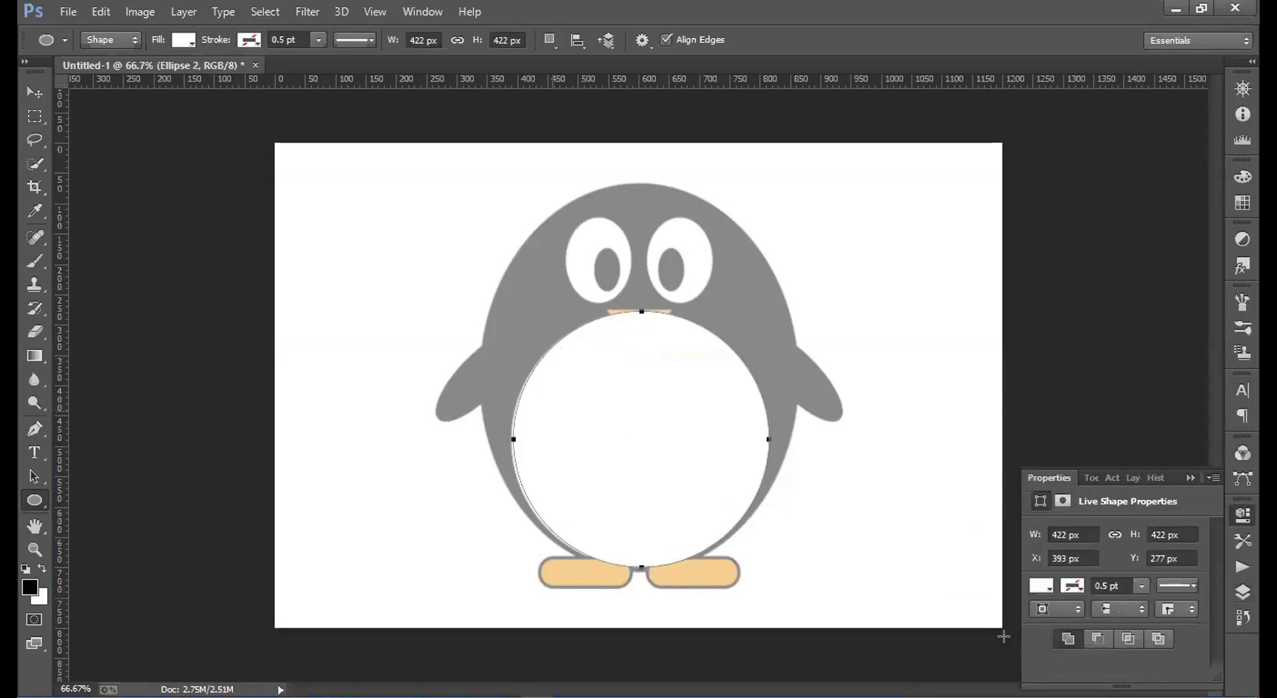
click(1127, 481)
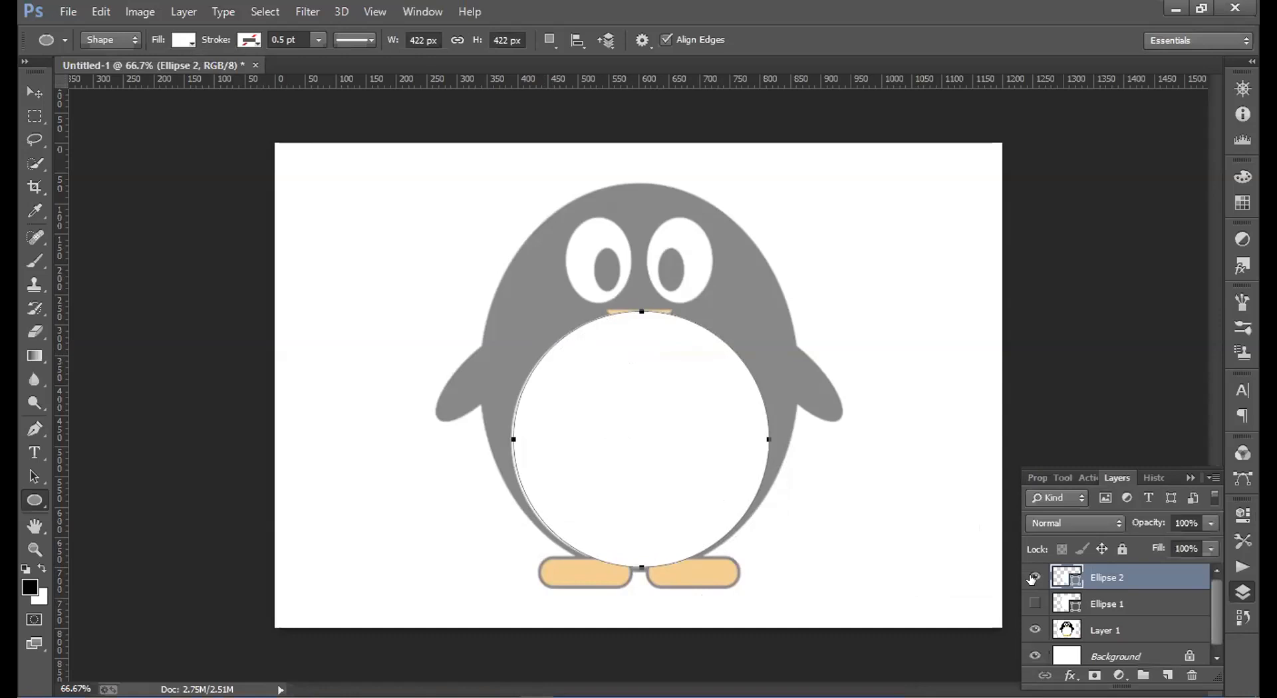
click(1033, 578)
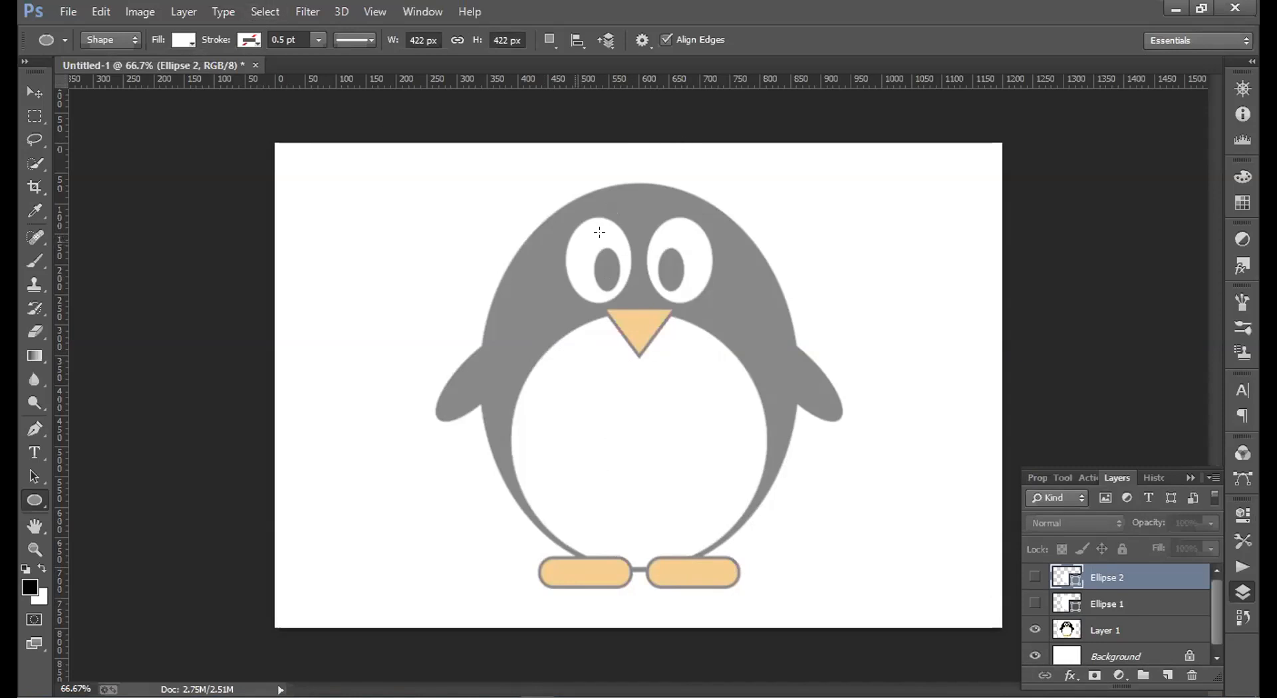
Draw a white ellipse about 113 × 143 px over the penguin's left-hand eye and hide its layer.
drag(599, 232, 626, 297)
key(space)
key(space)
key(space)
key(space)
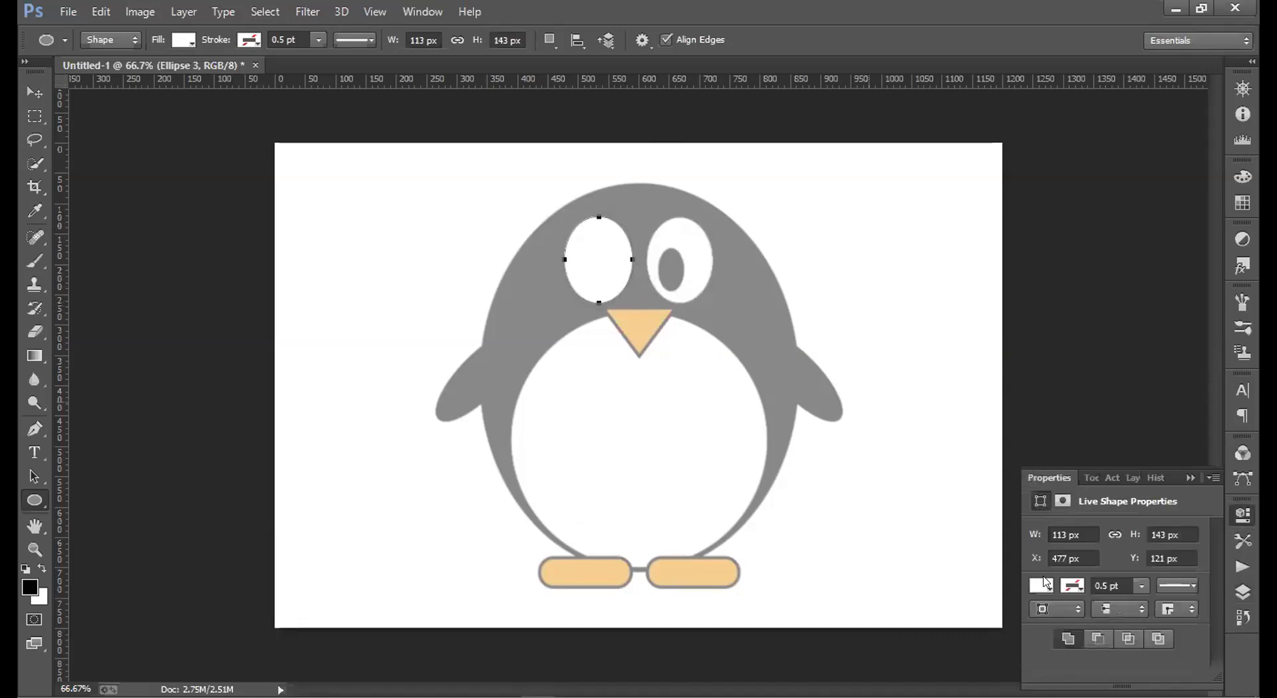
click(1133, 478)
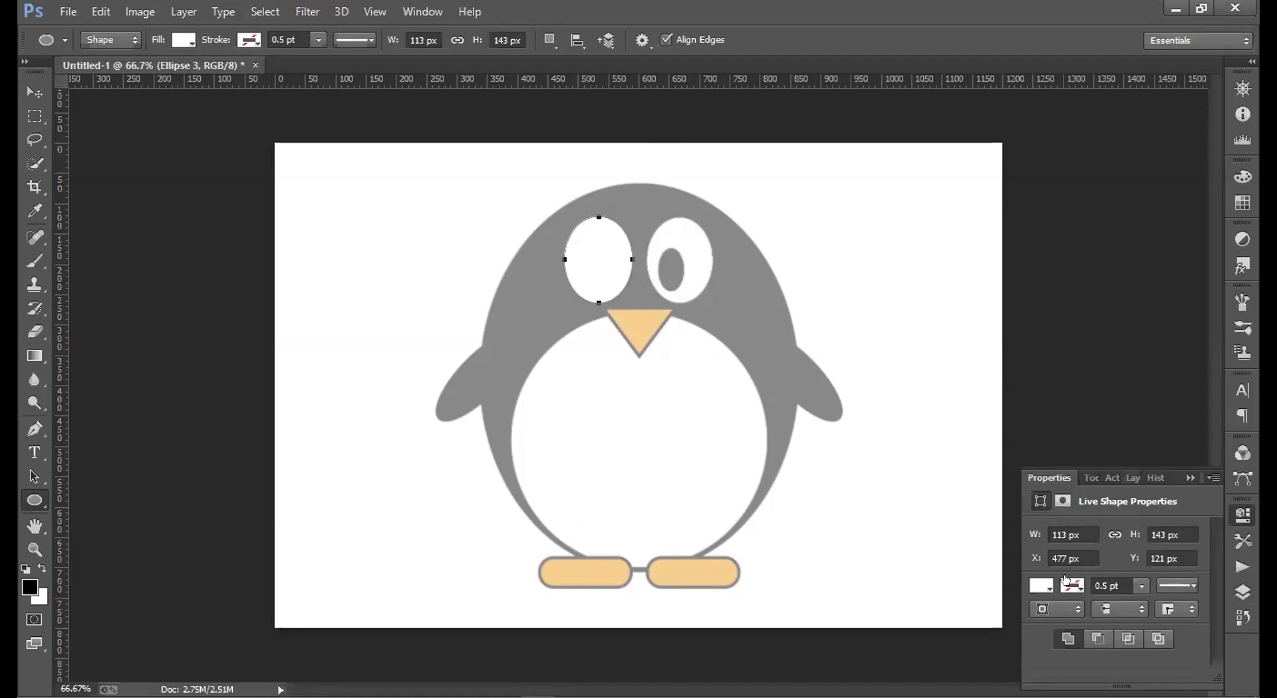
click(1033, 578)
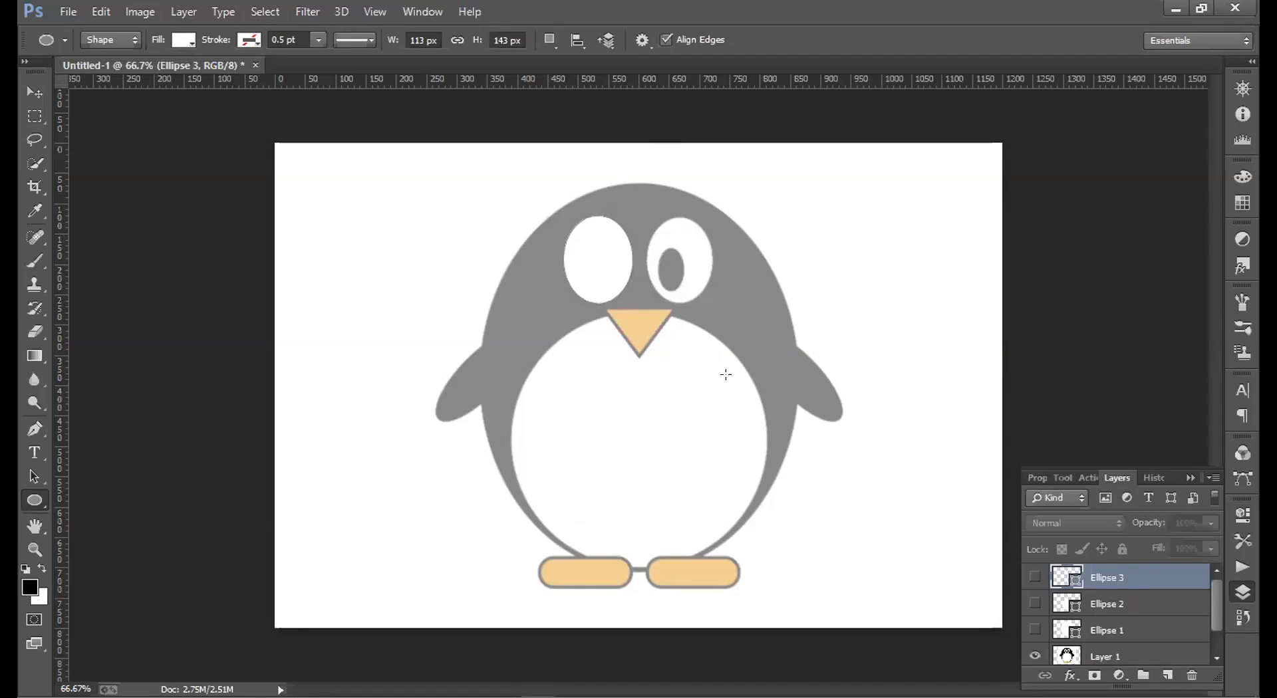
Set the fill to black and draw an ellipse about 42 × 73 px over the left-hand eye's pupil.
click(184, 42)
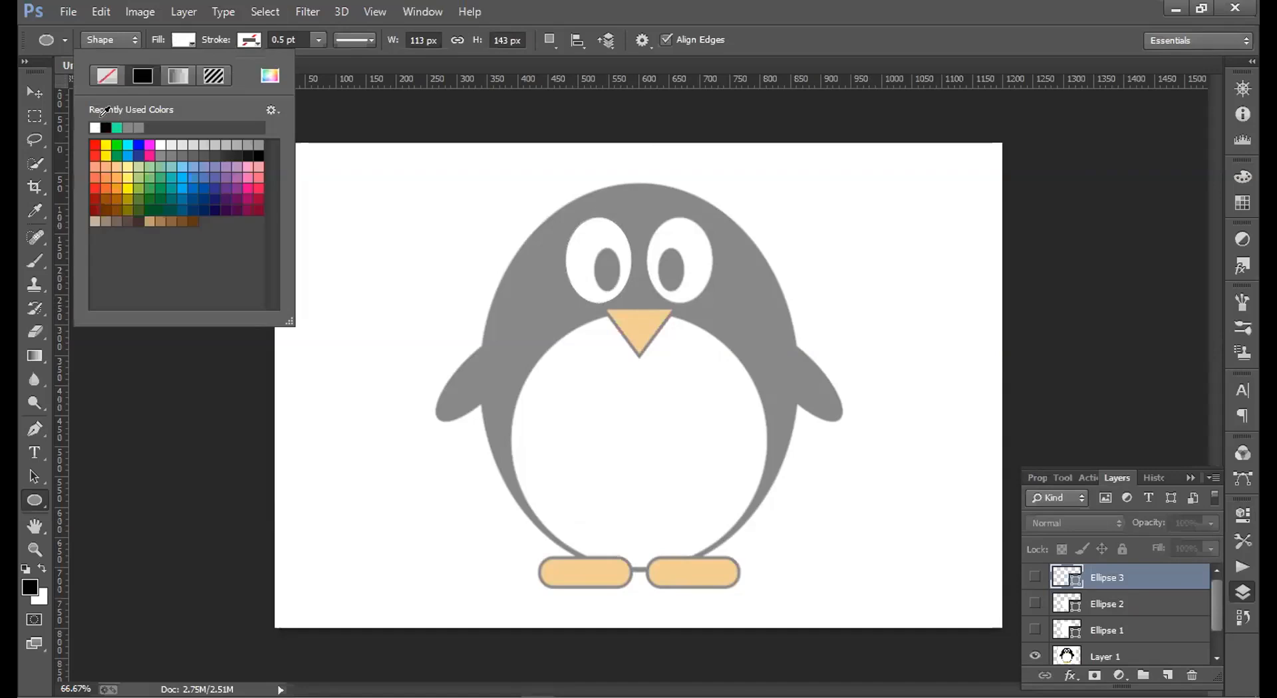
click(106, 127)
drag(593, 258, 611, 285)
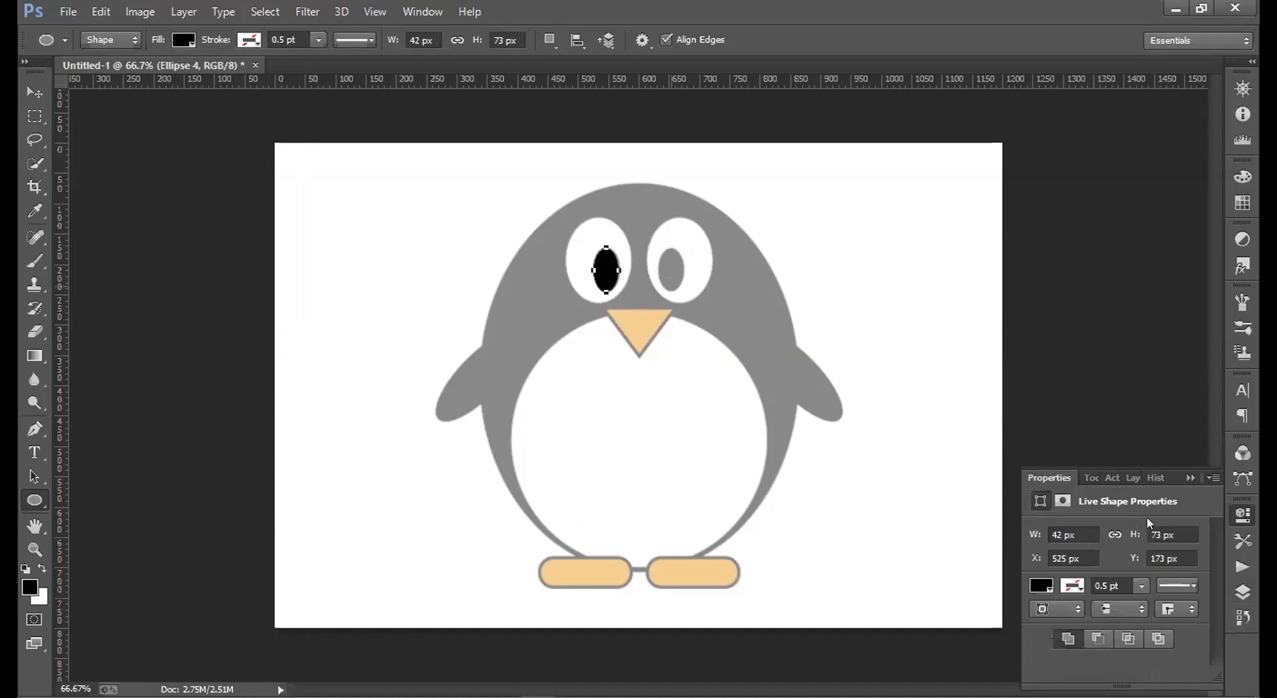
click(1129, 475)
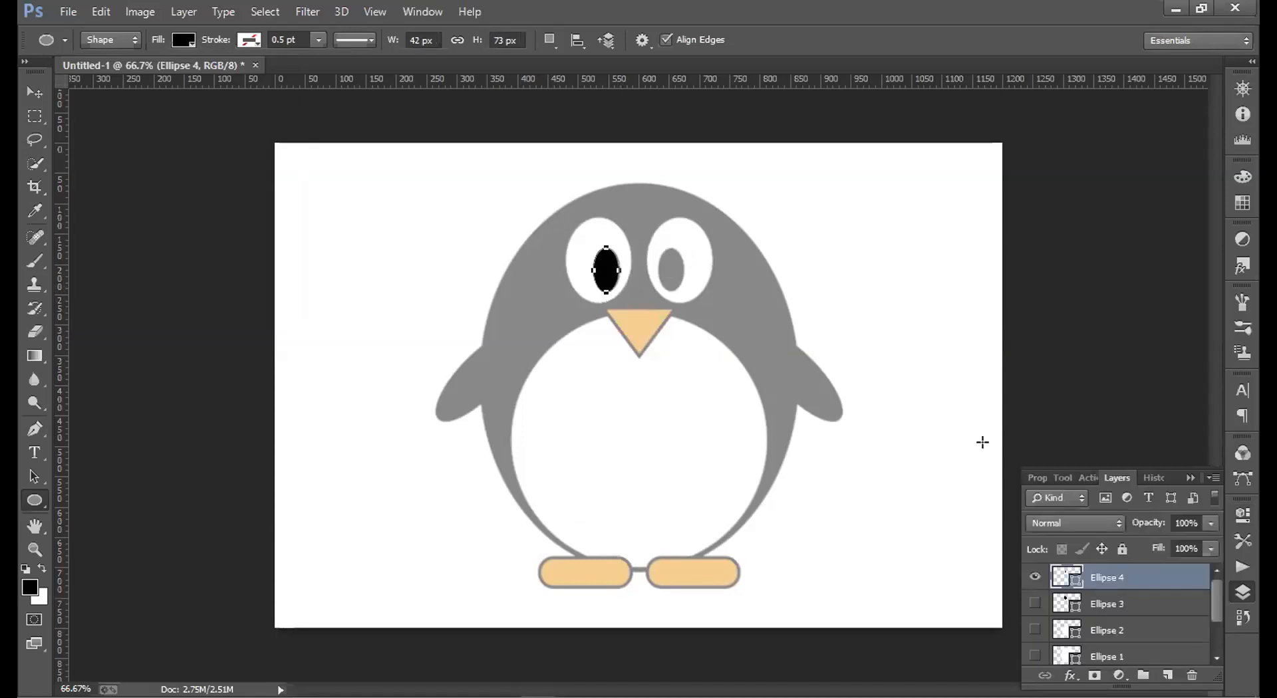
Show the layer of the larger ellipse on the left-hand eye and set that ellipse's fill to white.
click(1031, 606)
click(1033, 577)
click(1034, 578)
click(1032, 606)
click(1034, 606)
click(1122, 596)
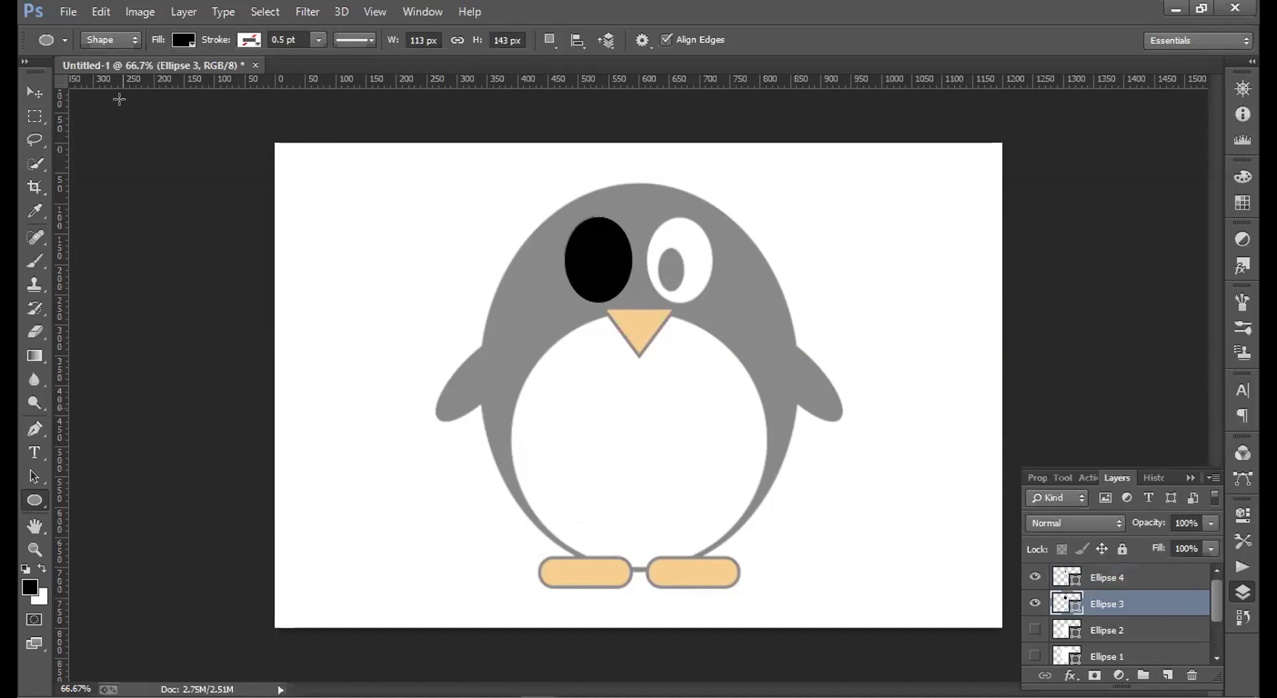
click(184, 41)
click(95, 127)
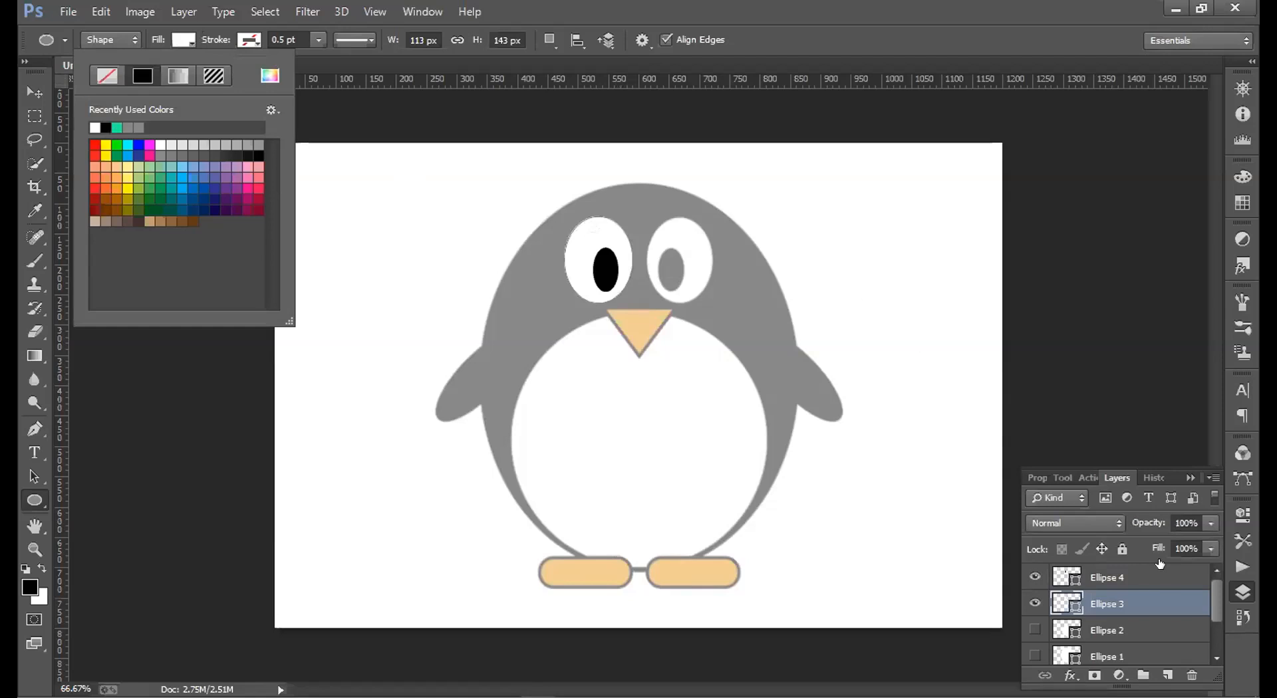
Create a layer group, move the left-hand eye's pupil and white ellipse layers into it, and collapse the group.
click(1160, 582)
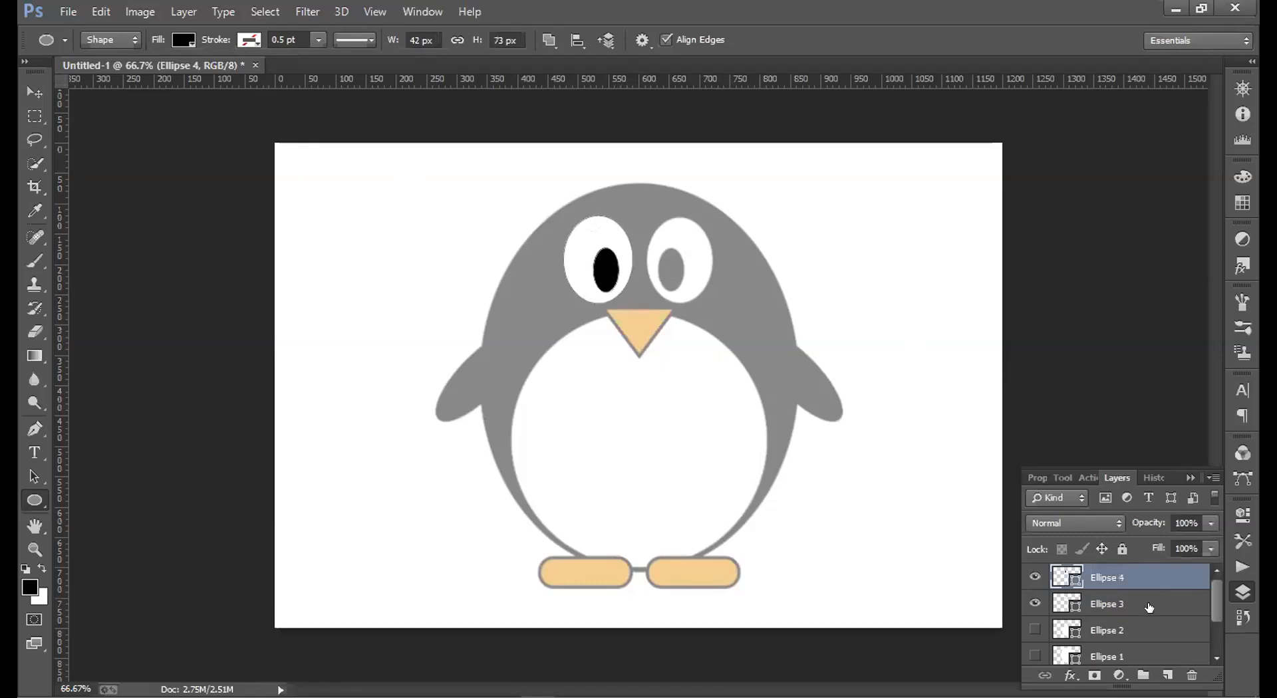
shift+click(1150, 606)
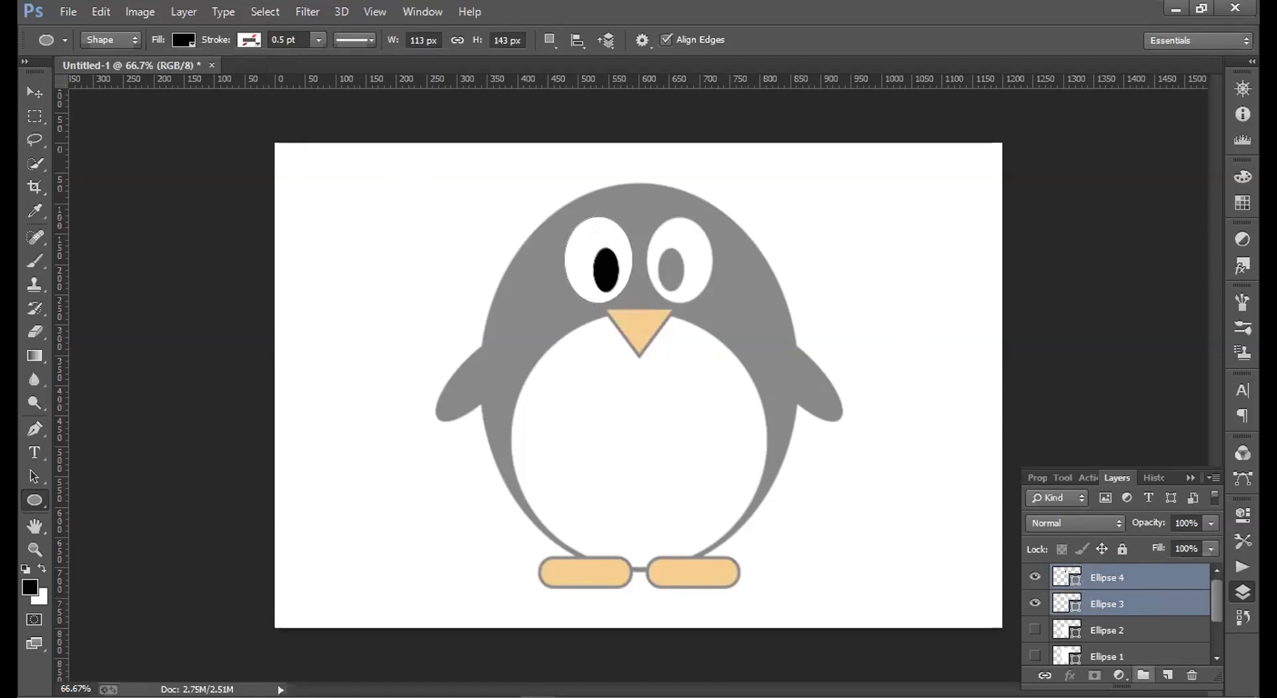
click(1143, 675)
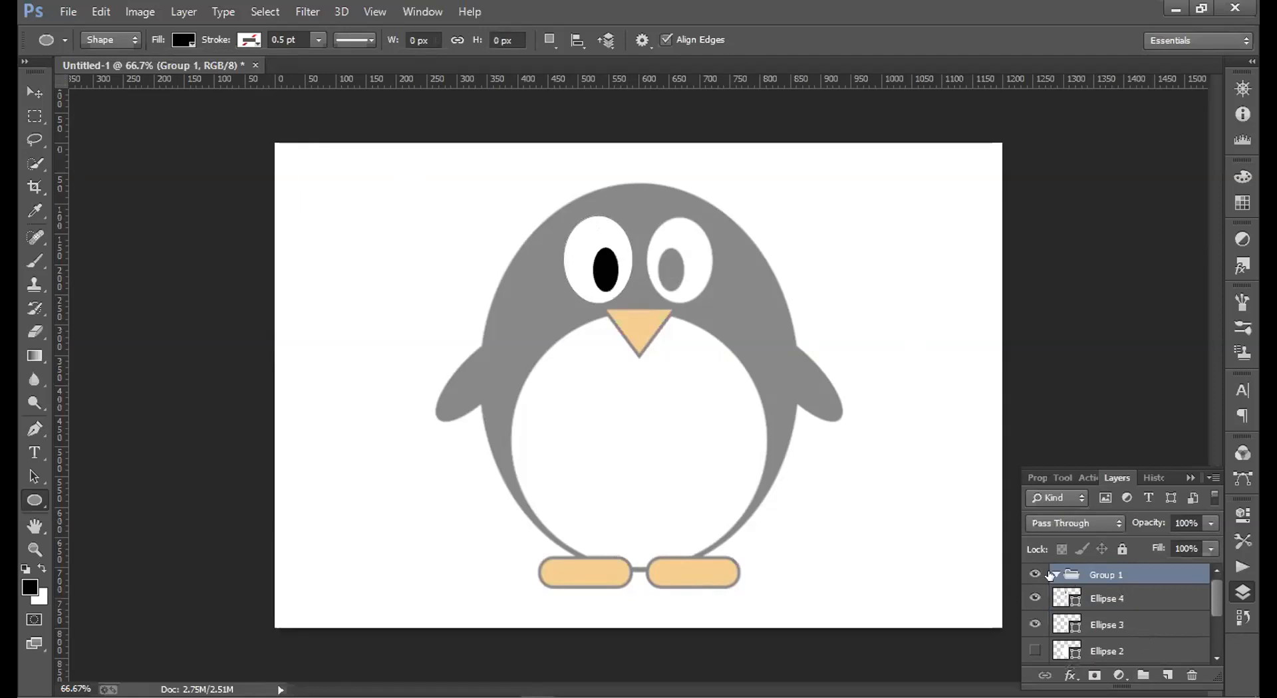
click(1034, 575)
click(1033, 575)
drag(1133, 602, 1146, 577)
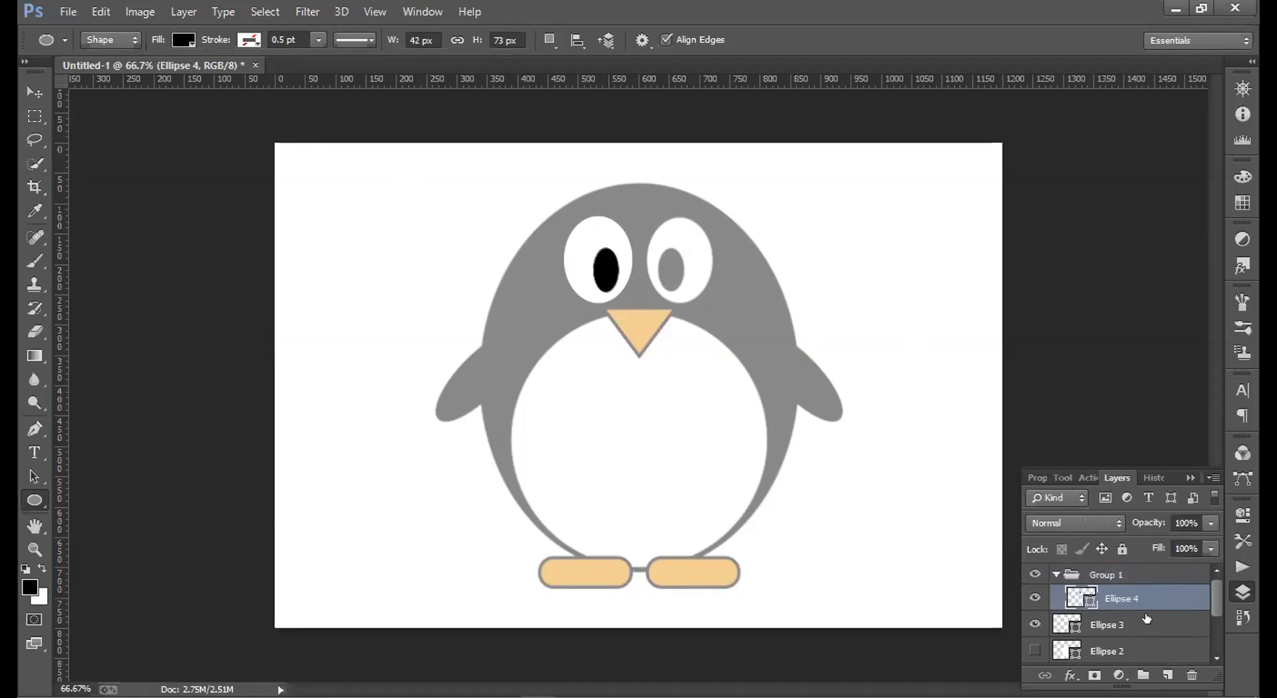
click(1146, 620)
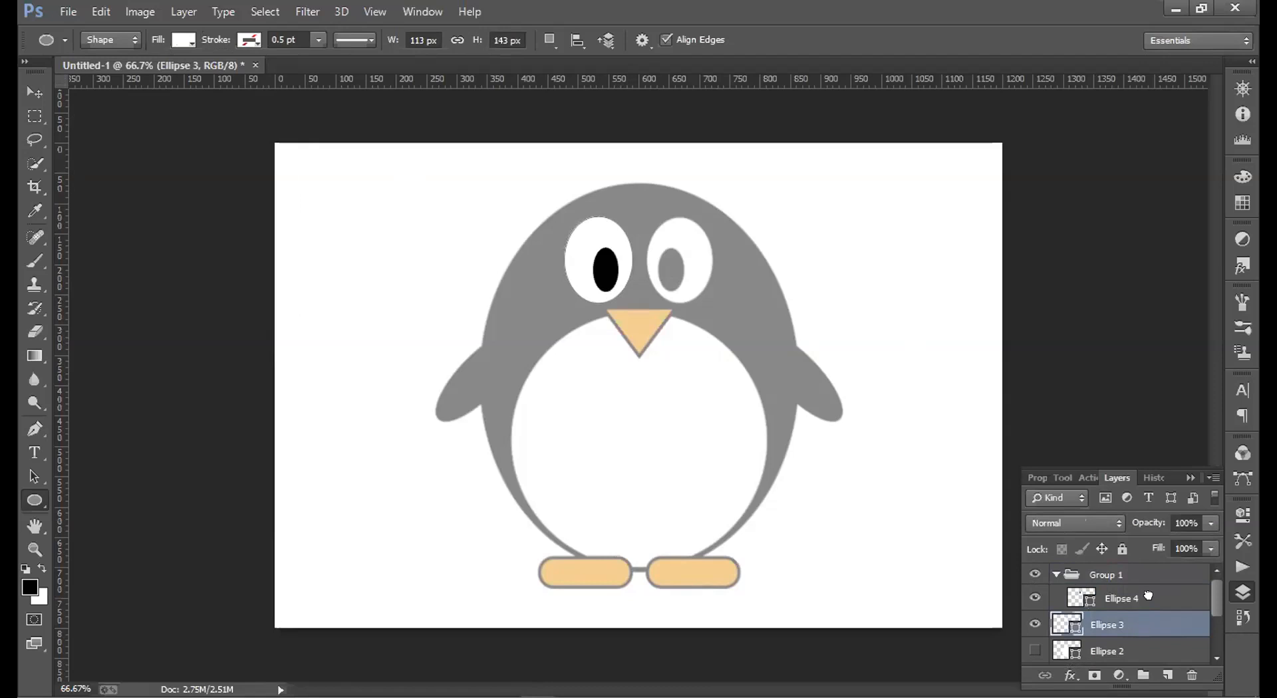
drag(1149, 596, 1150, 601)
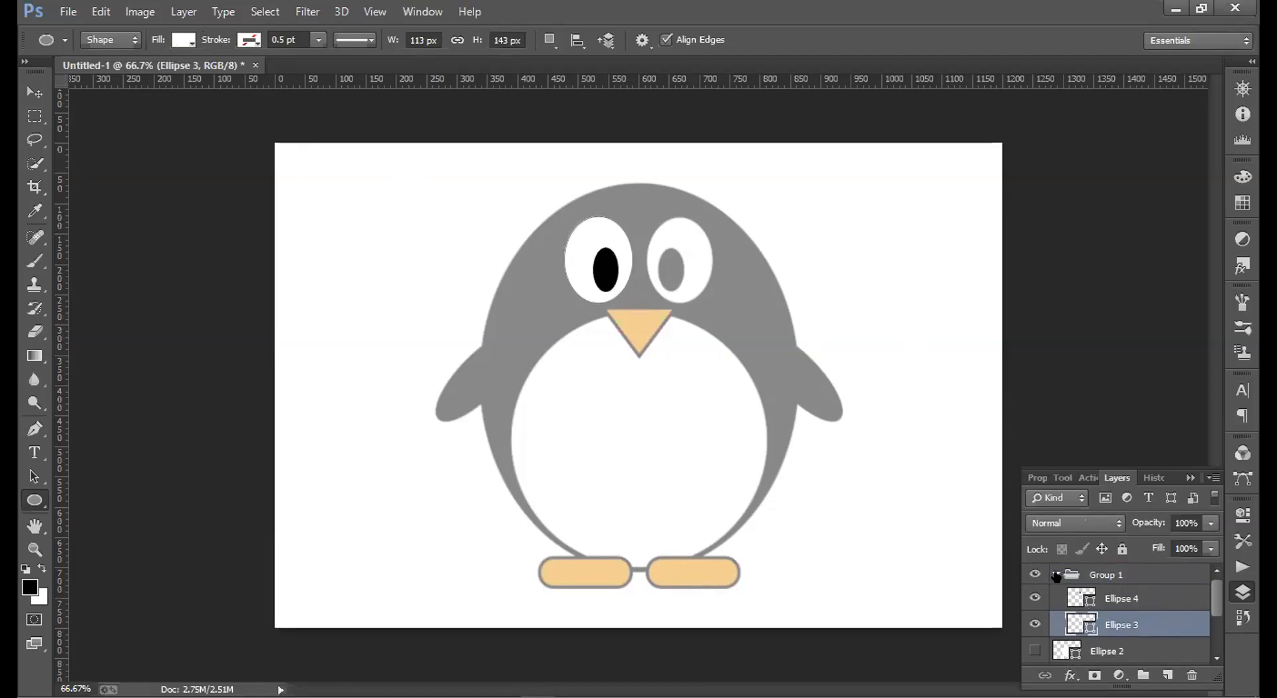
click(1057, 576)
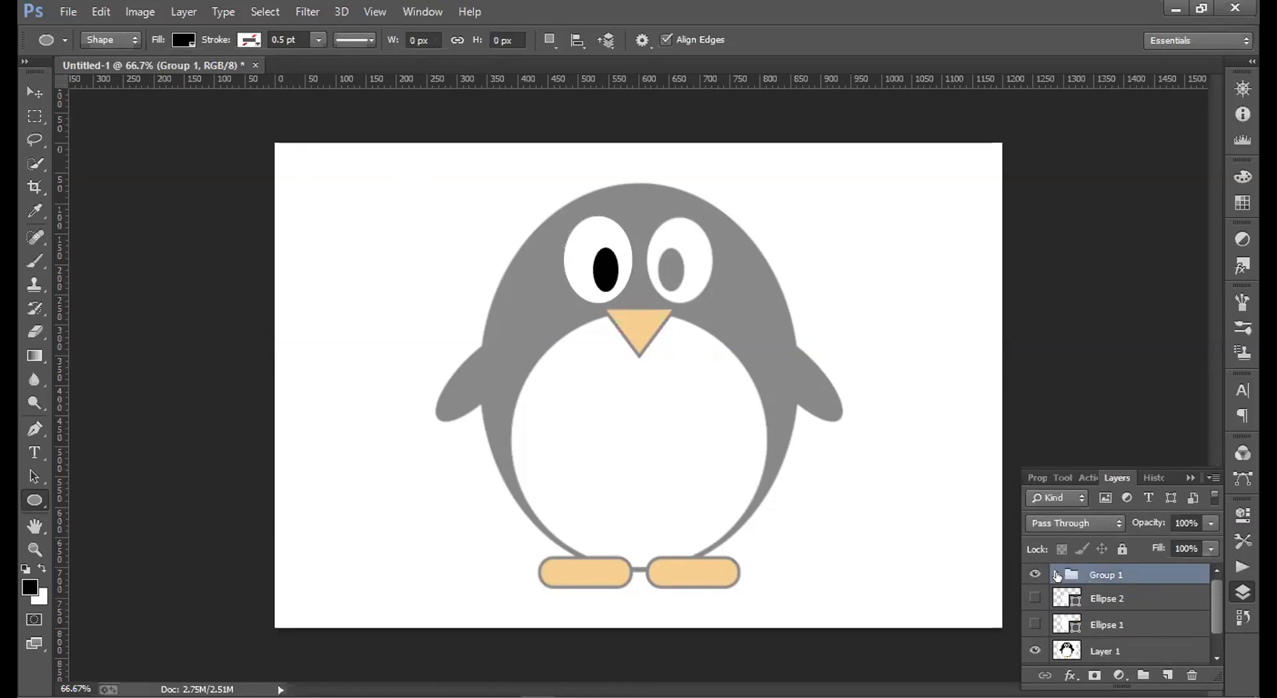
click(1057, 576)
click(1057, 576)
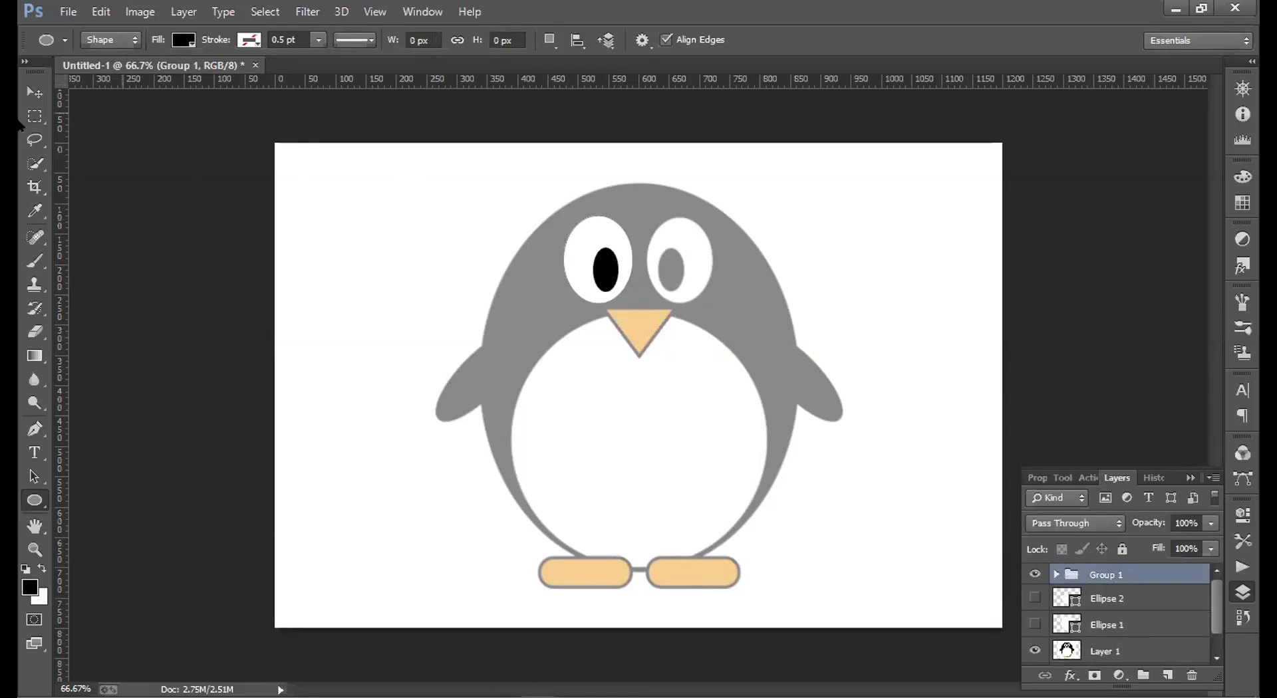
Duplicate the eye group and place the copy over the penguin's right-hand eye.
click(36, 92)
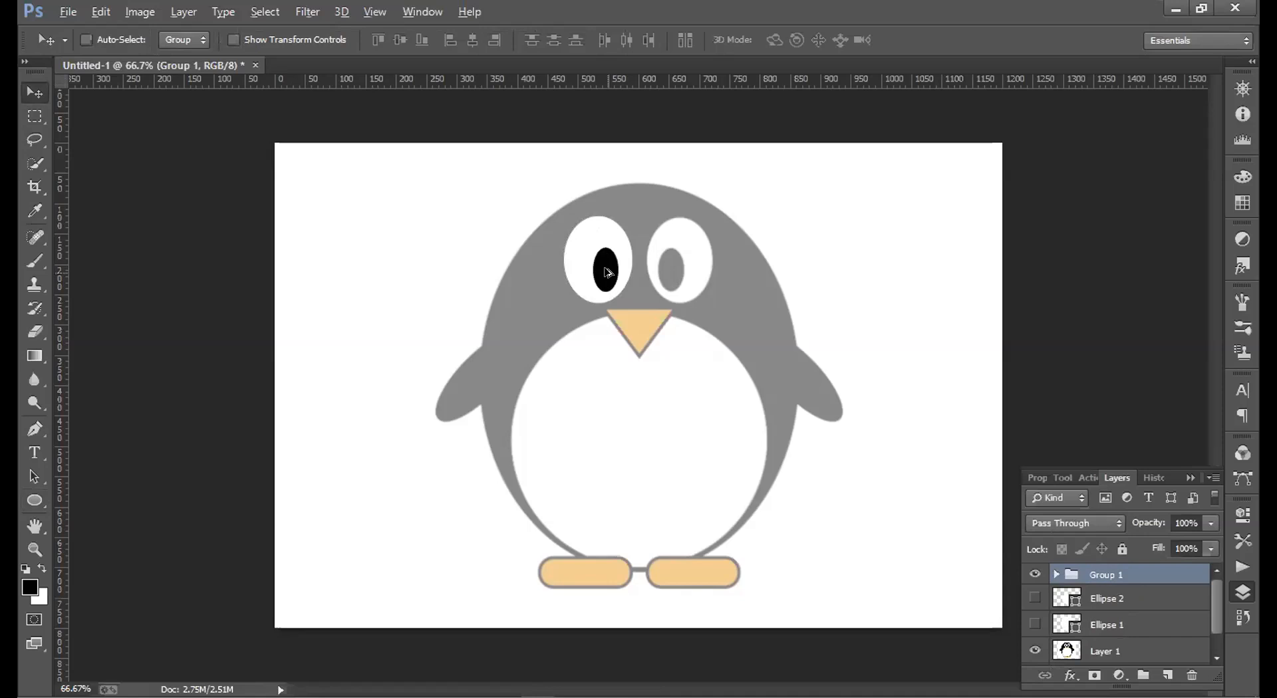
drag(622, 273, 688, 270)
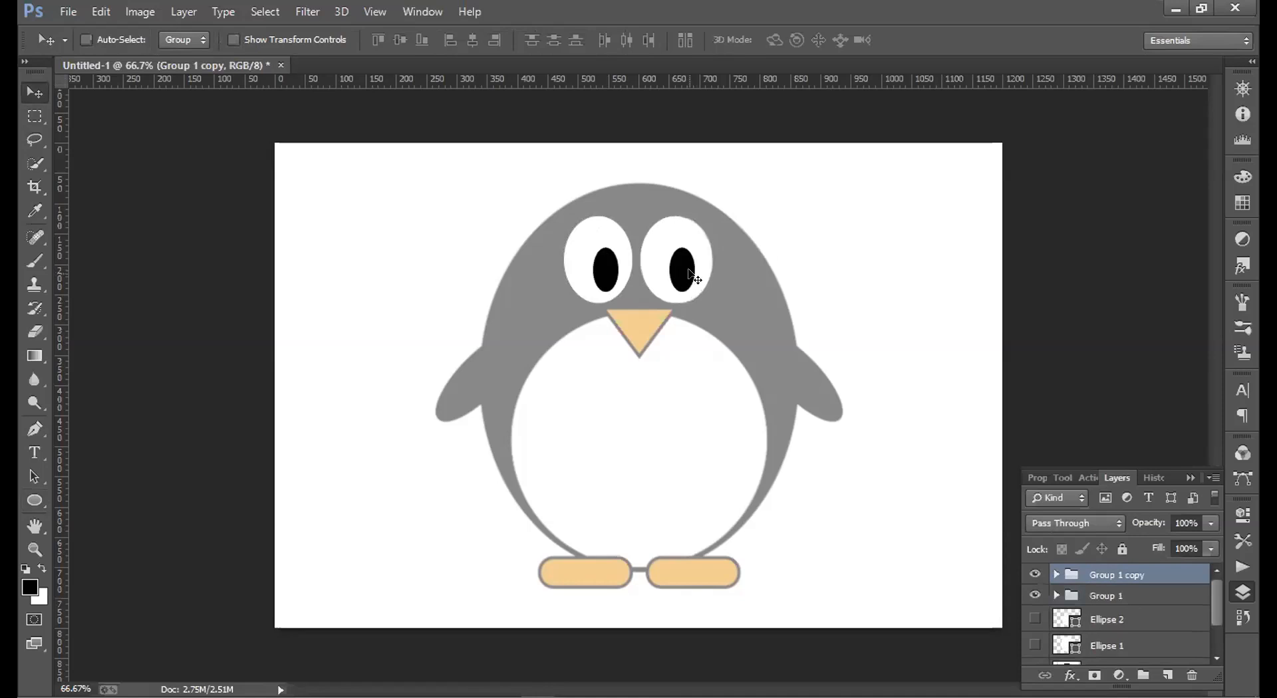
drag(688, 270, 691, 270)
Flip the copied eye group horizontally so its pupil sits toward the beak.
key(ctrl+t)
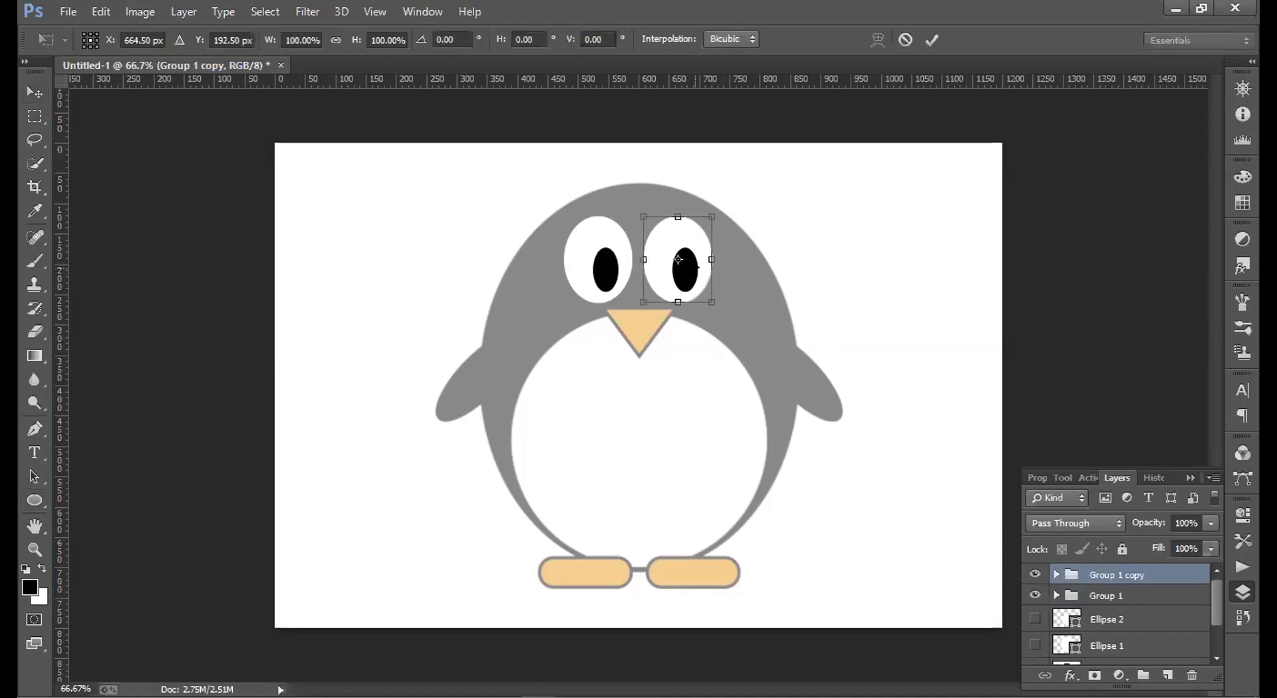
right_click(695, 267)
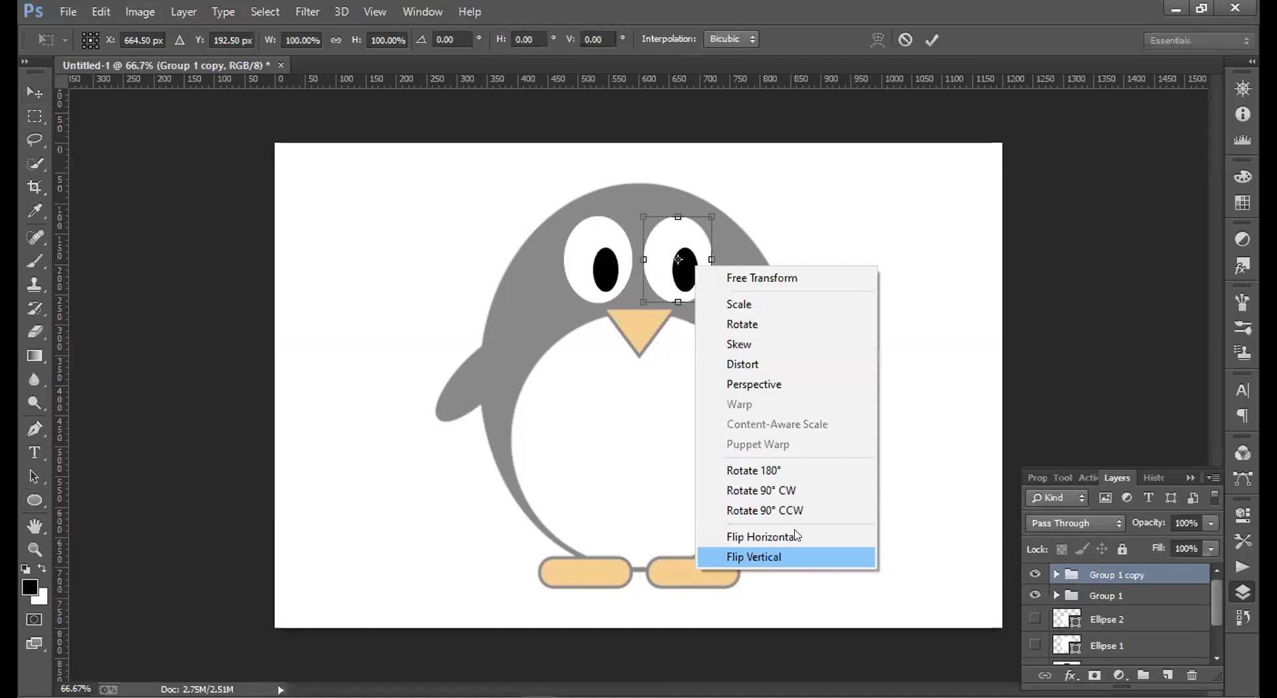
click(797, 536)
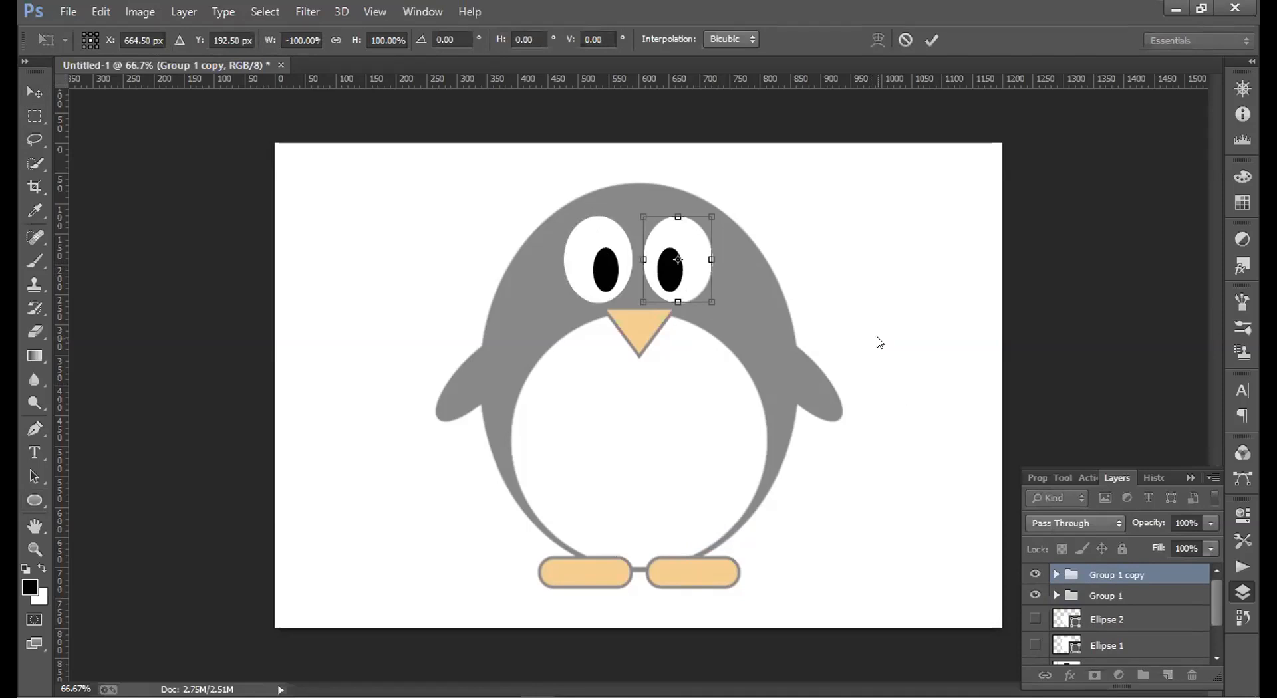
key(Return)
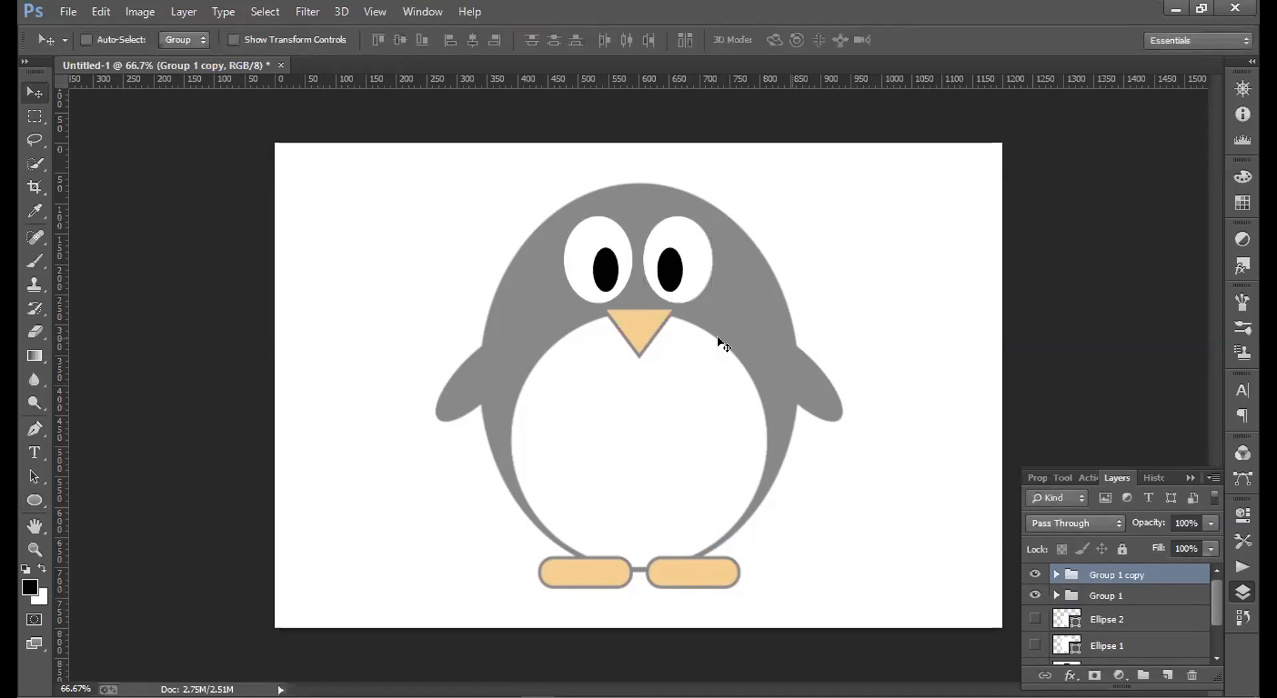
Draw a downward-pointing polygon with 3 sides and move it over the penguin's beak.
click(33, 500)
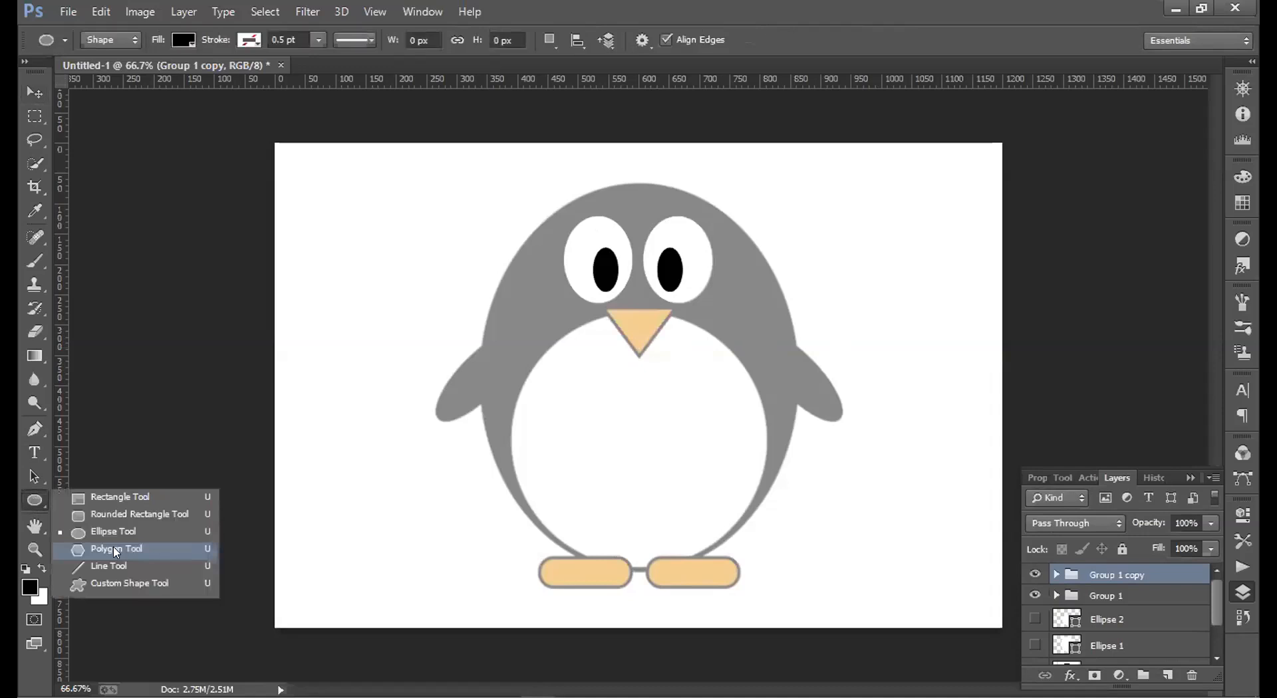
click(116, 551)
click(687, 32)
text(3)
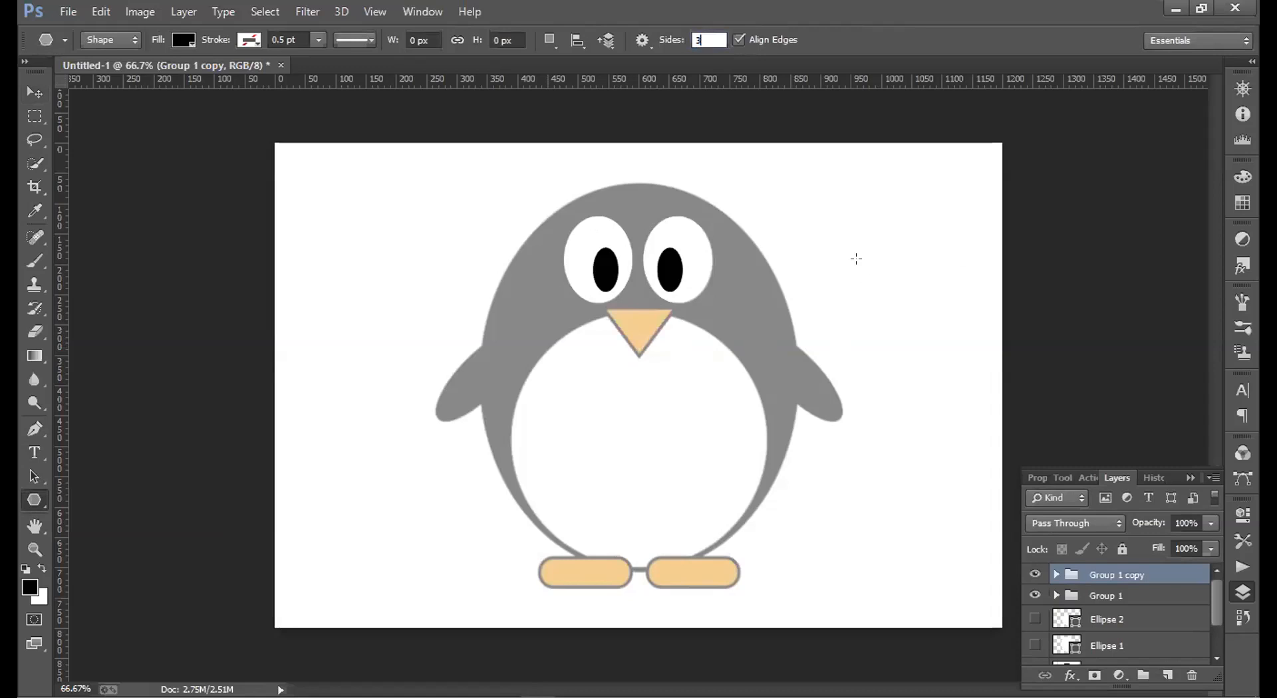
drag(612, 314, 608, 351)
click(29, 89)
drag(618, 326, 655, 342)
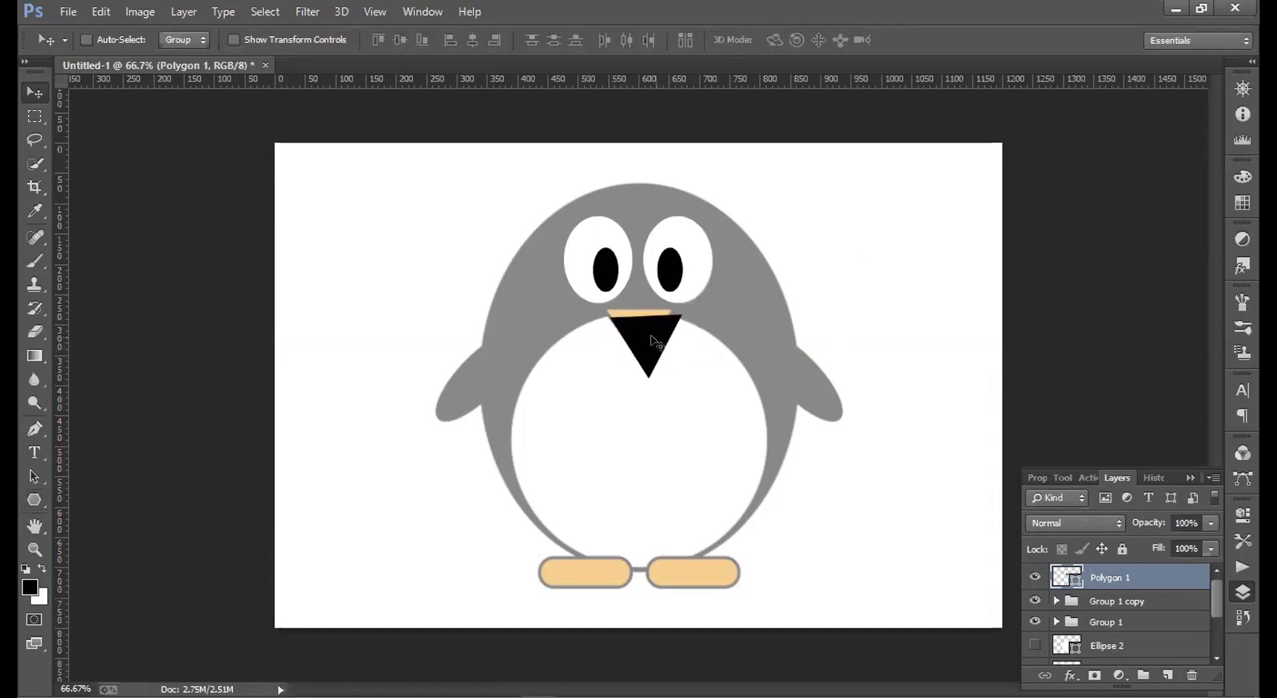
Scale the beak triangle to about 83%, rotate it about 1.15°, and lower its layer opacity to 36%.
key(ctrl+t)
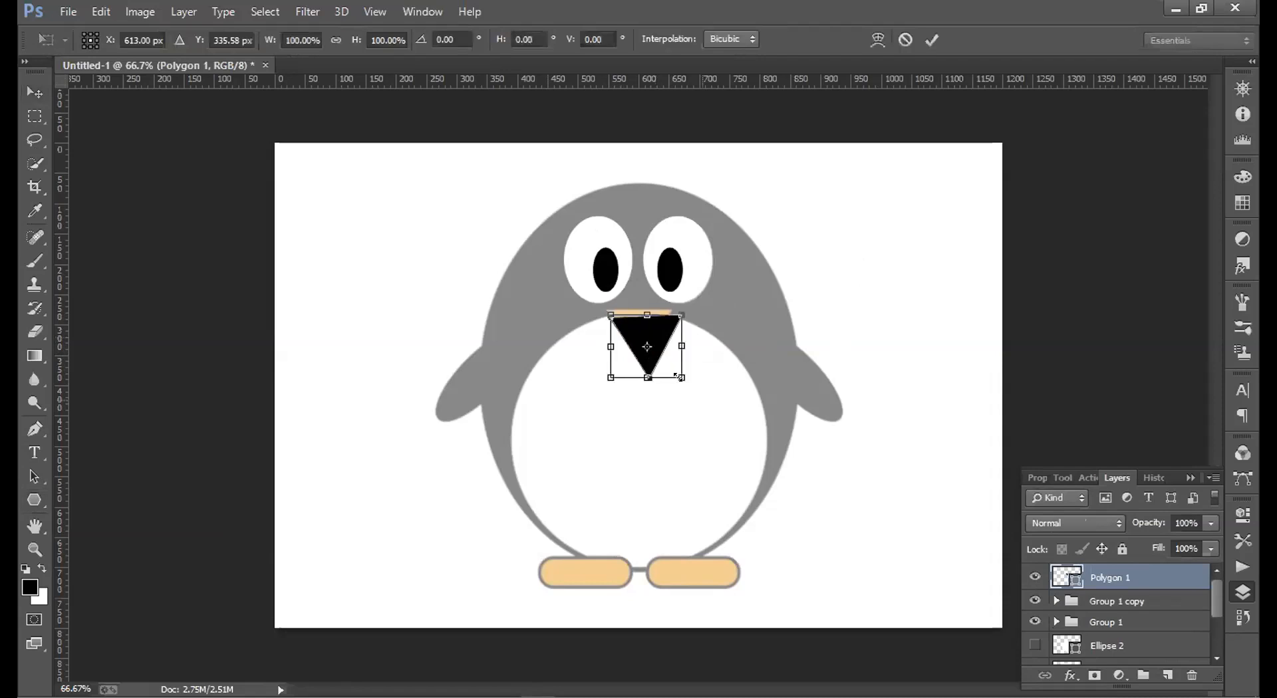
drag(676, 370, 649, 328)
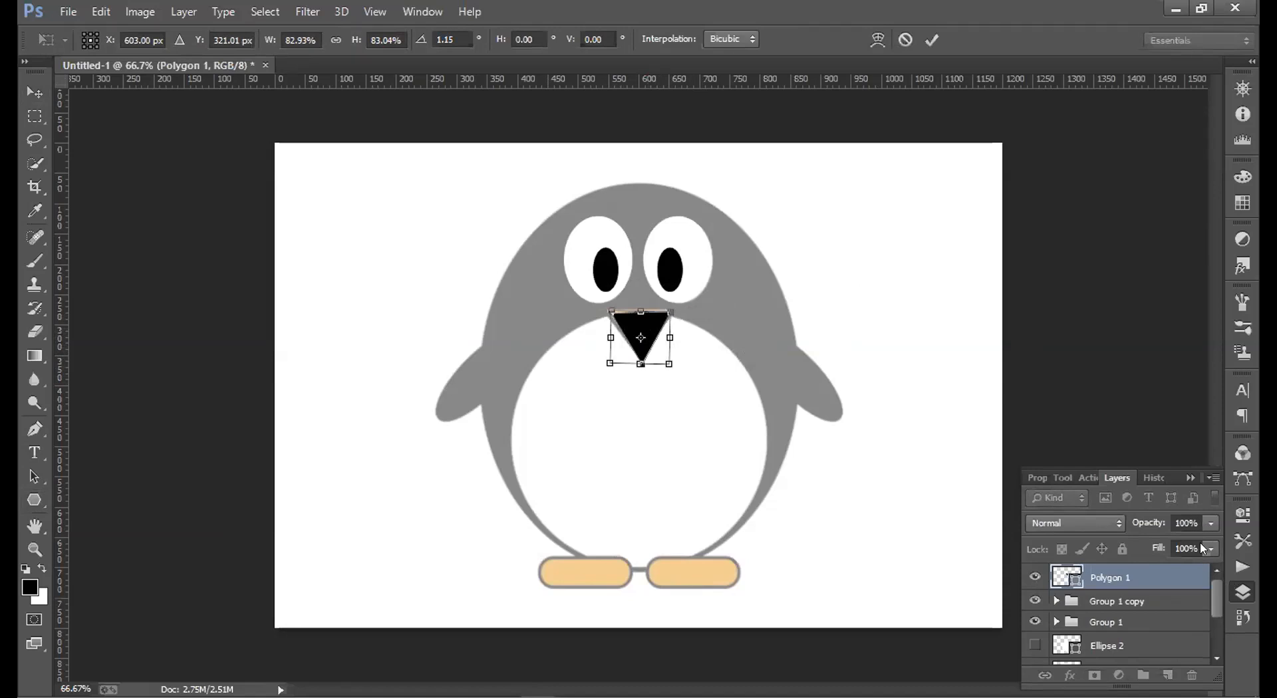
click(1210, 524)
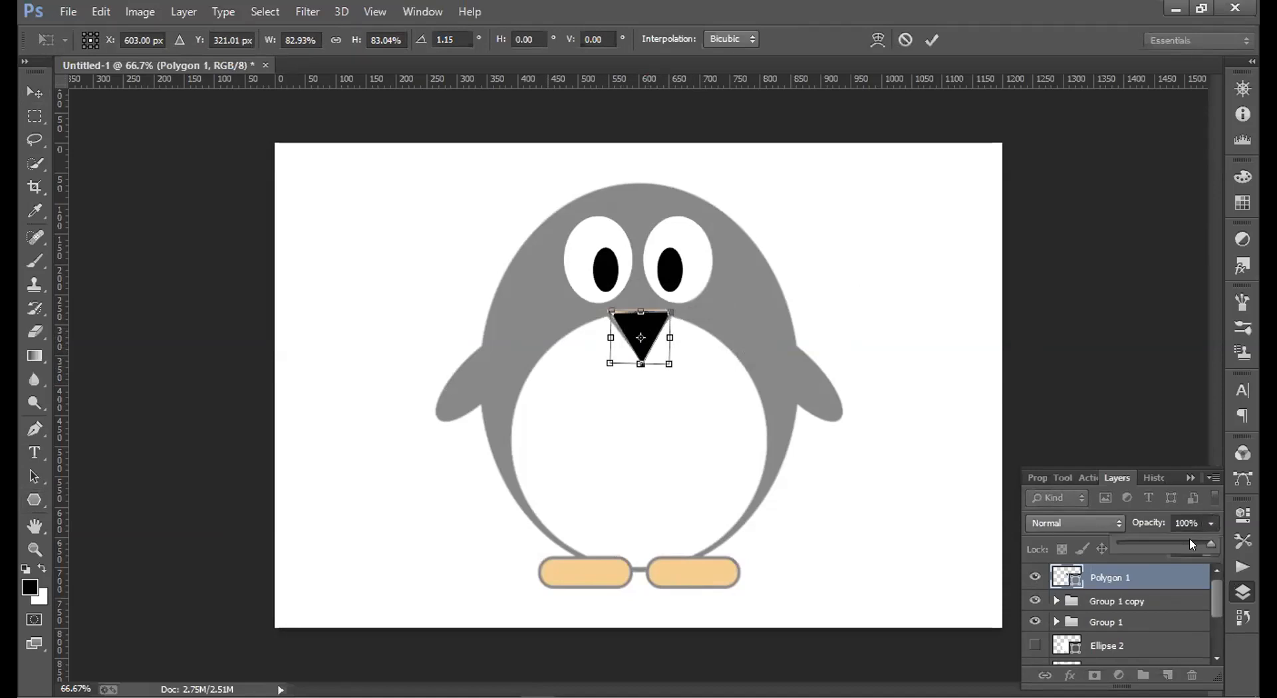
click(1156, 548)
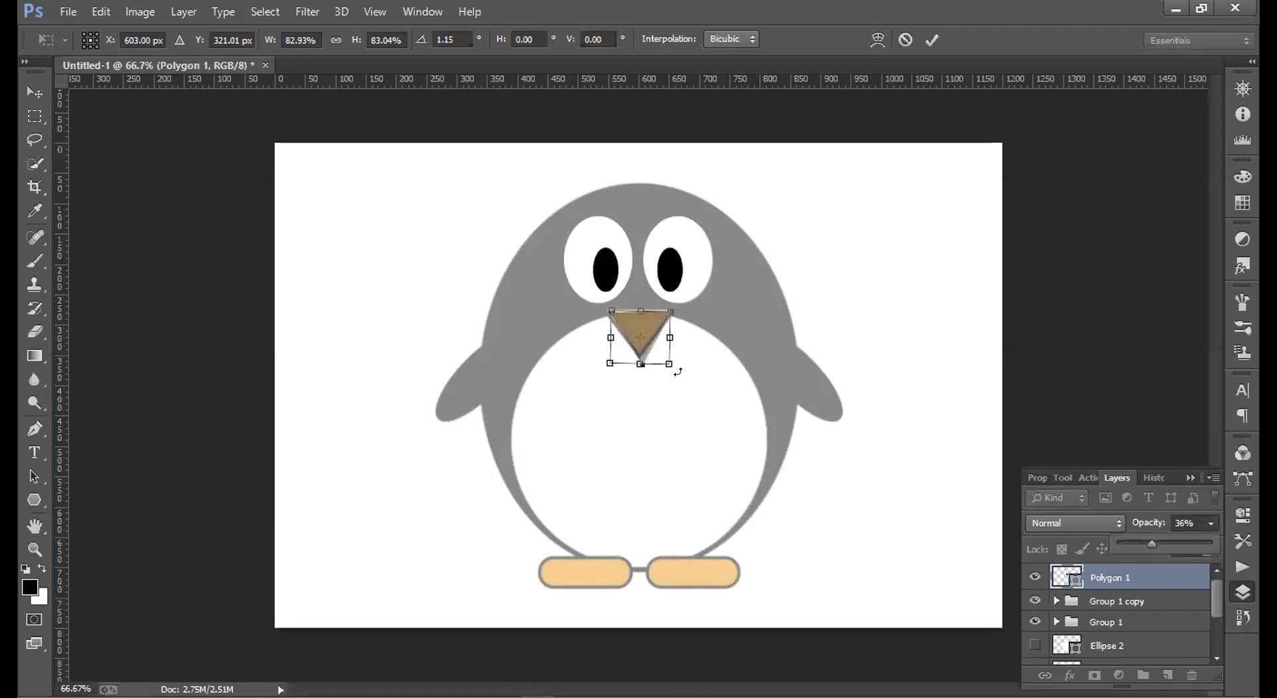
Fit the triangle to the beak at about 87.31% width and 78.89% height, restore 100% opacity, and apply the transformation.
mouse_move(679, 375)
mouse_down()
mouse_move(667, 361)
mouse_move(680, 362)
mouse_up()
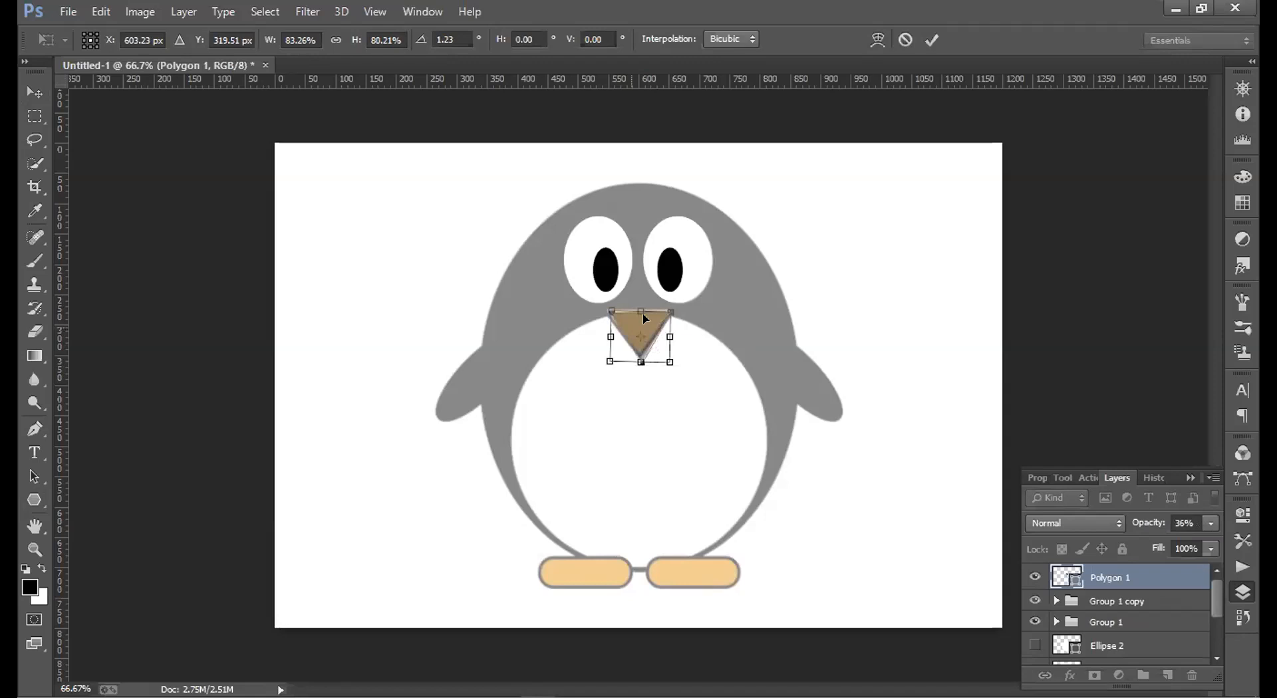
drag(636, 313, 636, 321)
key(Up)
key(Up)
key(Up)
key(Up)
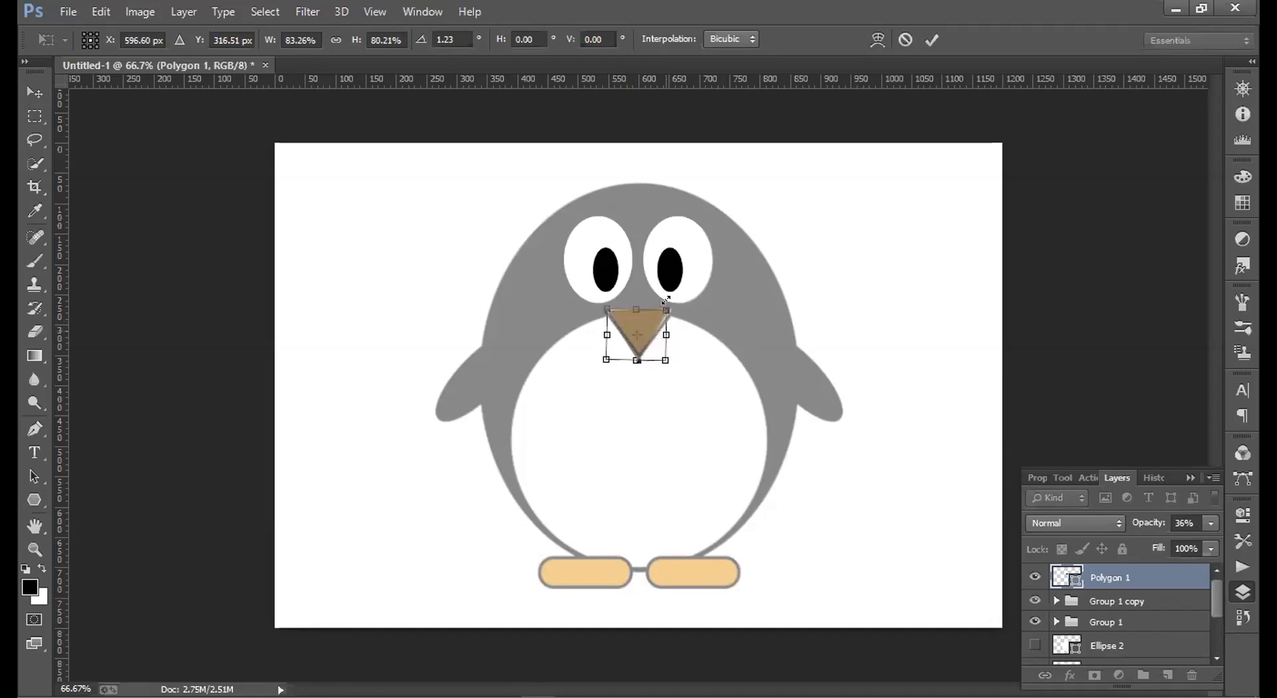
drag(666, 301, 665, 302)
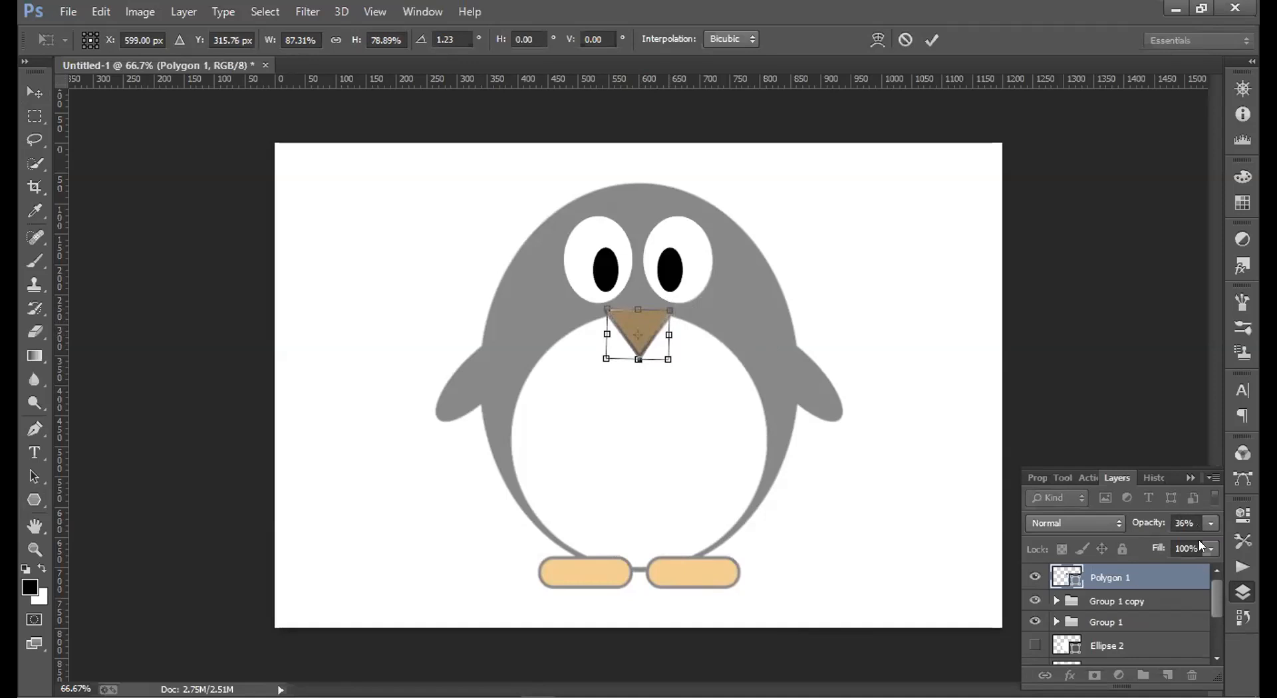
drag(1199, 542, 1226, 546)
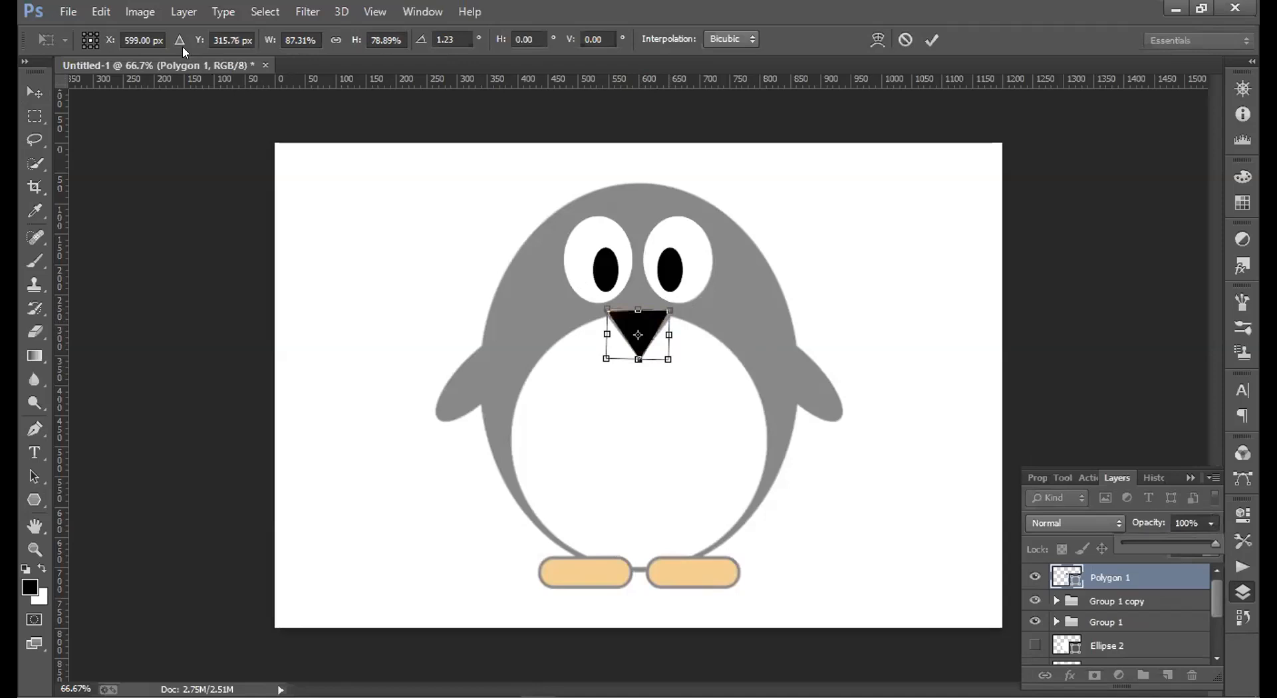
click(33, 501)
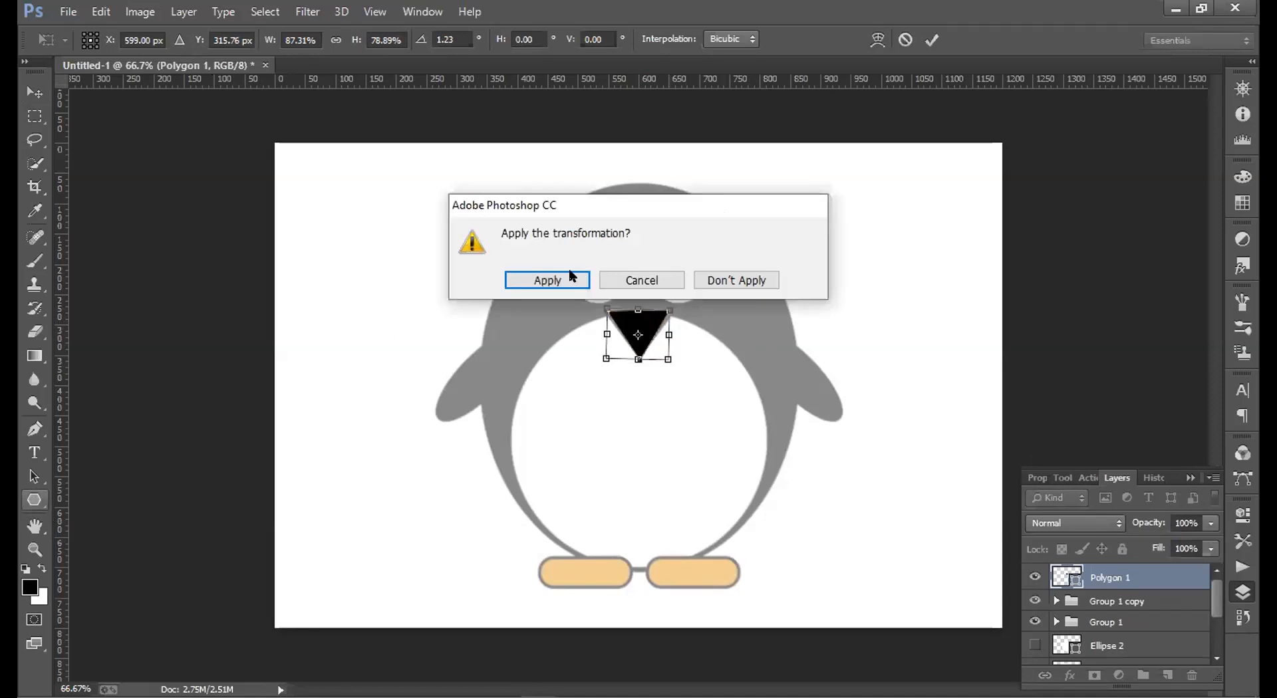
click(572, 283)
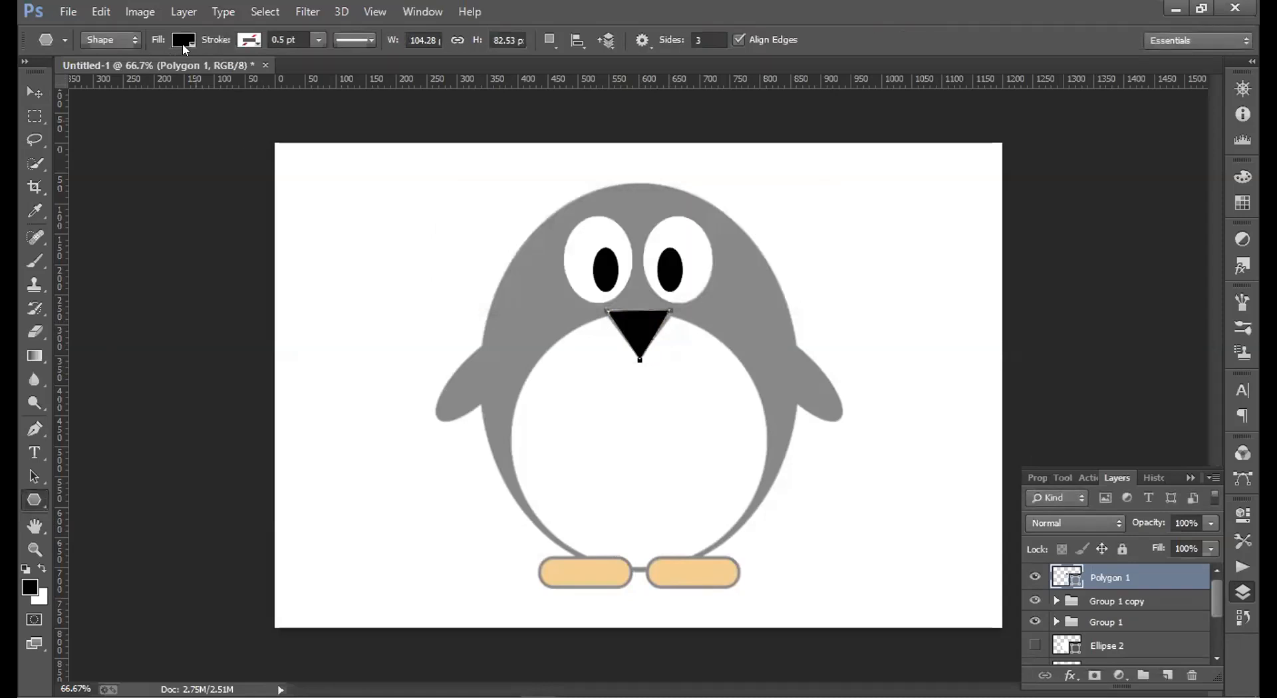
Give the beak triangle an orange fill and a black 4 pt stroke.
click(183, 42)
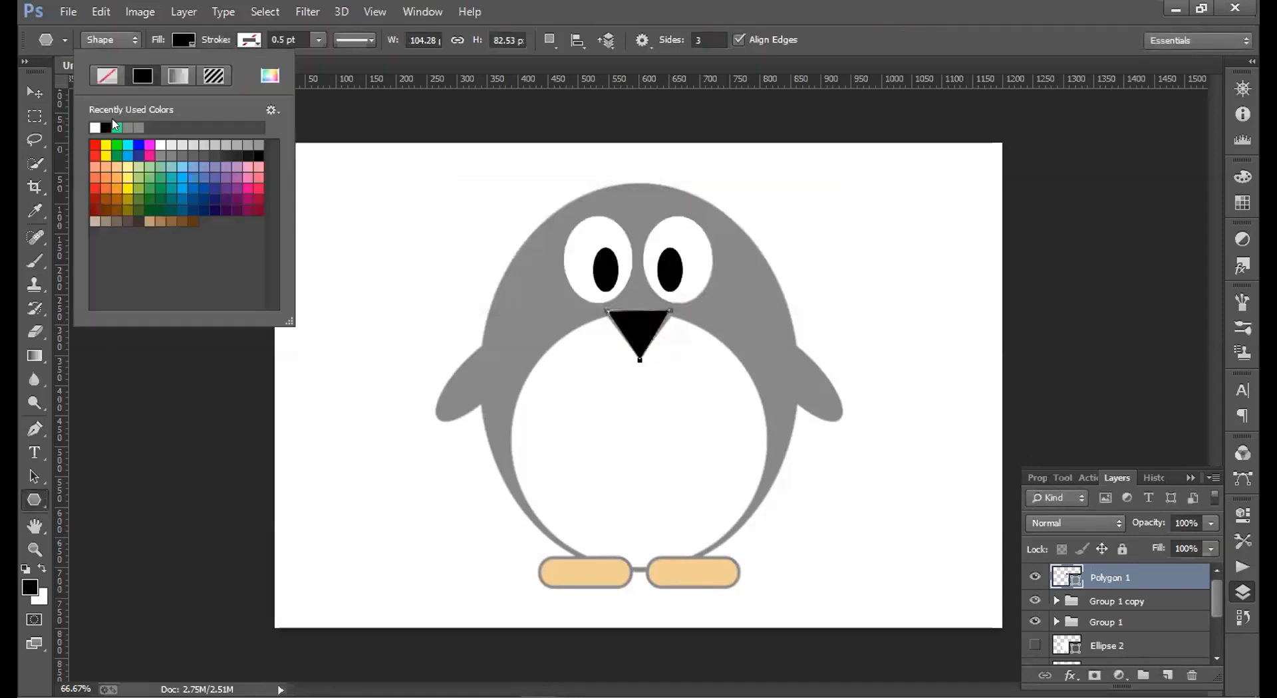
click(111, 174)
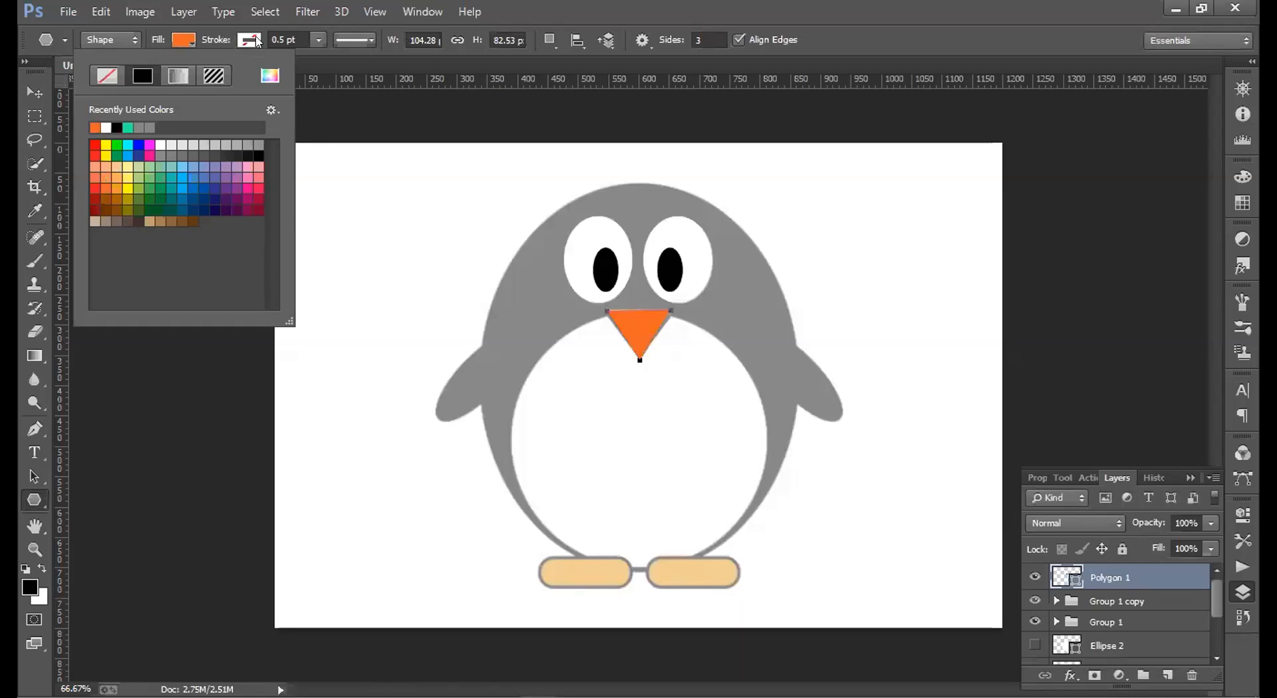
click(193, 127)
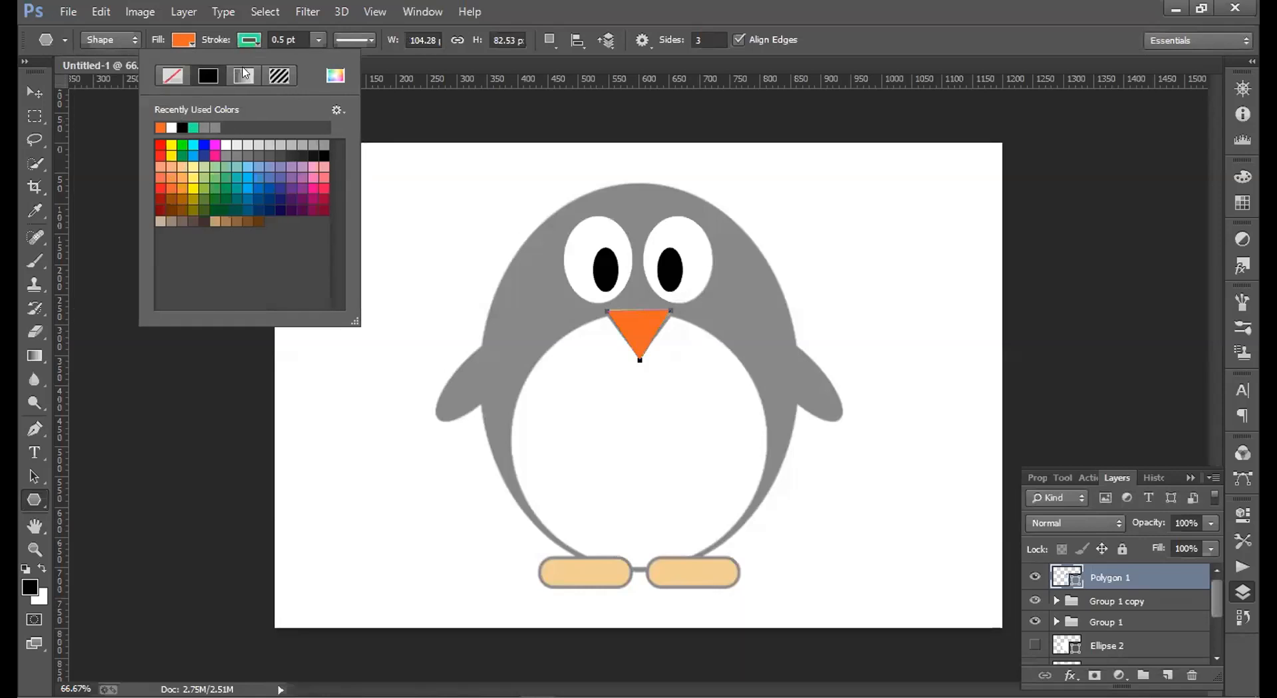
double_click(280, 40)
text(3)
key(Return)
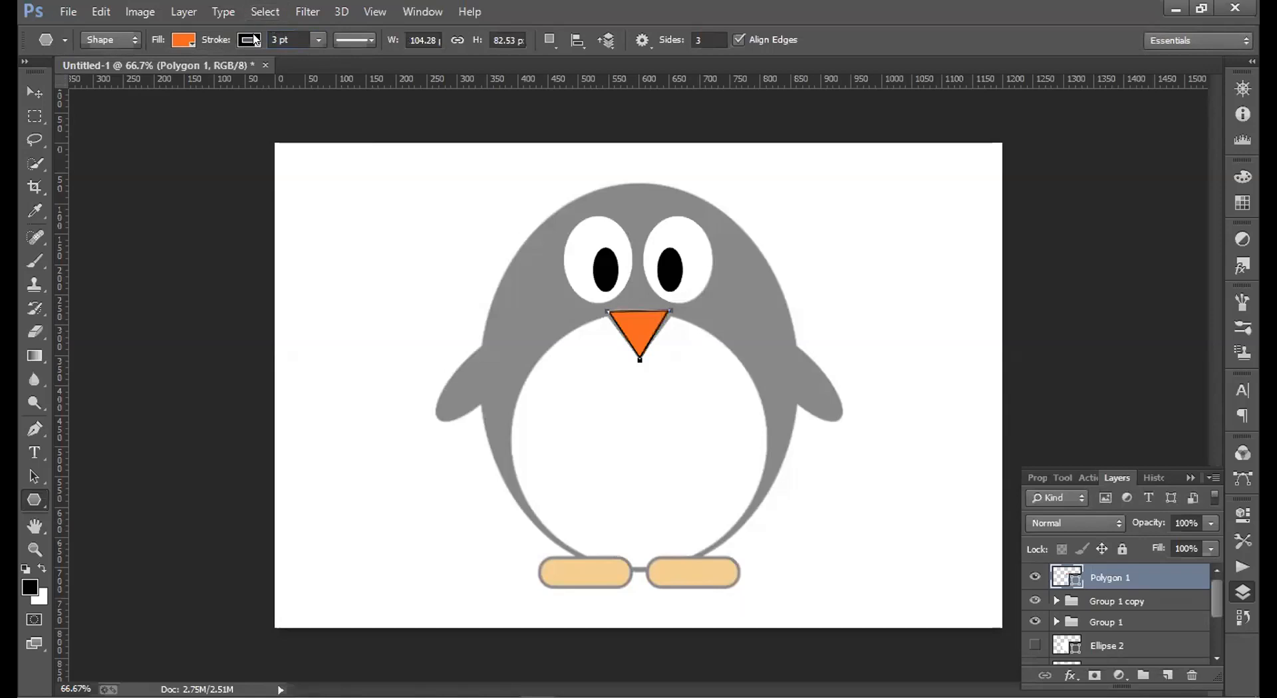
text(4)
key(Return)
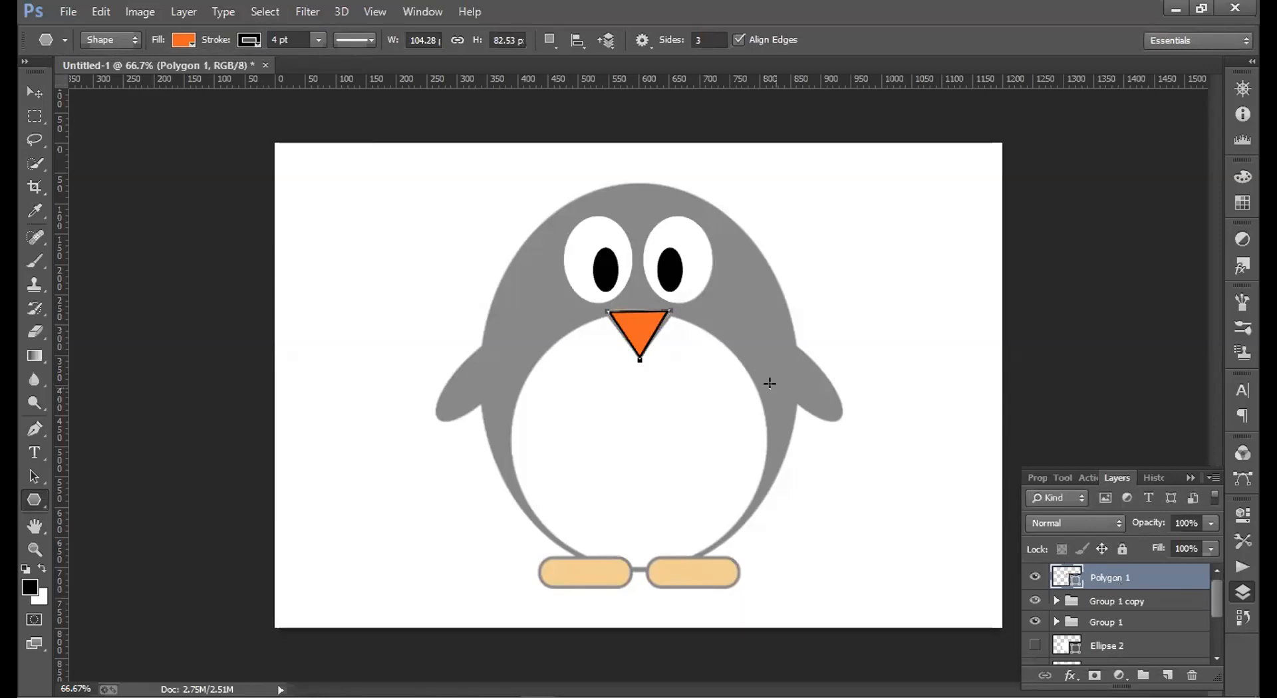
Draw a horizontal ellipse about 161 by 67 px over the penguin's right-hand flipper.
drag(30, 502, 111, 531)
click(111, 531)
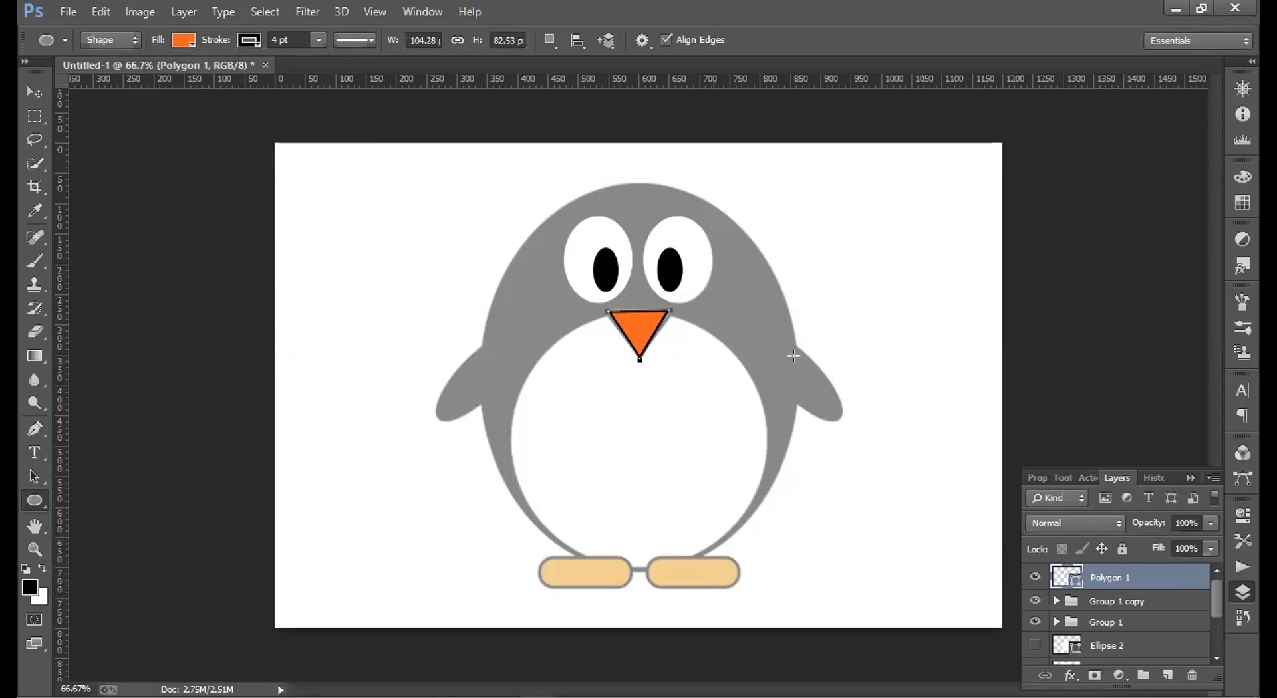
drag(779, 345, 870, 378)
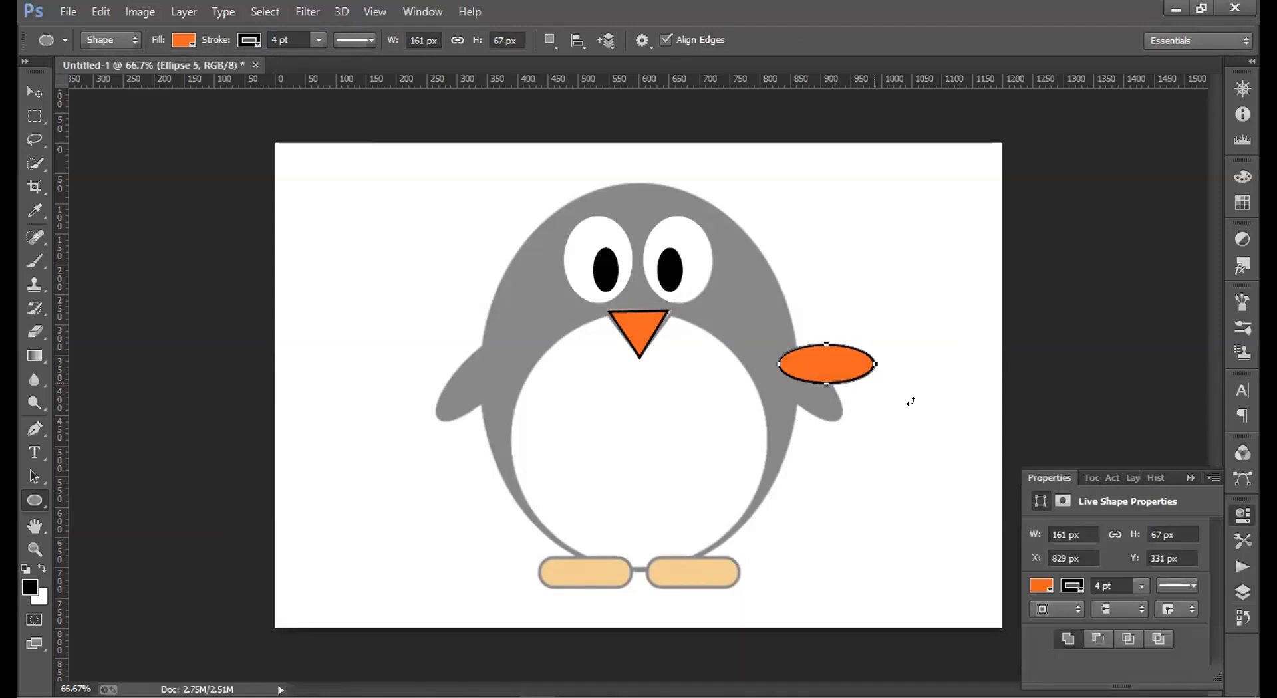
Rotate the flipper ellipse about 45.66°, fit it over the faded right-hand flipper, and apply the transformation as a regular path.
key(ctrl+t)
drag(867, 431, 822, 397)
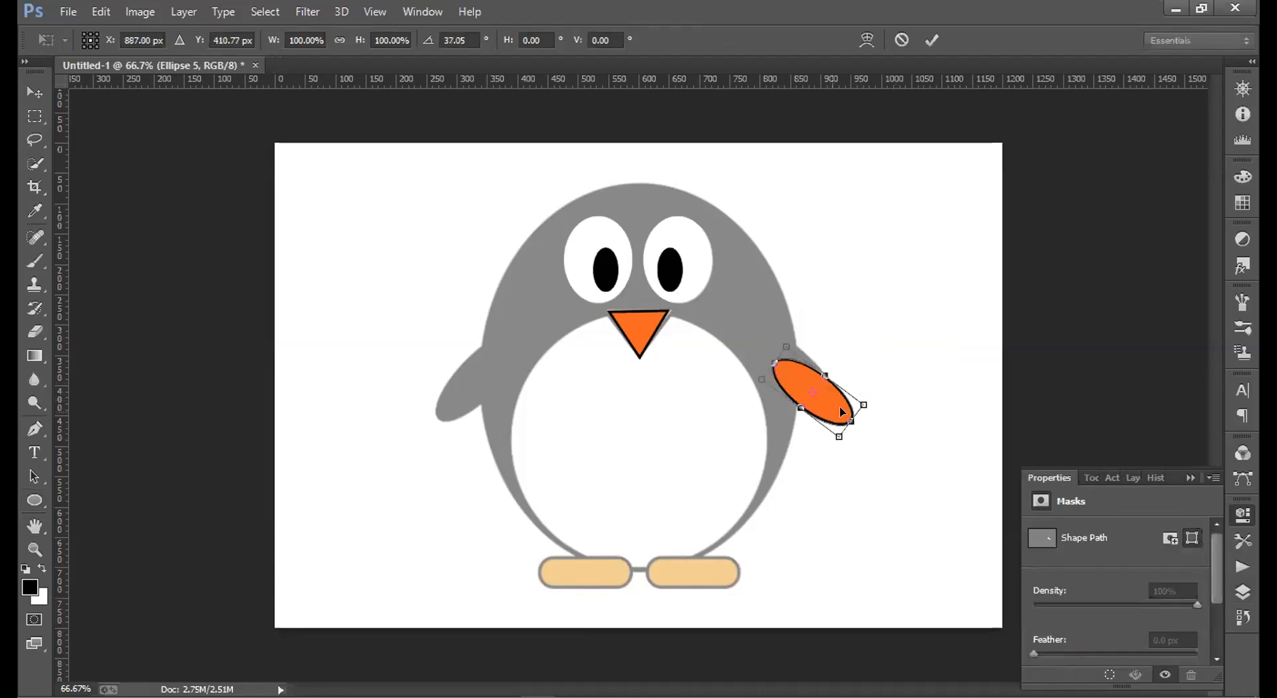
drag(855, 471, 838, 475)
mouse_move(827, 421)
mouse_down()
mouse_move(832, 400)
mouse_move(850, 415)
mouse_move(833, 449)
mouse_move(825, 419)
mouse_up()
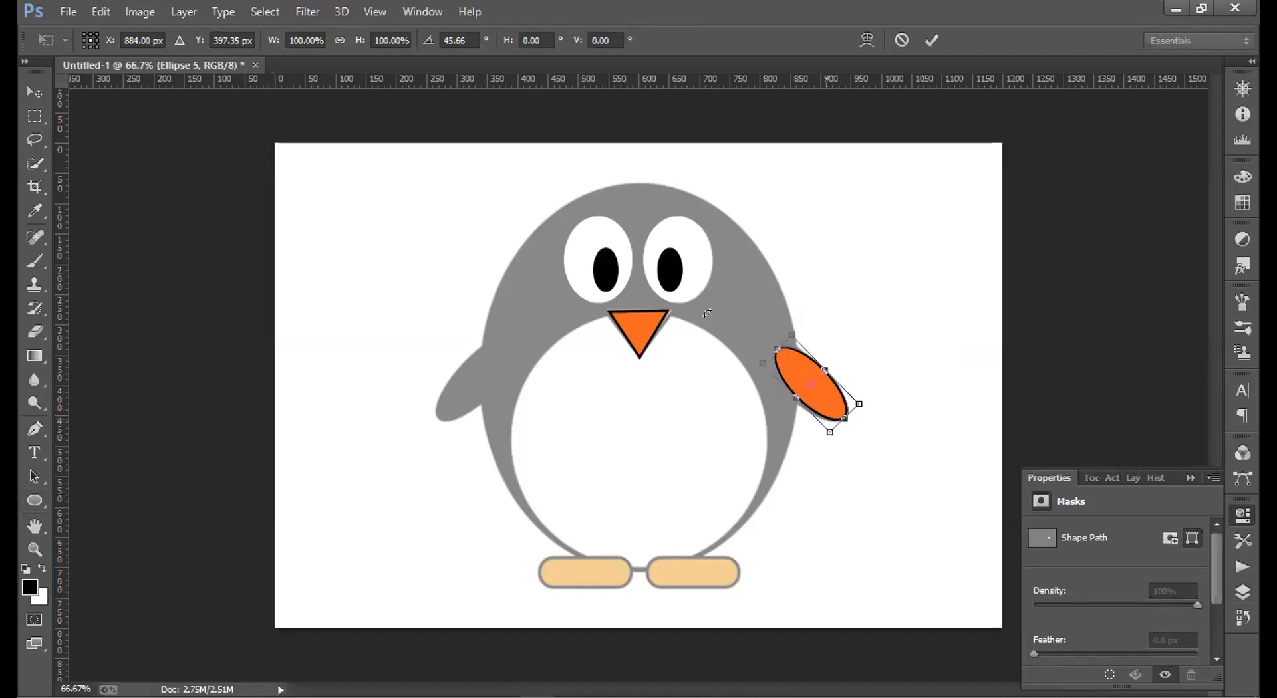
key(u)
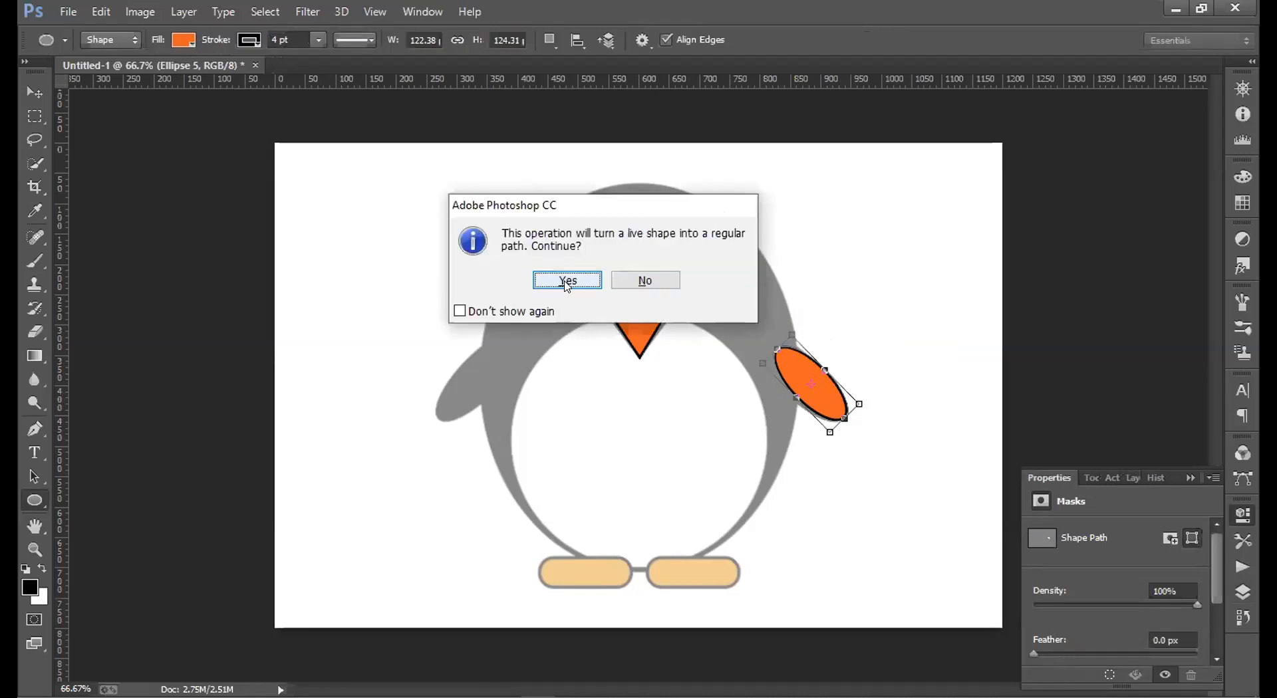
click(566, 283)
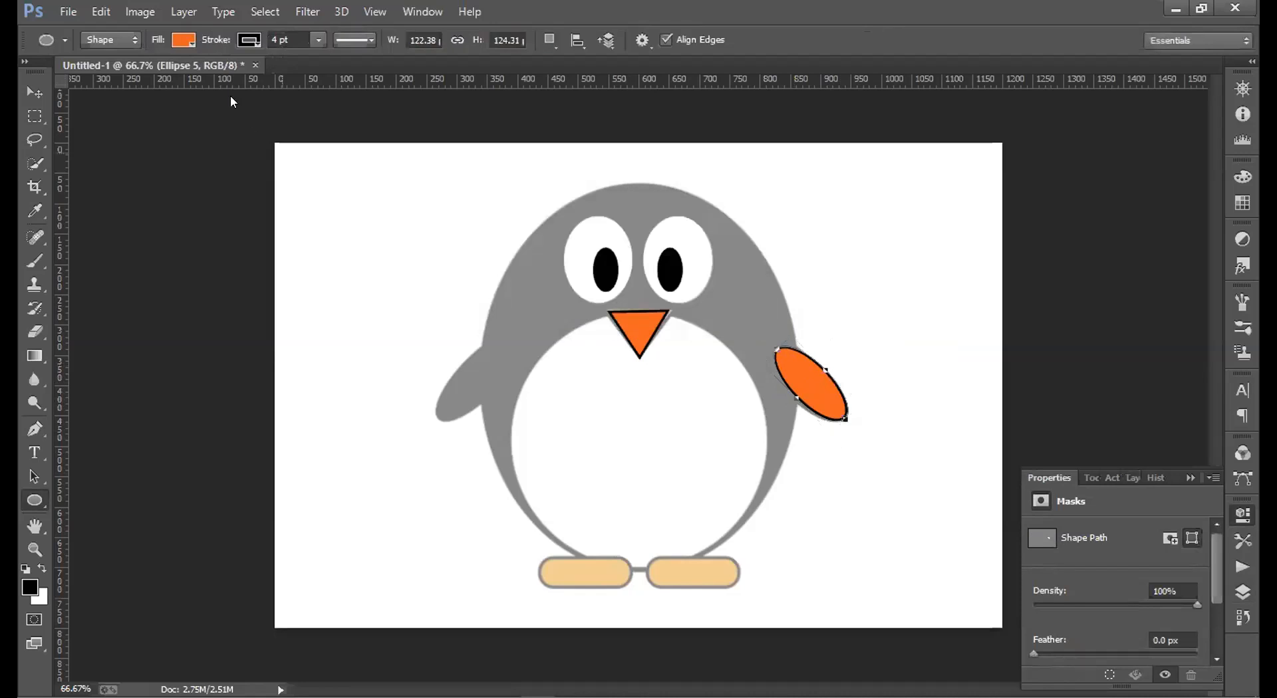
Give the flipper ellipse a black fill and no stroke.
click(188, 42)
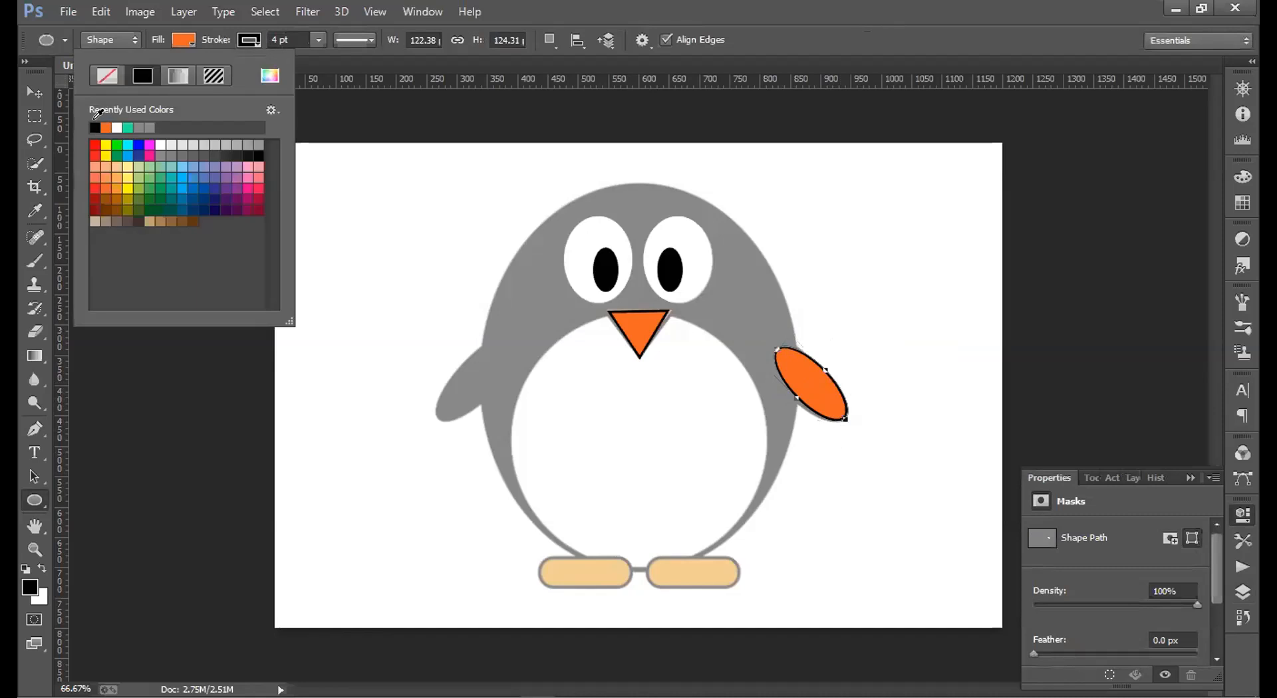
click(95, 127)
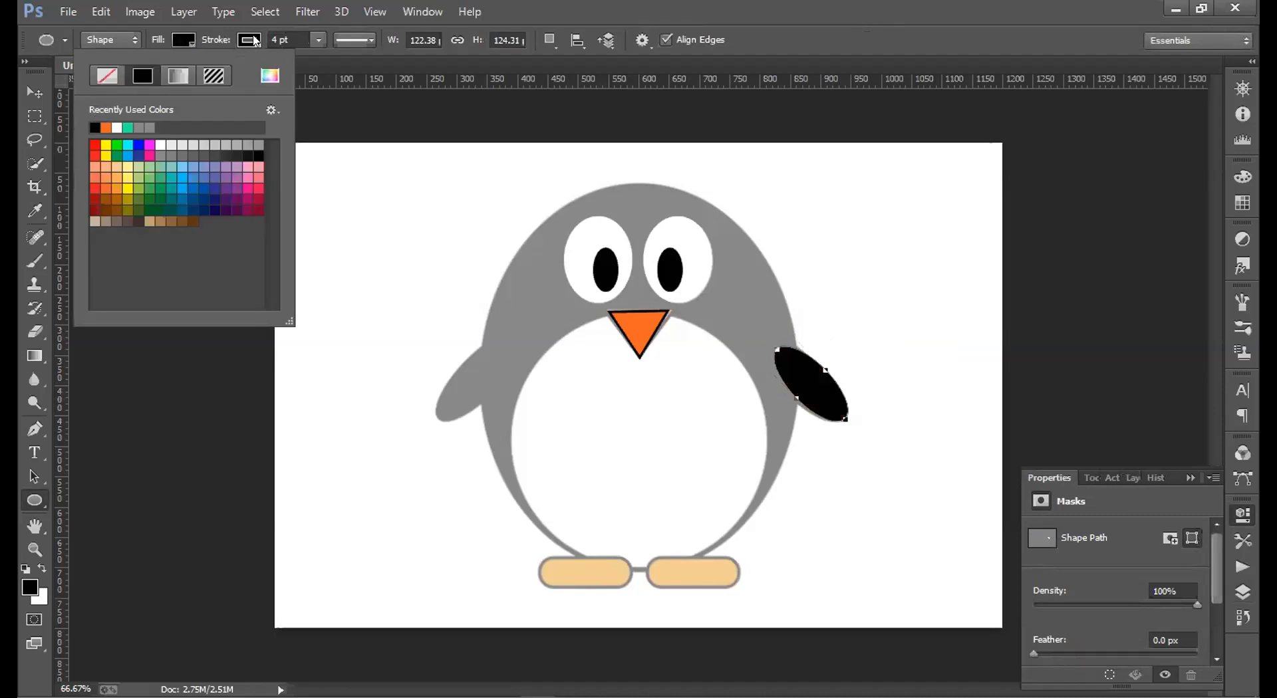
click(250, 40)
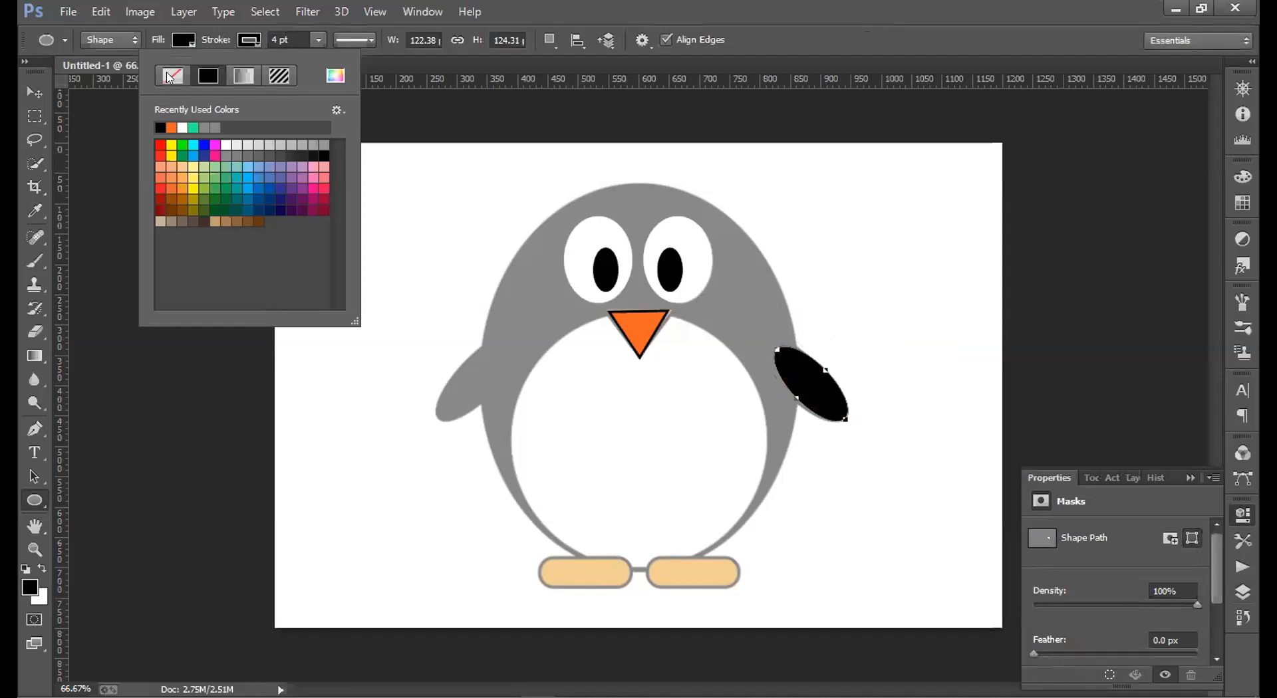
click(171, 77)
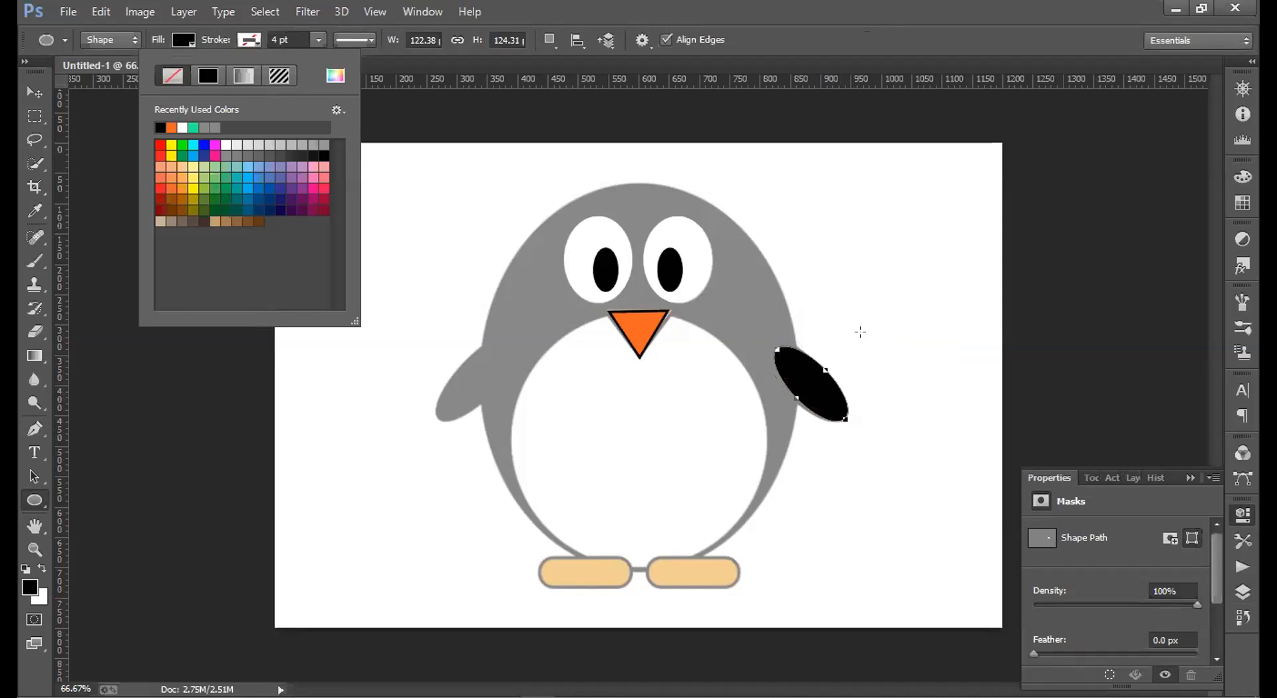
click(731, 258)
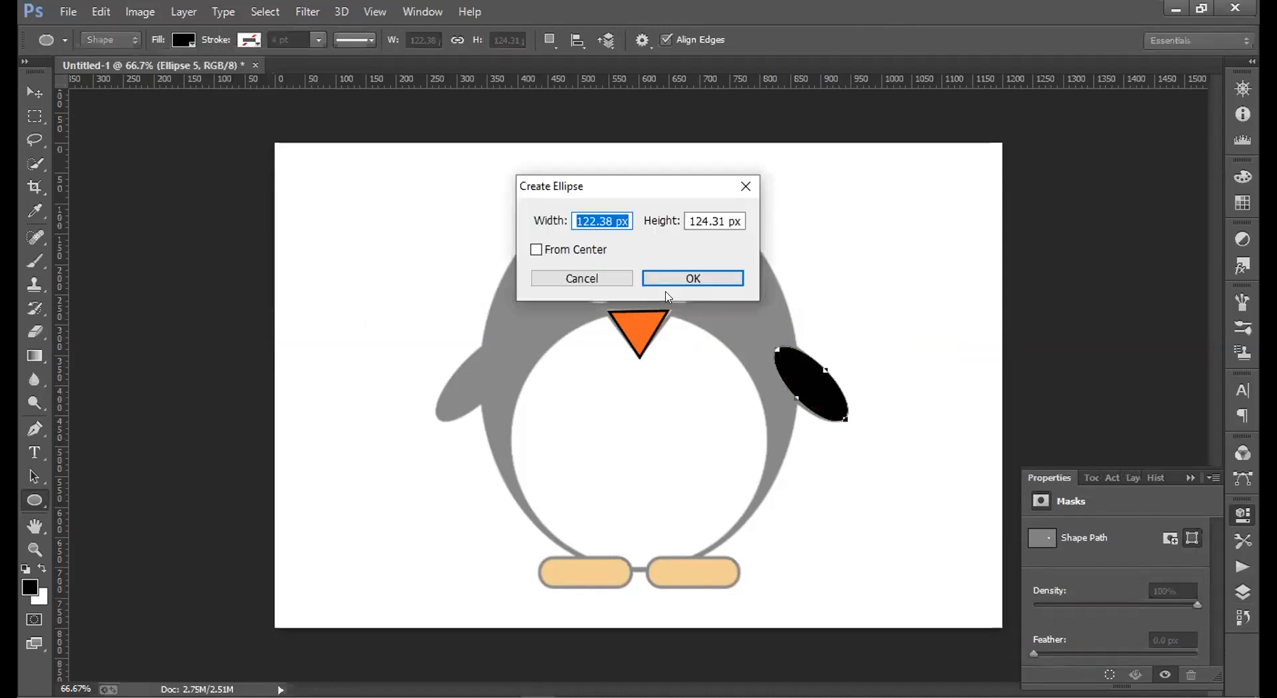
click(622, 284)
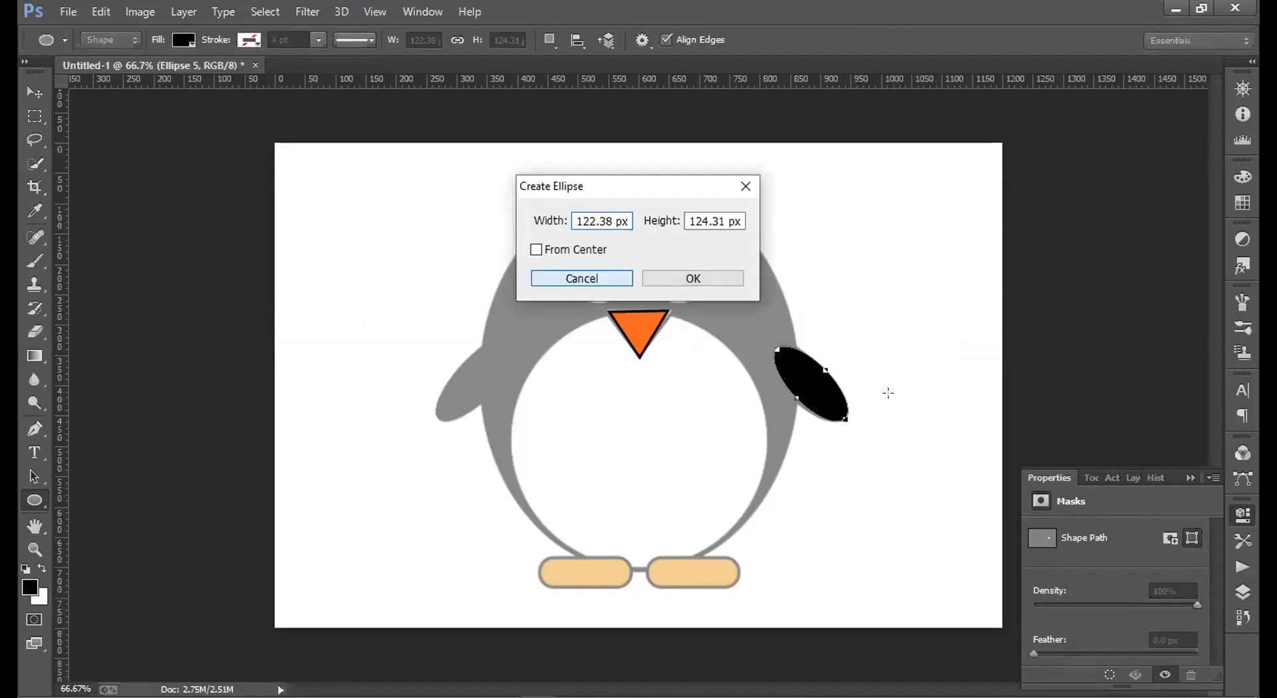
Duplicate the black flipper ellipse and place the copy beside the penguin's left-hand flipper.
click(1133, 479)
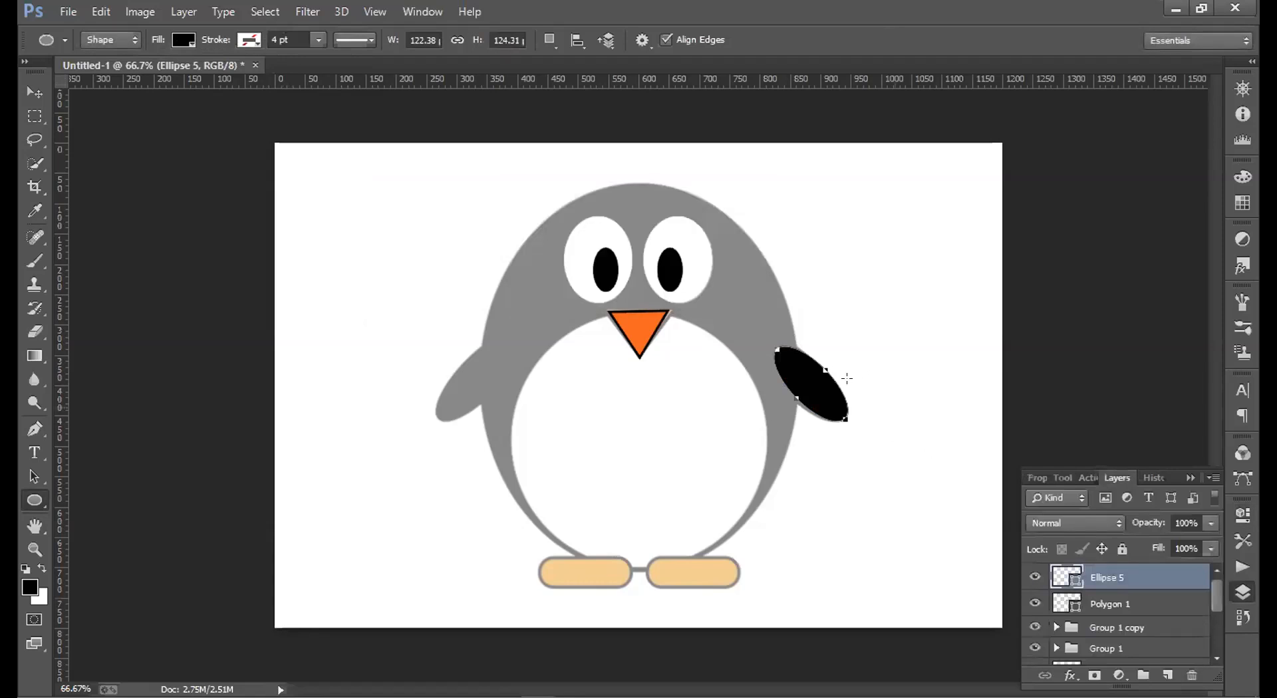
key(alt)
key(alt+bracketleft)
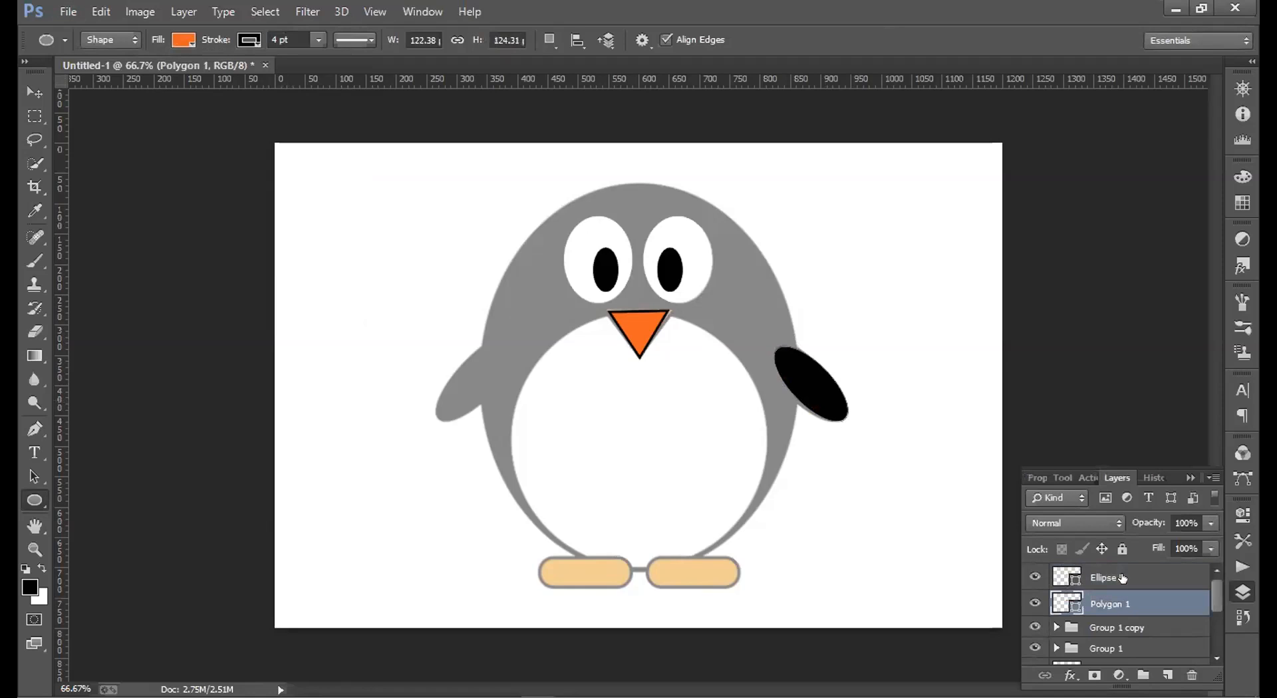
key(alt+bracketright)
key(v)
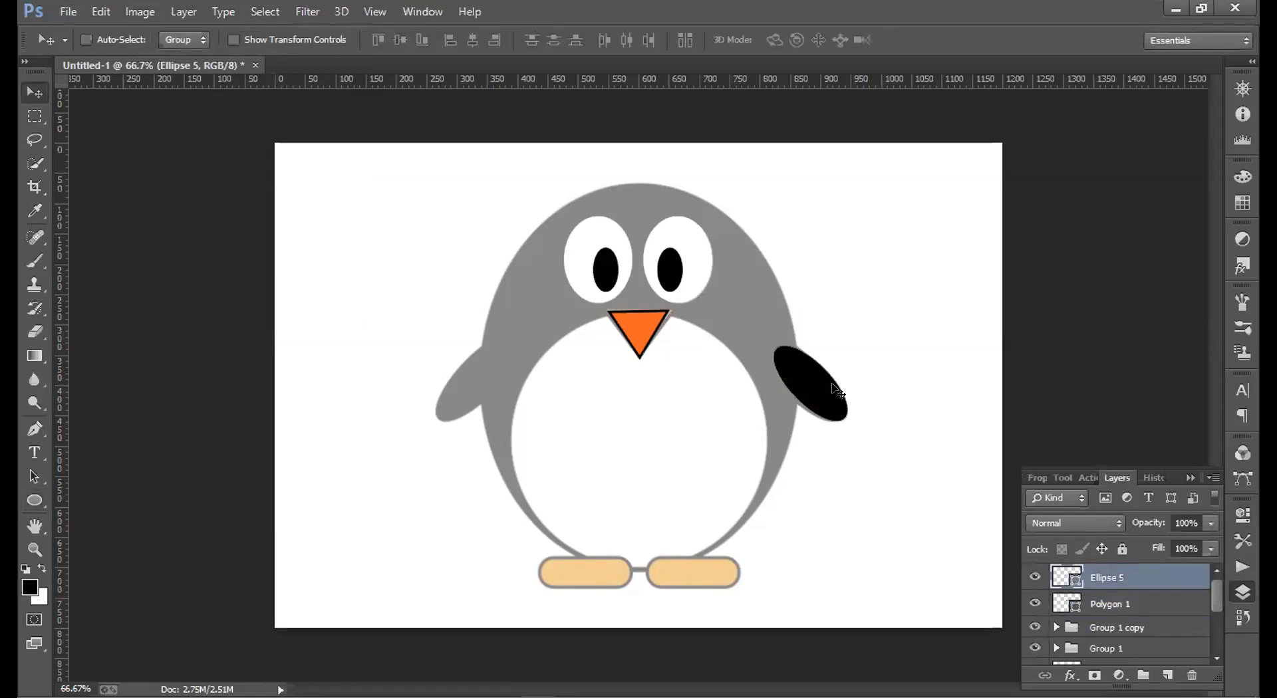
drag(835, 388, 522, 413)
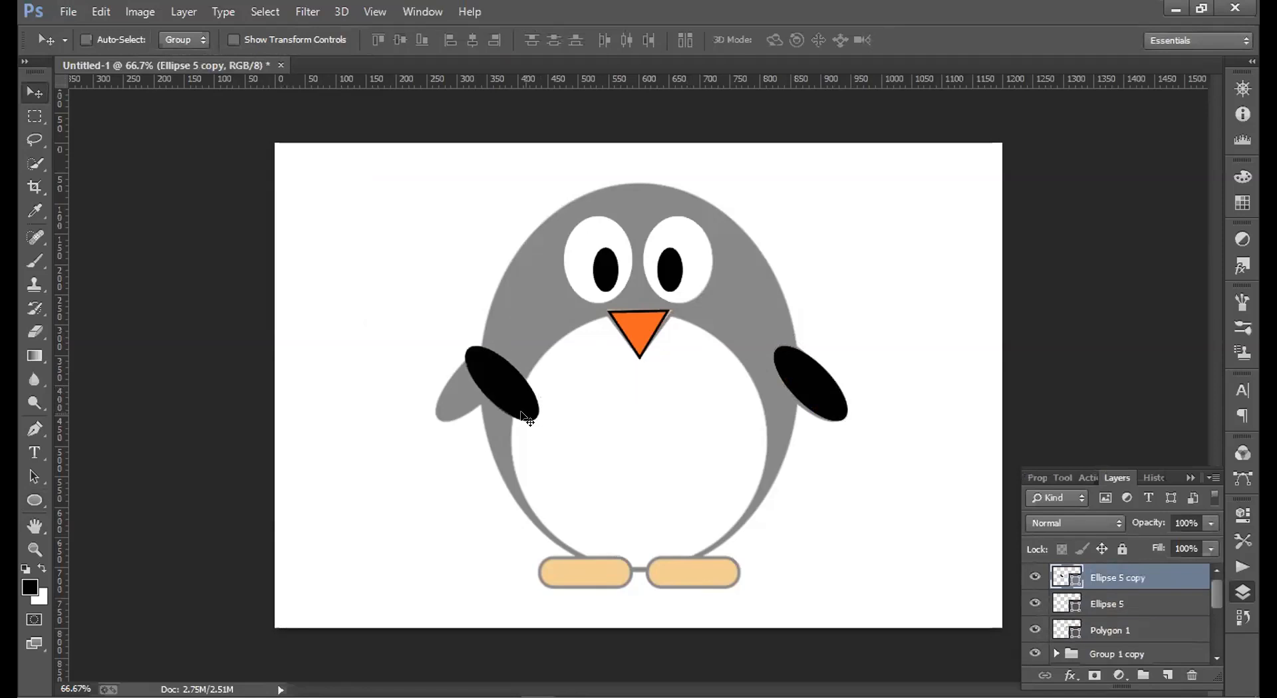
Flip the flipper copy horizontally, move it about 61 px outward over the faded left-hand flipper, and apply the transformation.
key(ctrl+t)
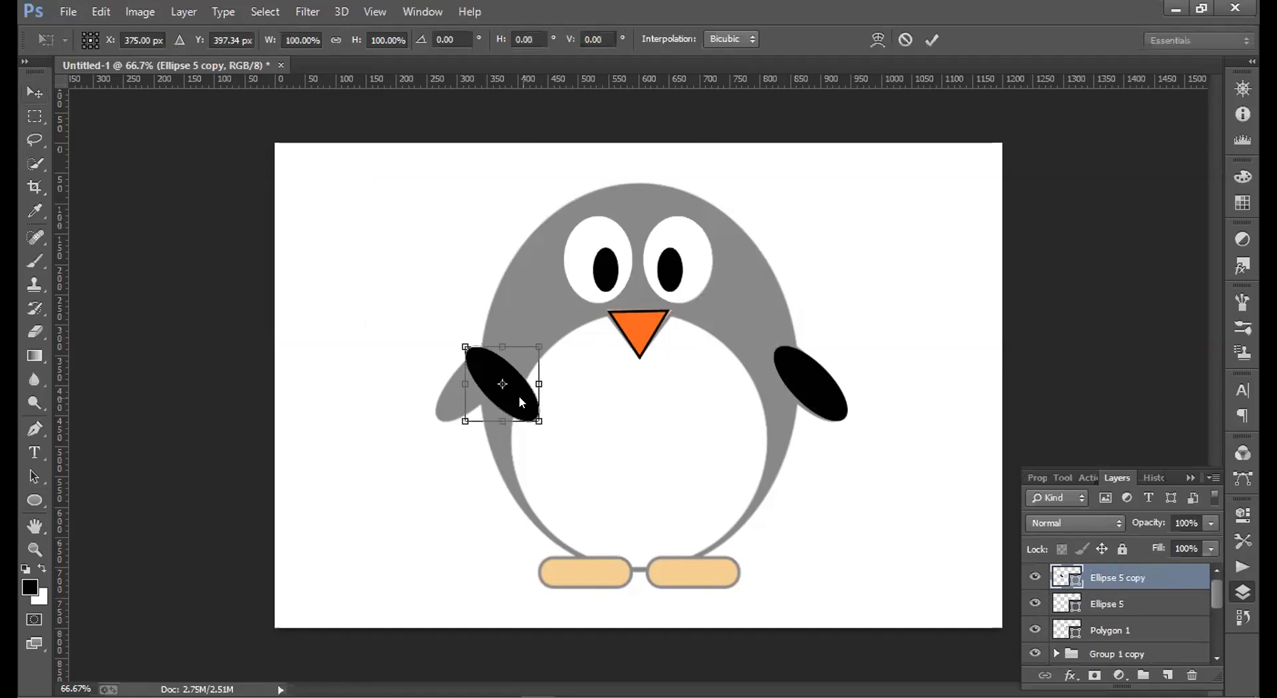
right_click(519, 396)
click(593, 362)
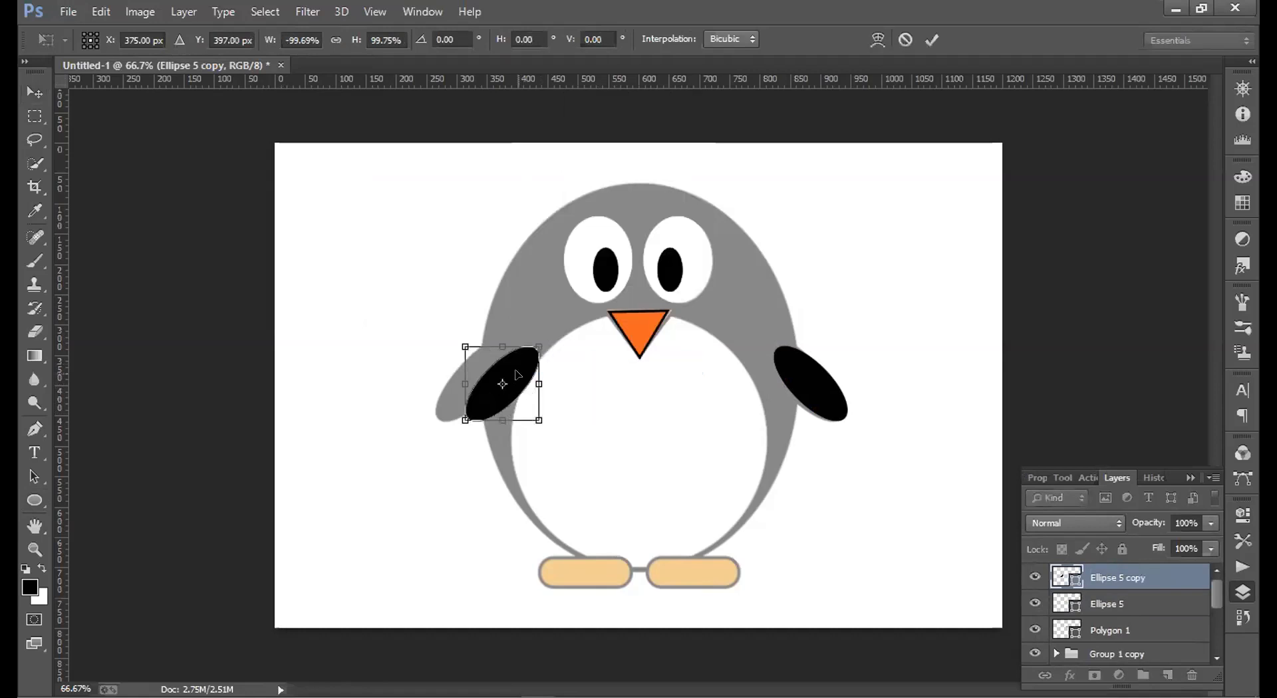
drag(500, 379, 478, 371)
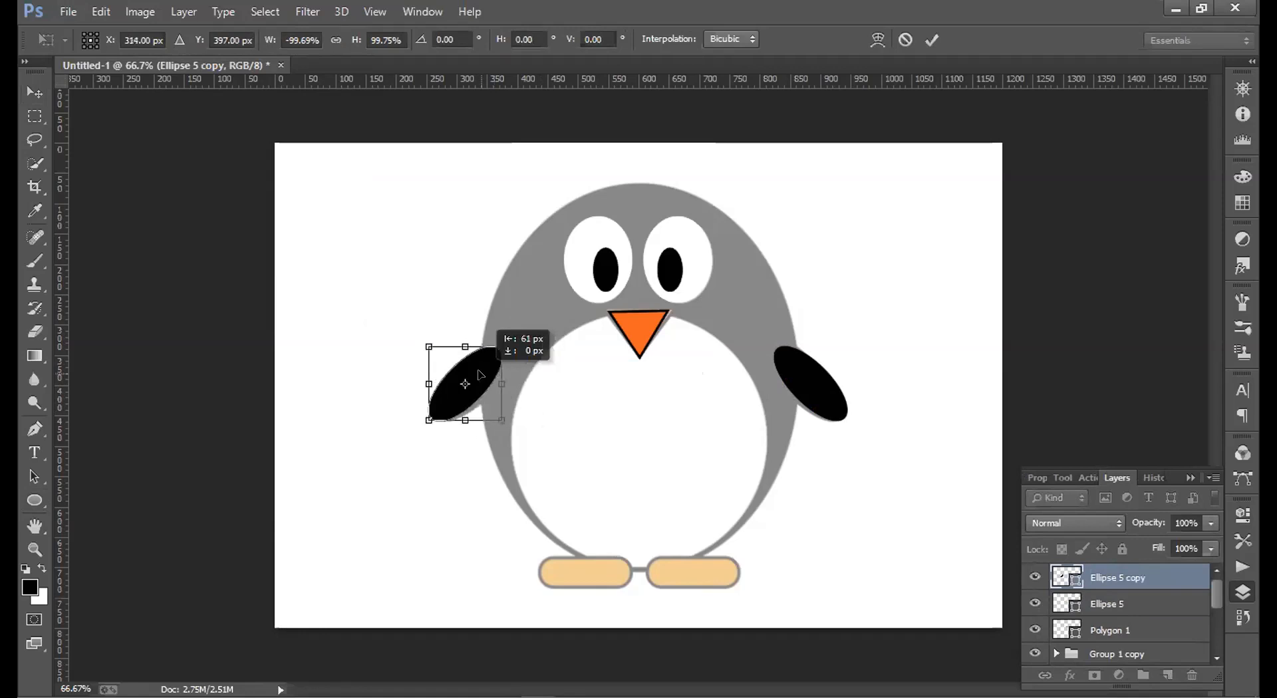
key(Return)
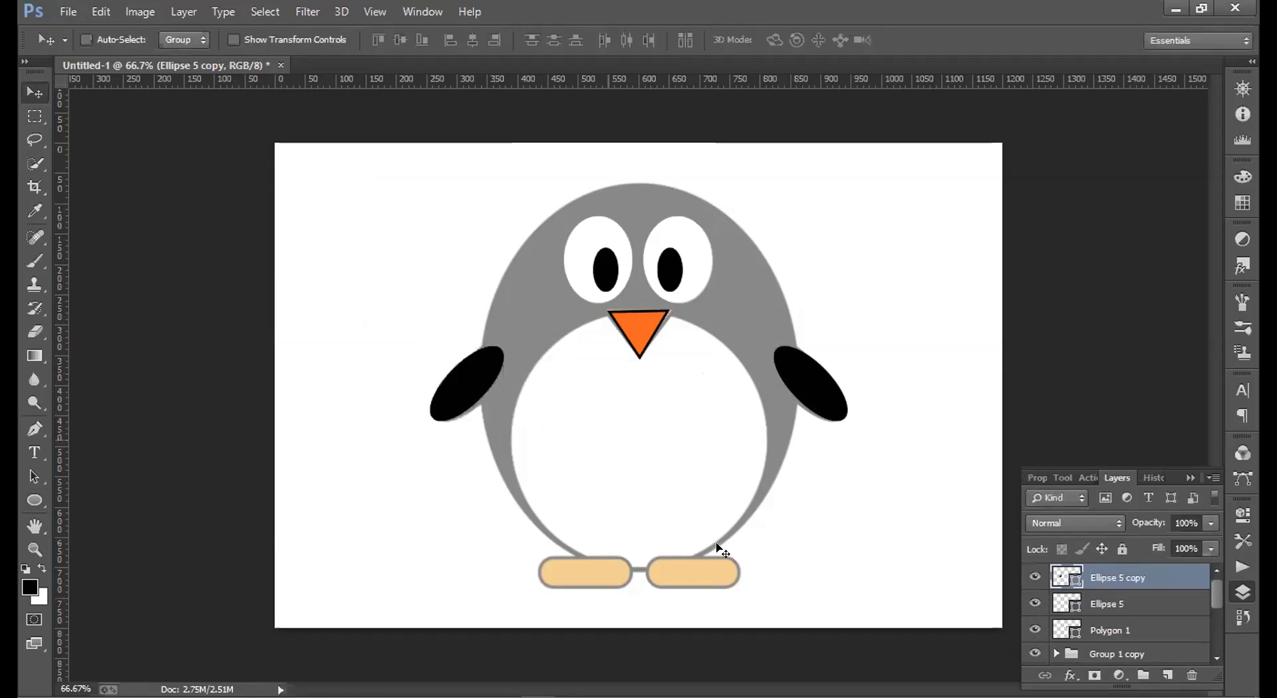
Draw a rounded rectangle about 146 by 43 px with a 10 px radius over the penguin's left-hand foot.
click(38, 502)
right_click(38, 502)
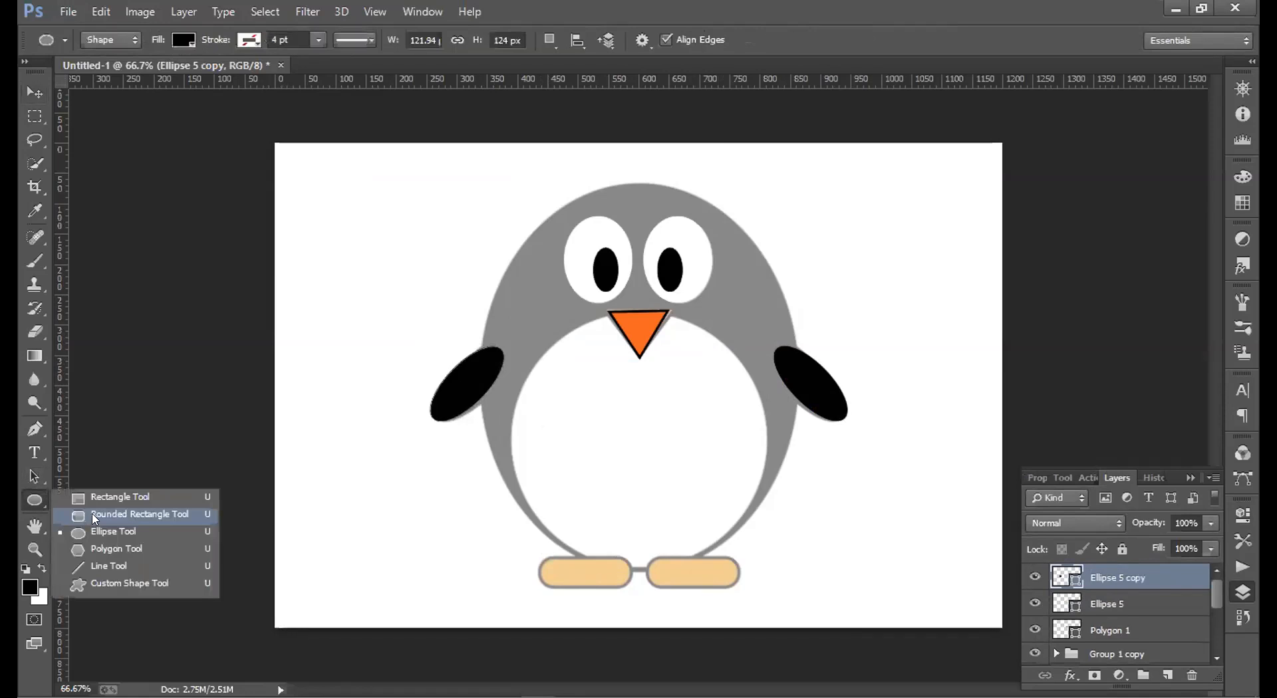
click(94, 516)
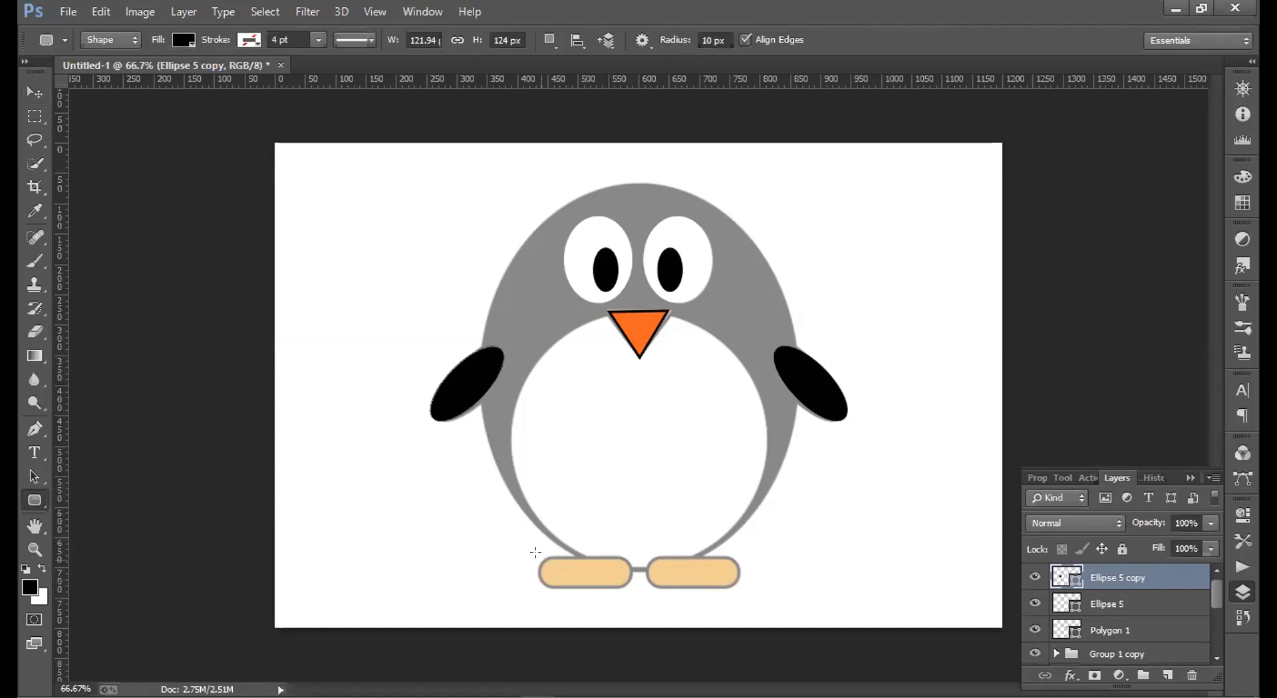
drag(622, 580, 628, 580)
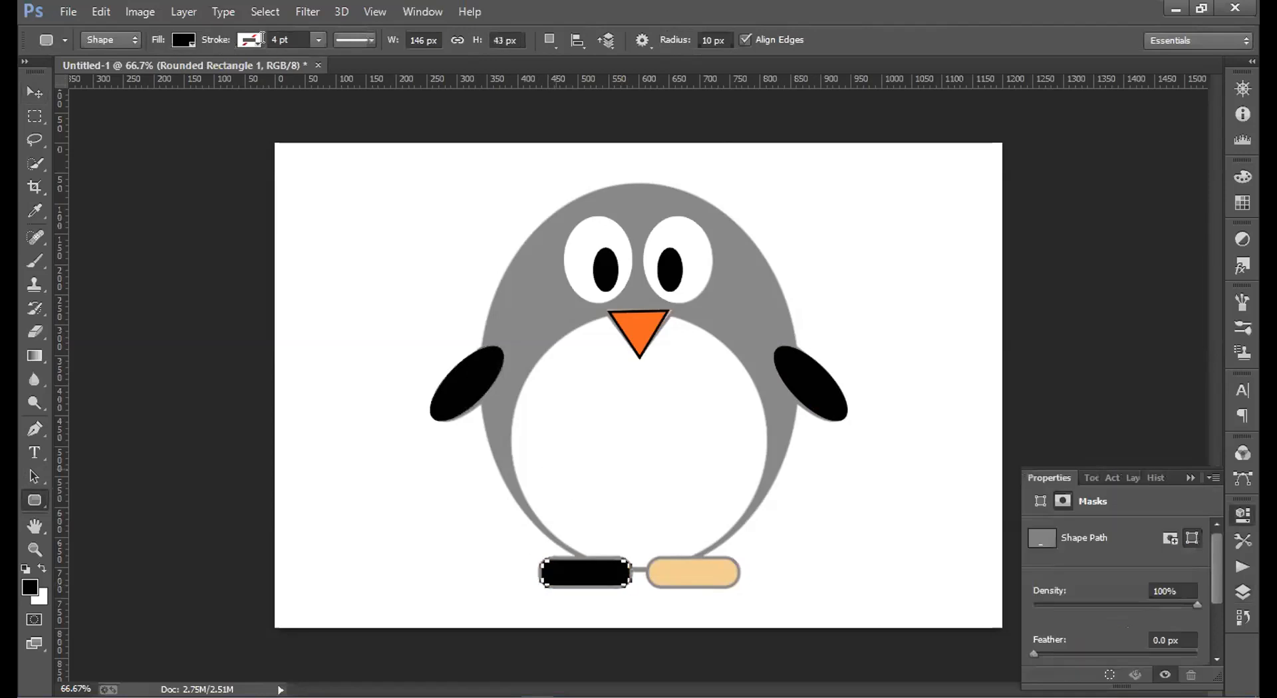
Give the foot rectangle an orange fill and a black stroke of 4.38 pt.
click(185, 40)
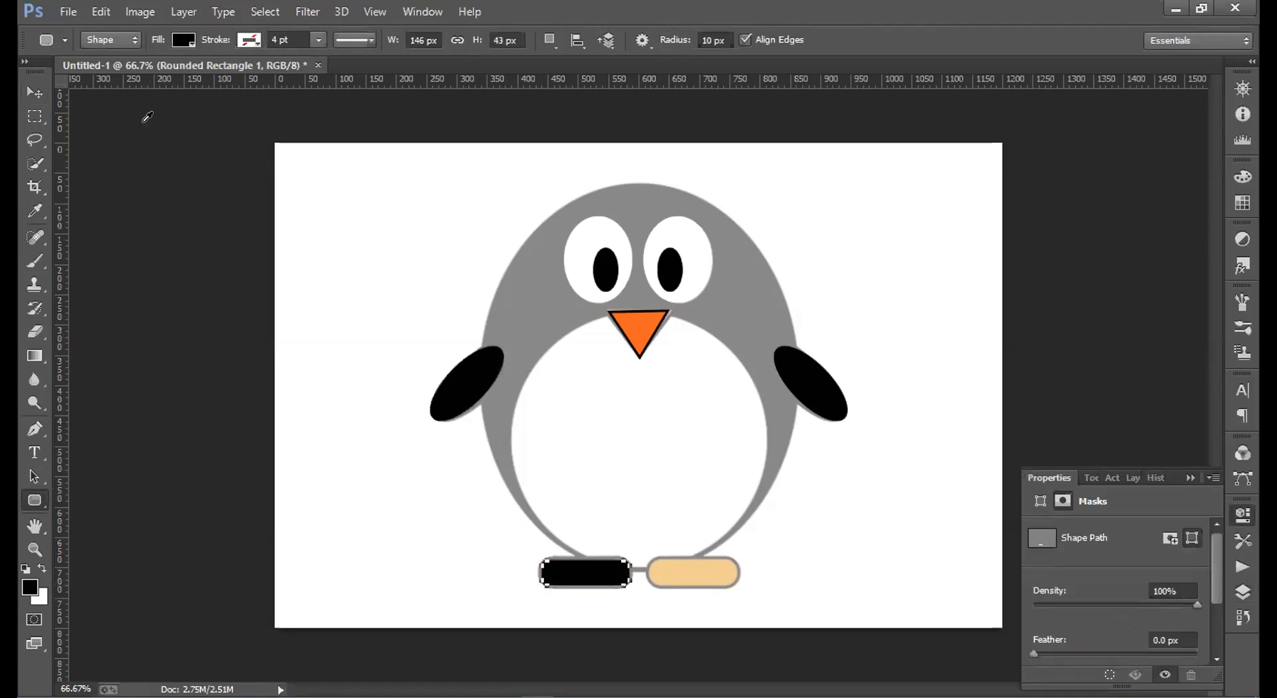
click(95, 127)
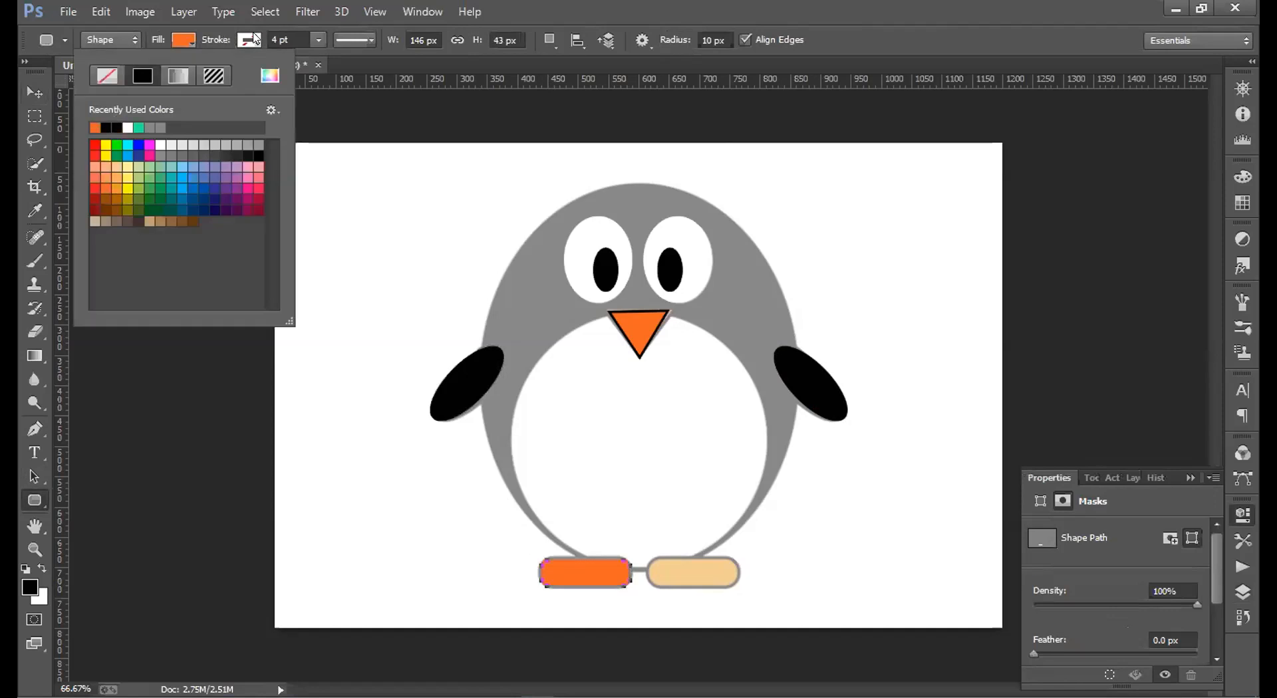
click(252, 40)
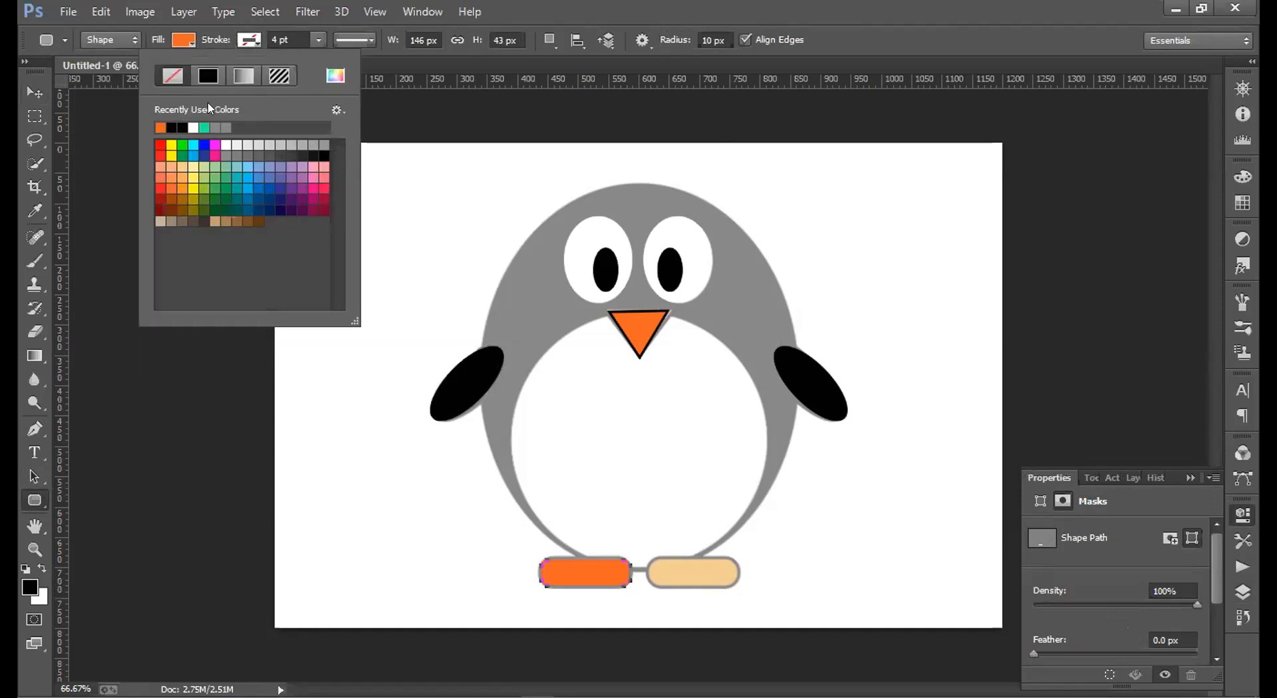
click(182, 125)
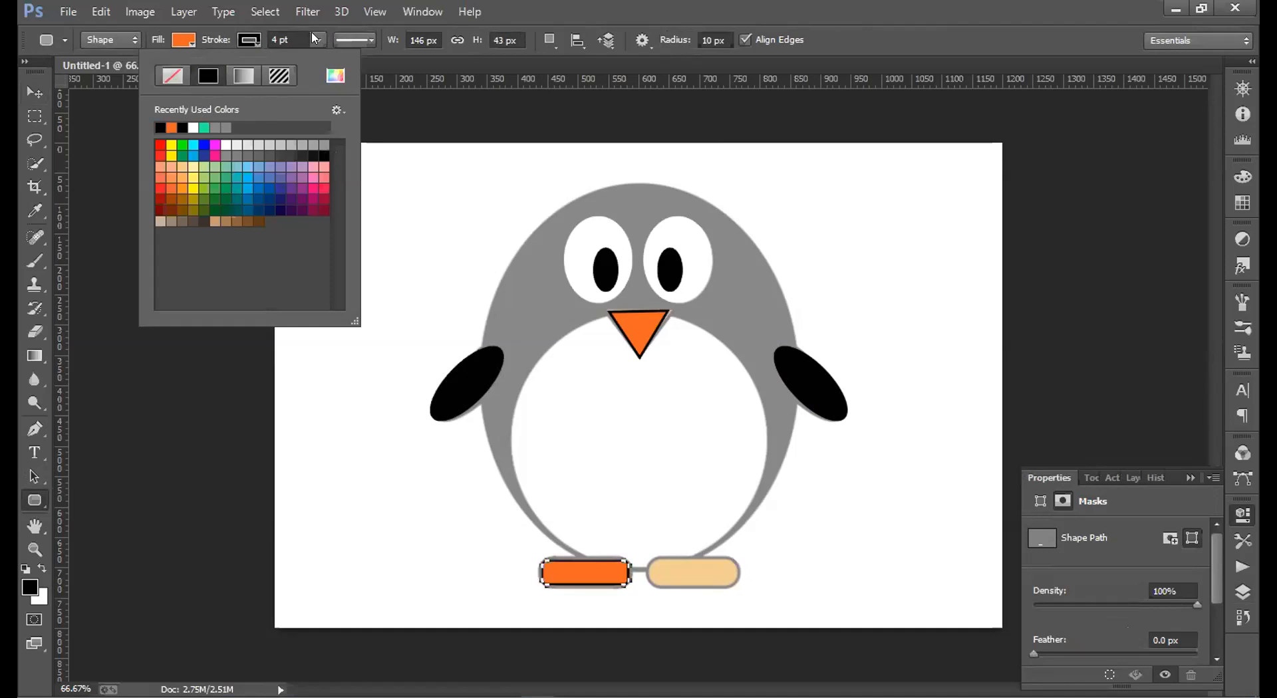
click(318, 40)
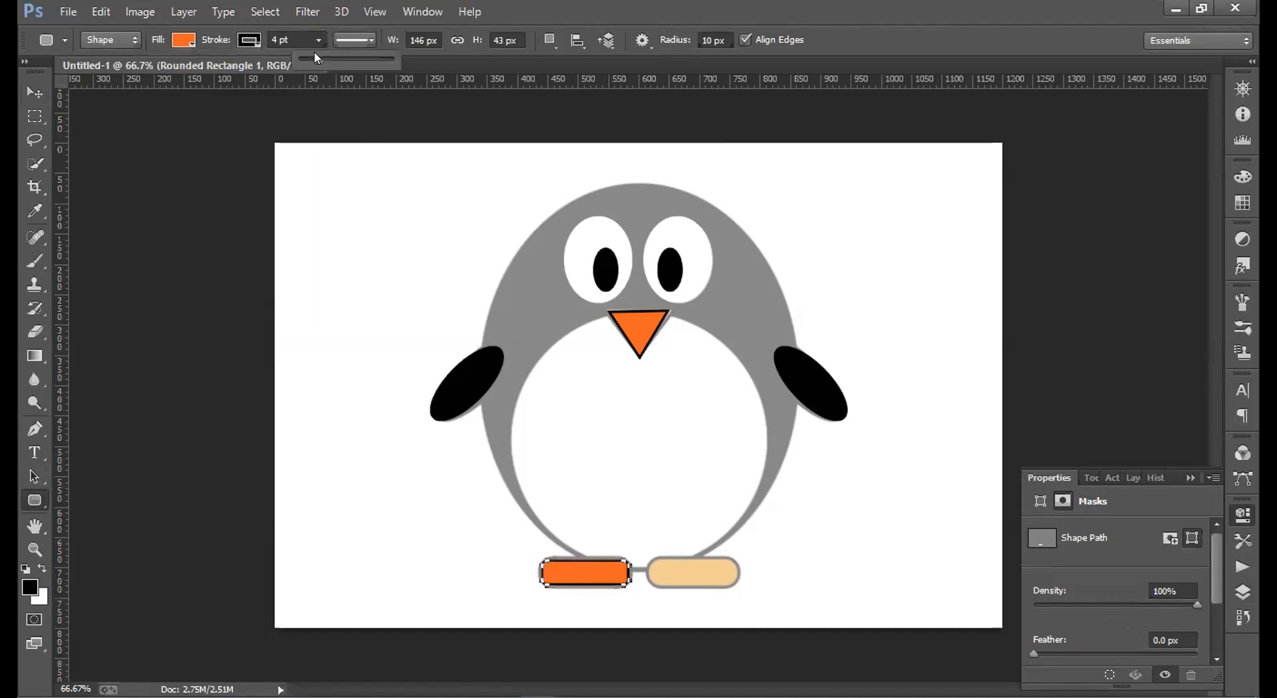
click(331, 58)
drag(330, 58, 319, 57)
Scale the Rounded Rectangle 1 layer to about 108.90% width and 125.58% height over the left-hand foot, apply it, and keep that layer selected.
click(1129, 603)
click(1131, 573)
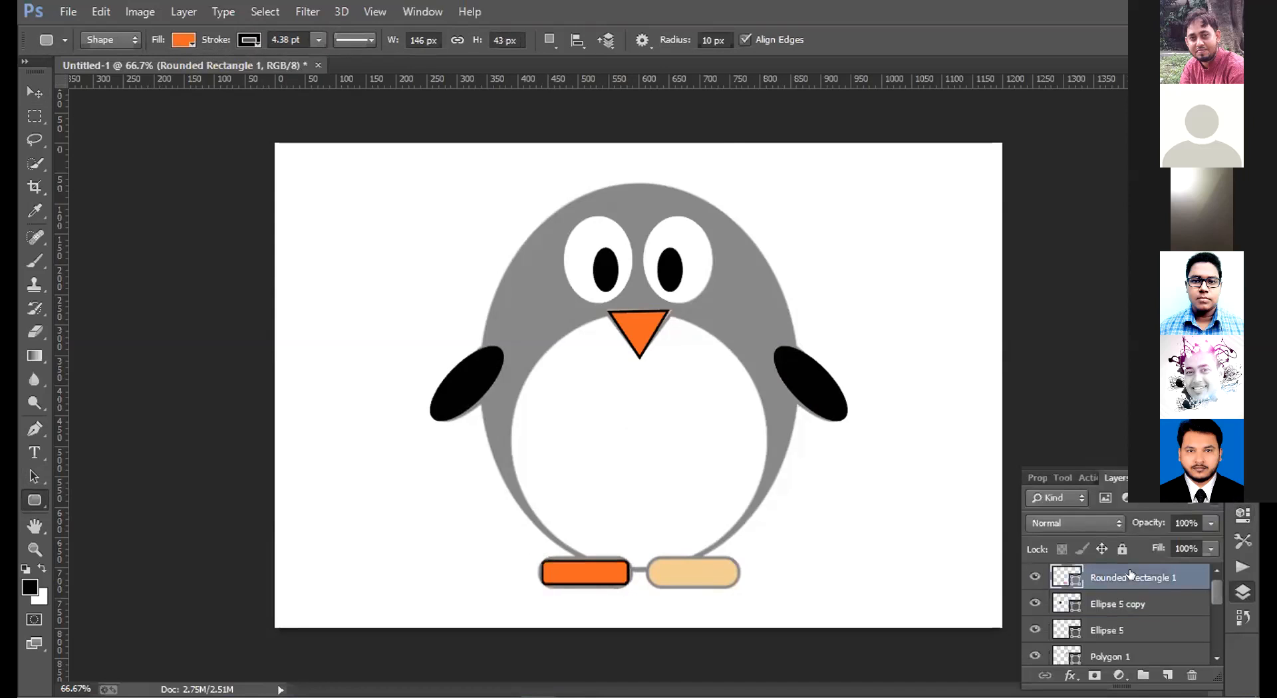
key(ctrl+t)
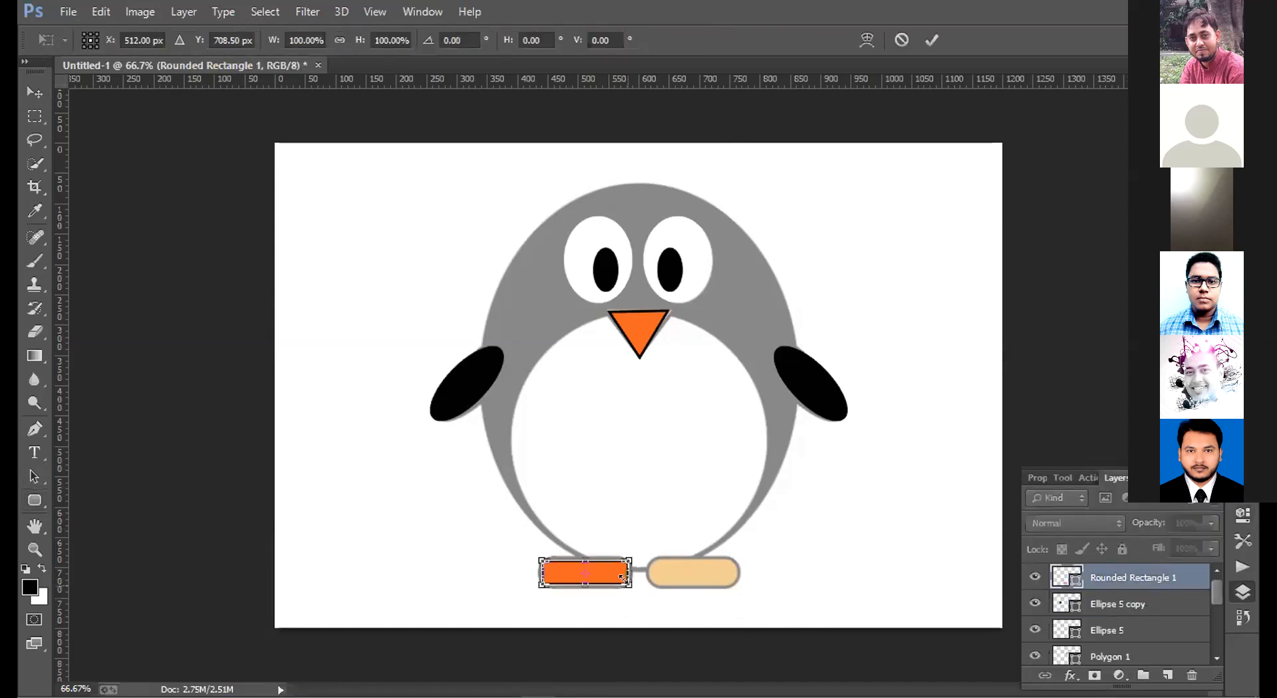
drag(627, 584, 605, 571)
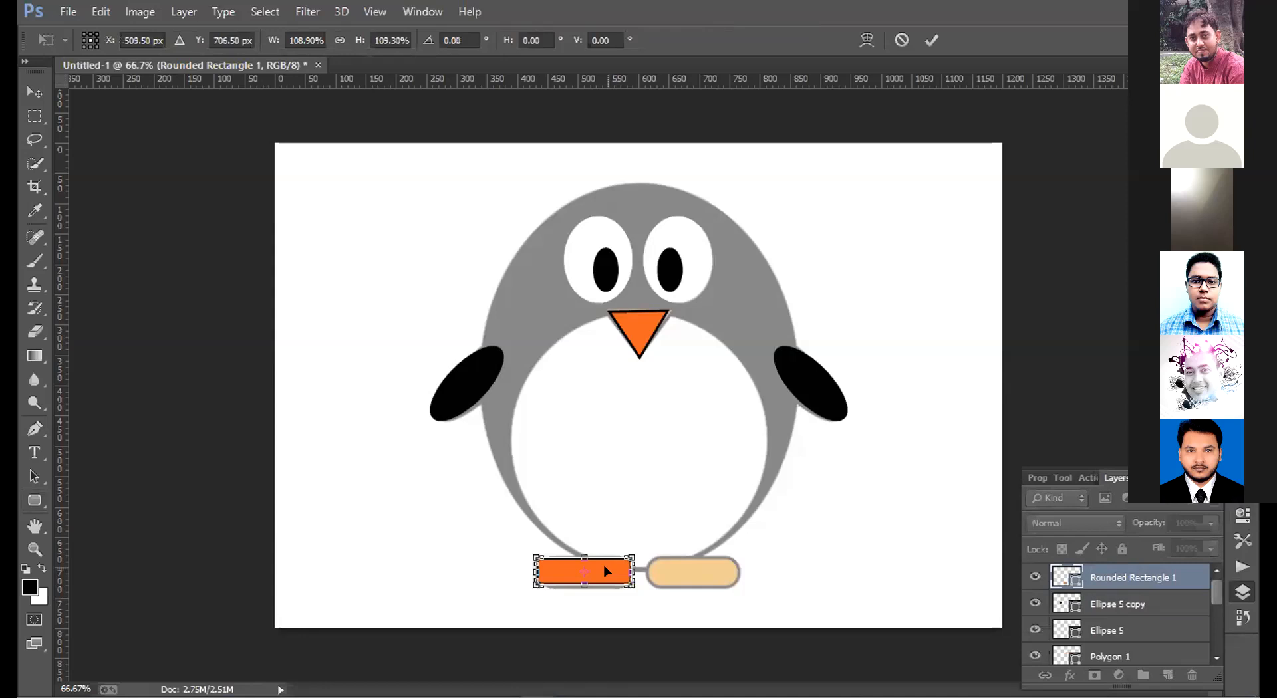
key(Left)
key(Left)
drag(579, 578, 580, 581)
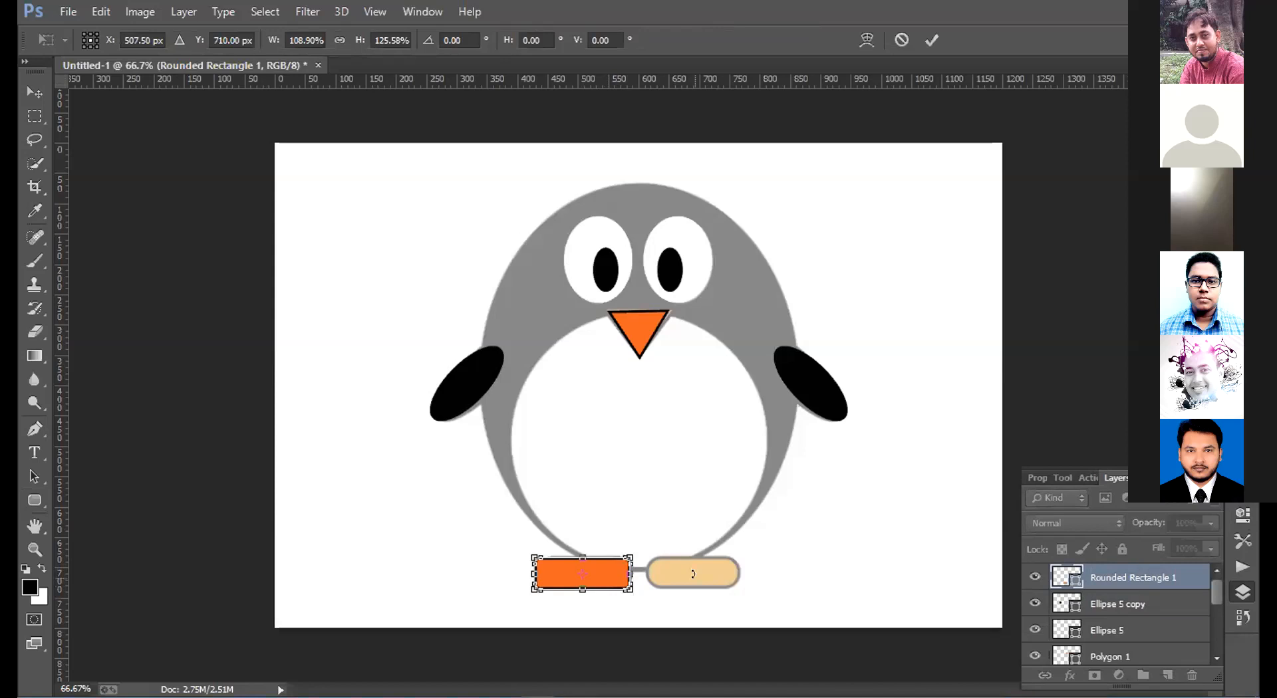
key(Return)
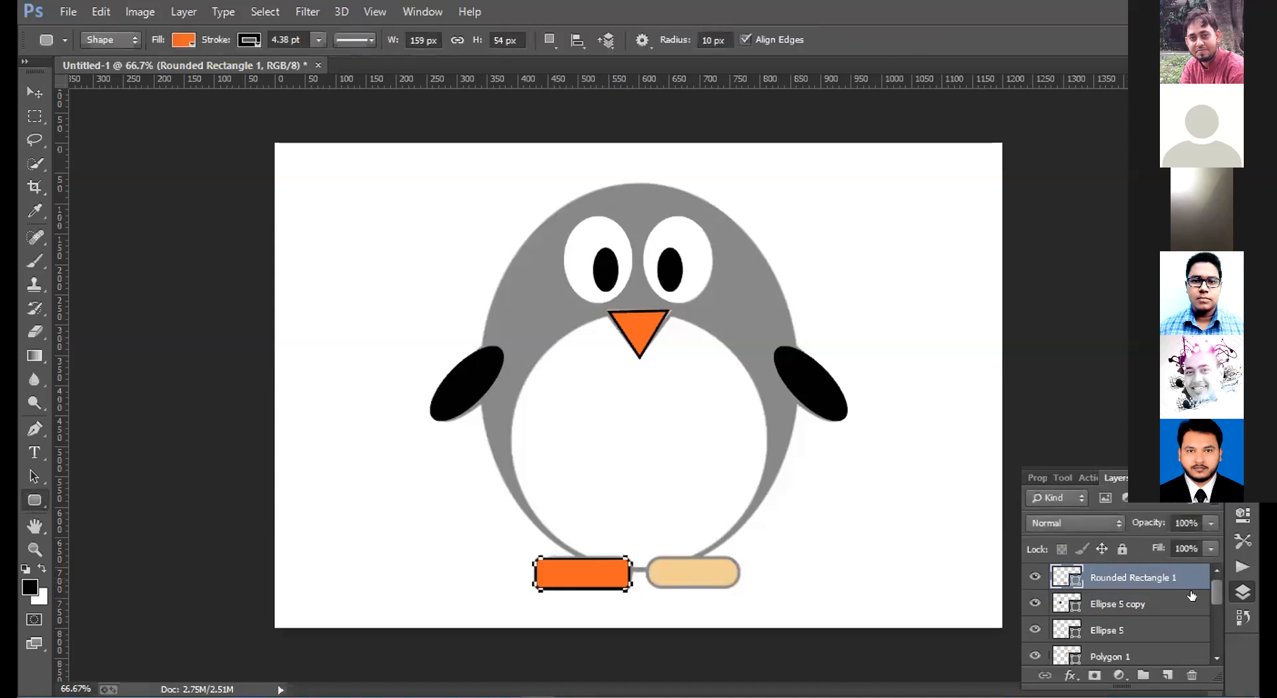
click(1163, 598)
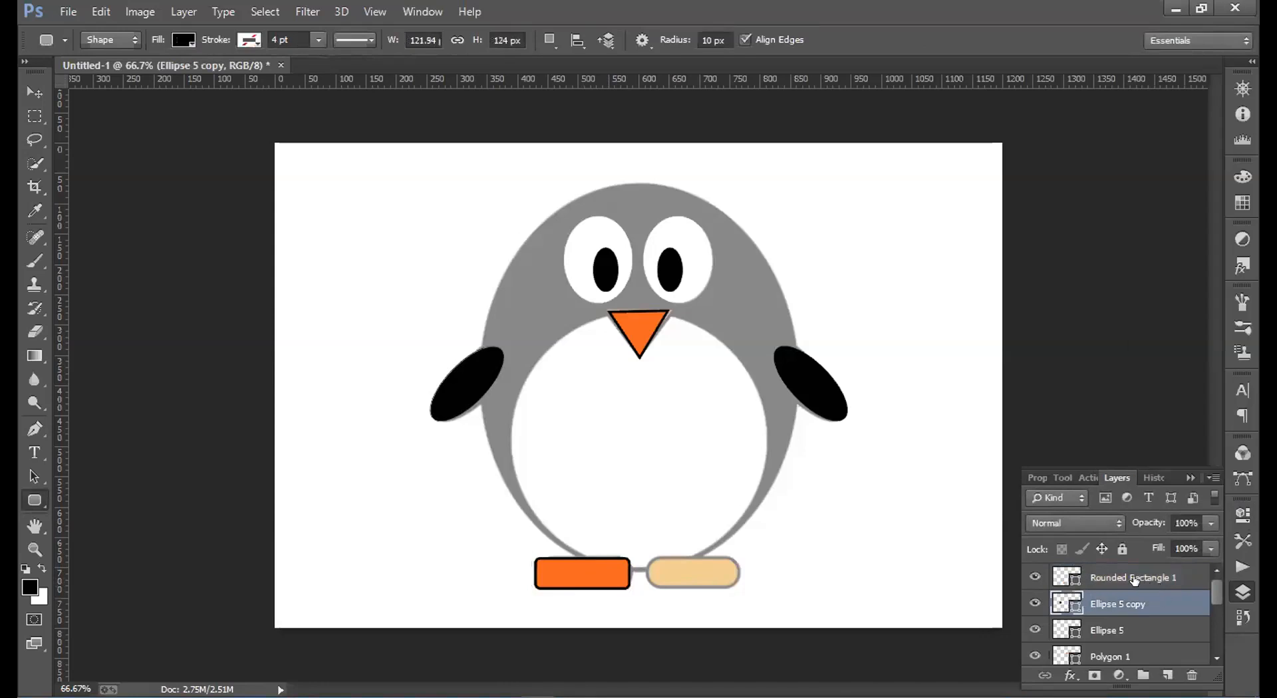
click(1135, 577)
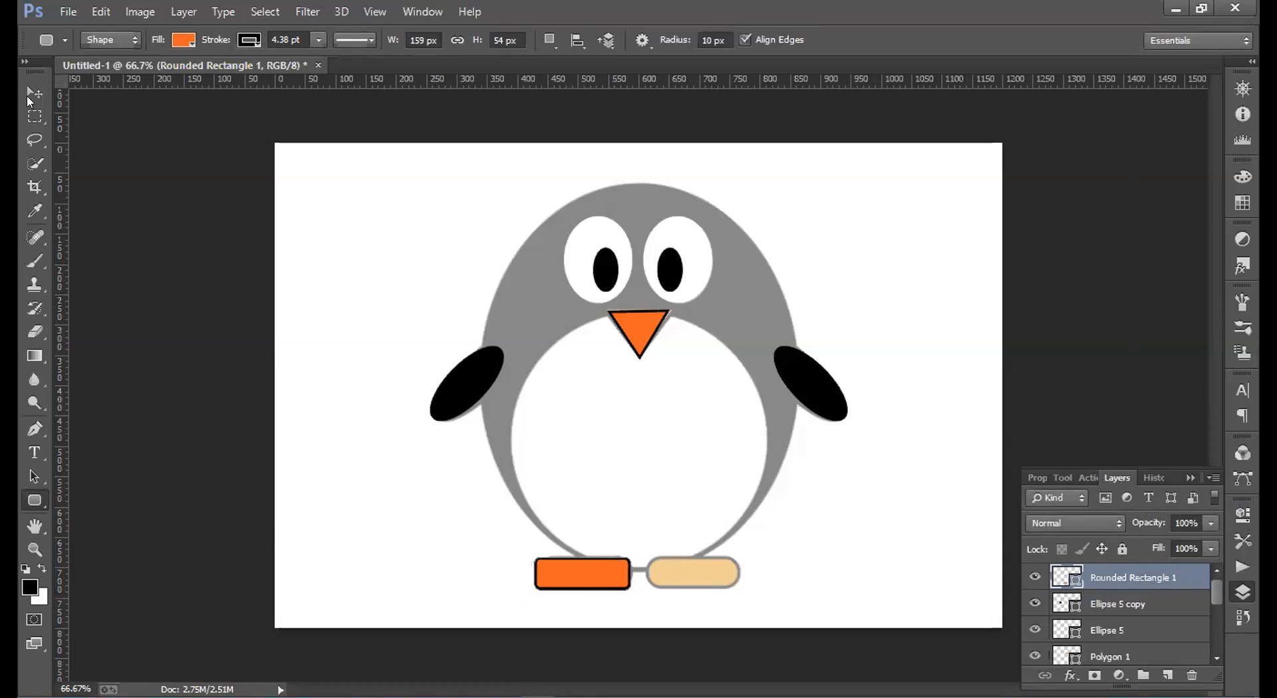
Duplicate the orange foot rectangle and place the copy over the penguin's faded right-hand foot.
click(31, 98)
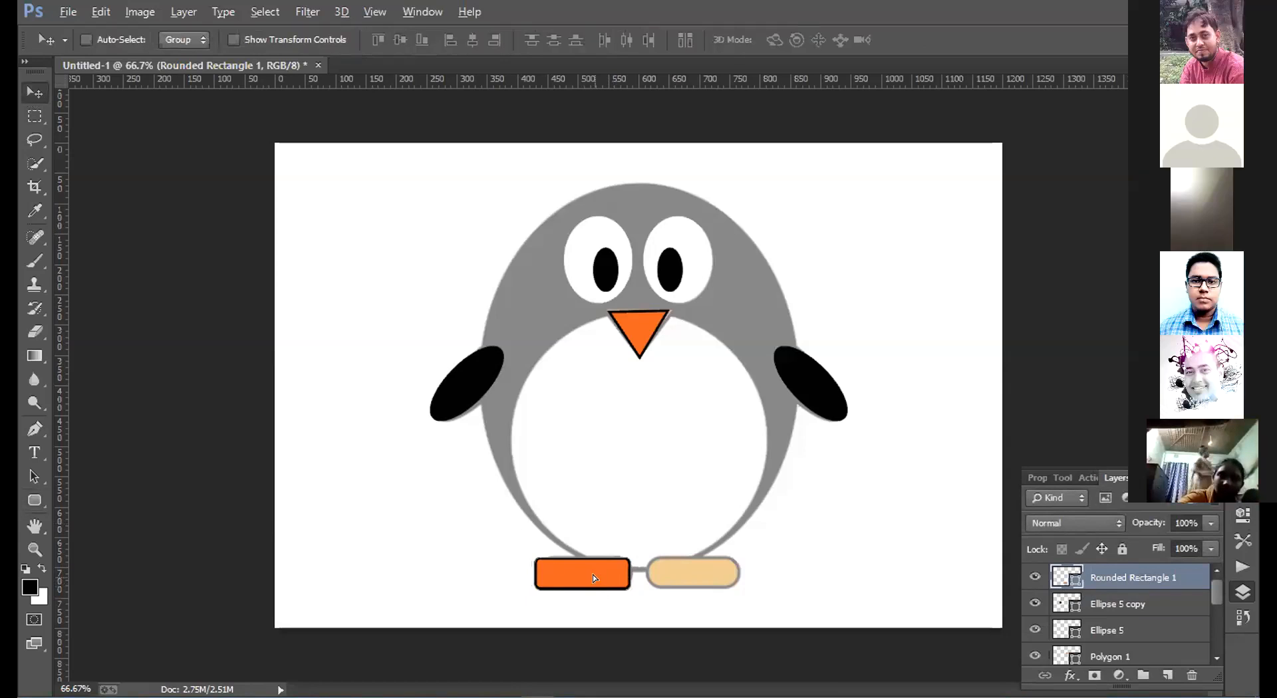
drag(592, 575, 707, 580)
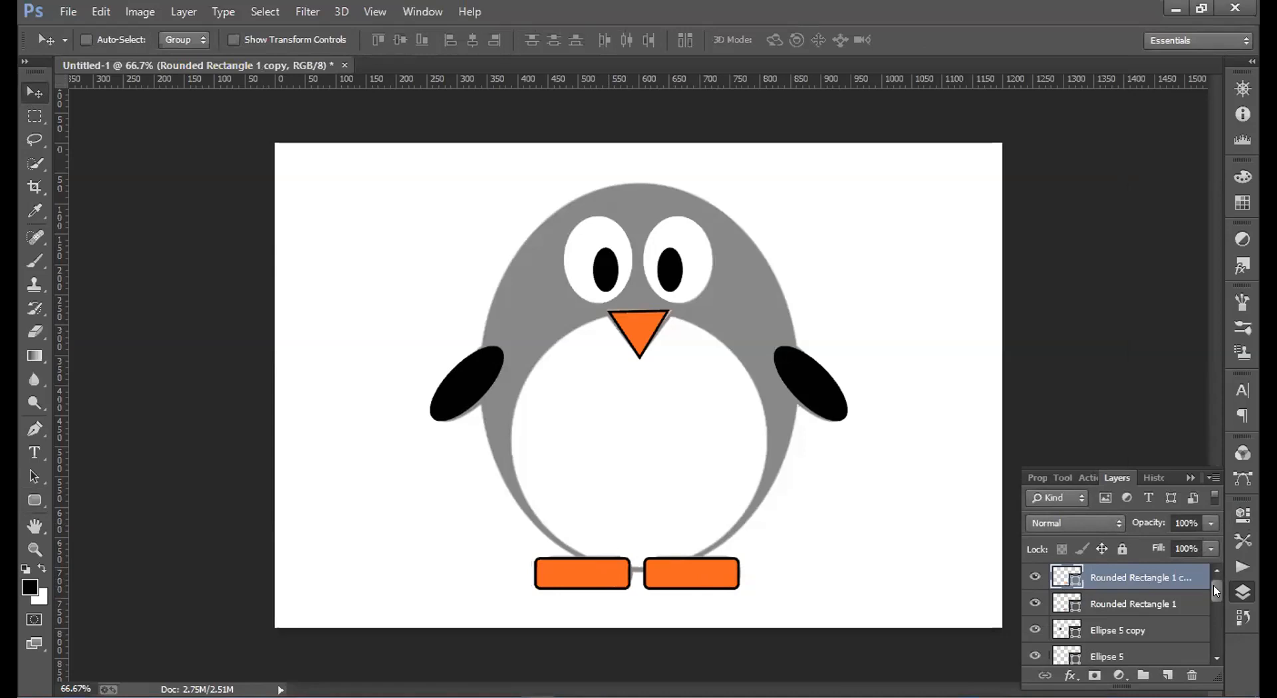
Hide the faded Layer 1 and the Background, and make the Ellipse 1 and Ellipse 2 layers visible.
scroll(1216, 633, down, 5)
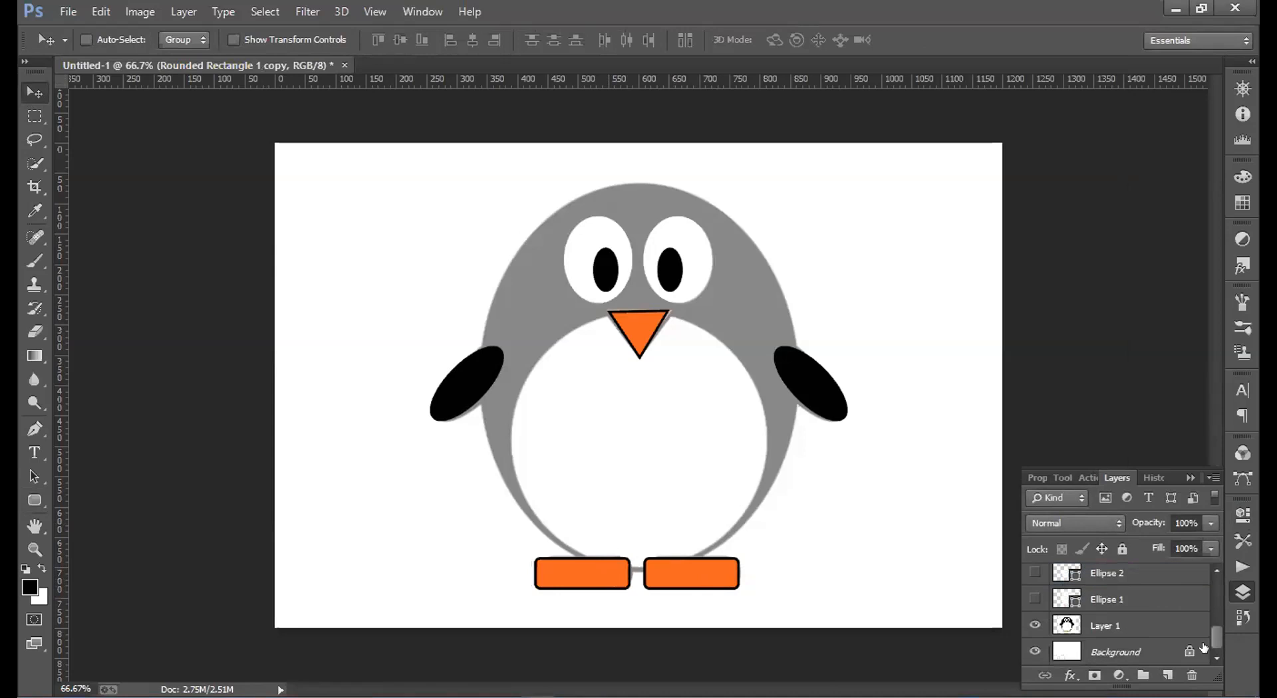
click(1033, 625)
click(1035, 599)
click(1033, 573)
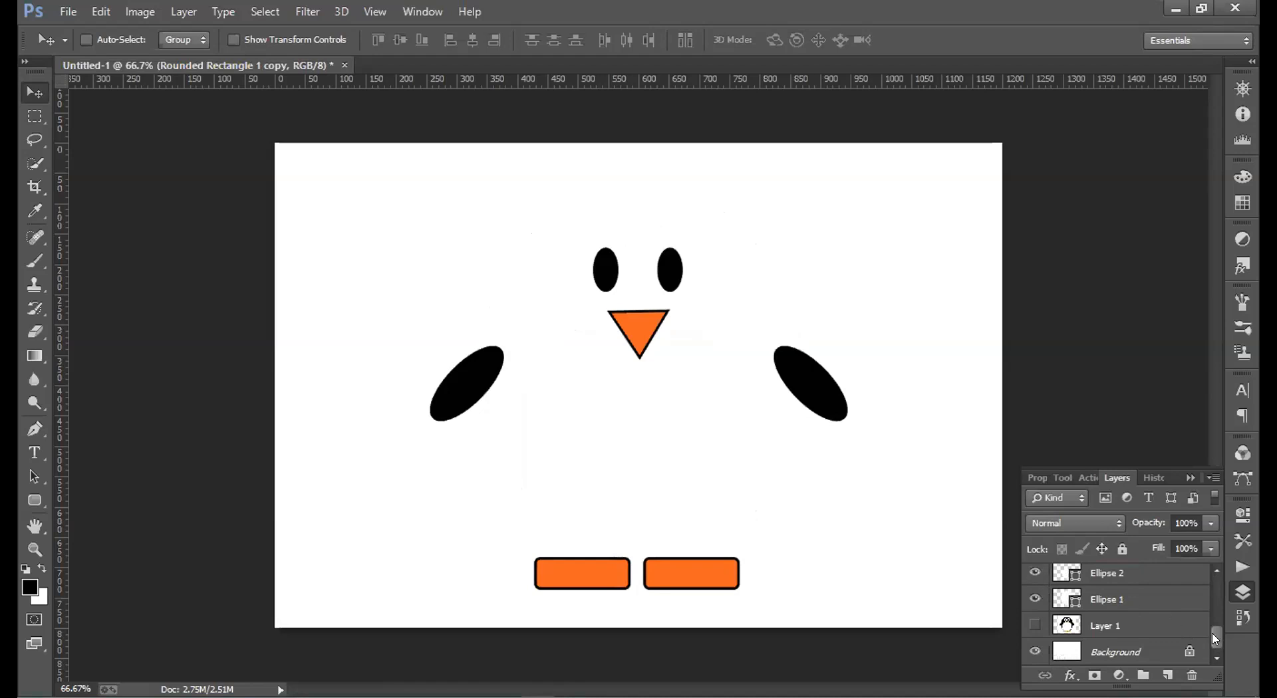
scroll(1218, 653, up, 2)
scroll(1082, 624, down, 2)
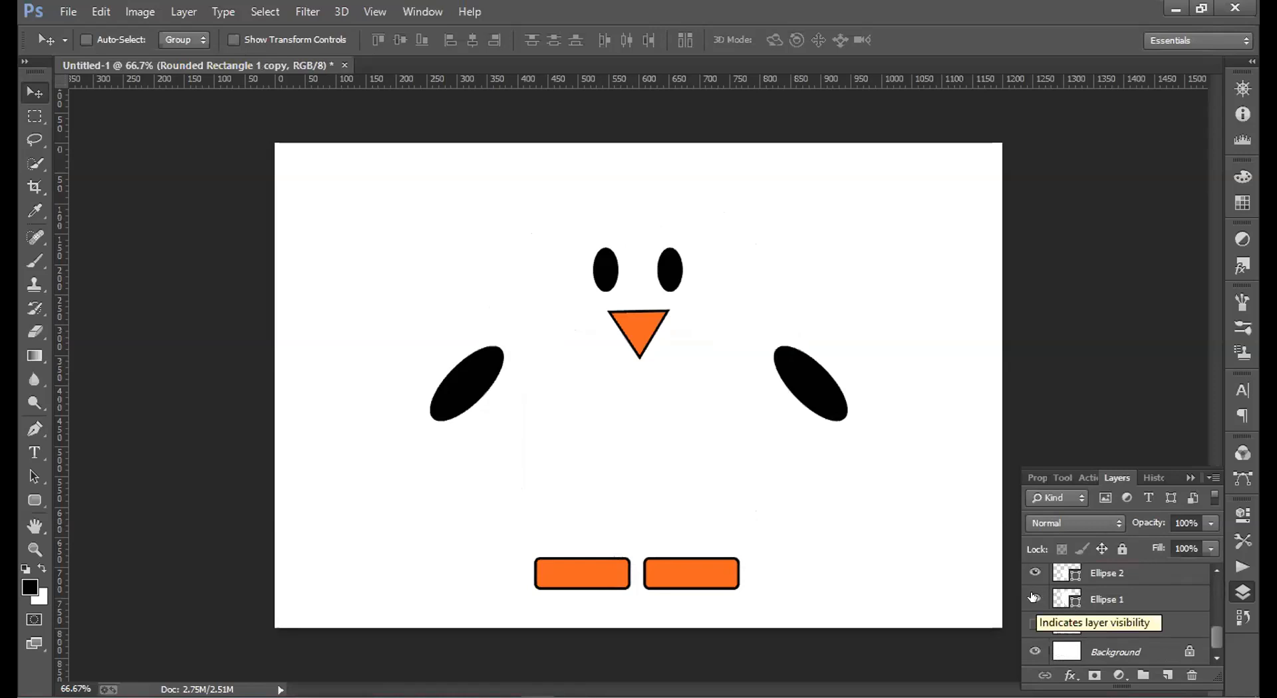
click(1035, 651)
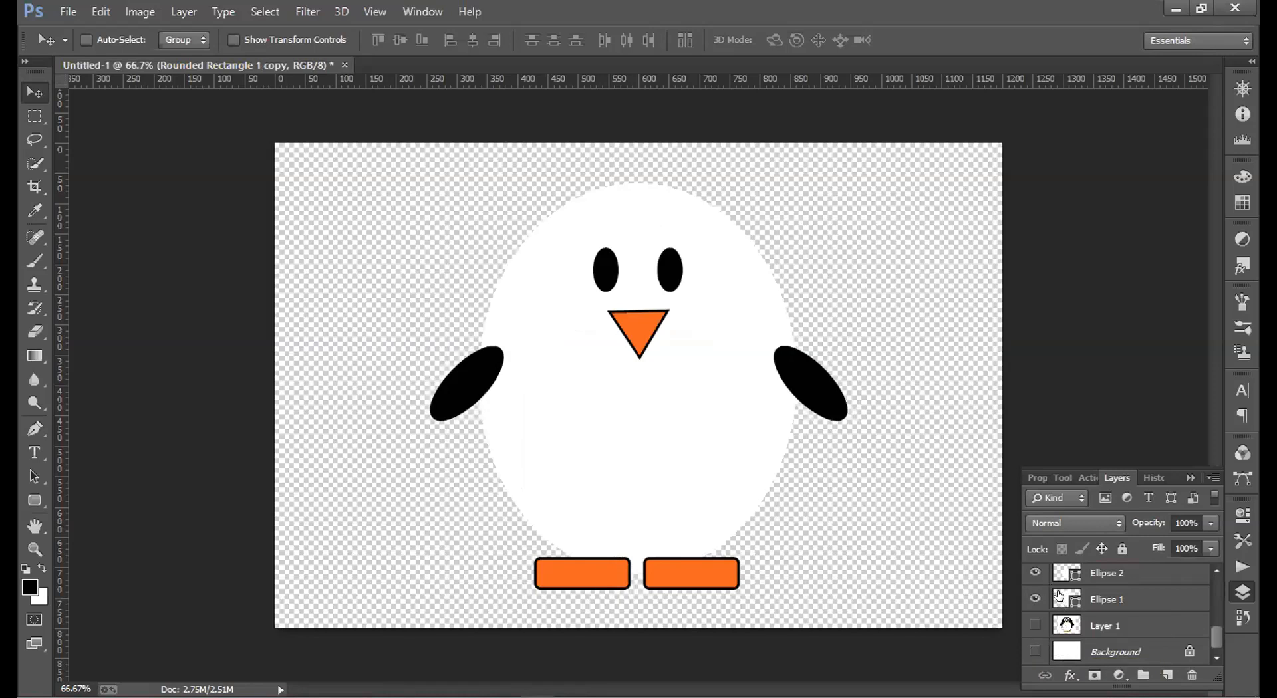
Fill the Ellipse 1 body shape with black.
click(1124, 602)
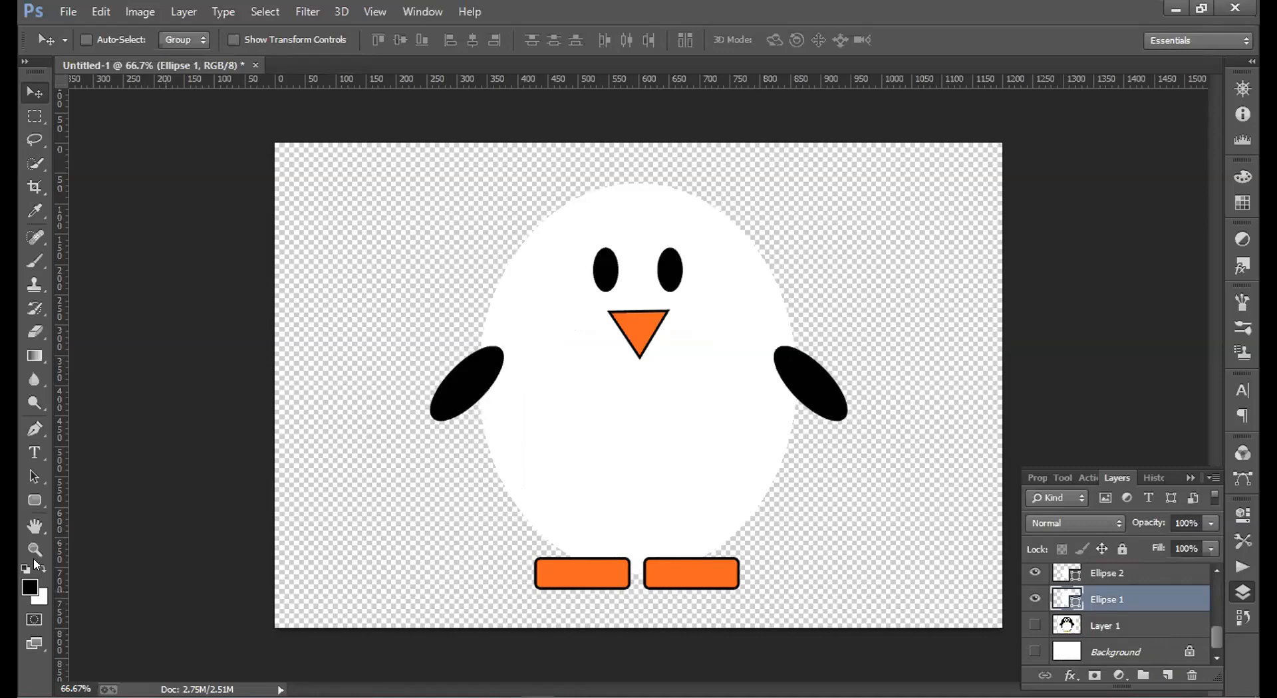
click(36, 505)
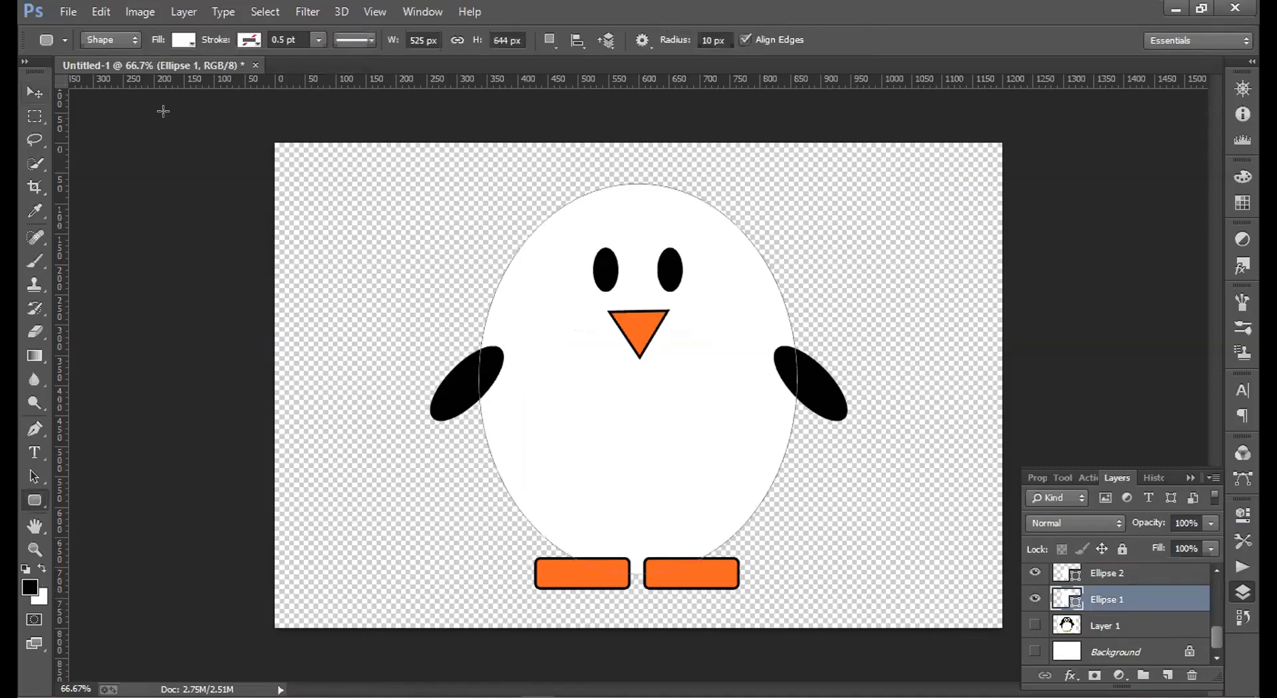
click(185, 41)
click(95, 127)
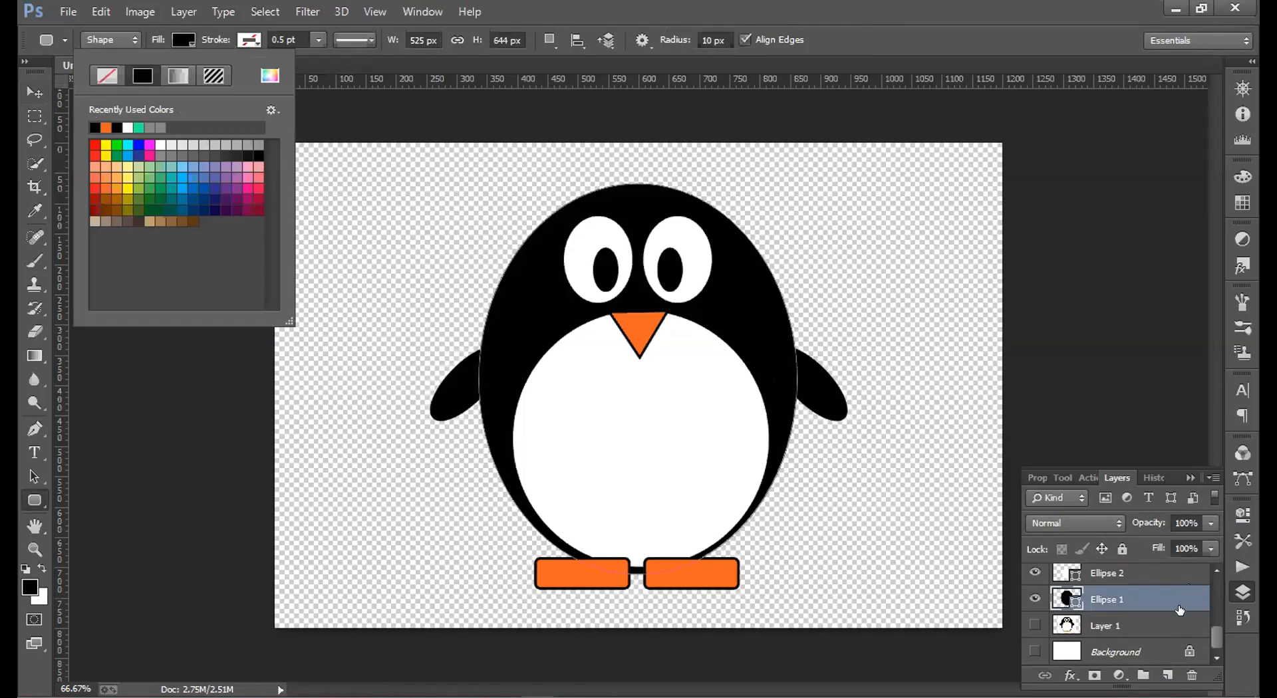
click(255, 41)
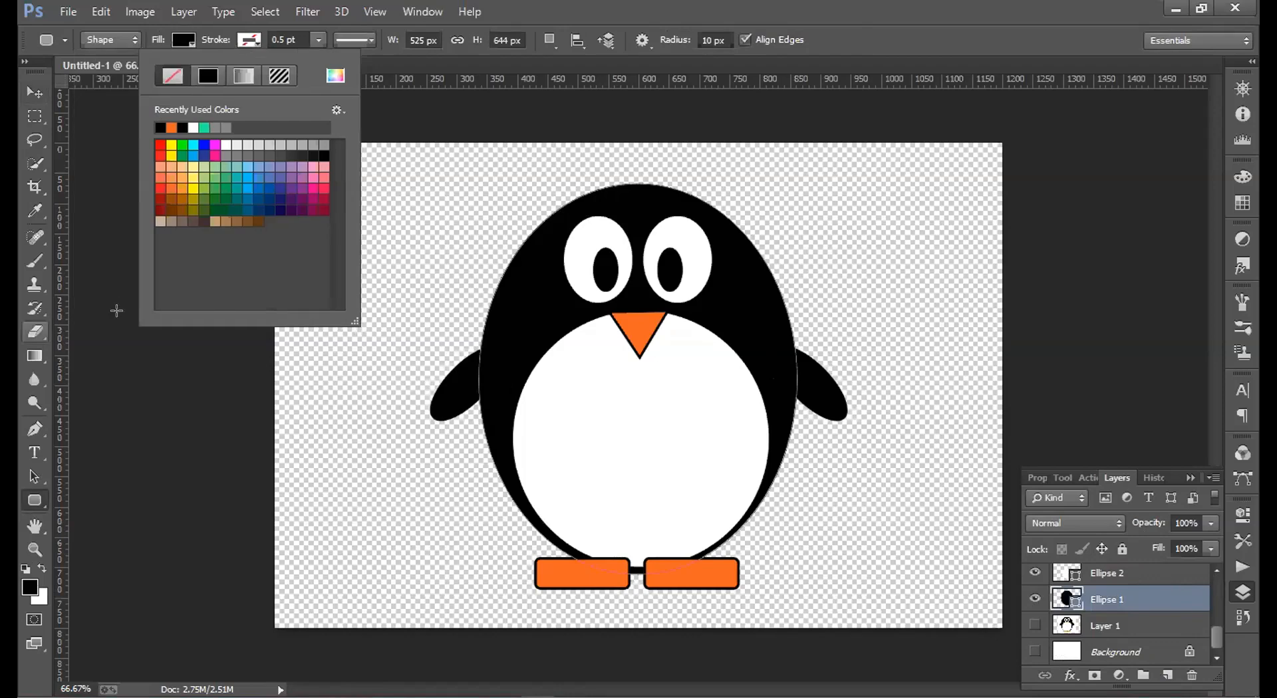
click(131, 400)
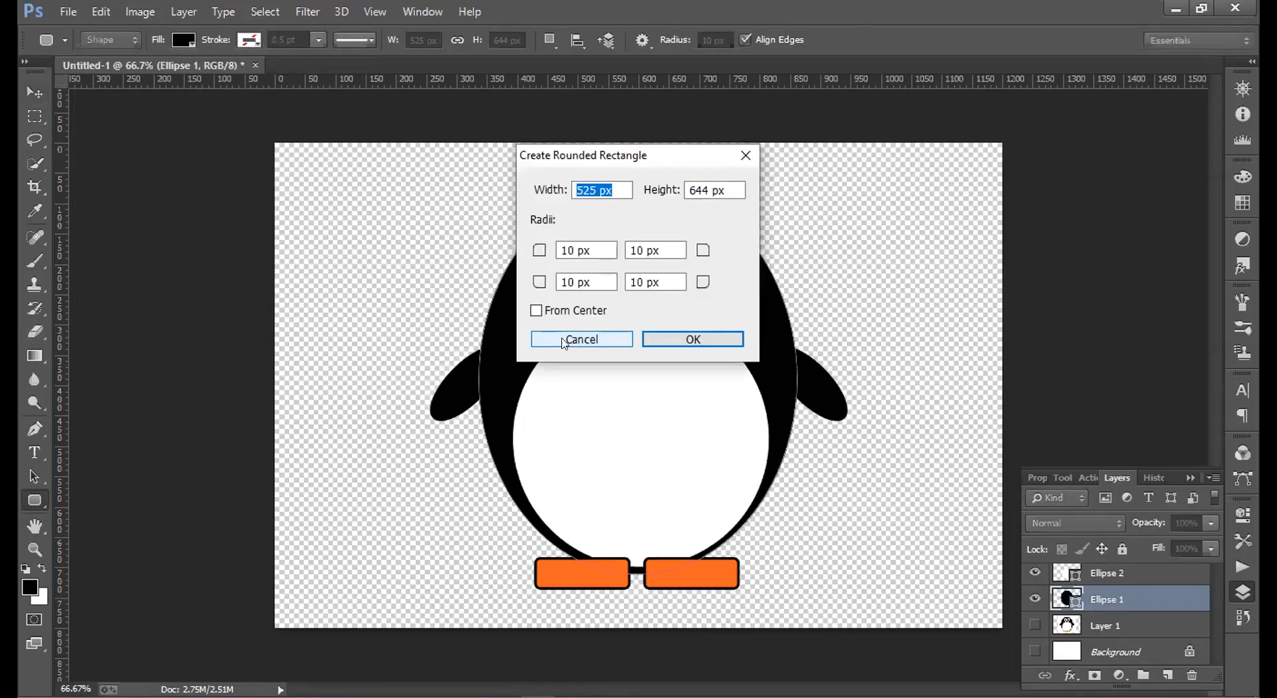
click(565, 340)
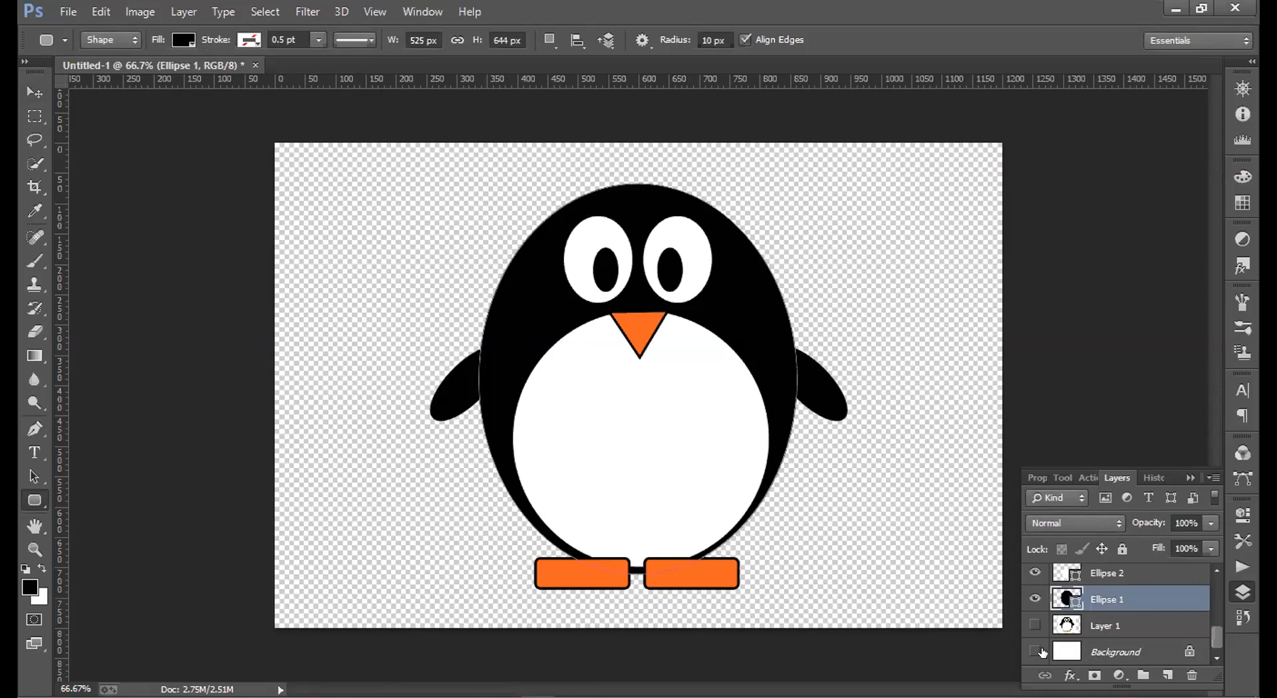
Make the white Background layer visible again and switch to the Move tool.
click(1034, 652)
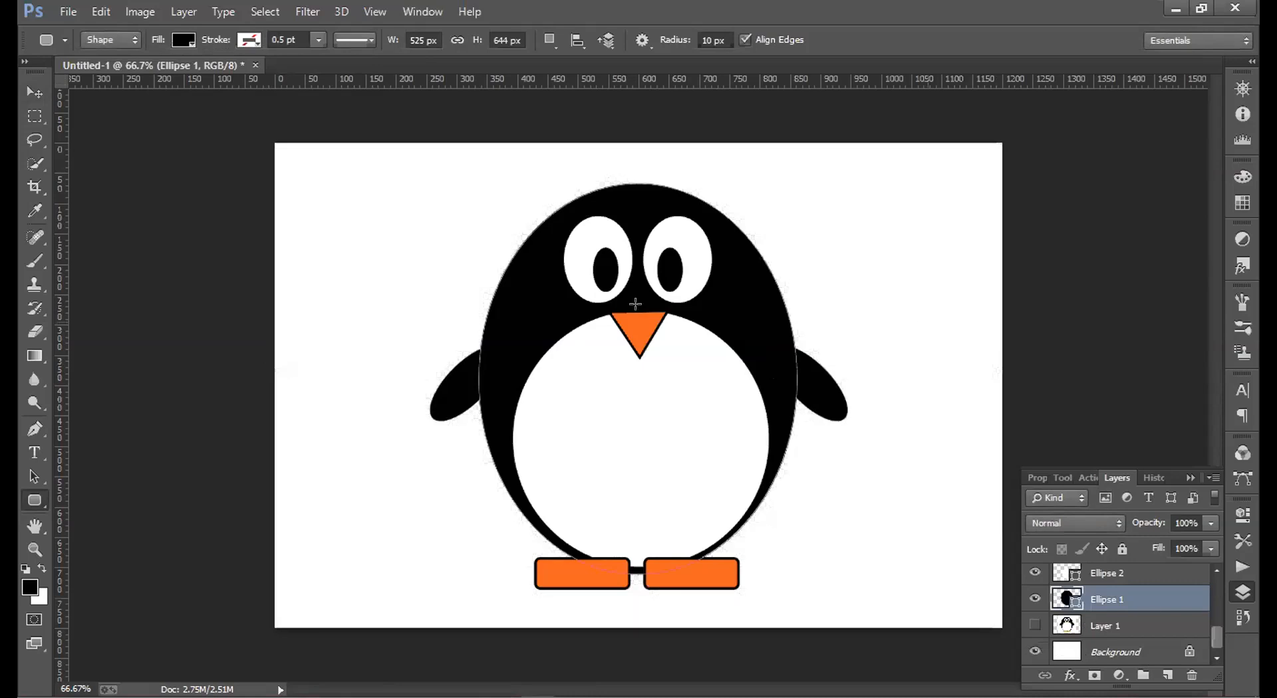
click(27, 96)
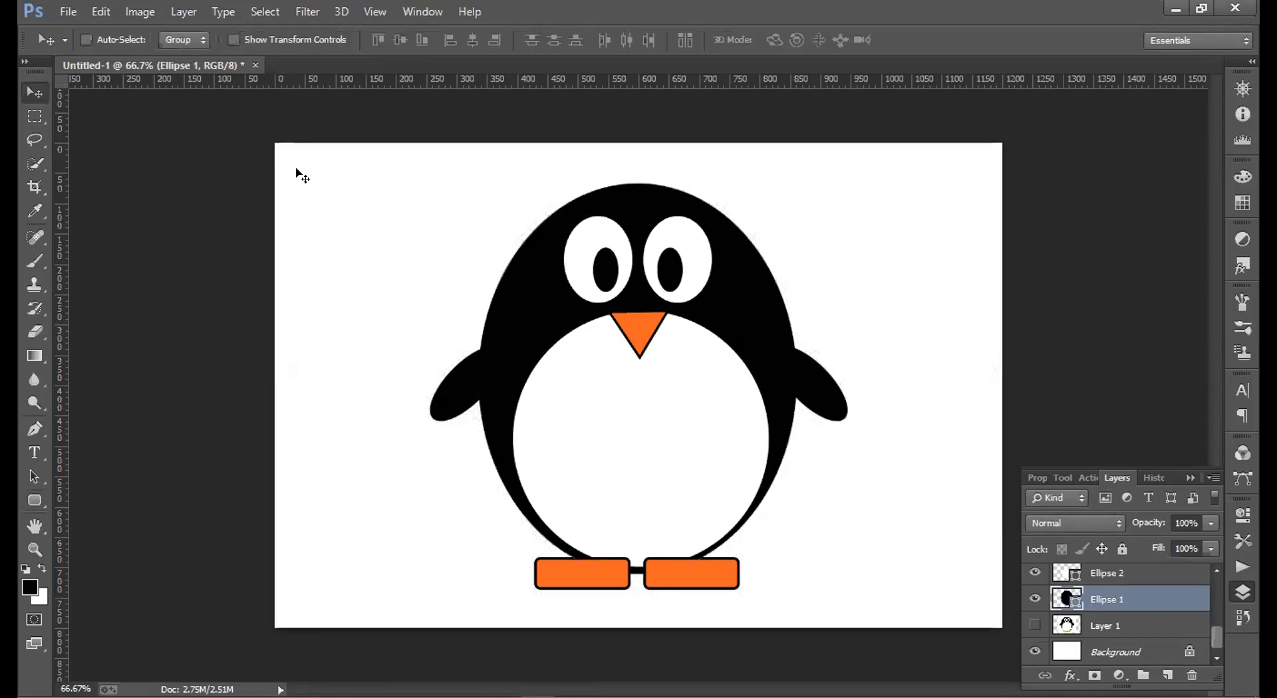
key(m)
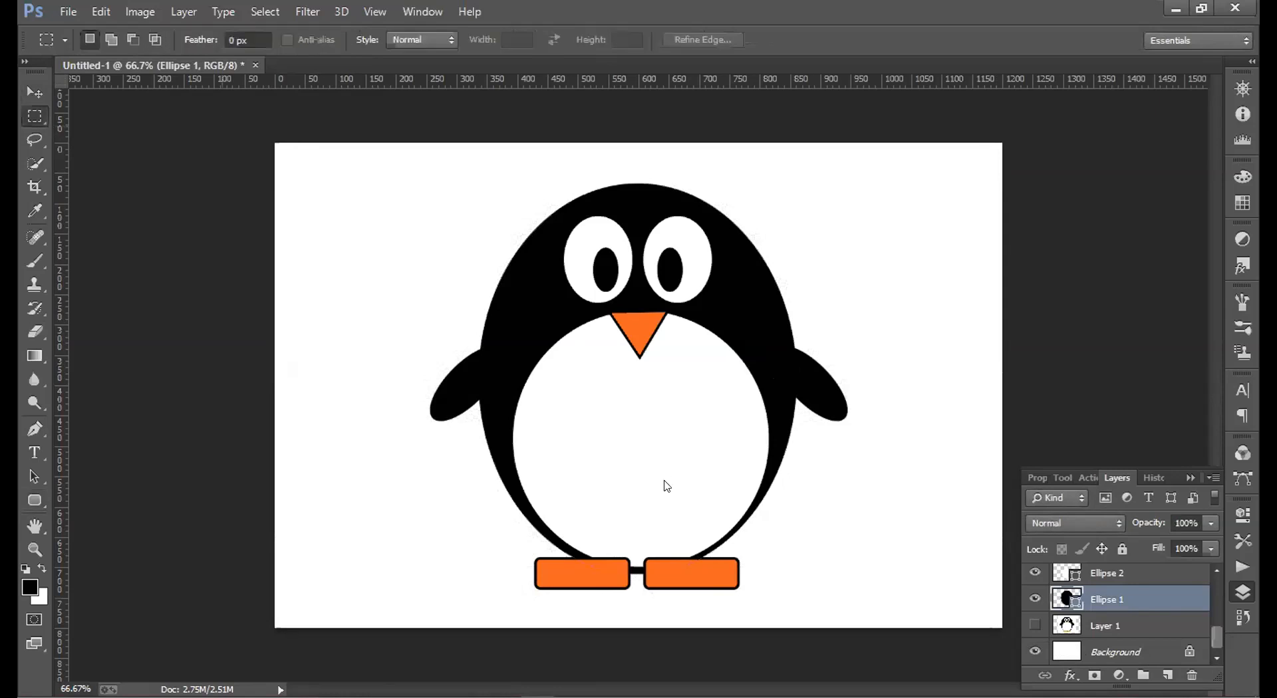
key(ctrl+a)
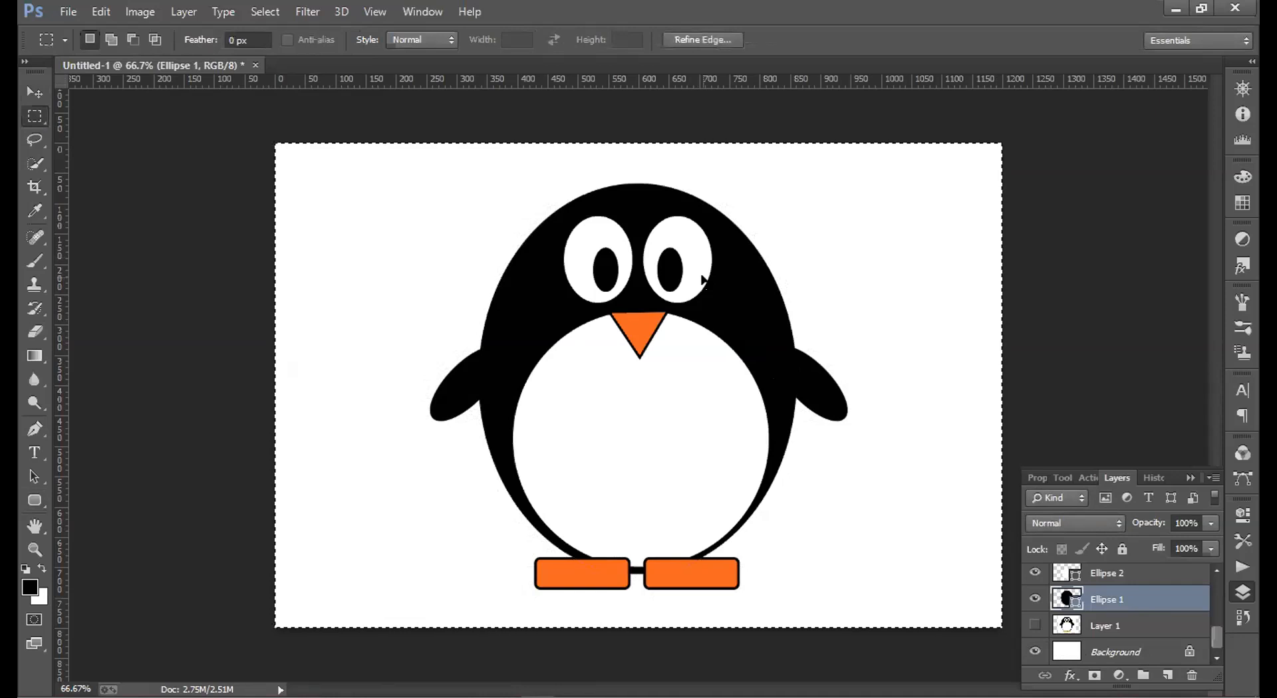
drag(689, 286, 670, 304)
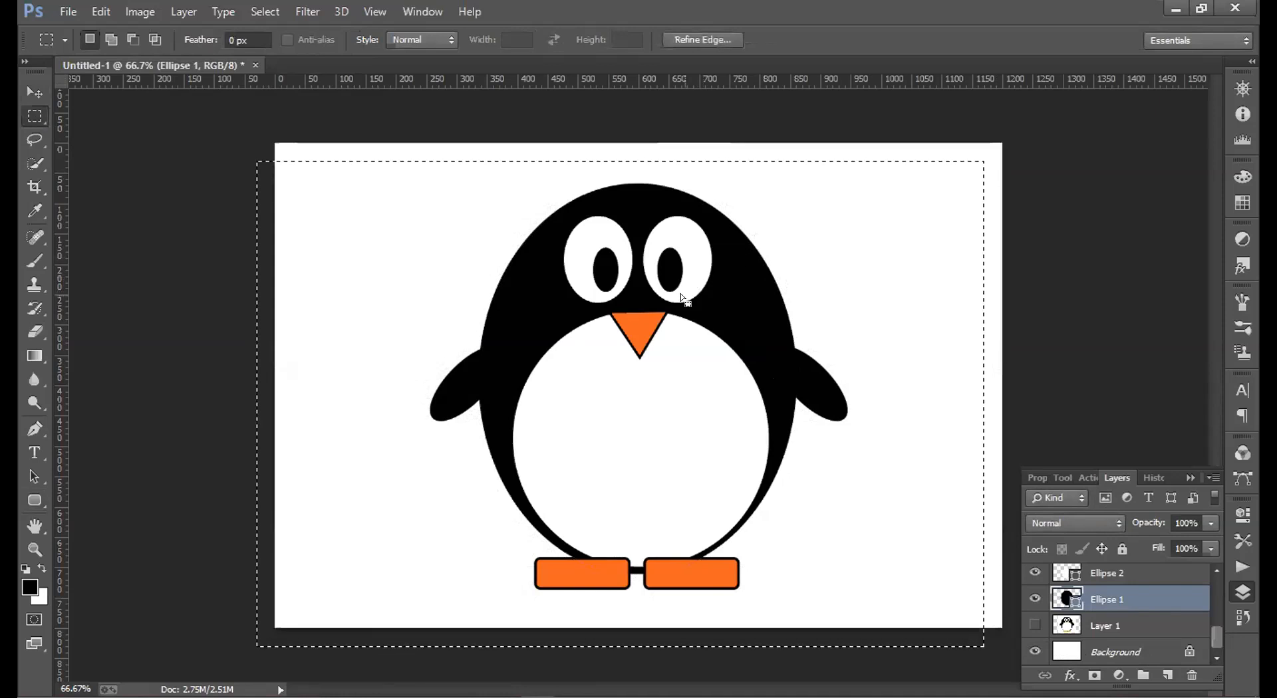
key(ctrl+d)
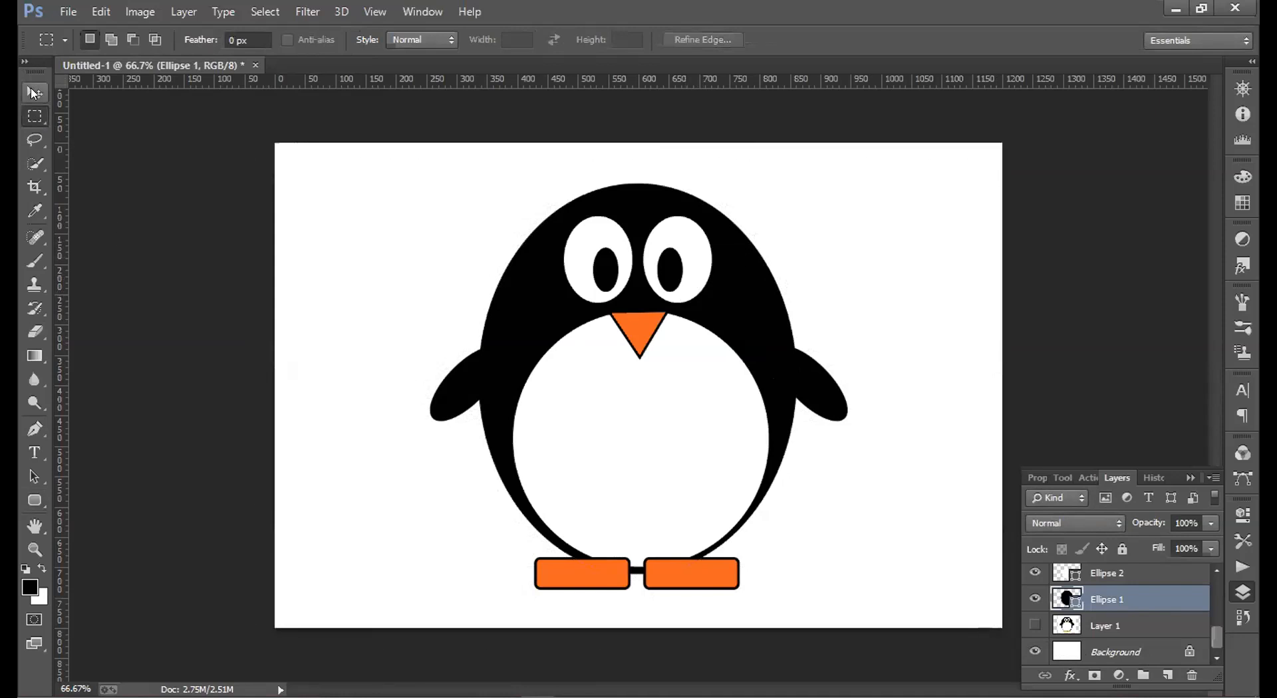
key(v)
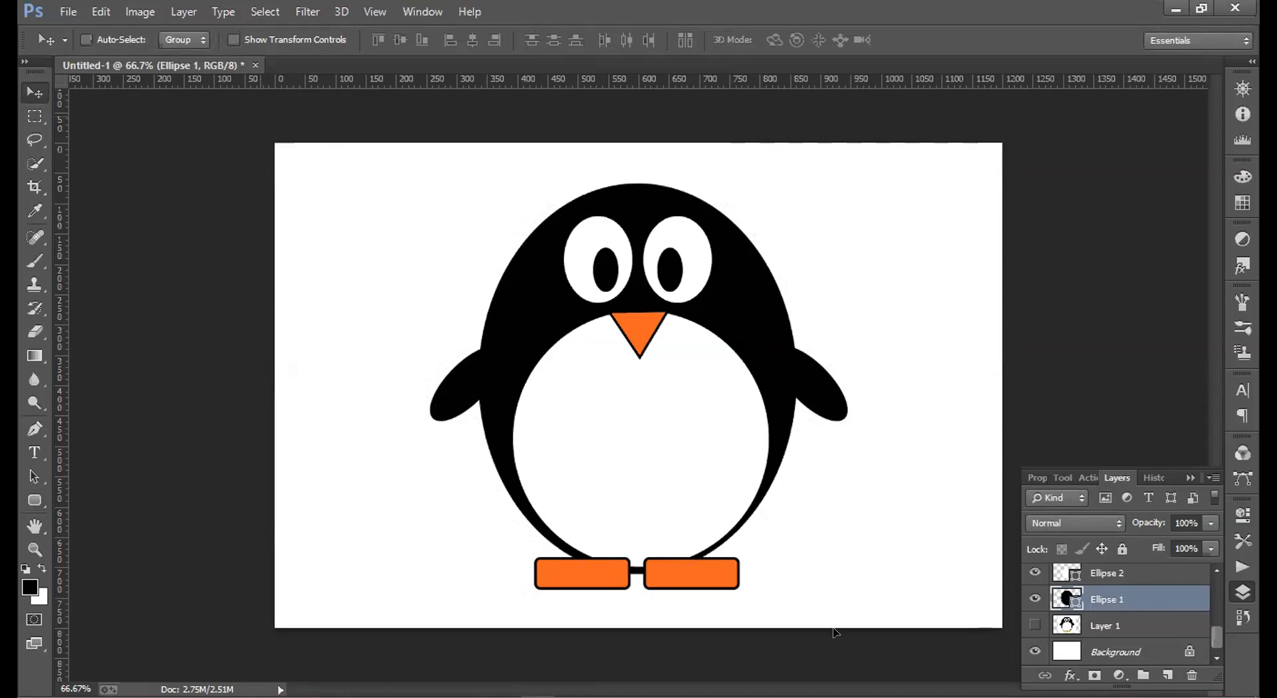
drag(834, 629, 805, 621)
key(ctrl+z)
Select all the penguin's shape layers from the Rounded Rectangle 1 copy down to Ellipse 1.
click(1188, 623)
drag(1217, 637, 1216, 570)
click(1186, 575)
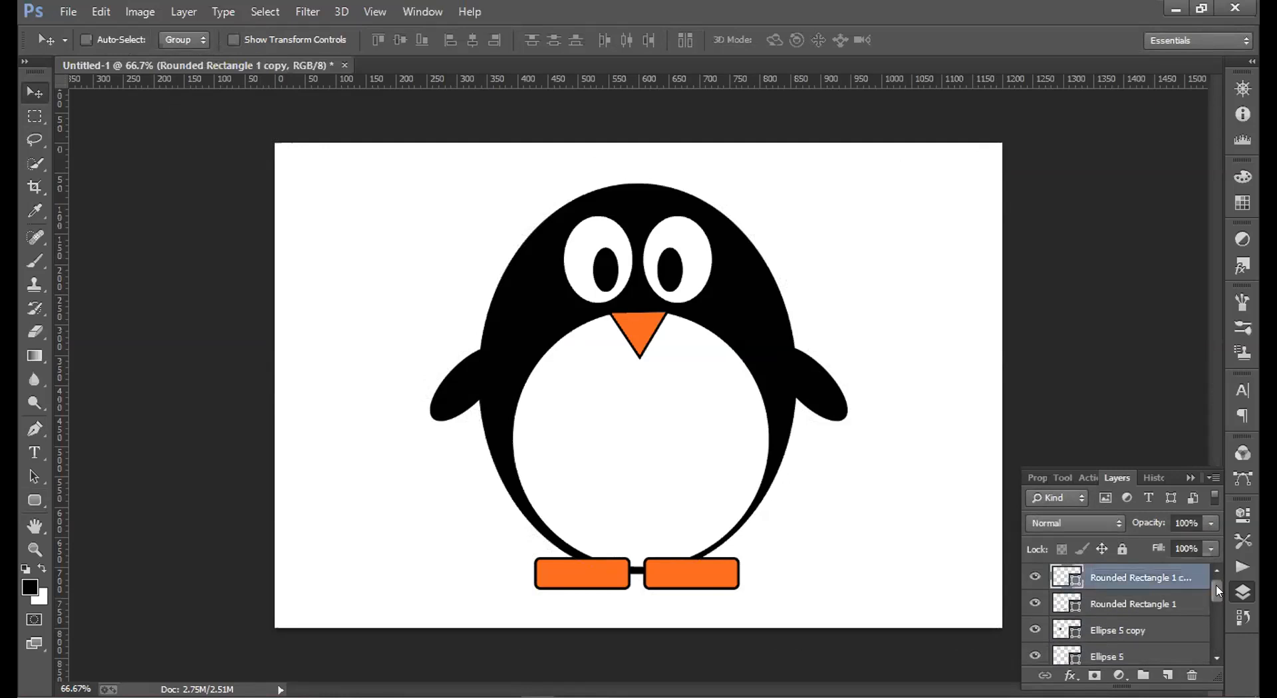
scroll(1218, 621, down, 5)
scroll(1222, 633, down, 3)
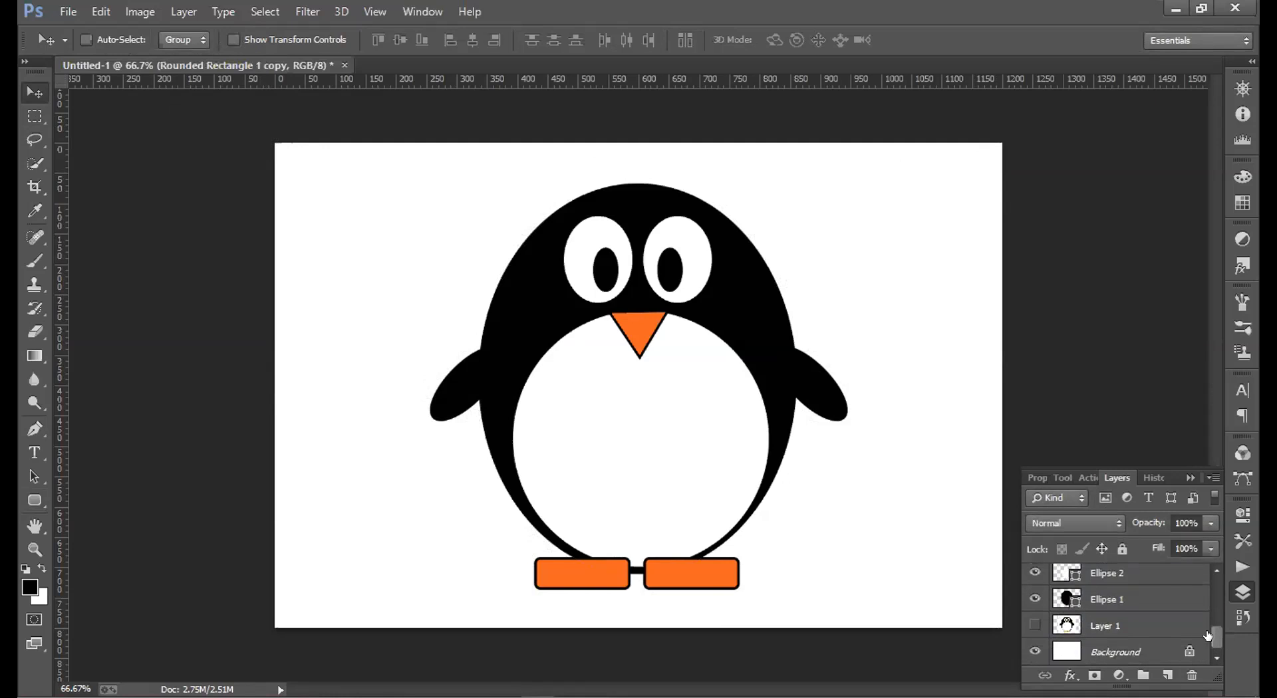
shift+click(1163, 602)
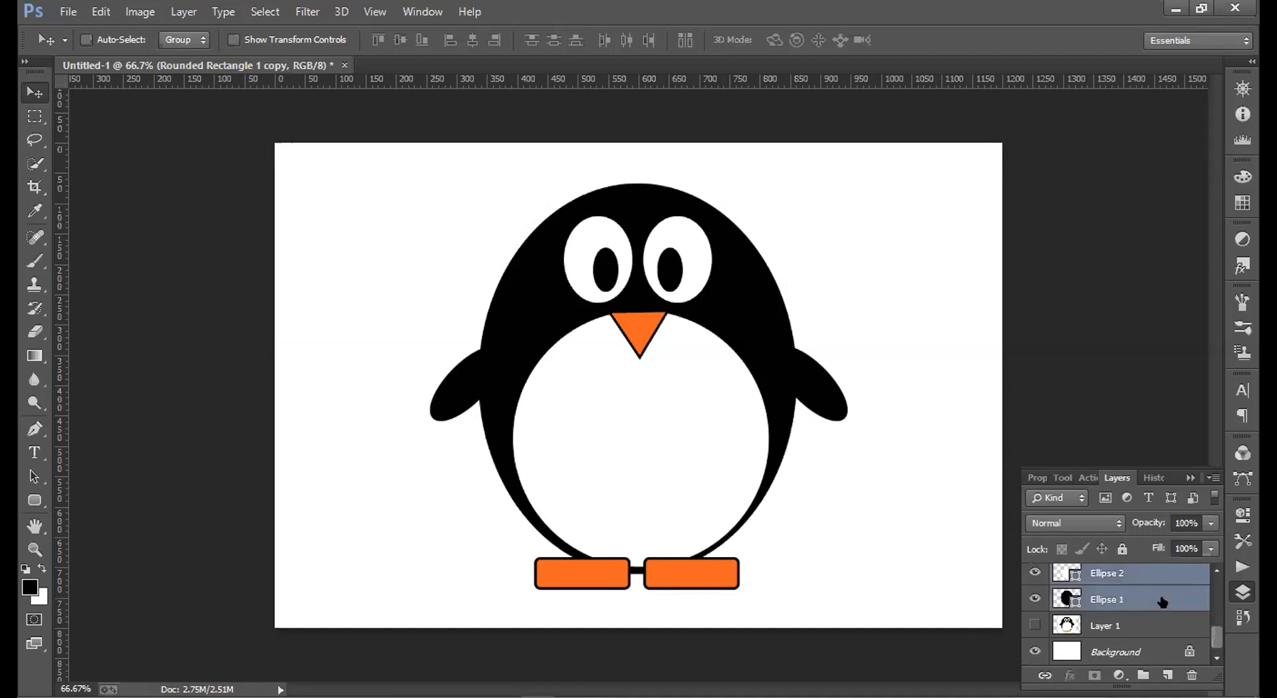
Scale the selected penguin shapes to about 65.4%, move them to the right-hand side of the canvas, and apply the transformation.
key(ctrl+t)
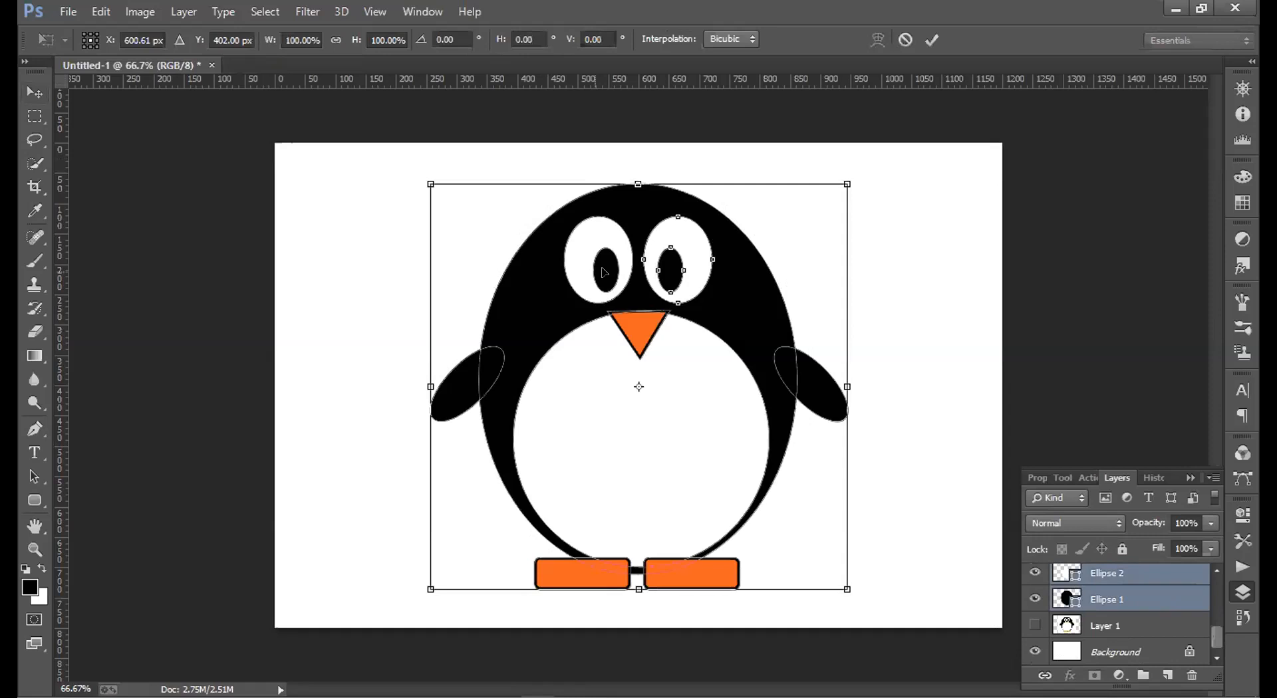
drag(842, 180, 770, 246)
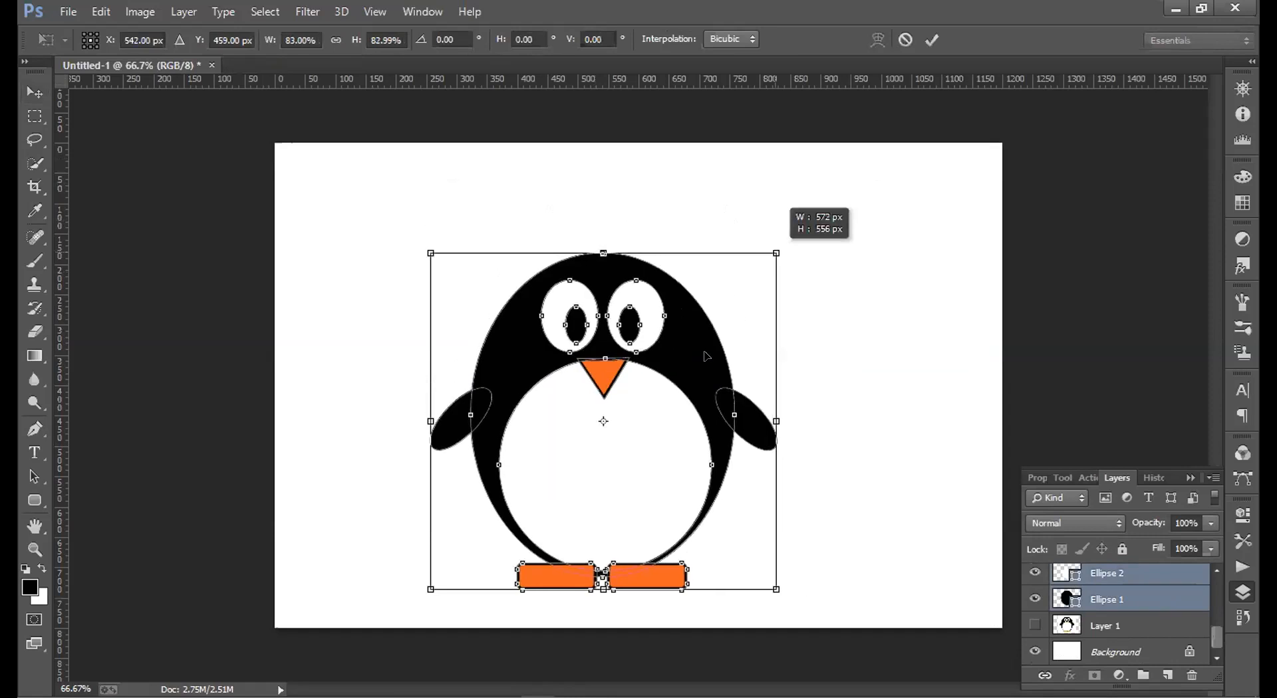
drag(664, 378, 673, 331)
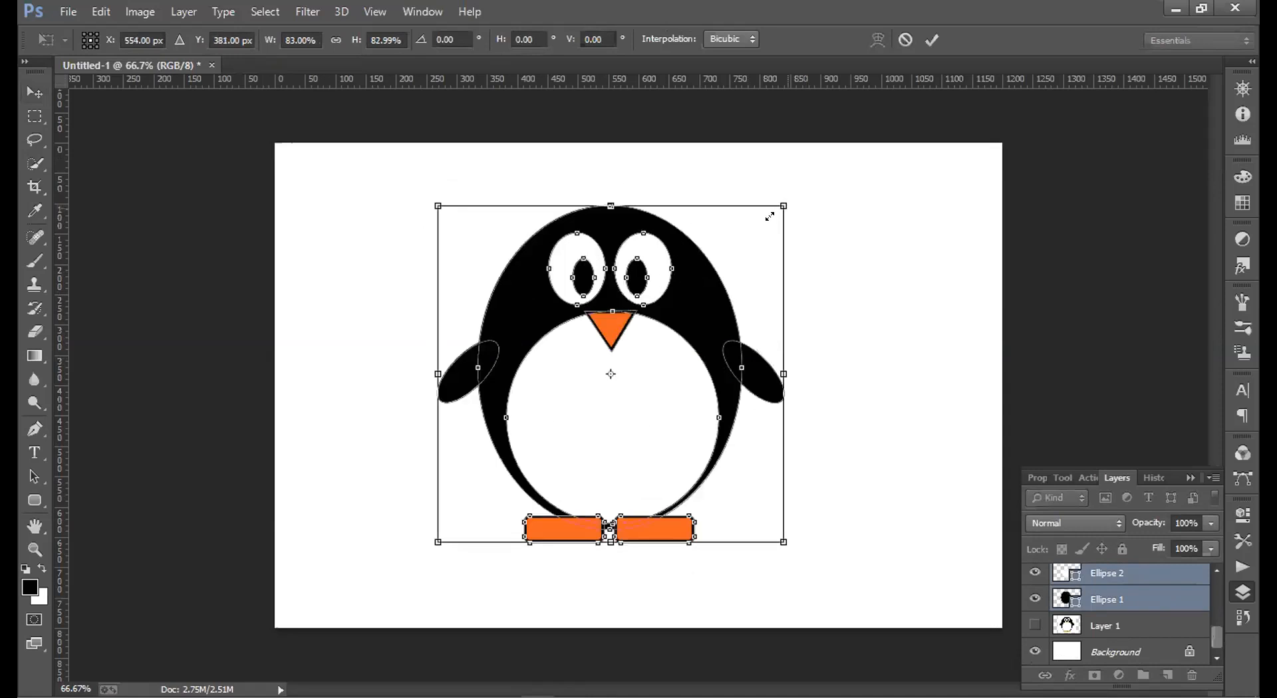
drag(769, 216, 762, 224)
drag(773, 309, 977, 278)
drag(971, 188, 913, 247)
drag(841, 338, 914, 311)
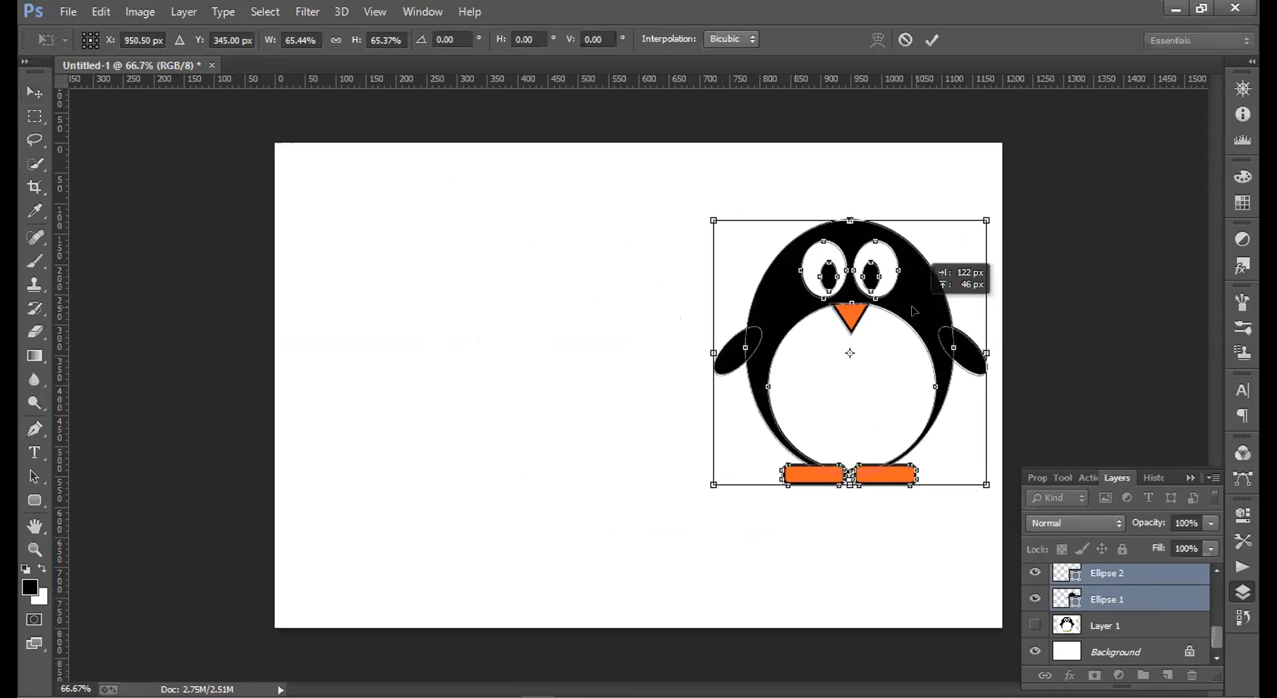
key(Return)
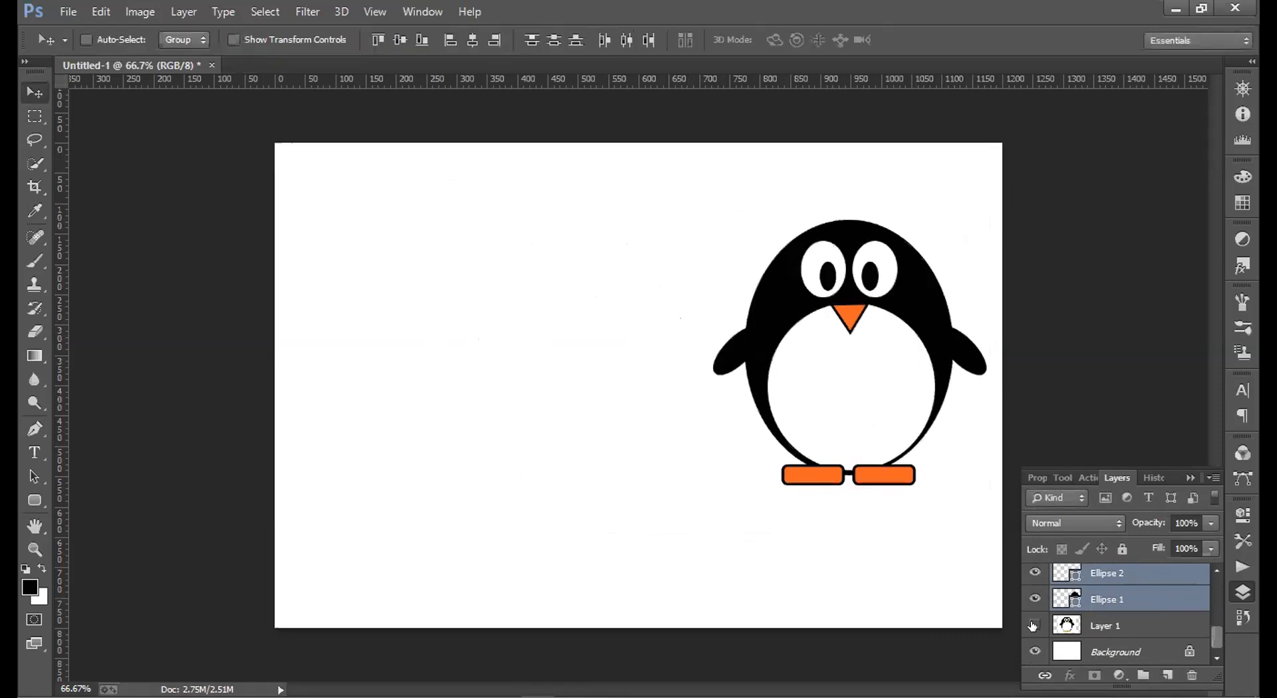
Make the original penguin picture on Layer 1 visible and set its opacity to 100%.
click(1034, 626)
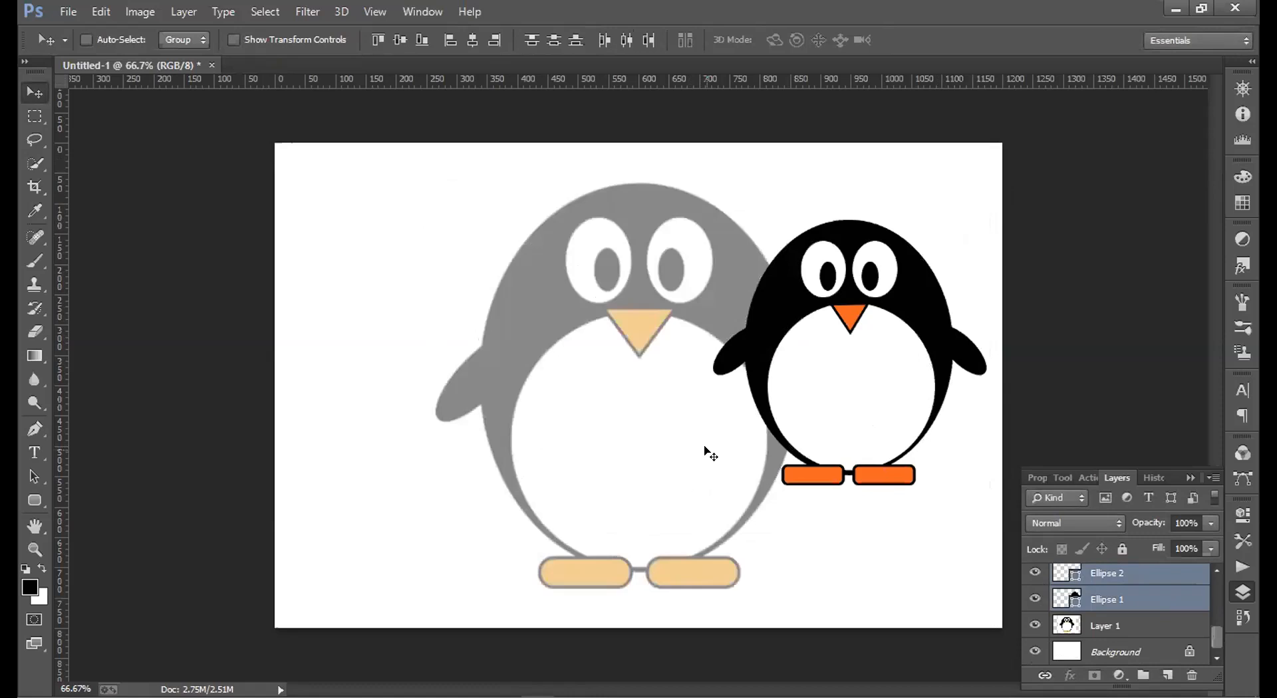
click(1139, 632)
click(1212, 527)
drag(1165, 545, 1247, 545)
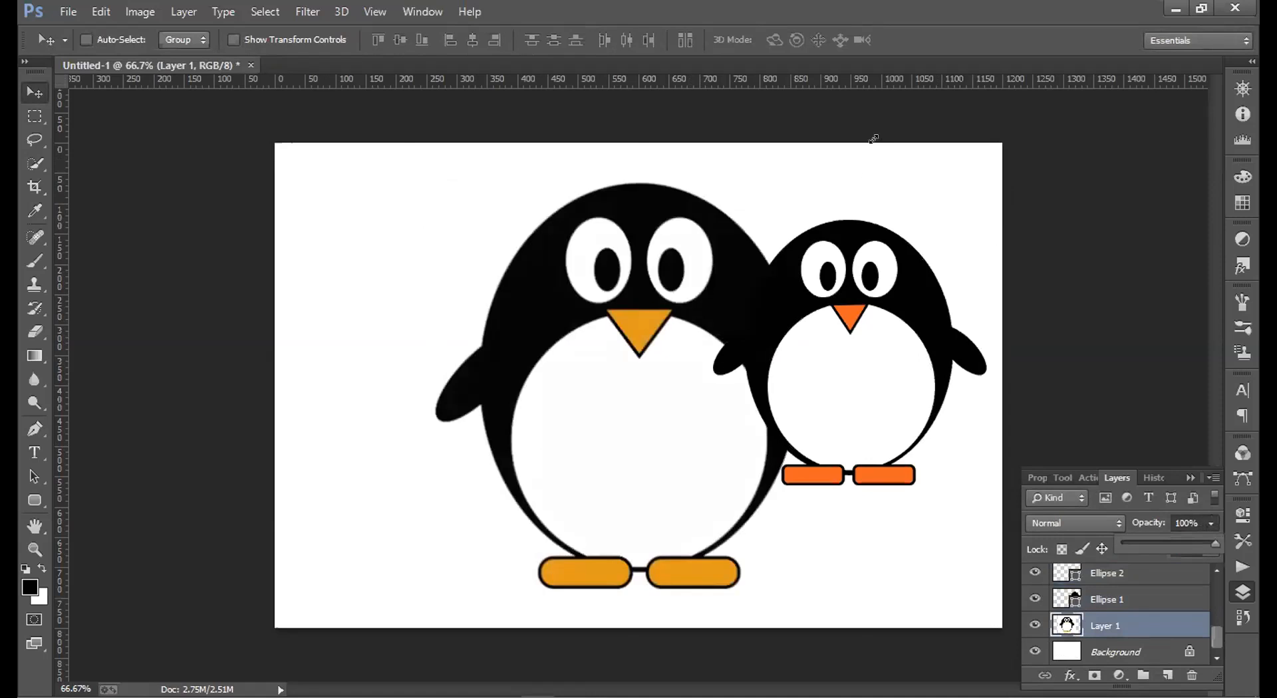
Scale the Layer 1 penguin to about 64.78%, place it level with the redrawn penguin on its left-hand side, and apply the transformation.
key(ctrl+t)
drag(874, 139, 618, 313)
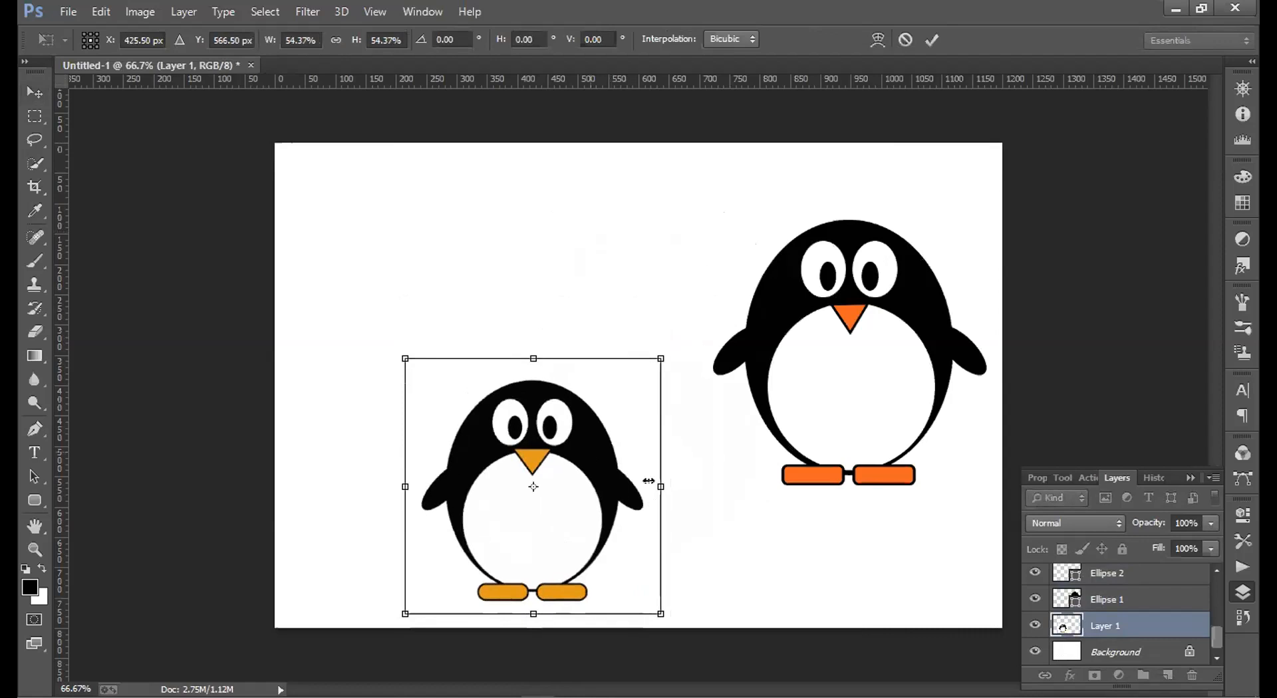
drag(638, 474, 670, 504)
drag(576, 360, 566, 337)
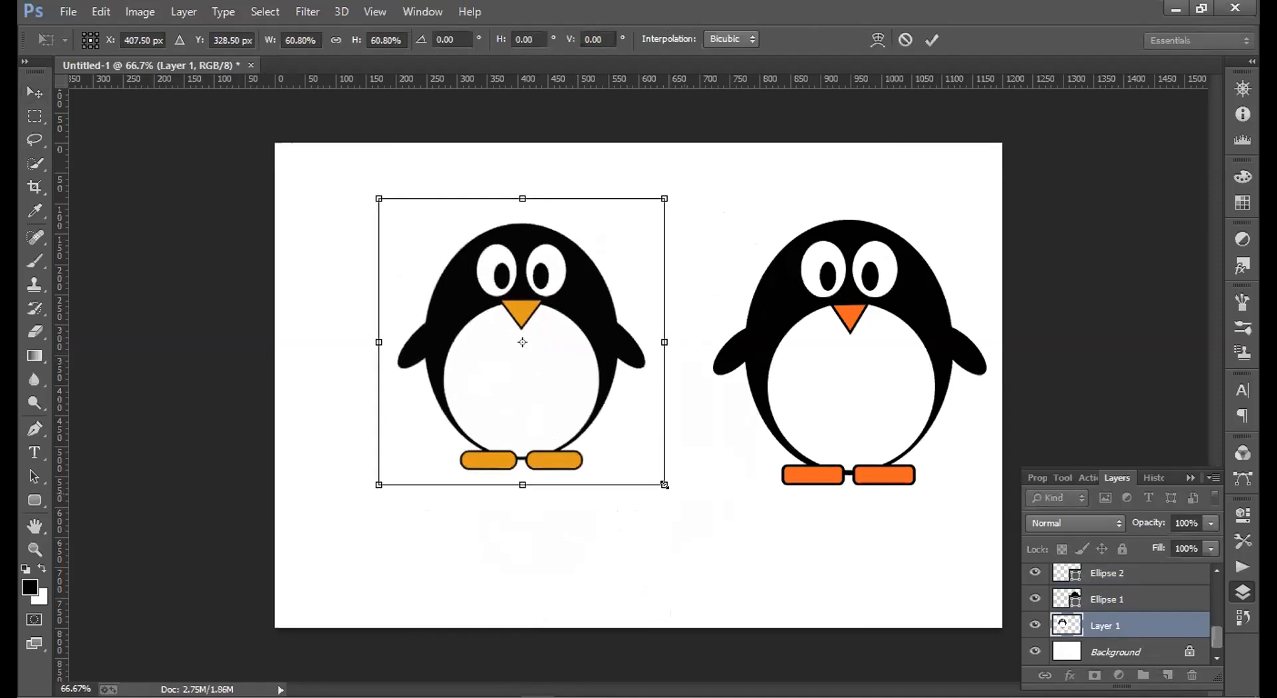
drag(681, 505, 700, 524)
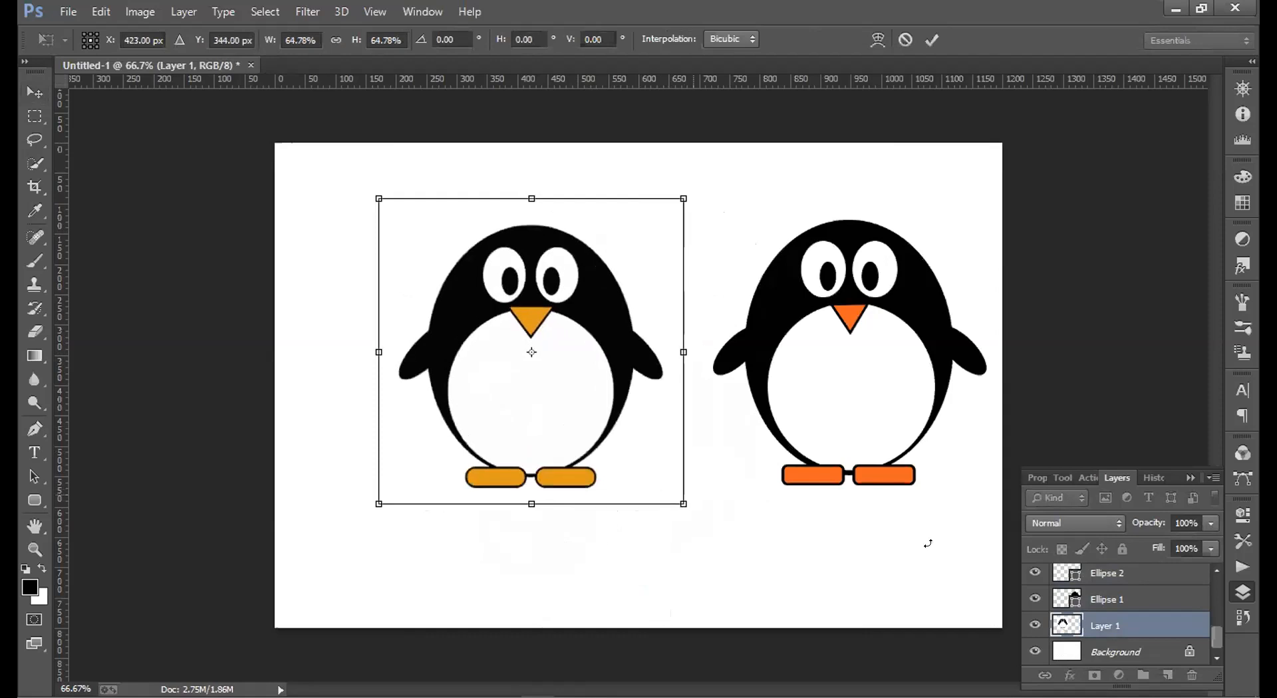
key(Return)
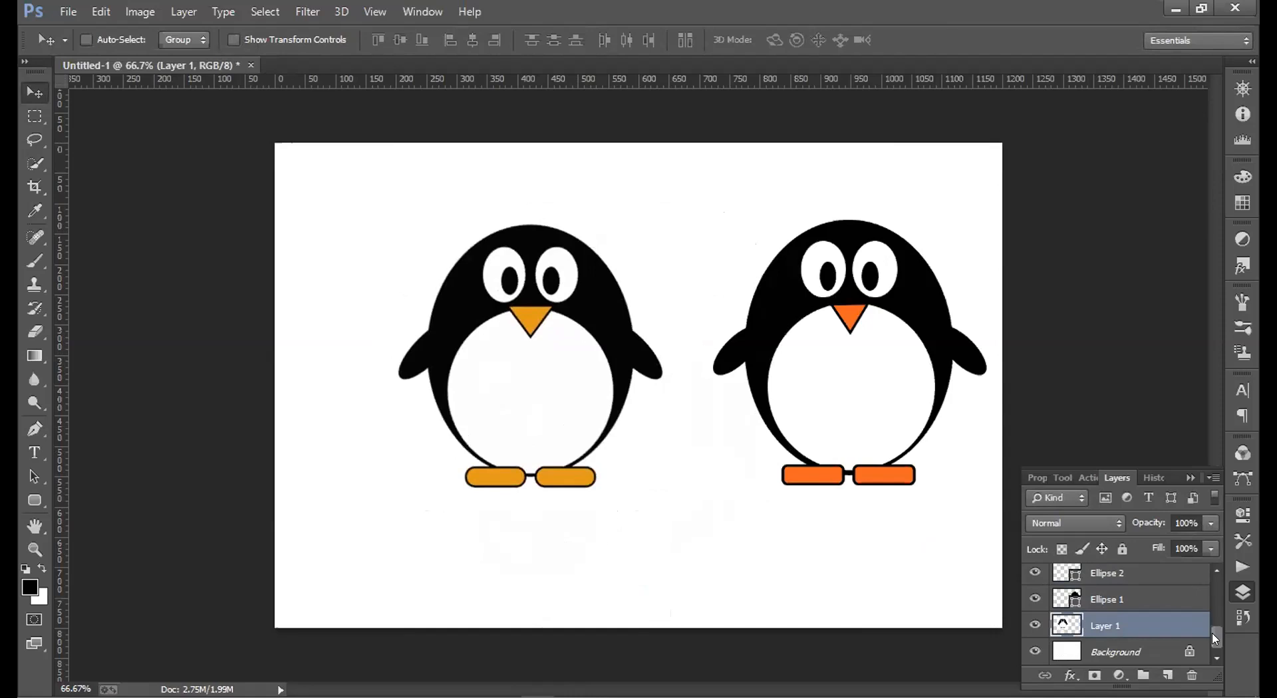
Save the penguin document as pen in Photoshop PSD format in the Downloads folder, keeping its layers.
mouse_move(1214, 638)
mouse_down()
mouse_move(1216, 610)
mouse_move(1213, 624)
mouse_up()
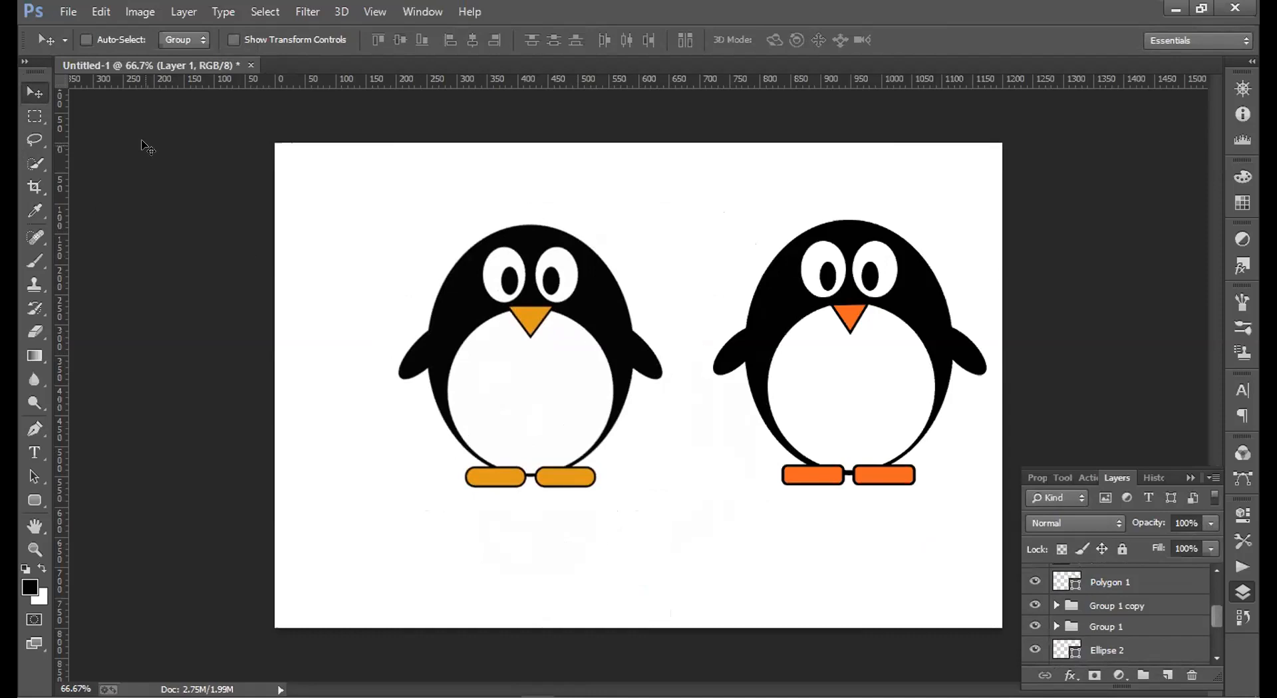
click(63, 11)
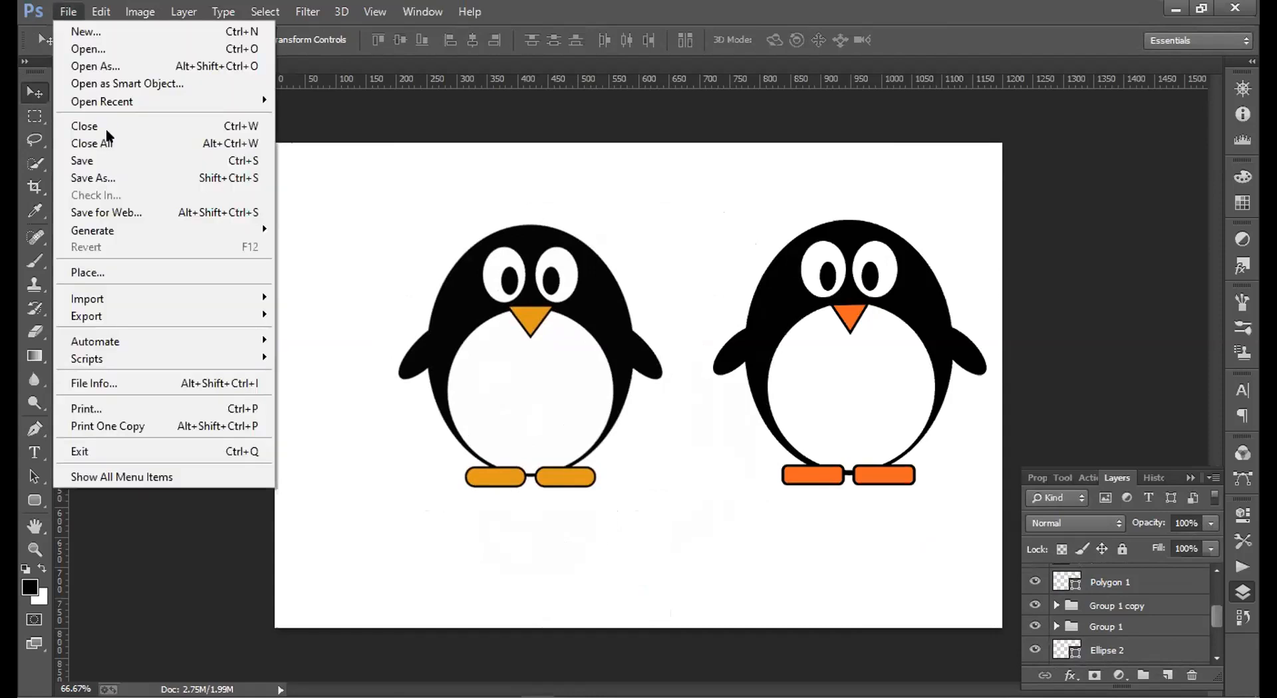
click(111, 160)
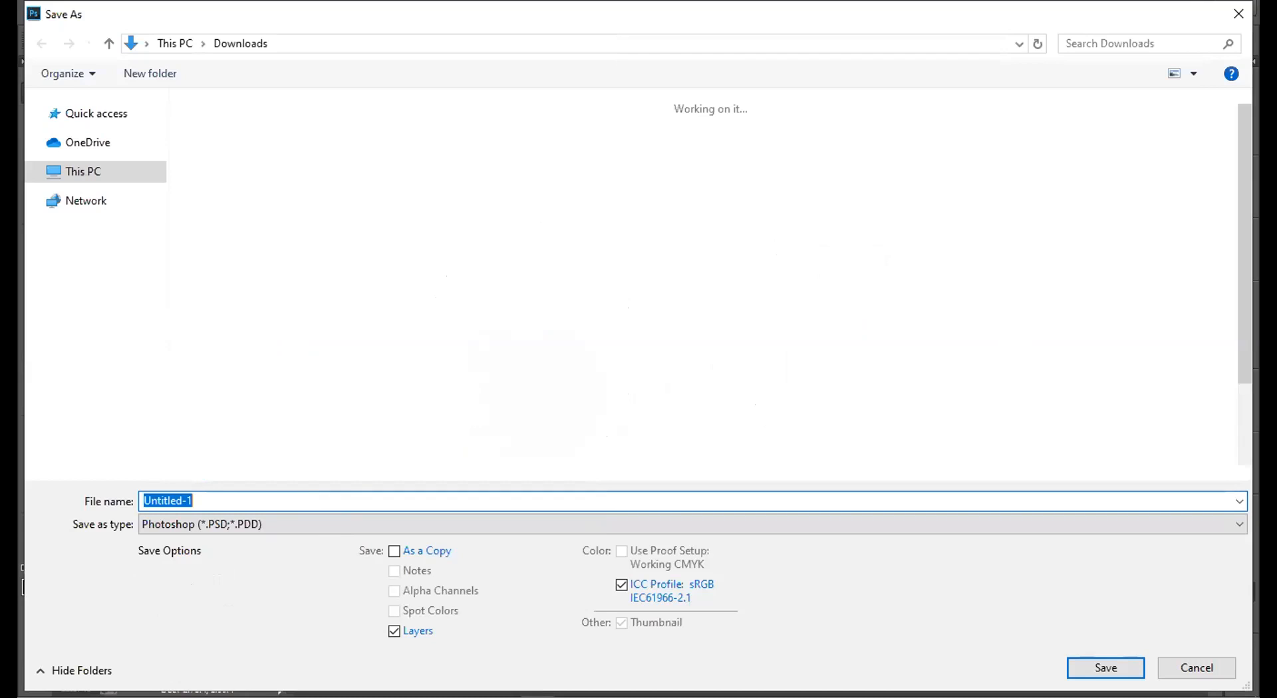
text(pen)
click(1081, 665)
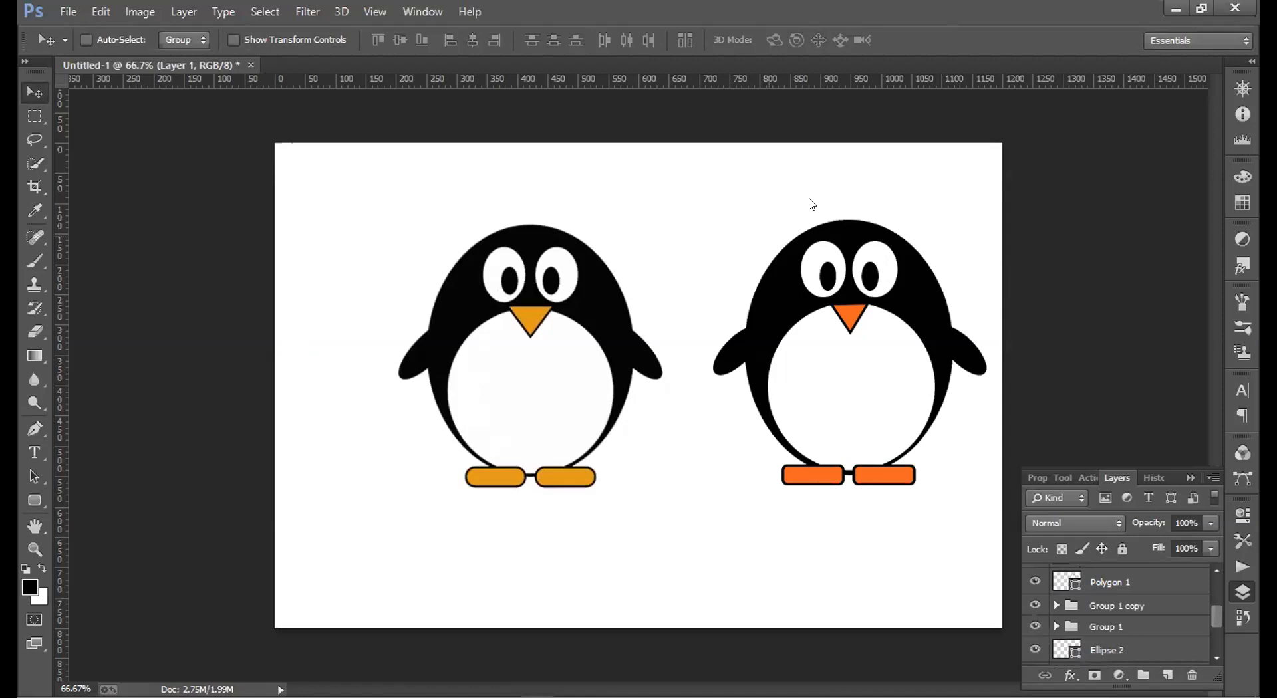
Save a JPEG version of the drawing as pen in Downloads with Maximum quality 12 and the Baseline ("Standard") format option.
key(alt+f)
click(110, 178)
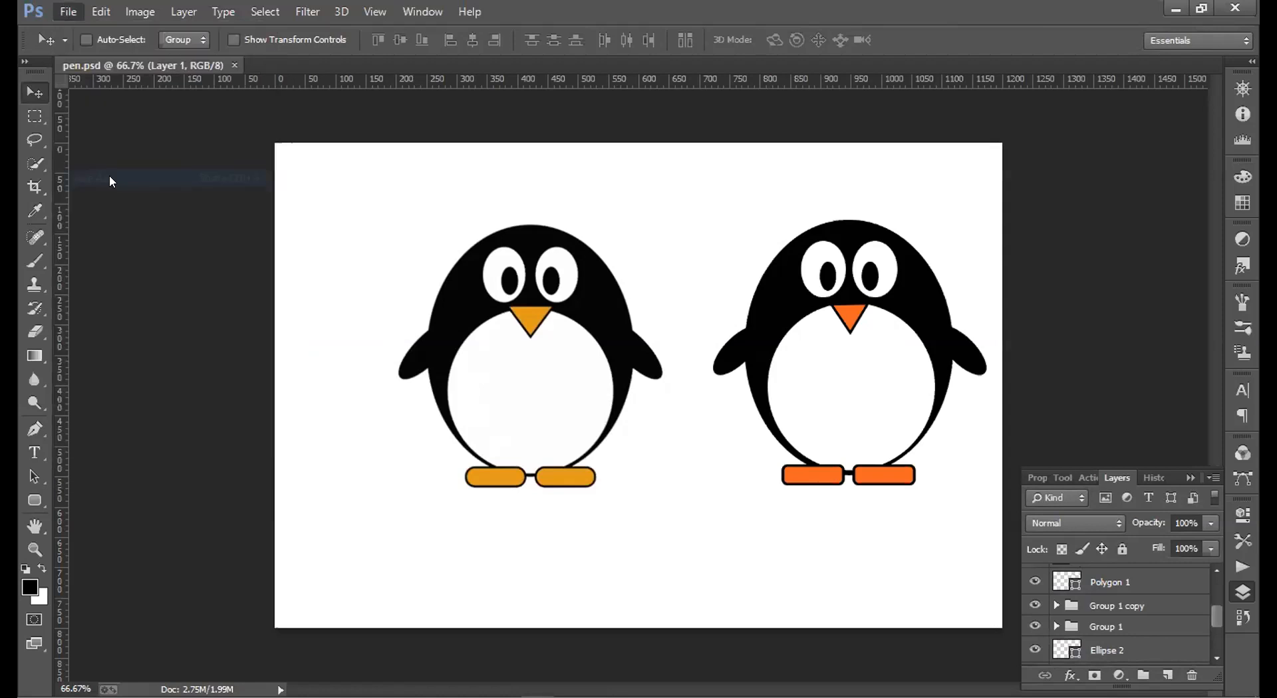
click(374, 524)
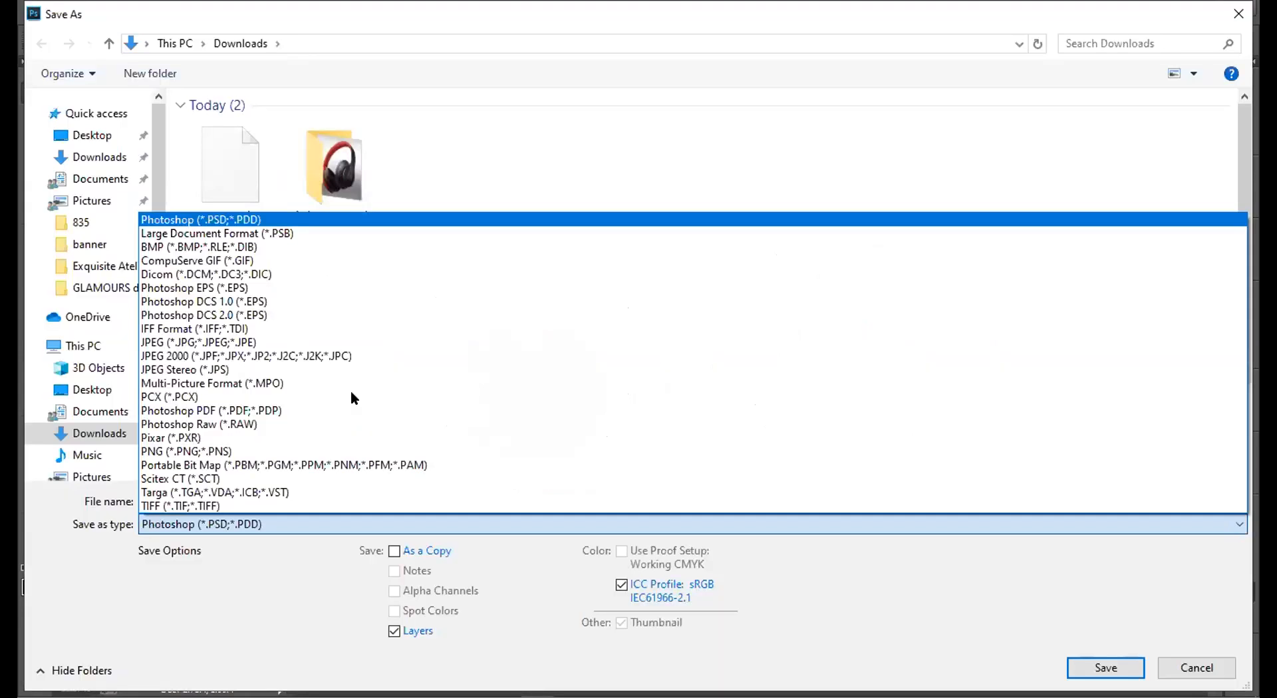
click(340, 342)
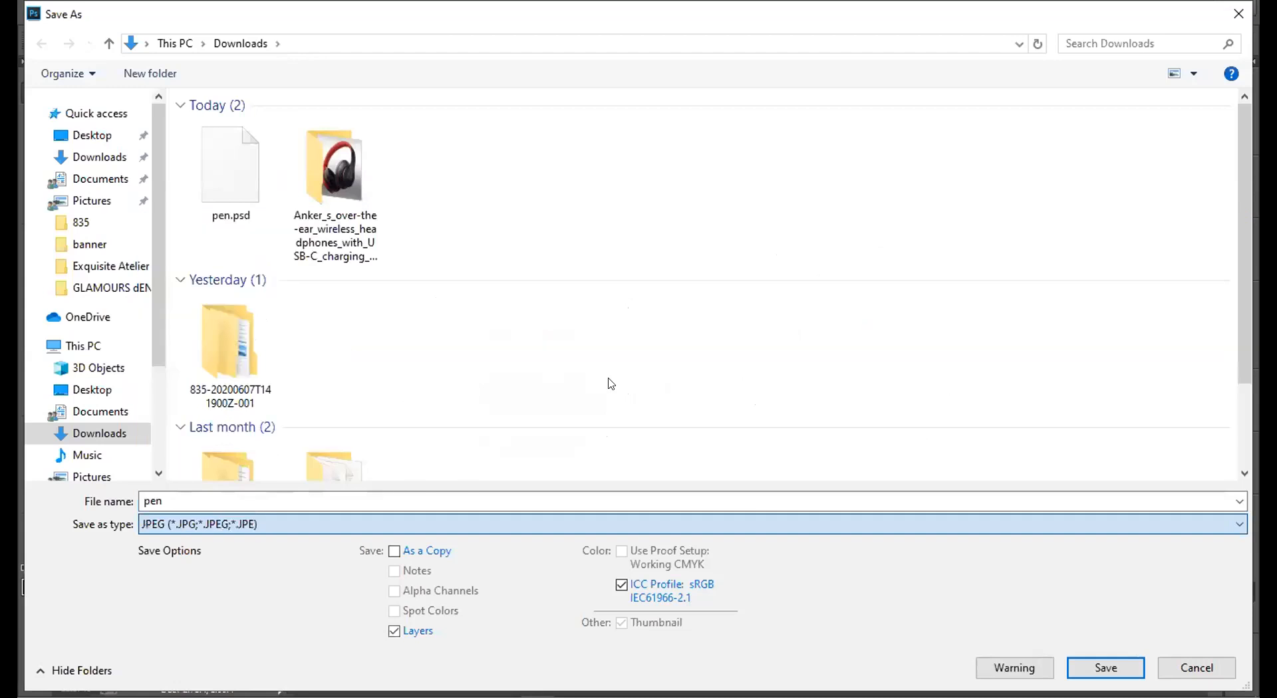
key(Return)
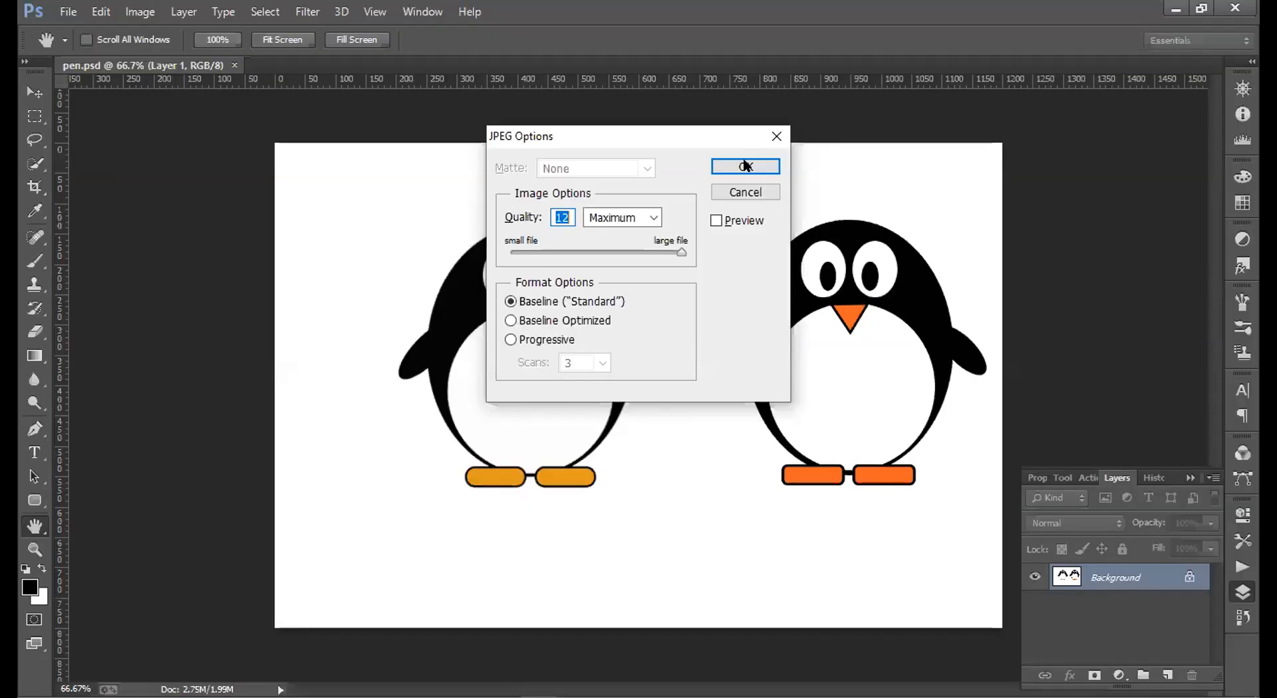
click(746, 165)
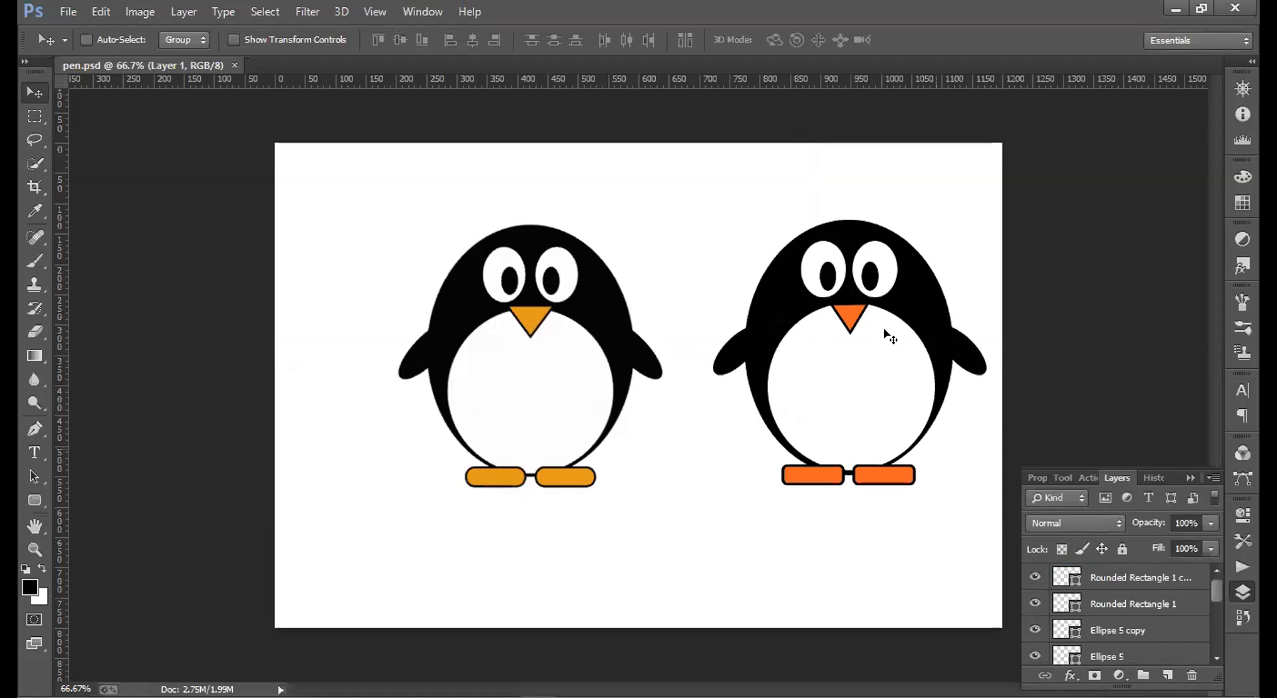
click(87, 40)
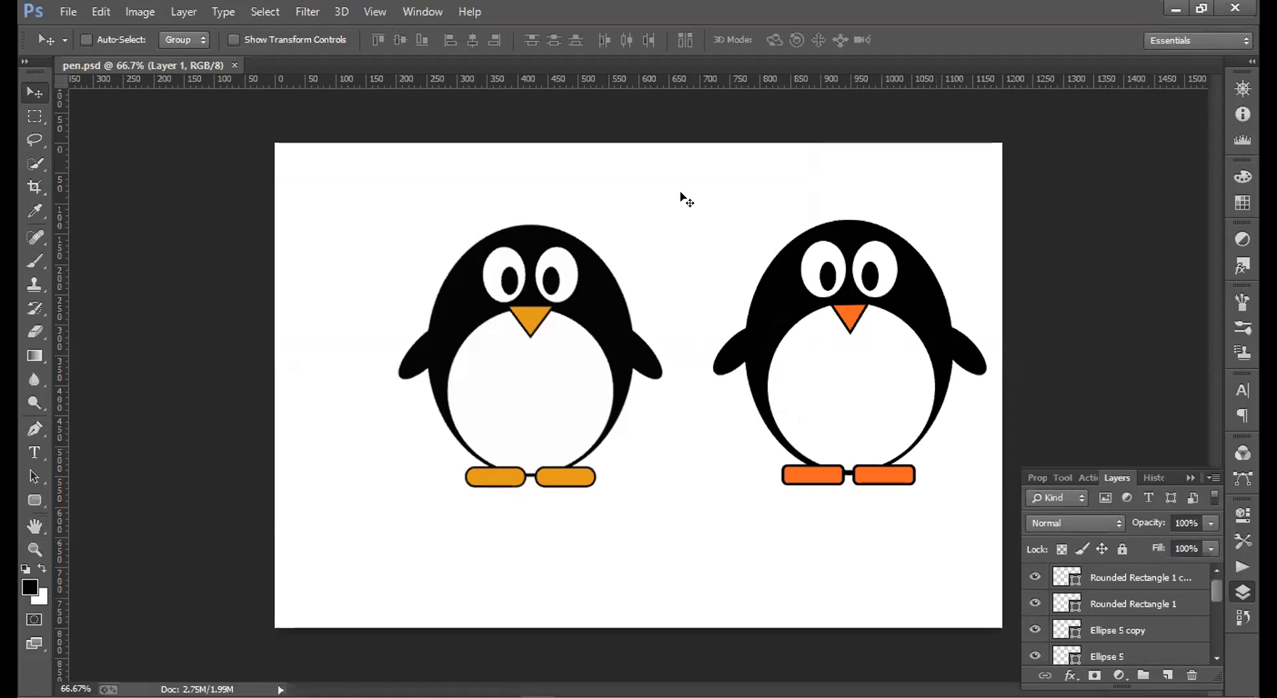